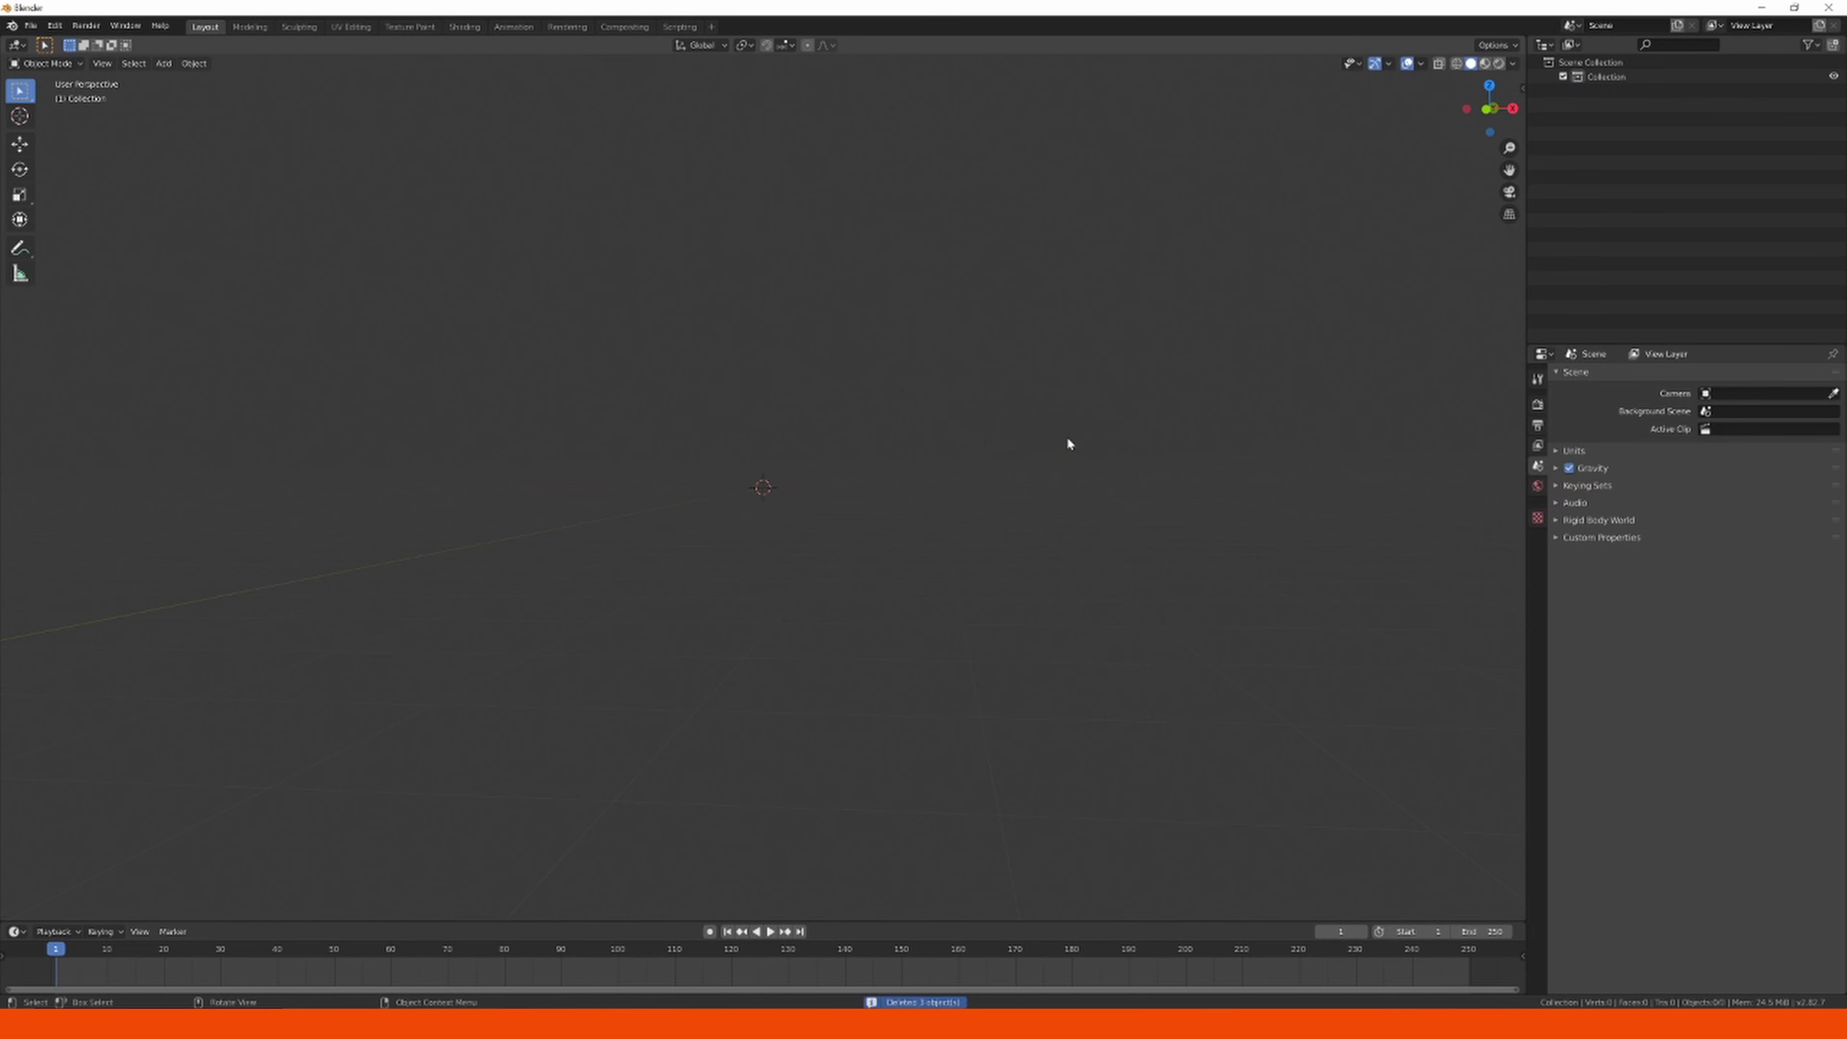
Add a plane mesh at the origin of the empty scene.
{"action": "middle_click_drag", "start_coordinate": [1066, 436], "coordinate": [916, 411]}
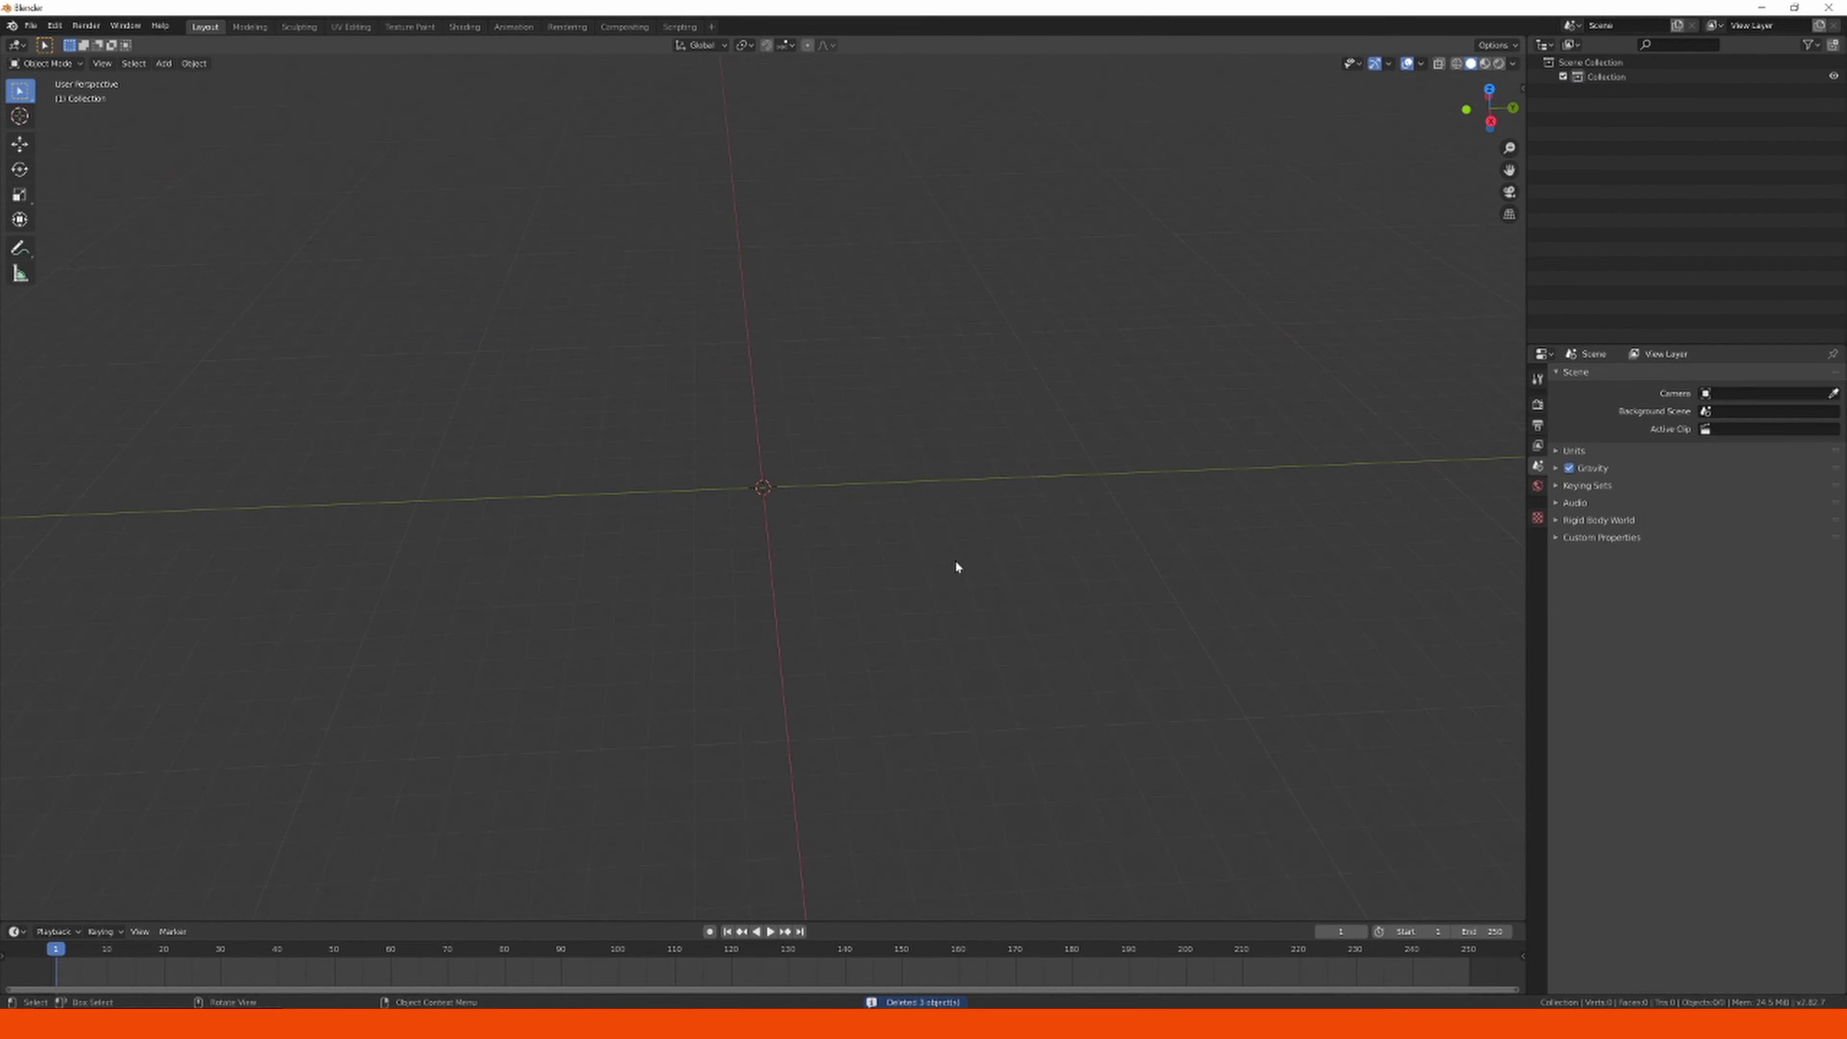
{"action": "middle_click_drag", "start_coordinate": [934, 507], "coordinate": [927, 524]}
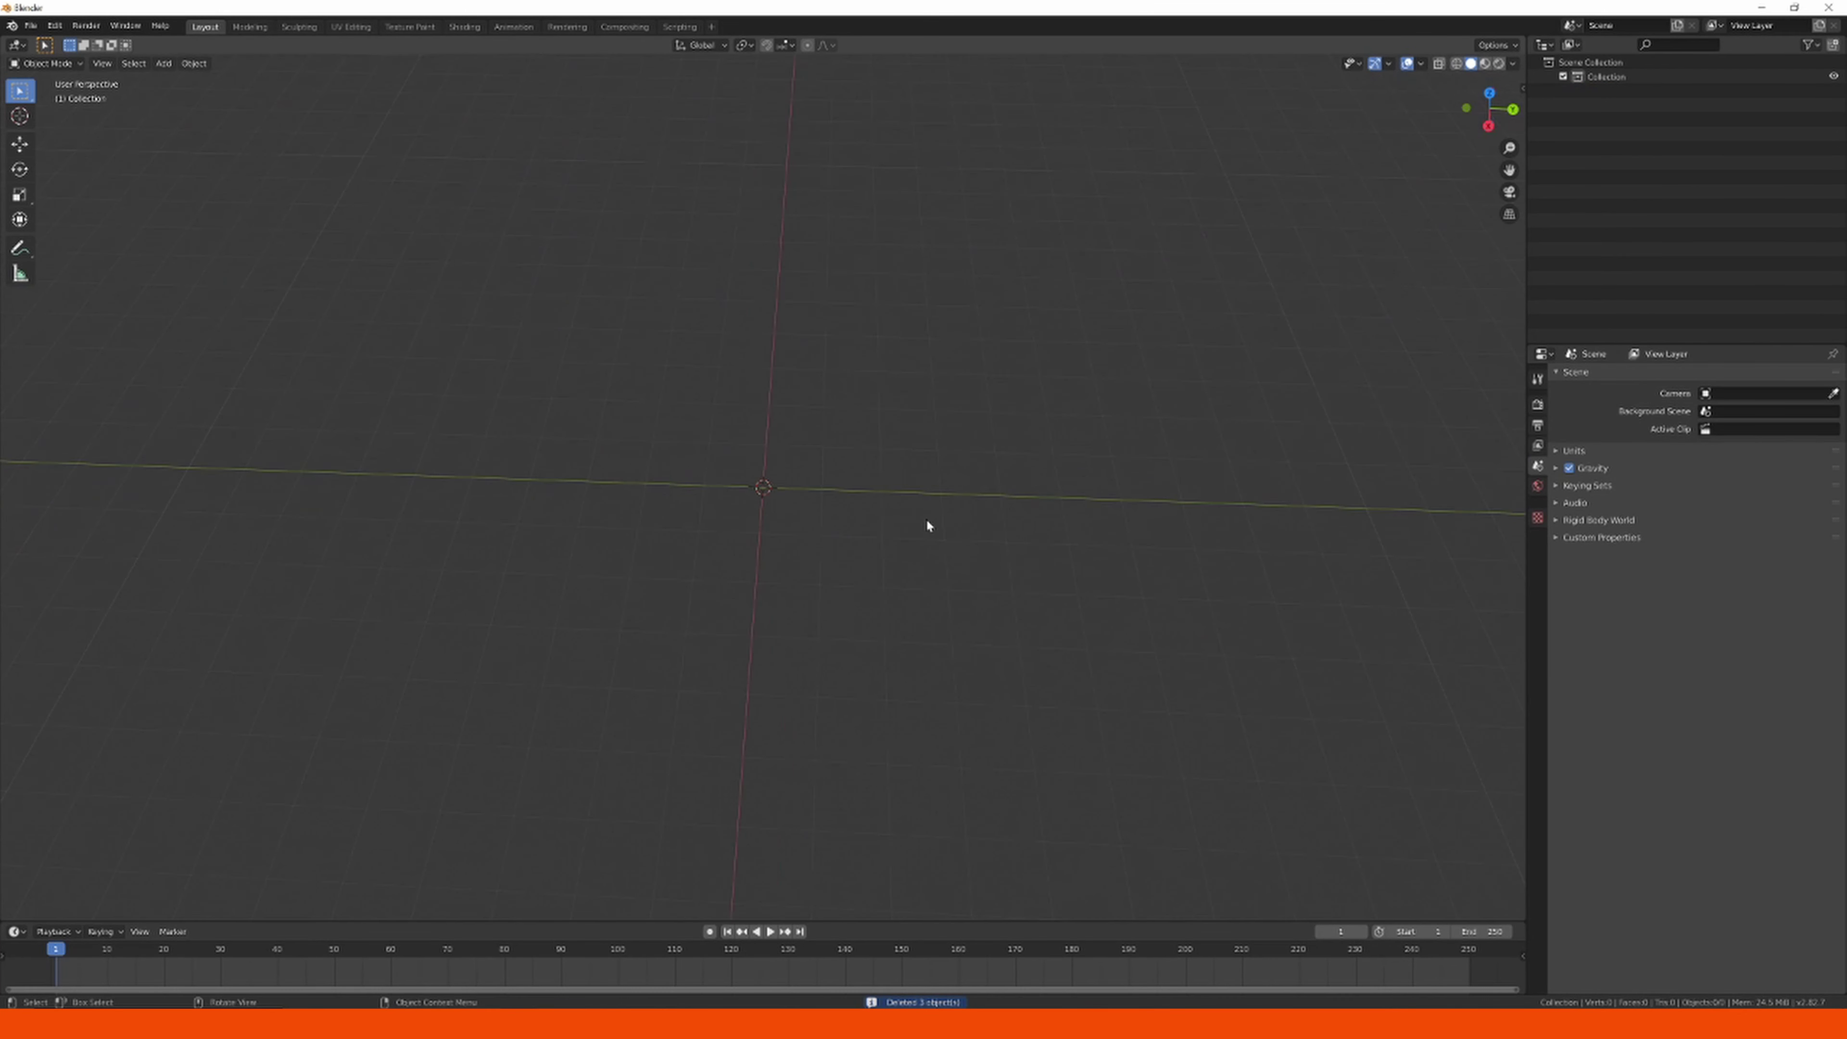
{"action": "scroll", "coordinate": [941, 522], "scroll_direction": "down", "scroll_amount": 1}
{"action": "key", "text": "shift+a"}
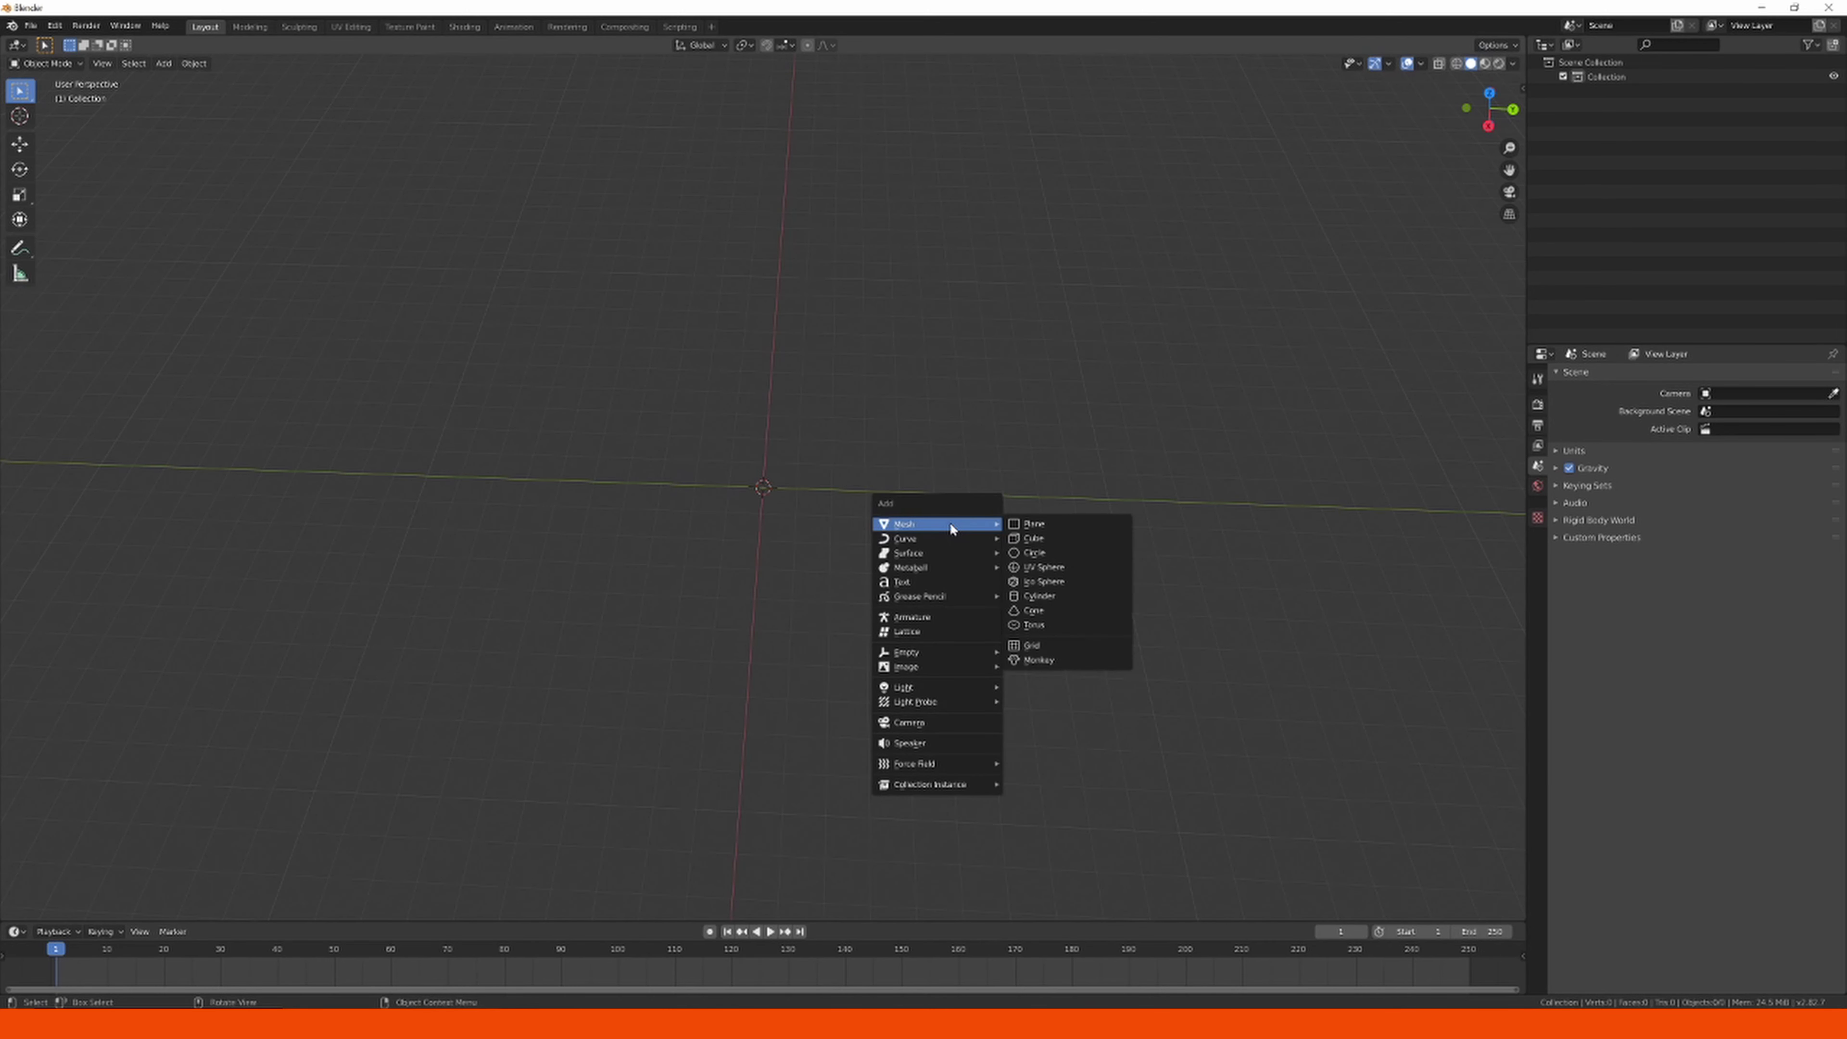
{"action": "left_click", "coordinate": [1041, 524]}
{"action": "scroll", "coordinate": [1043, 602], "scroll_direction": "up", "scroll_amount": 5}
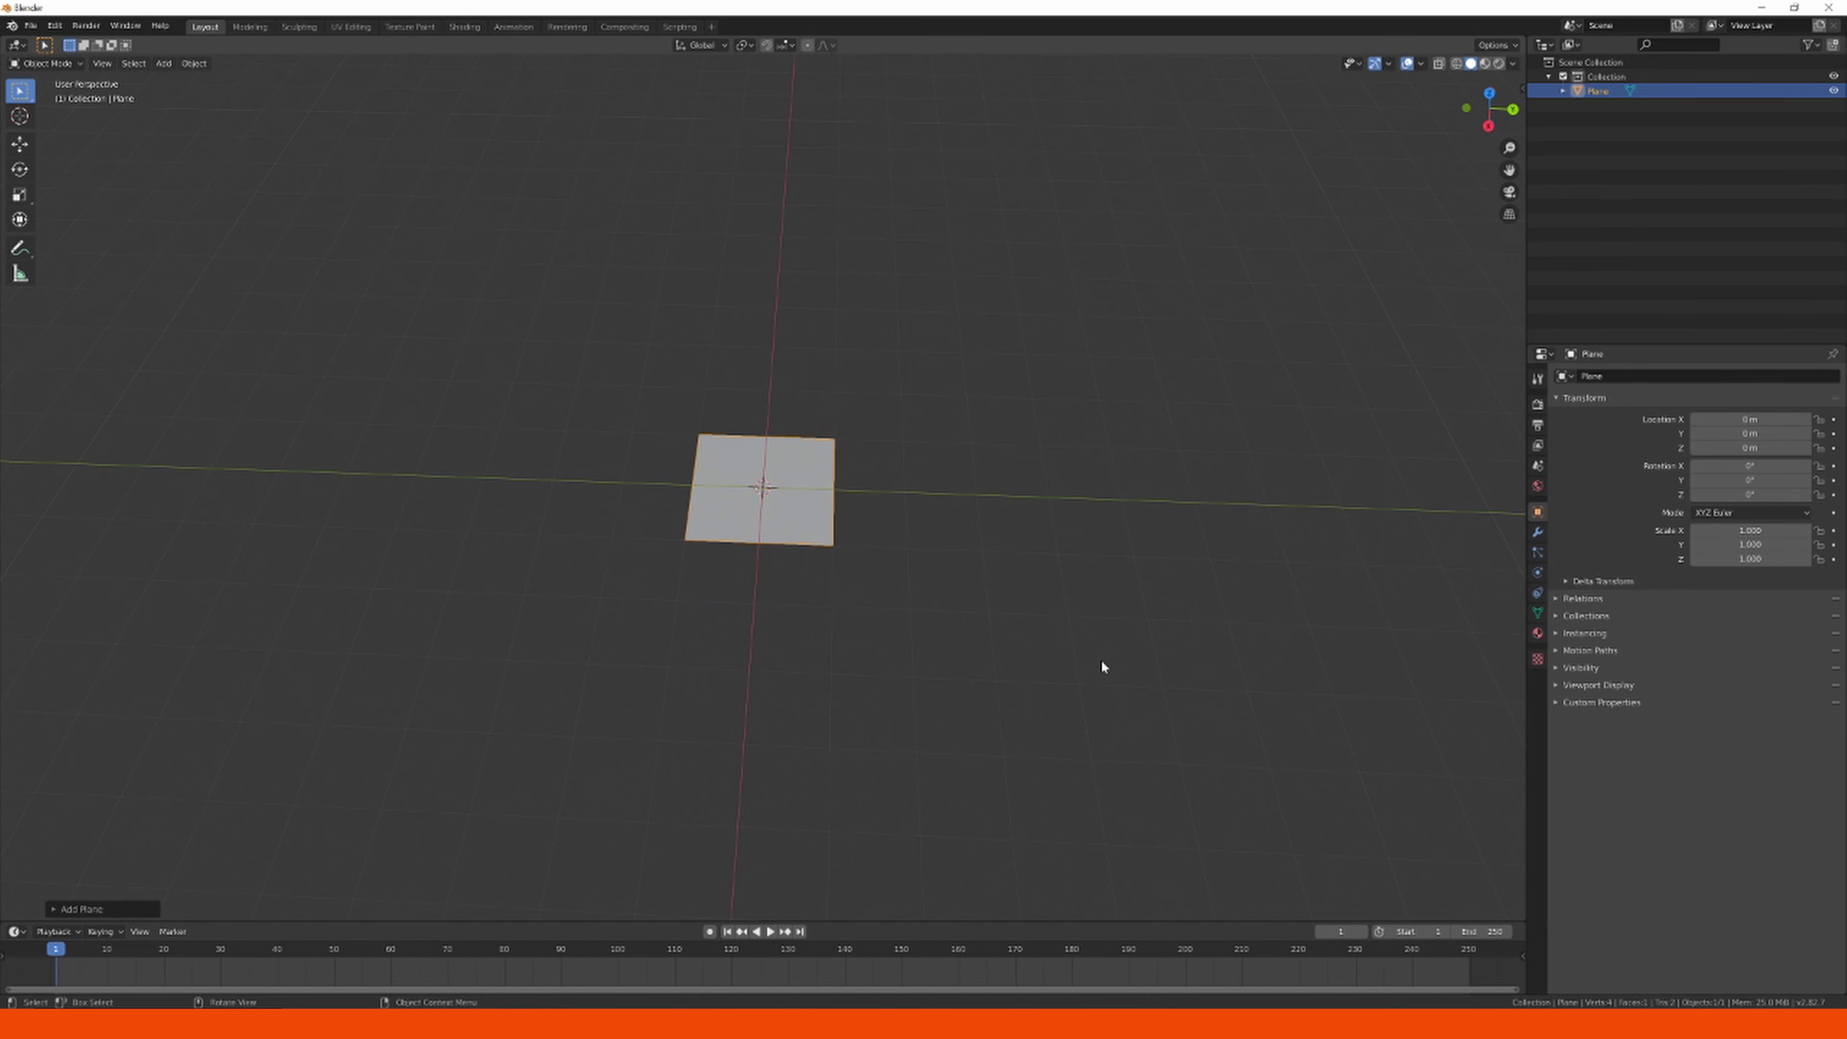
{"action": "middle_click_drag", "start_coordinate": [1101, 660], "coordinate": [1002, 611]}
{"action": "scroll", "coordinate": [1002, 622], "scroll_direction": "up", "scroll_amount": 4}
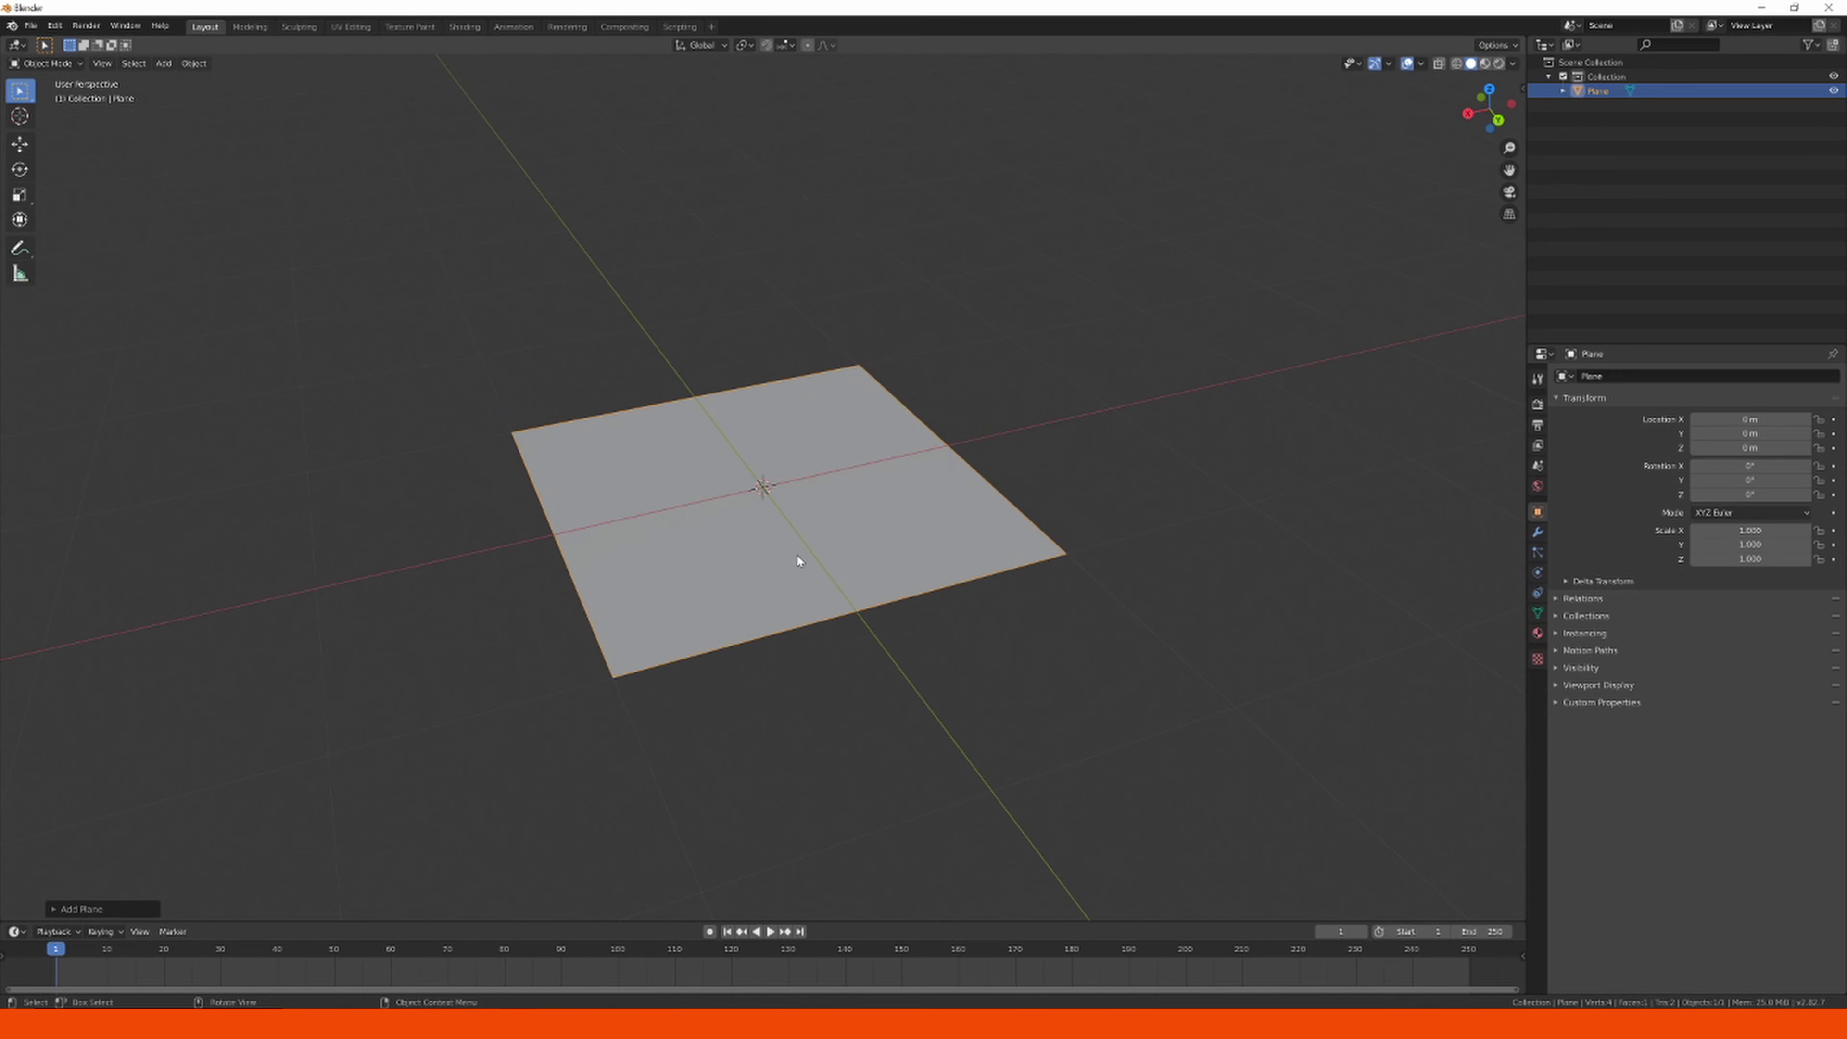
{"action": "middle_click_drag", "start_coordinate": [786, 538], "coordinate": [1003, 519]}
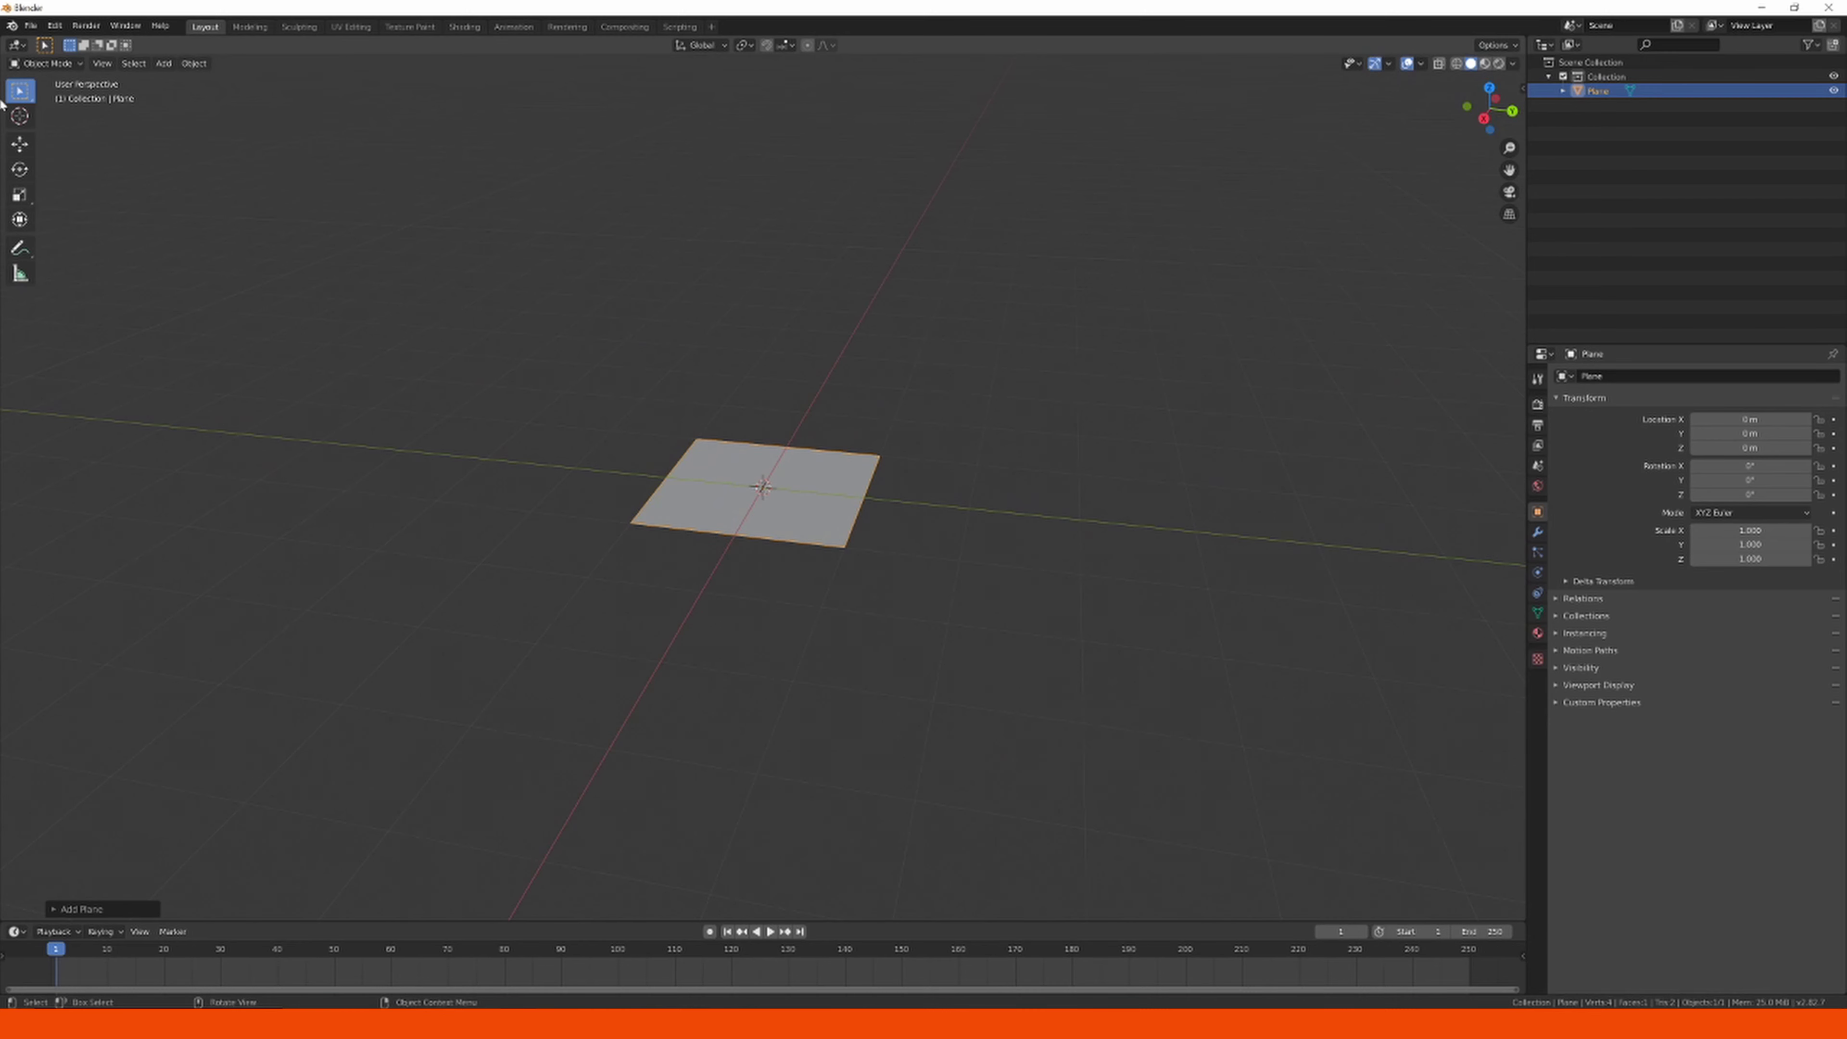
Switch the plane from Object Mode to Edit Mode.
{"action": "left_click", "coordinate": [45, 63]}
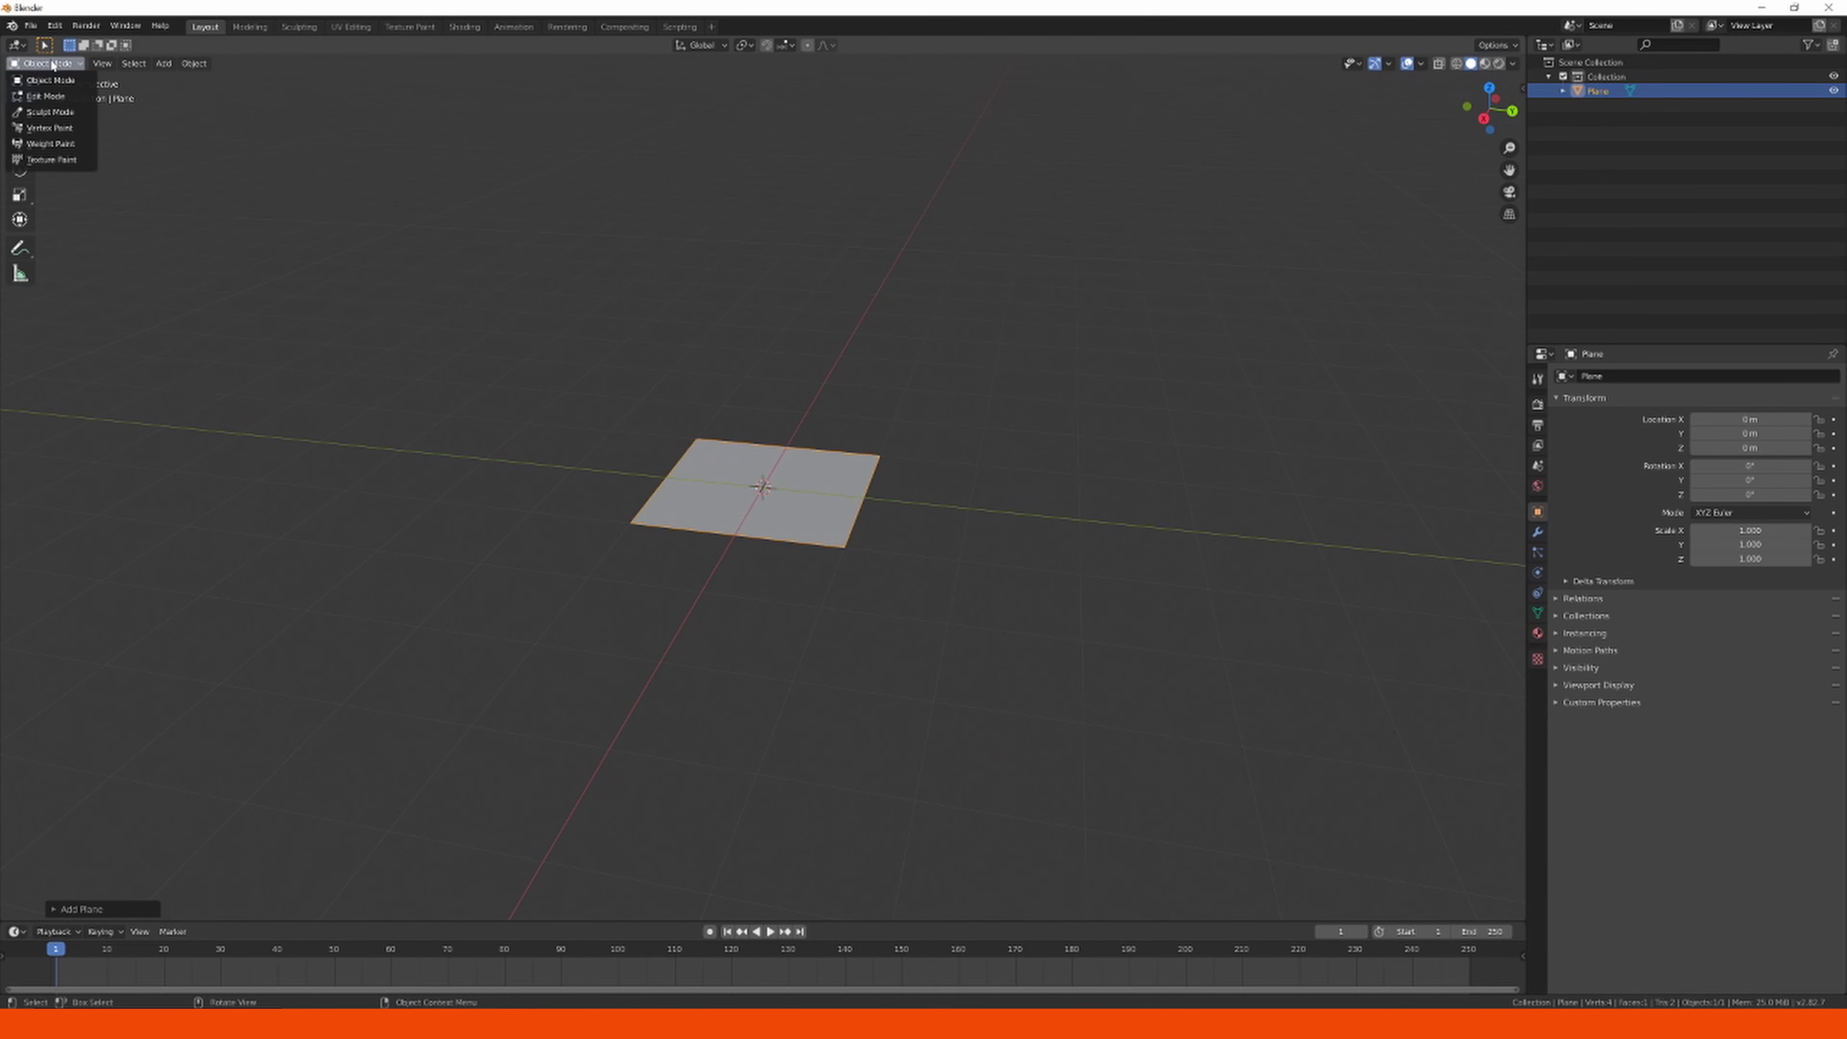
{"action": "left_click", "coordinate": [55, 96]}
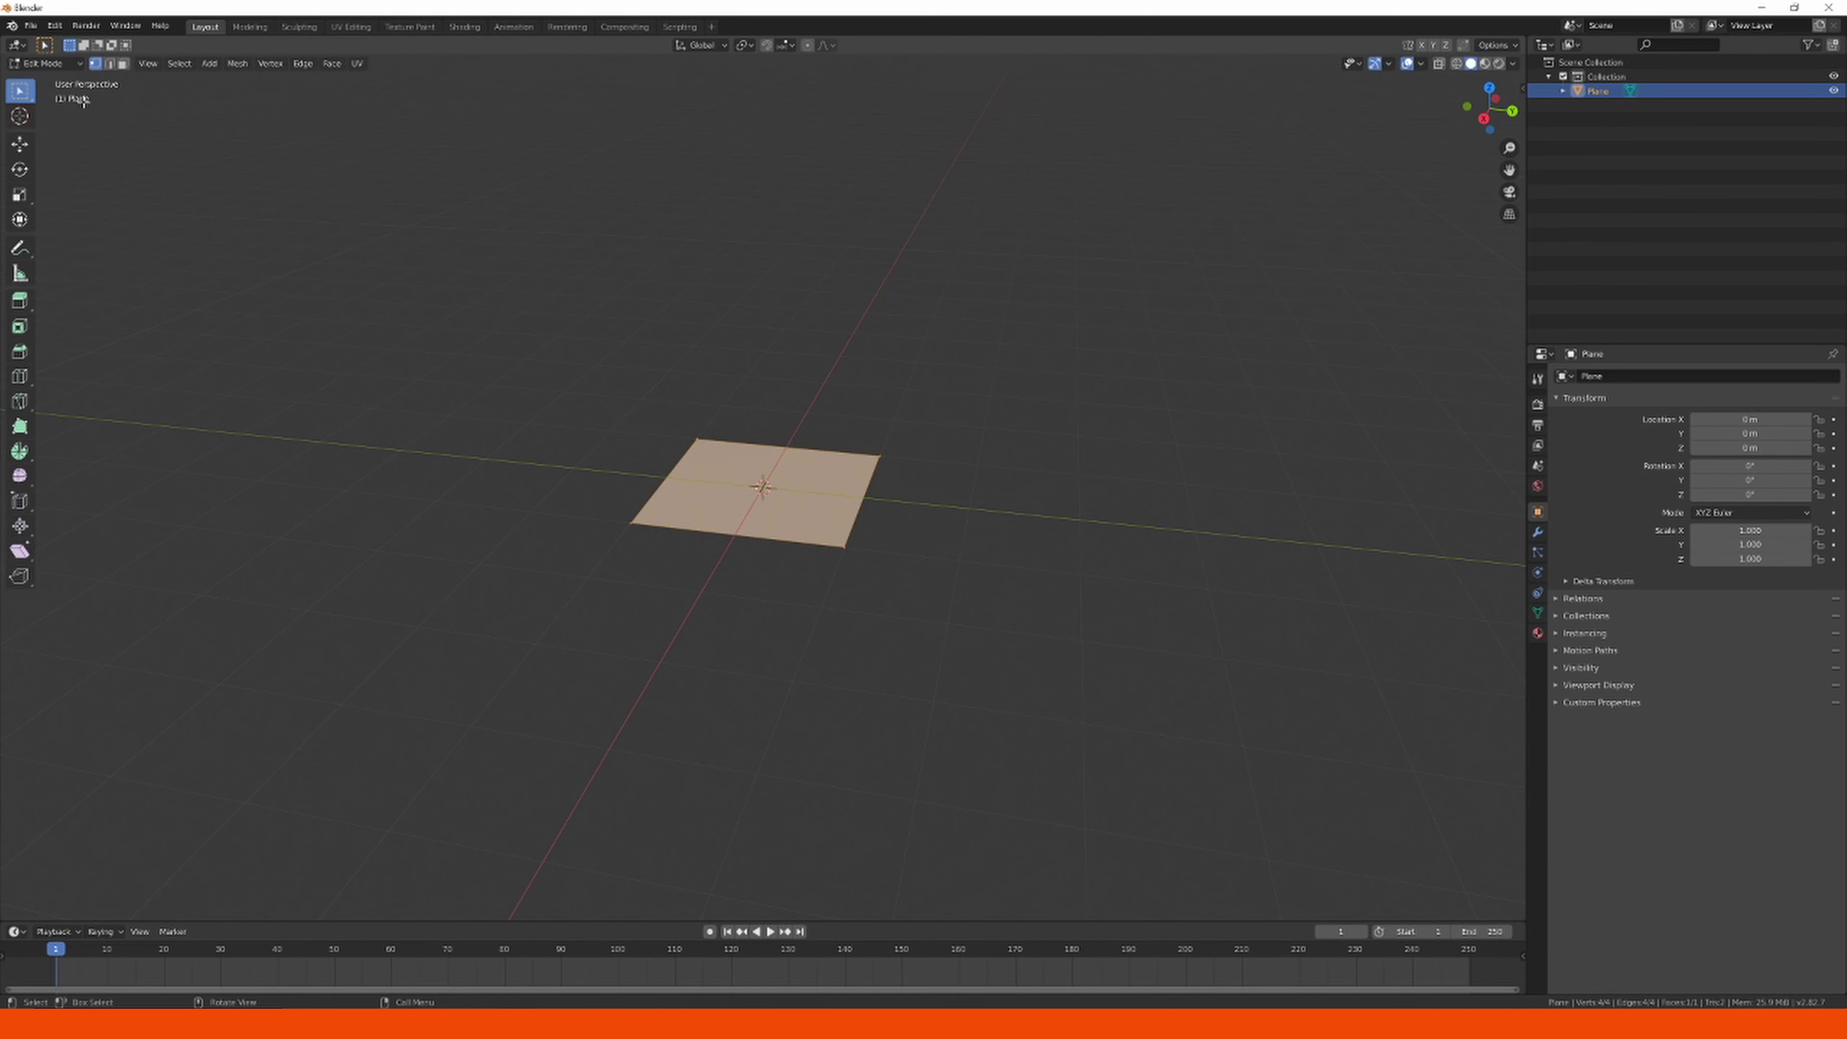
{"action": "left_click", "coordinate": [42, 64]}
{"action": "left_click", "coordinate": [49, 81]}
{"action": "key", "text": "Tab"}
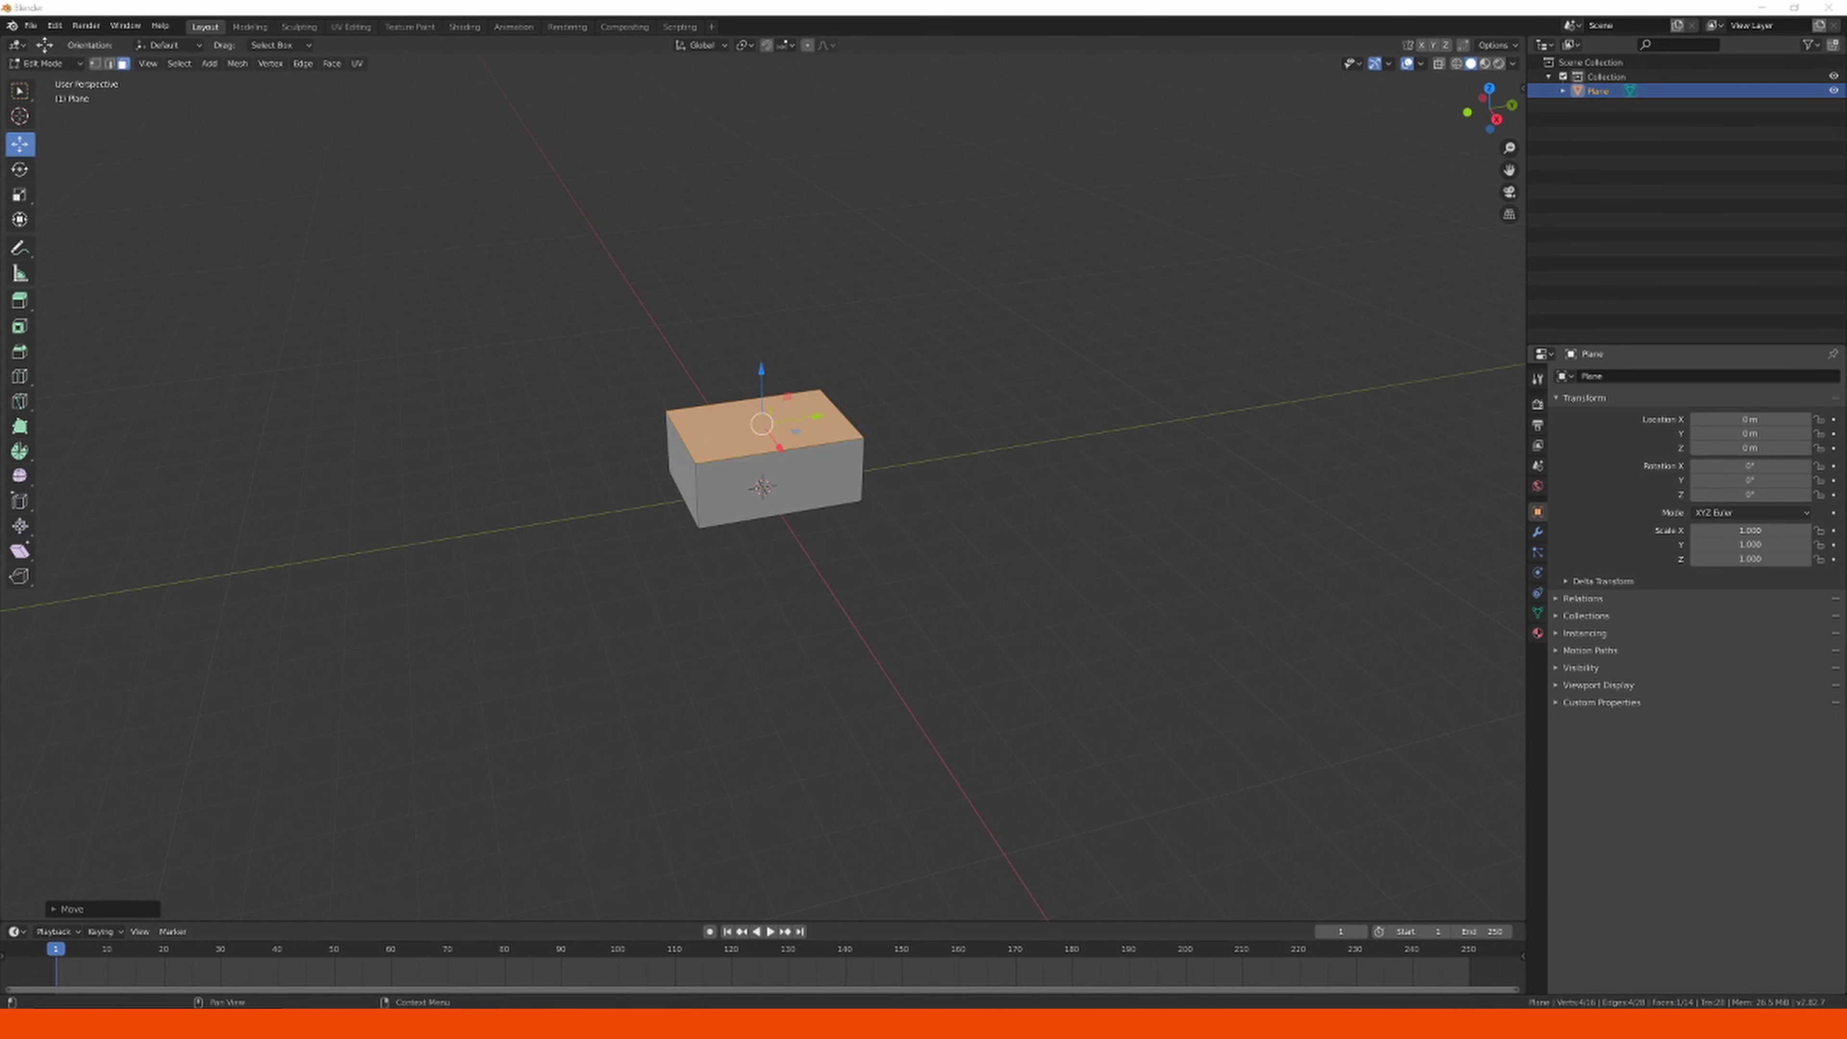
Add two horizontal loop cuts around the sides of the box, leaving them nearly evenly spaced.
{"action": "left_click", "coordinate": [1148, 565]}
{"action": "middle_click_drag", "start_coordinate": [1166, 564], "coordinate": [1159, 528]}
{"action": "scroll", "coordinate": [1031, 540], "scroll_direction": "up", "scroll_amount": 3}
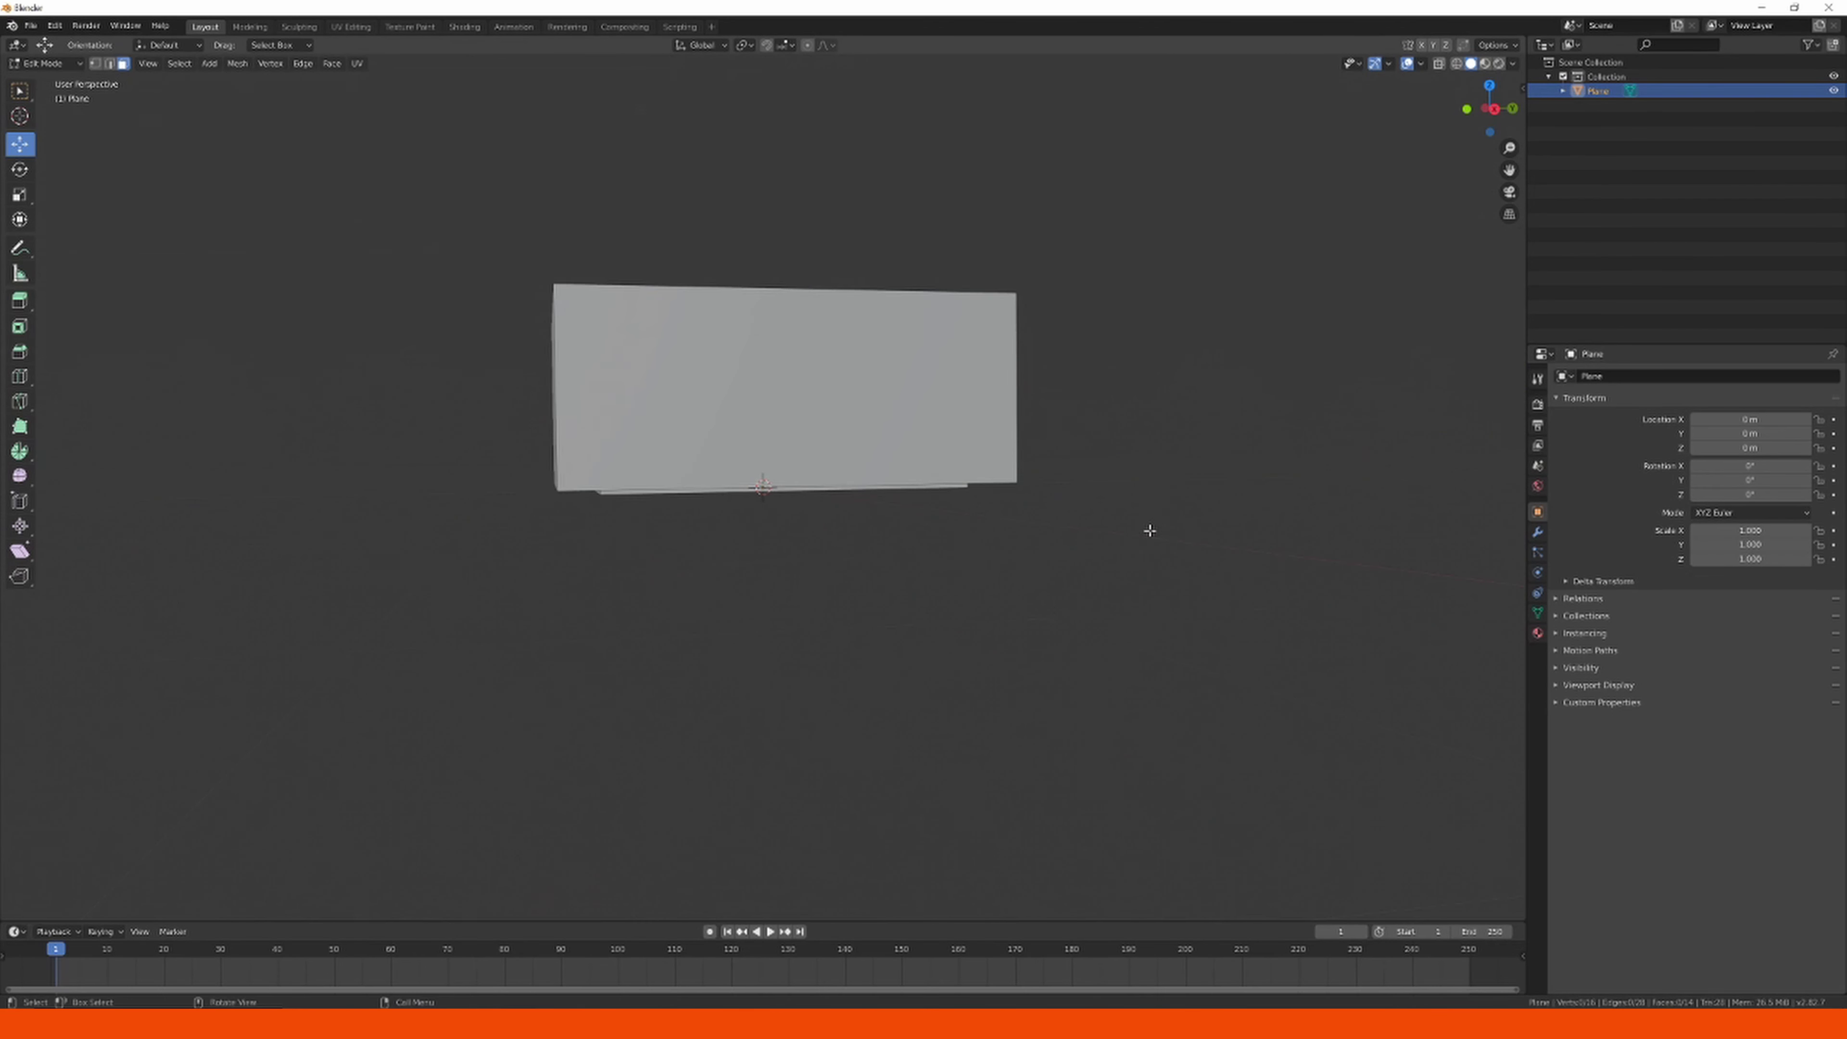
{"action": "key", "text": "ctrl+r"}
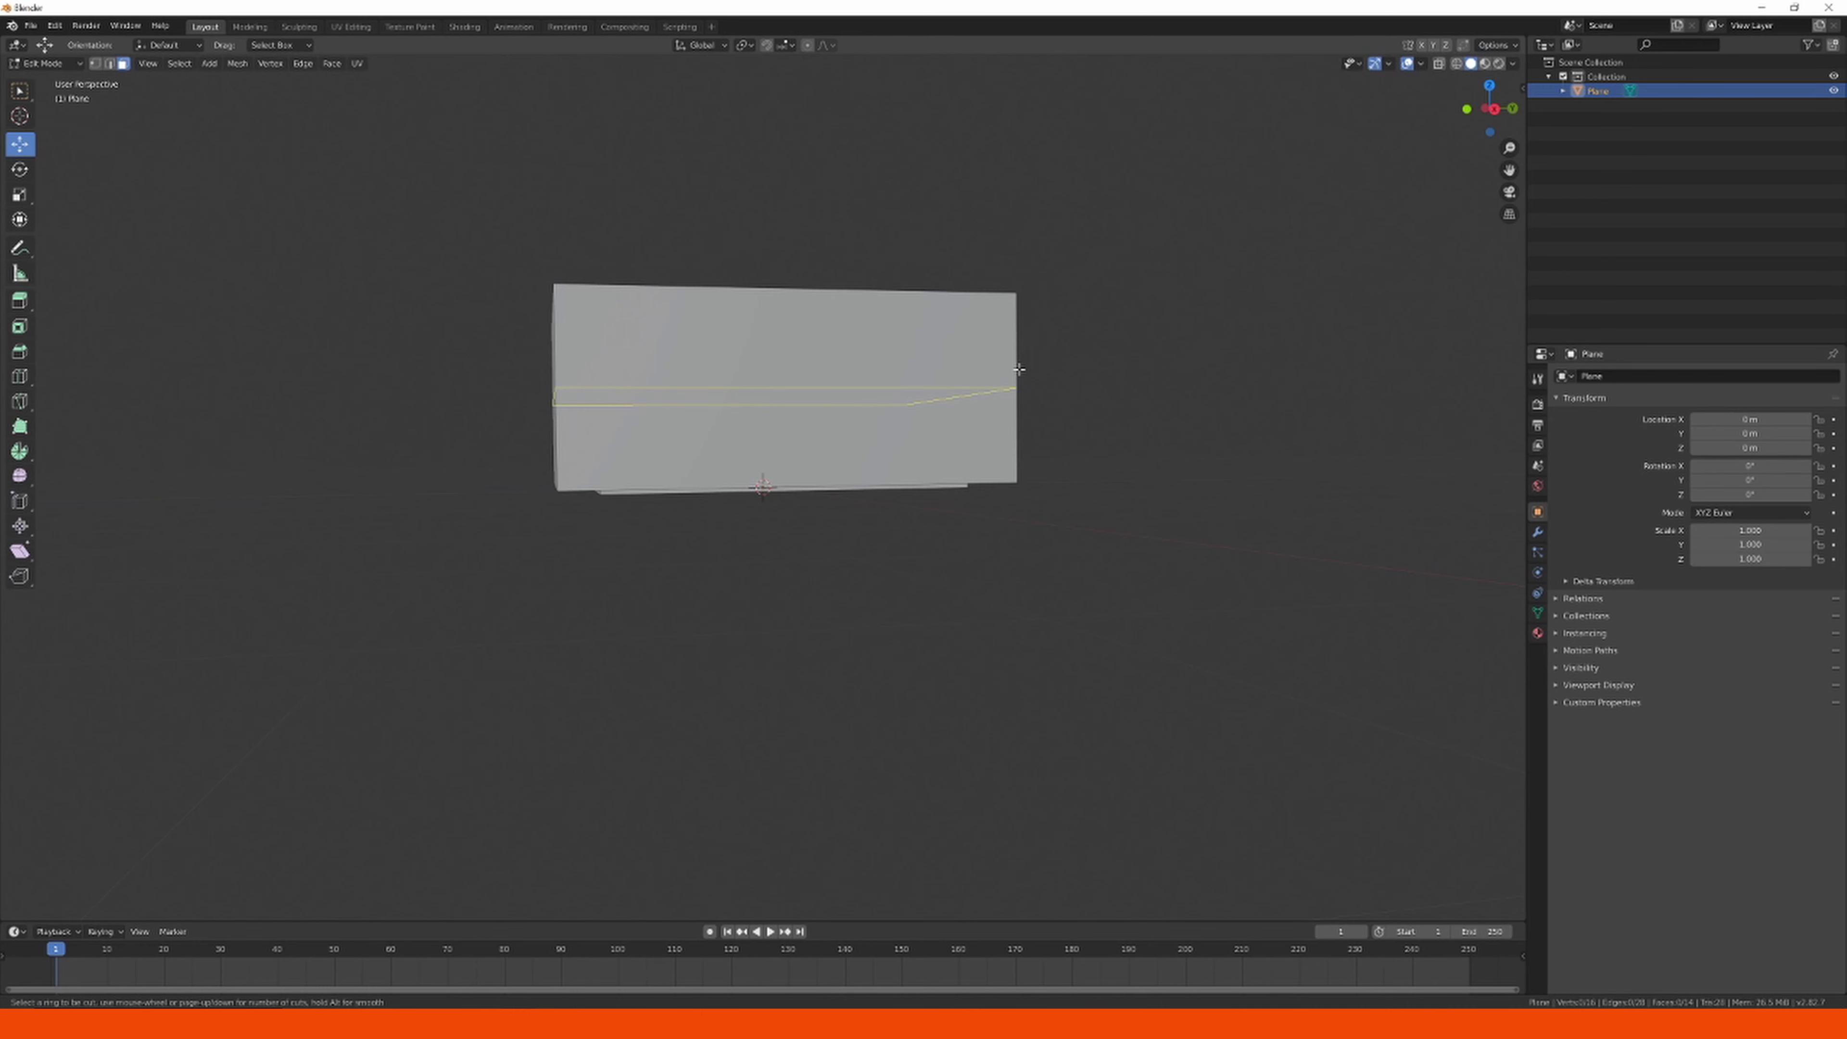
{"action": "scroll", "coordinate": [1019, 369], "scroll_direction": "up", "scroll_amount": 1}
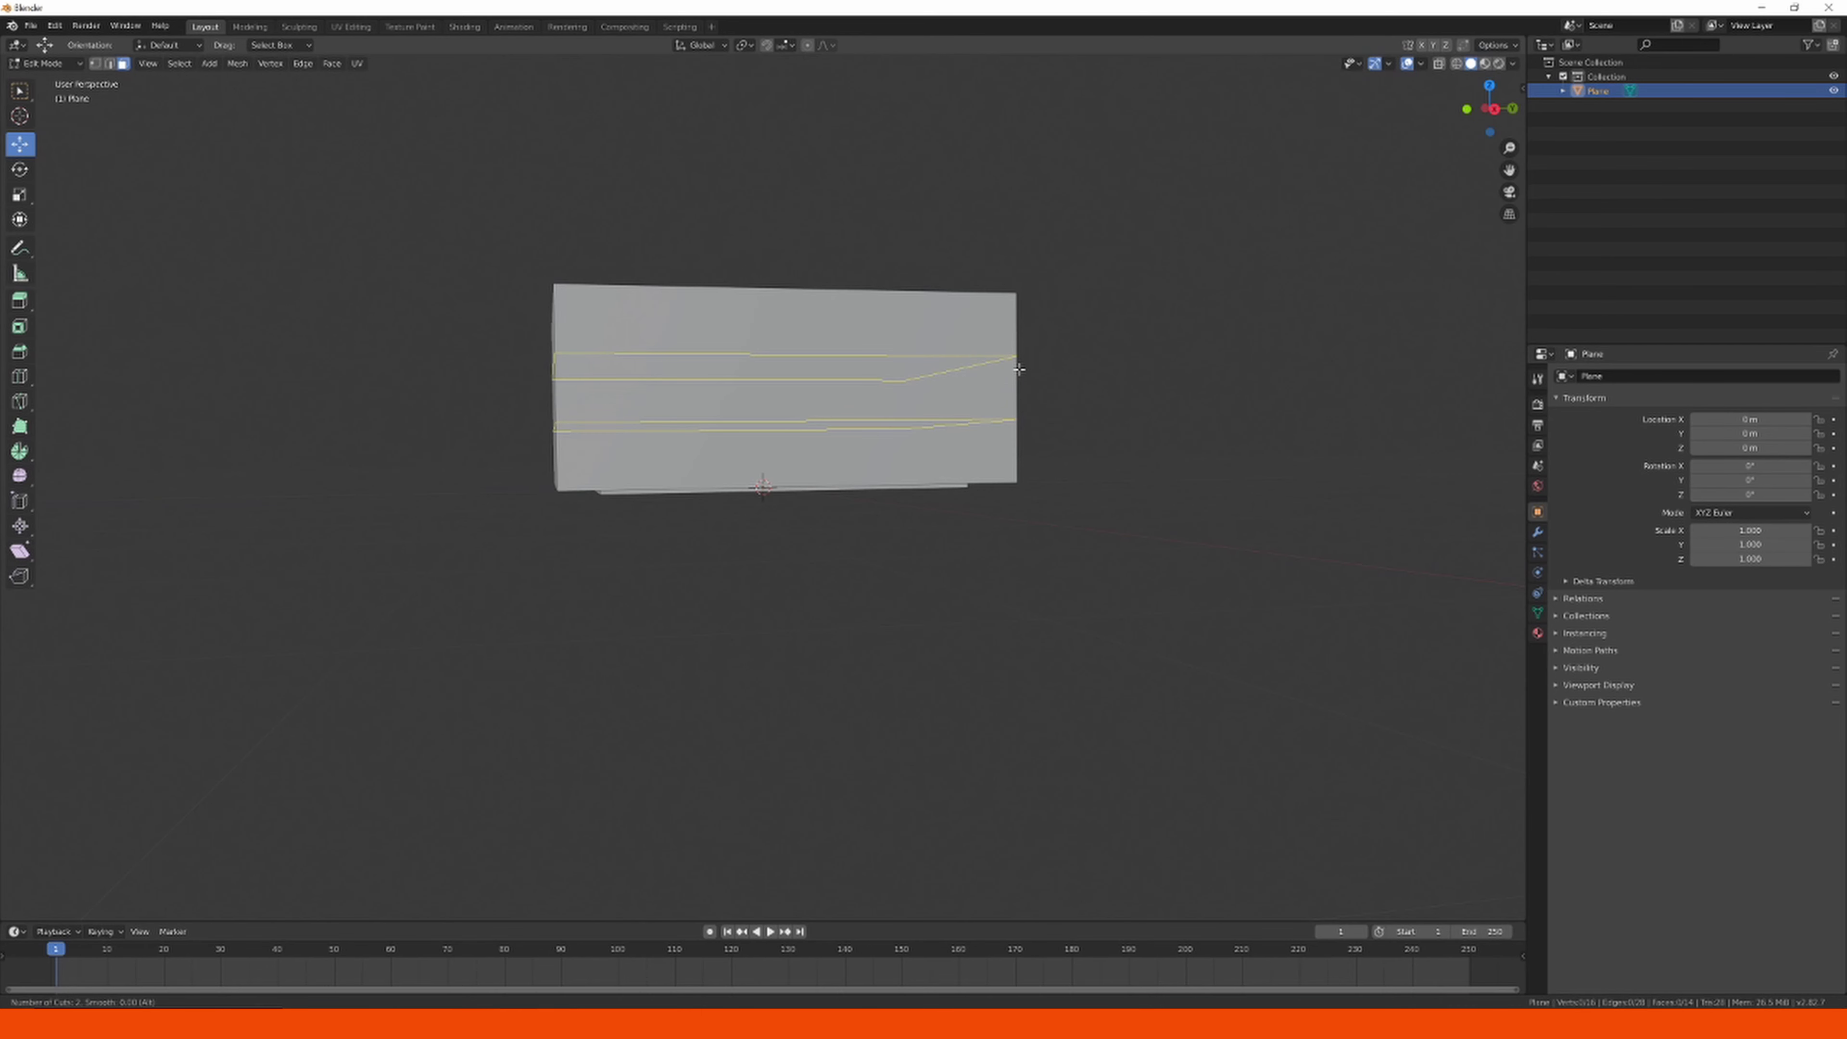
{"action": "left_click", "coordinate": [1019, 369]}
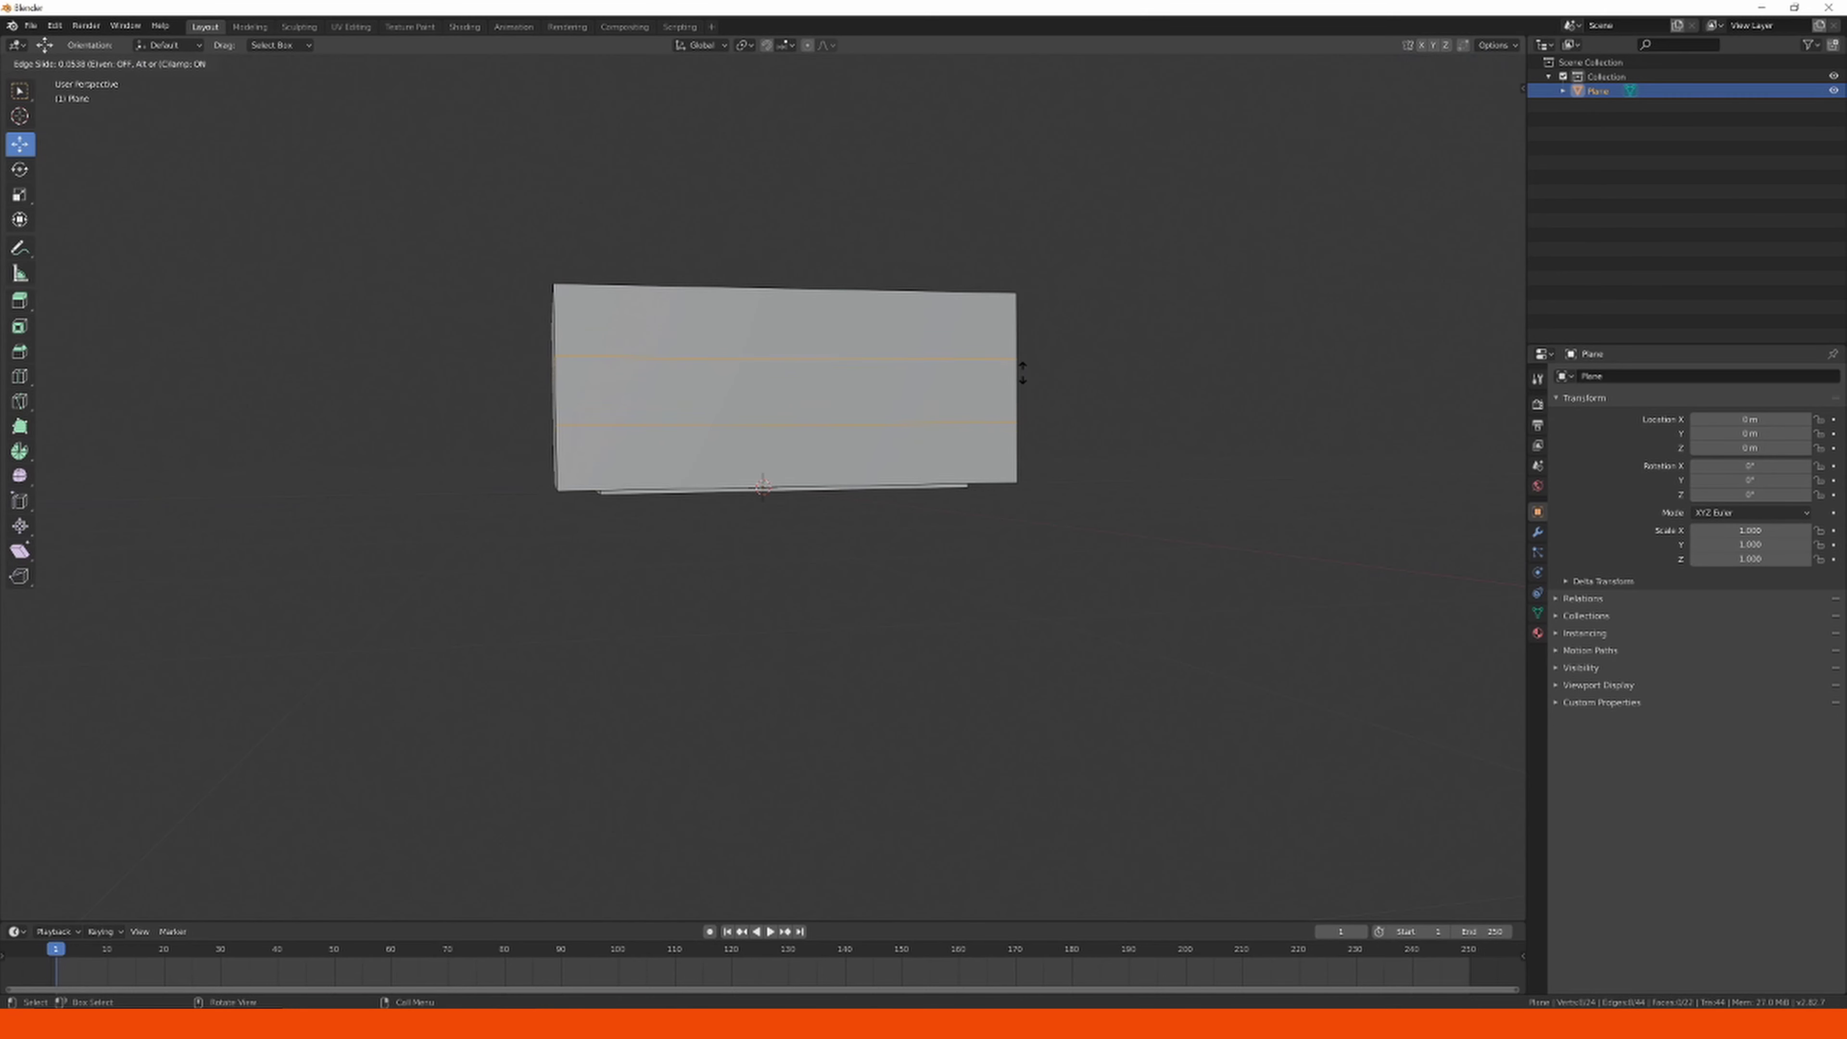
{"action": "left_click", "coordinate": [1024, 373]}
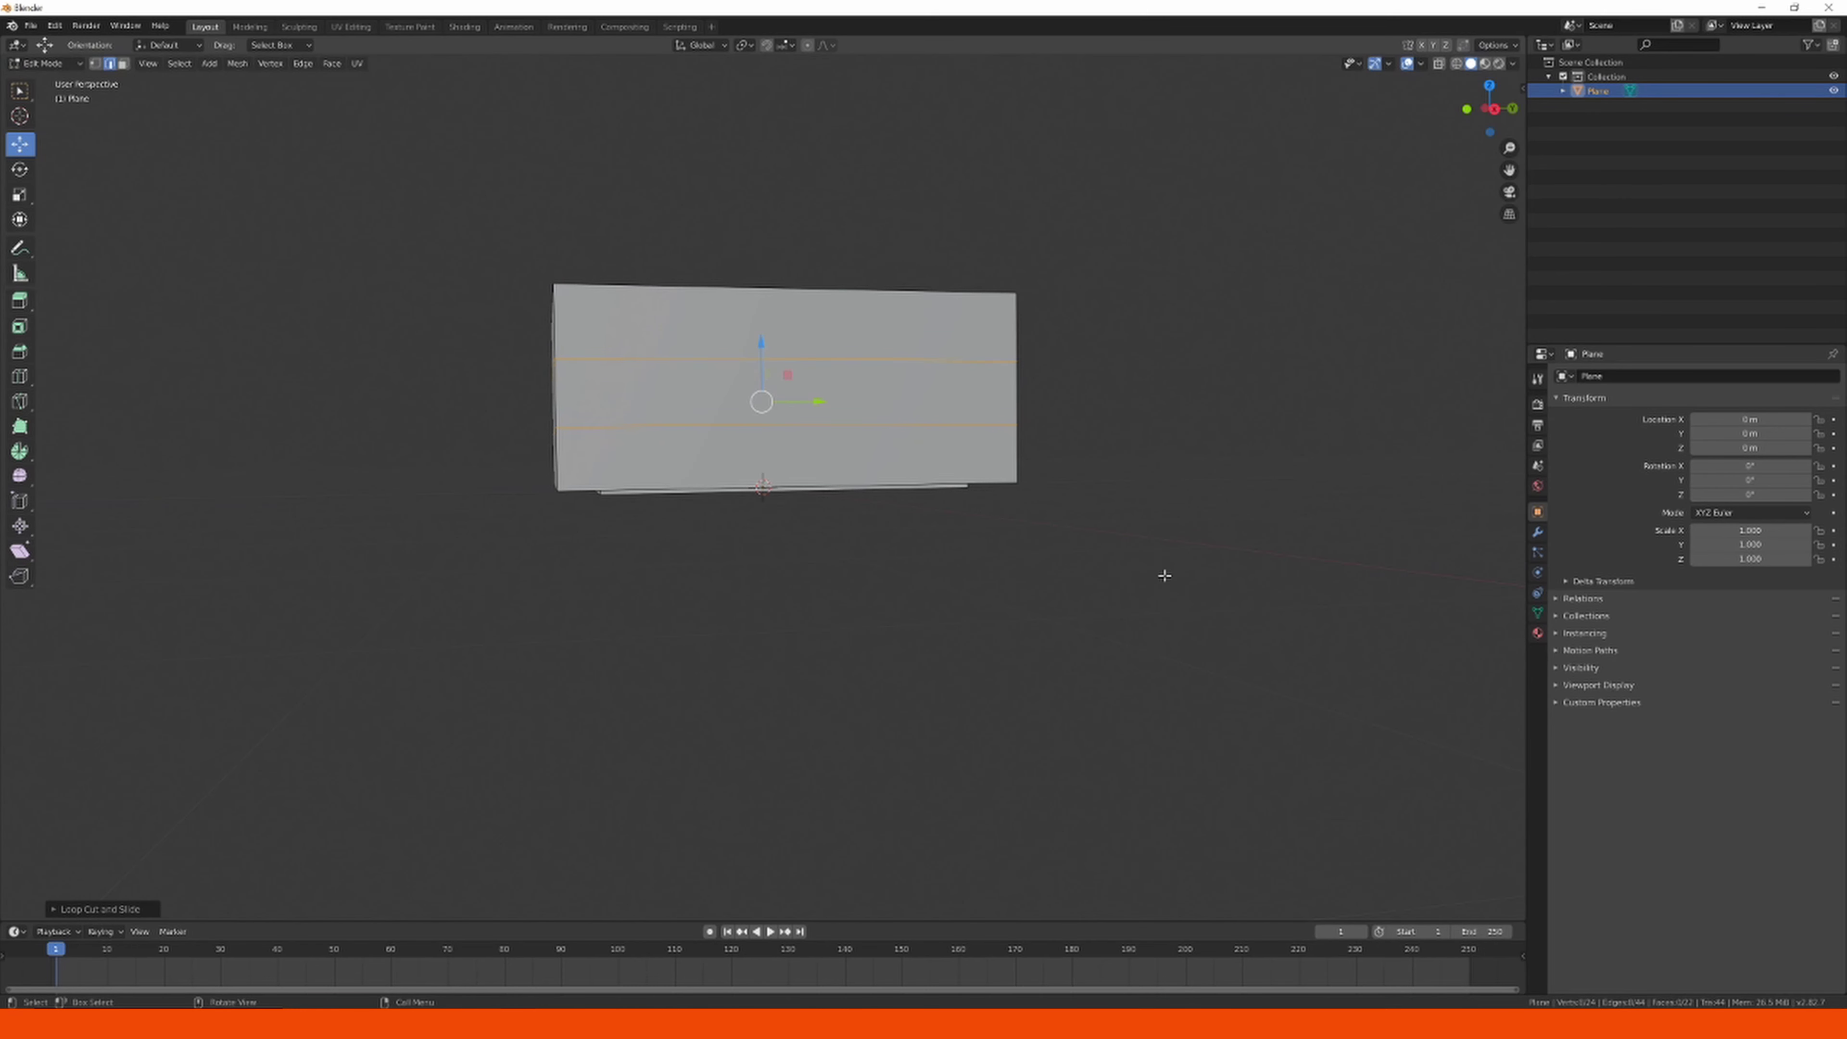
Scale the two edge loops close together along Z and move them down near the base of the box.
{"action": "key", "text": "s"}
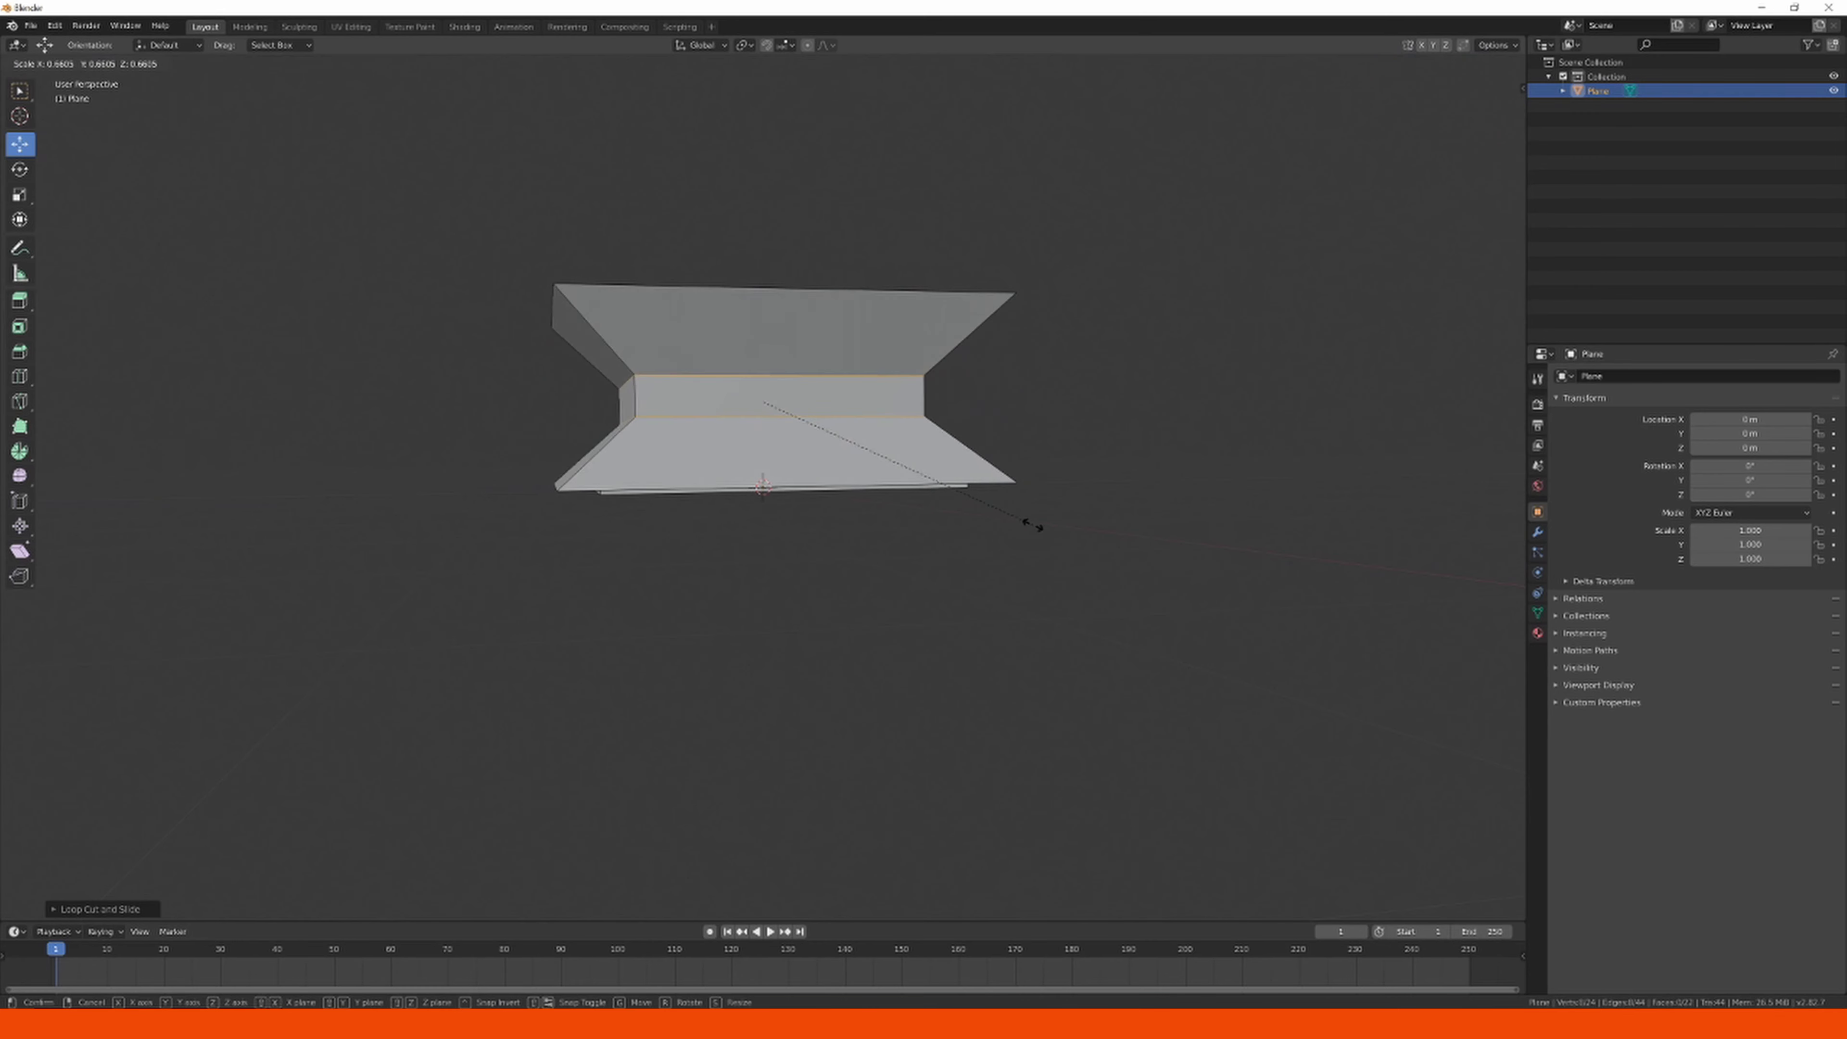
{"action": "right_click", "coordinate": [1373, 555]}
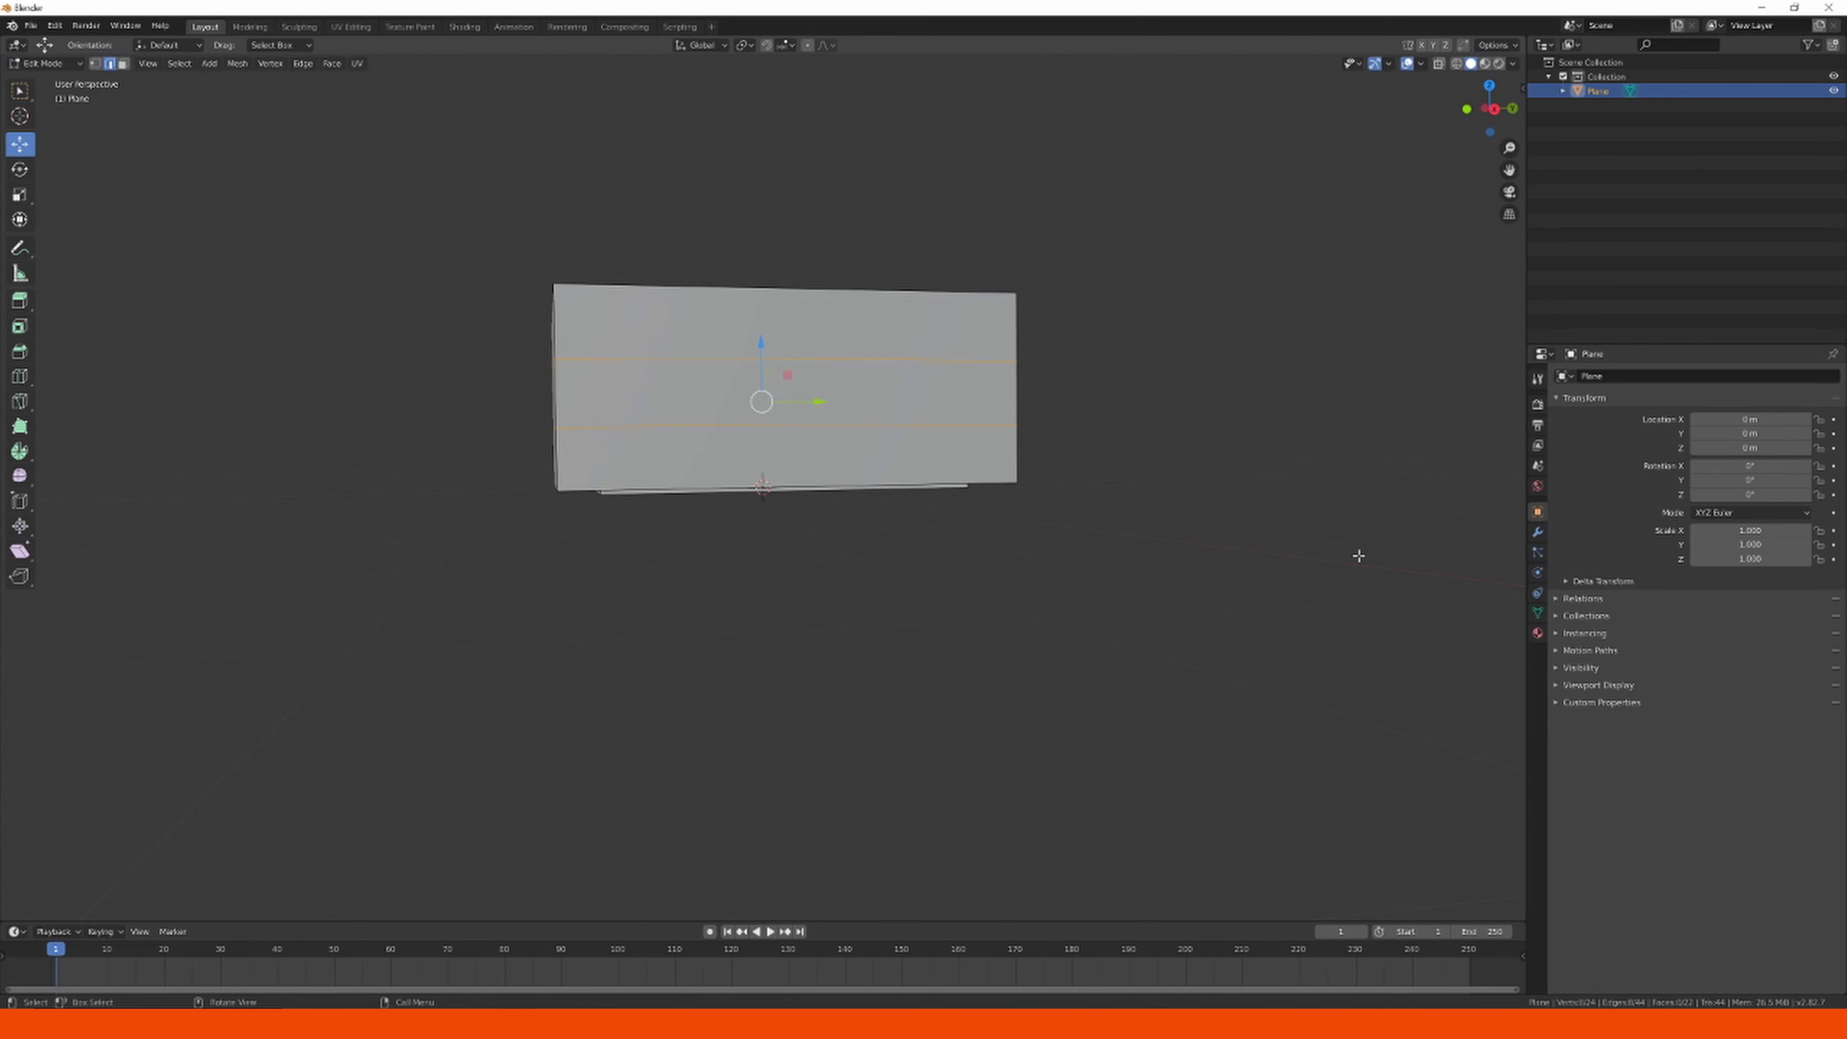
{"action": "key", "text": "s"}
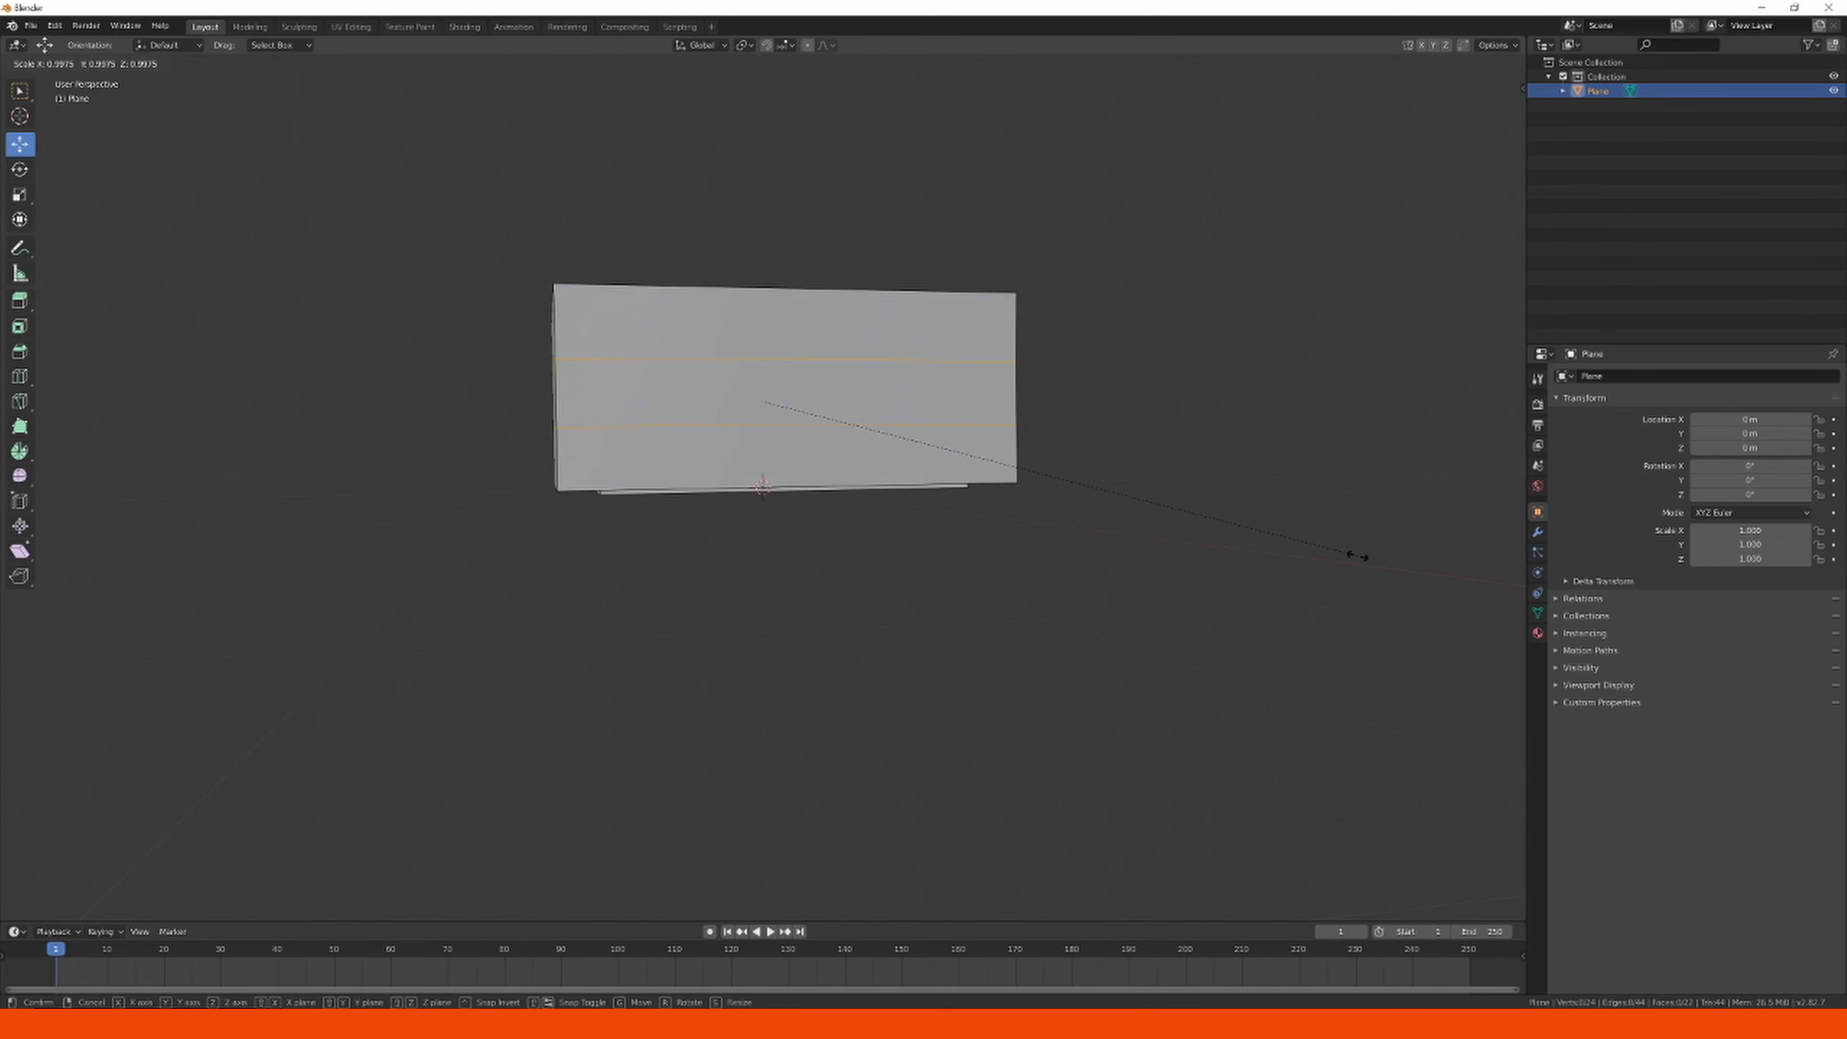
{"action": "key", "text": "z"}
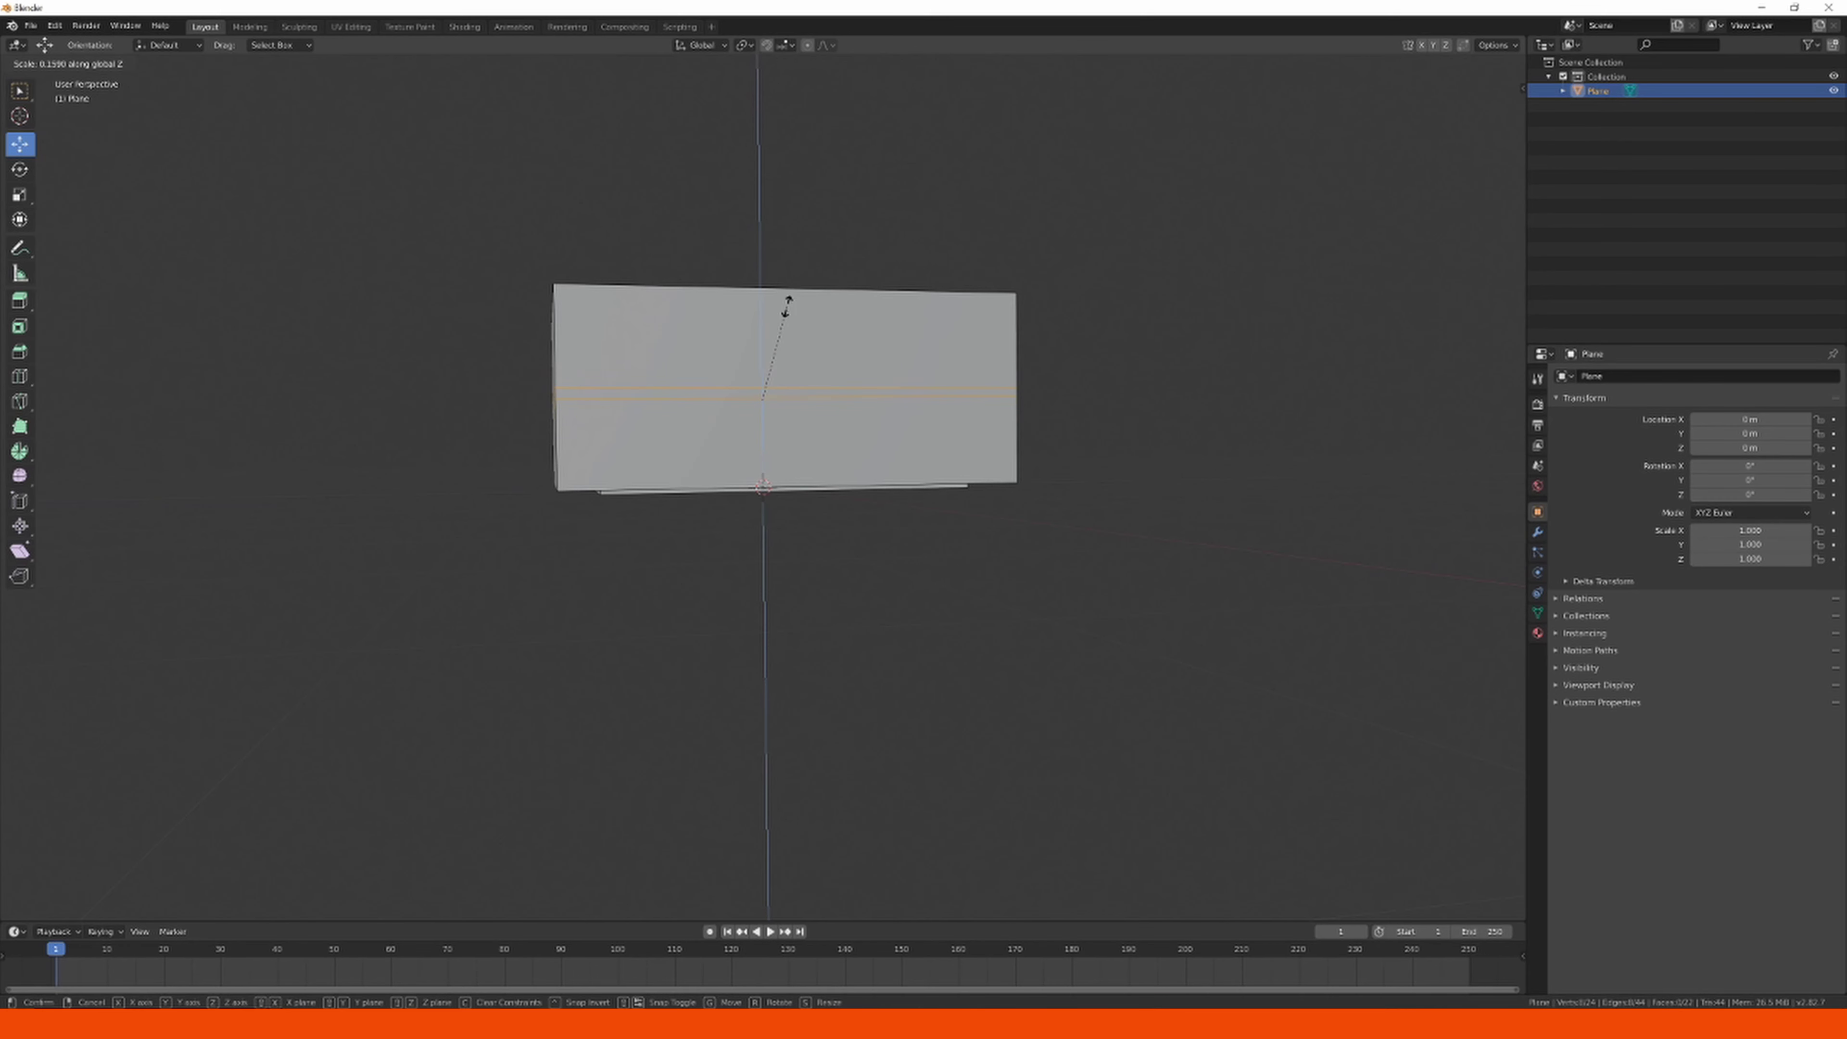
{"action": "left_click", "coordinate": [829, 304]}
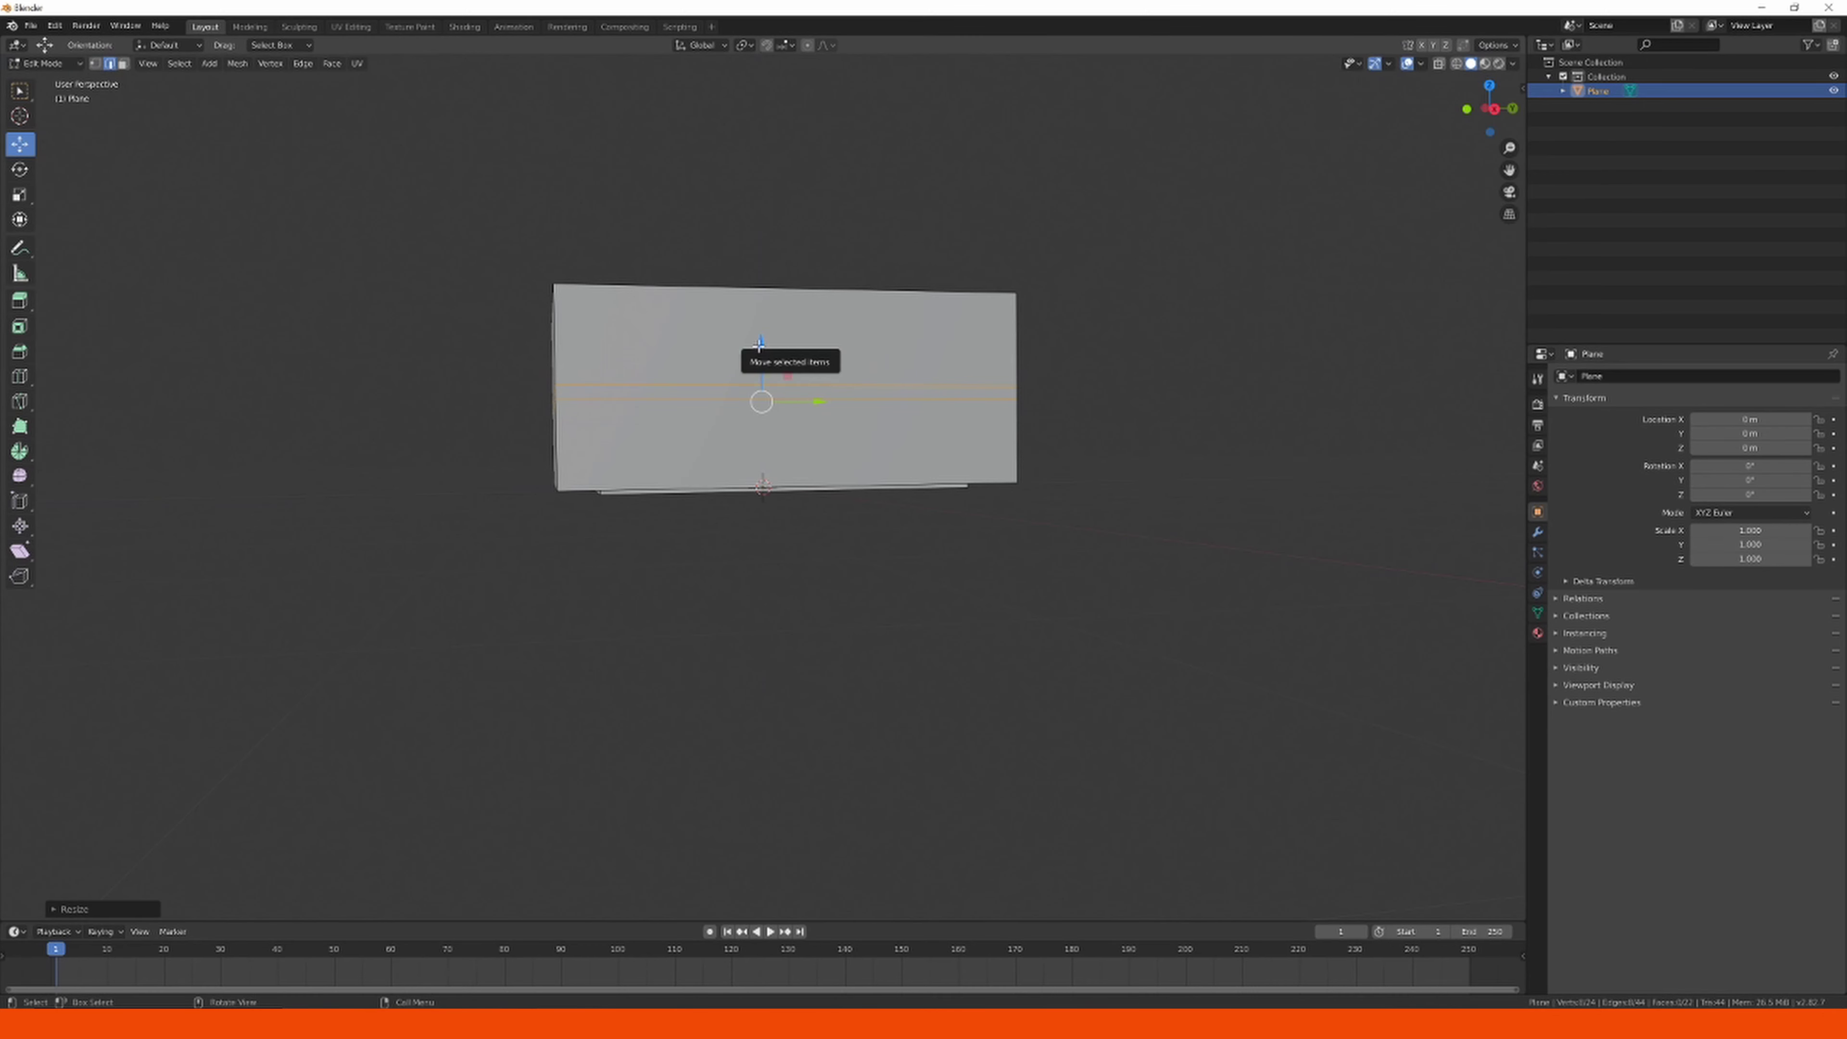
{"action": "left_click_drag", "start_coordinate": [763, 338], "coordinate": [764, 403]}
{"action": "middle_click_drag", "start_coordinate": [765, 403], "coordinate": [1353, 515]}
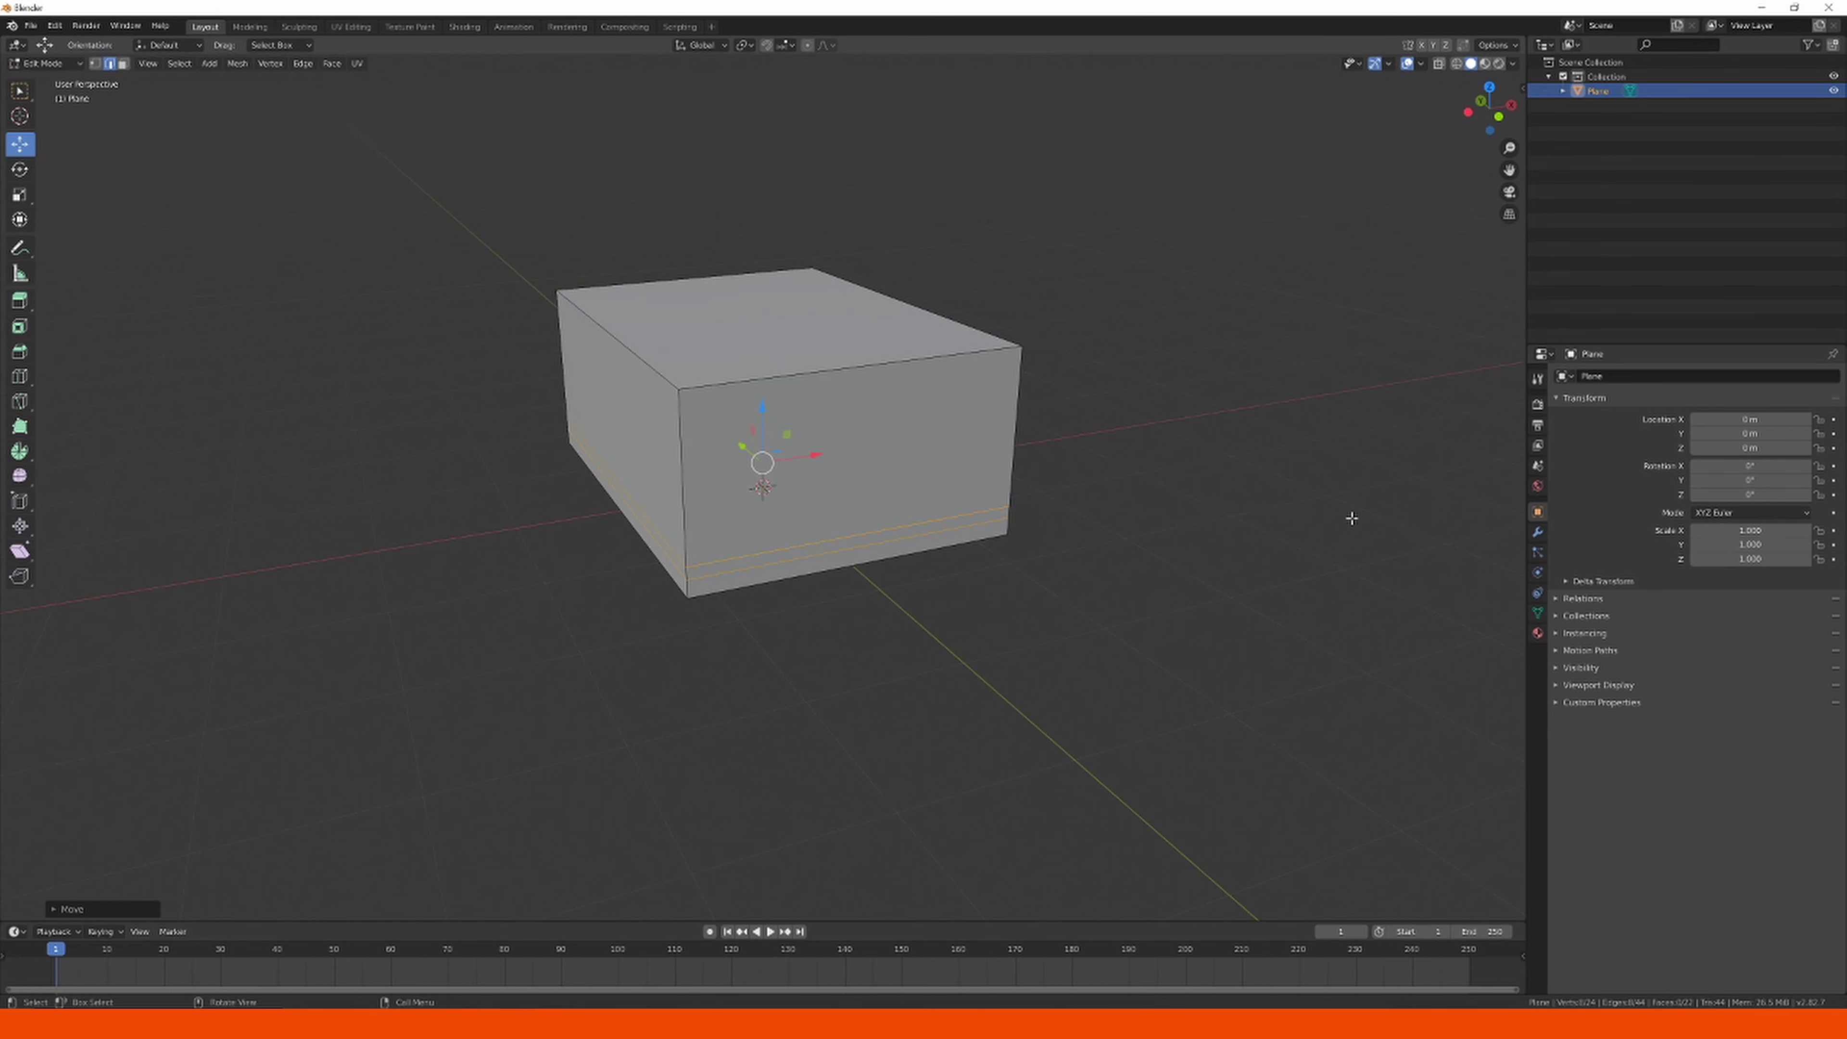
Switch to face selection, pick the narrow band's faces around the box one by one, and clear the selection.
{"action": "middle_click_drag", "start_coordinate": [1229, 555], "coordinate": [1022, 492]}
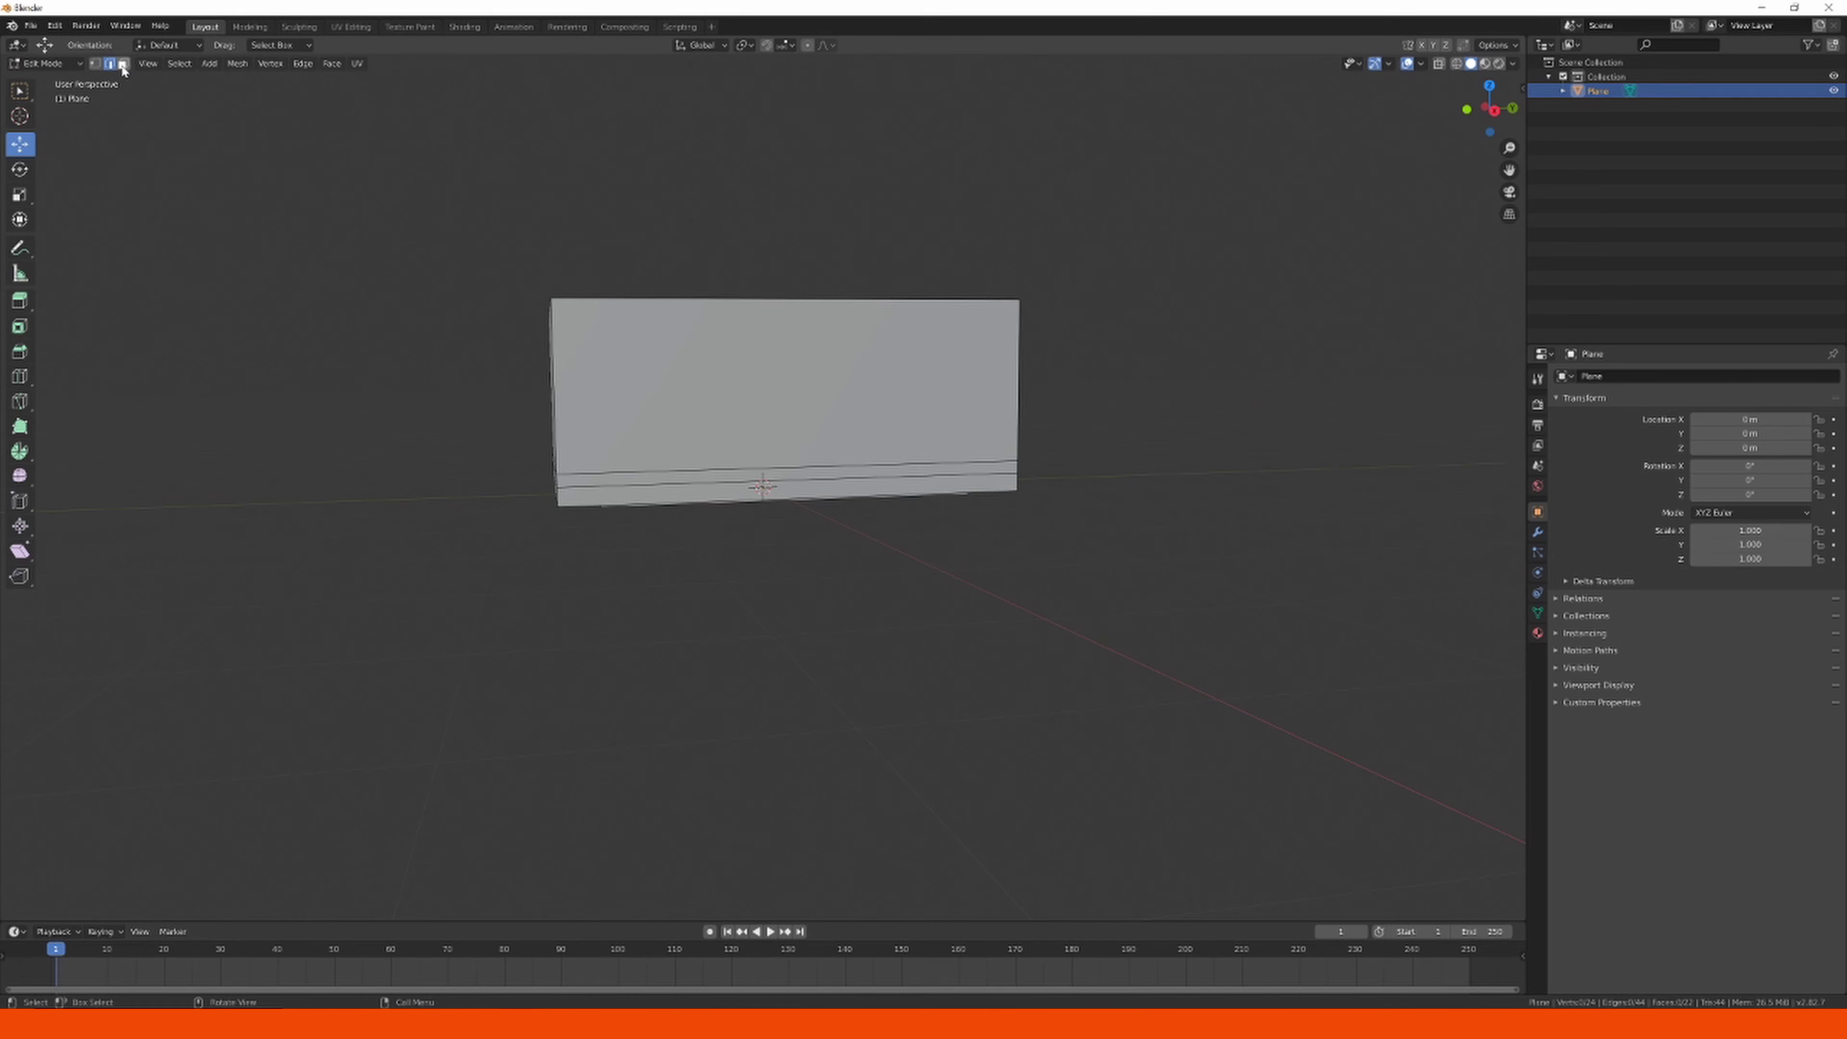
{"action": "left_click", "coordinate": [122, 64]}
{"action": "left_click", "coordinate": [717, 475]}
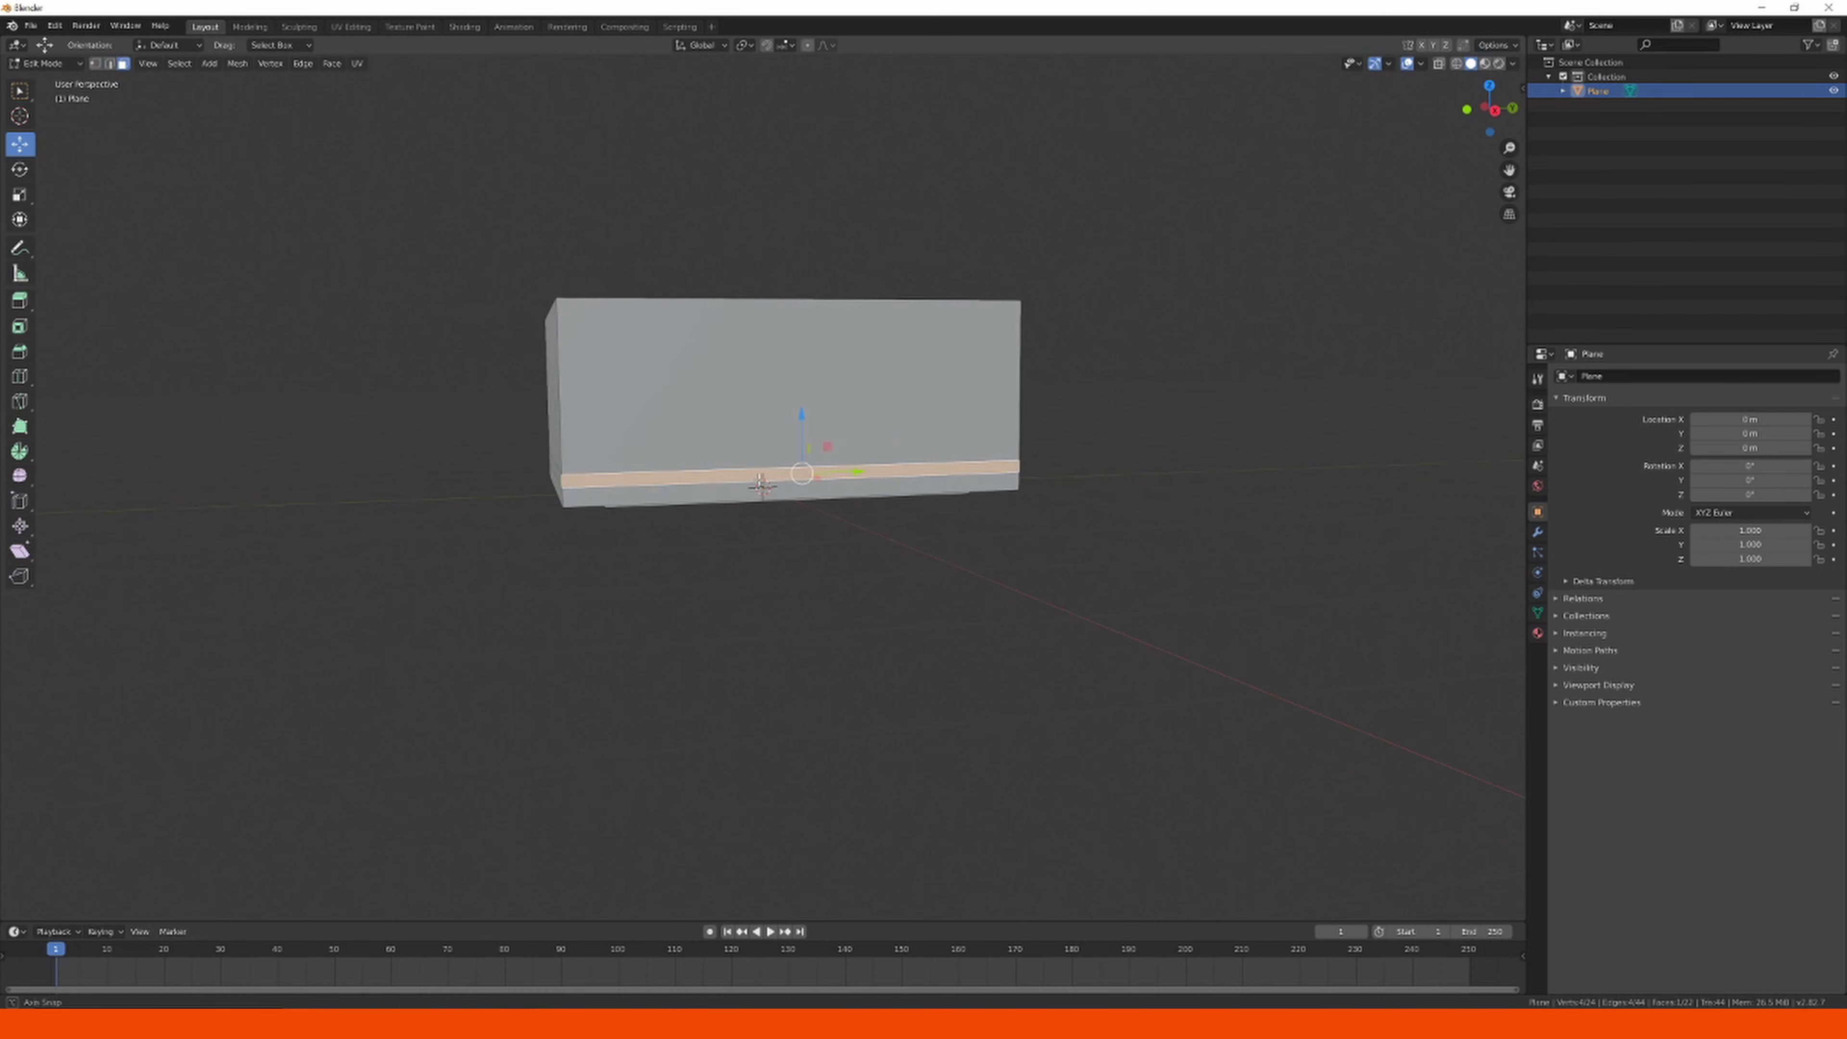
{"action": "middle_click_drag", "start_coordinate": [717, 476], "coordinate": [918, 478]}
{"action": "left_click", "coordinate": [929, 477], "text": "shift"}
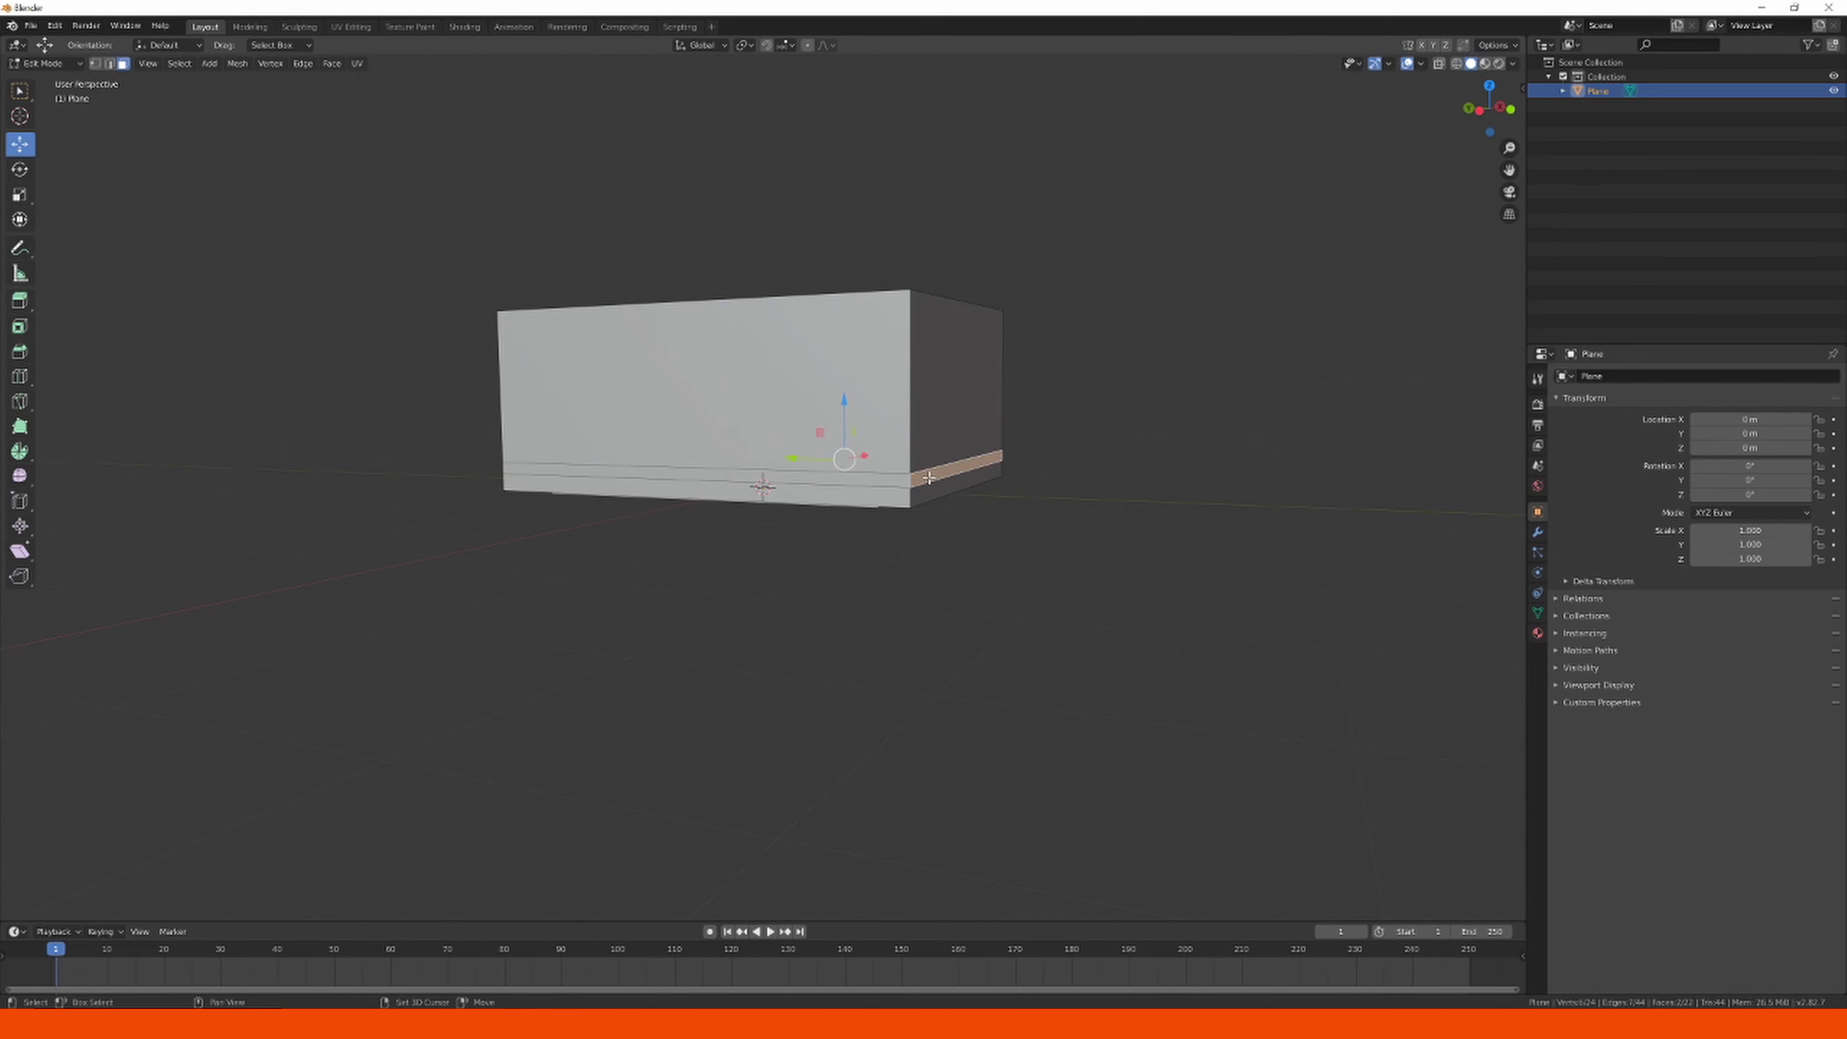
{"action": "left_click", "coordinate": [699, 477], "text": "shift"}
{"action": "middle_click_drag", "start_coordinate": [699, 478], "coordinate": [960, 484]}
{"action": "left_click", "coordinate": [868, 494], "text": "shift"}
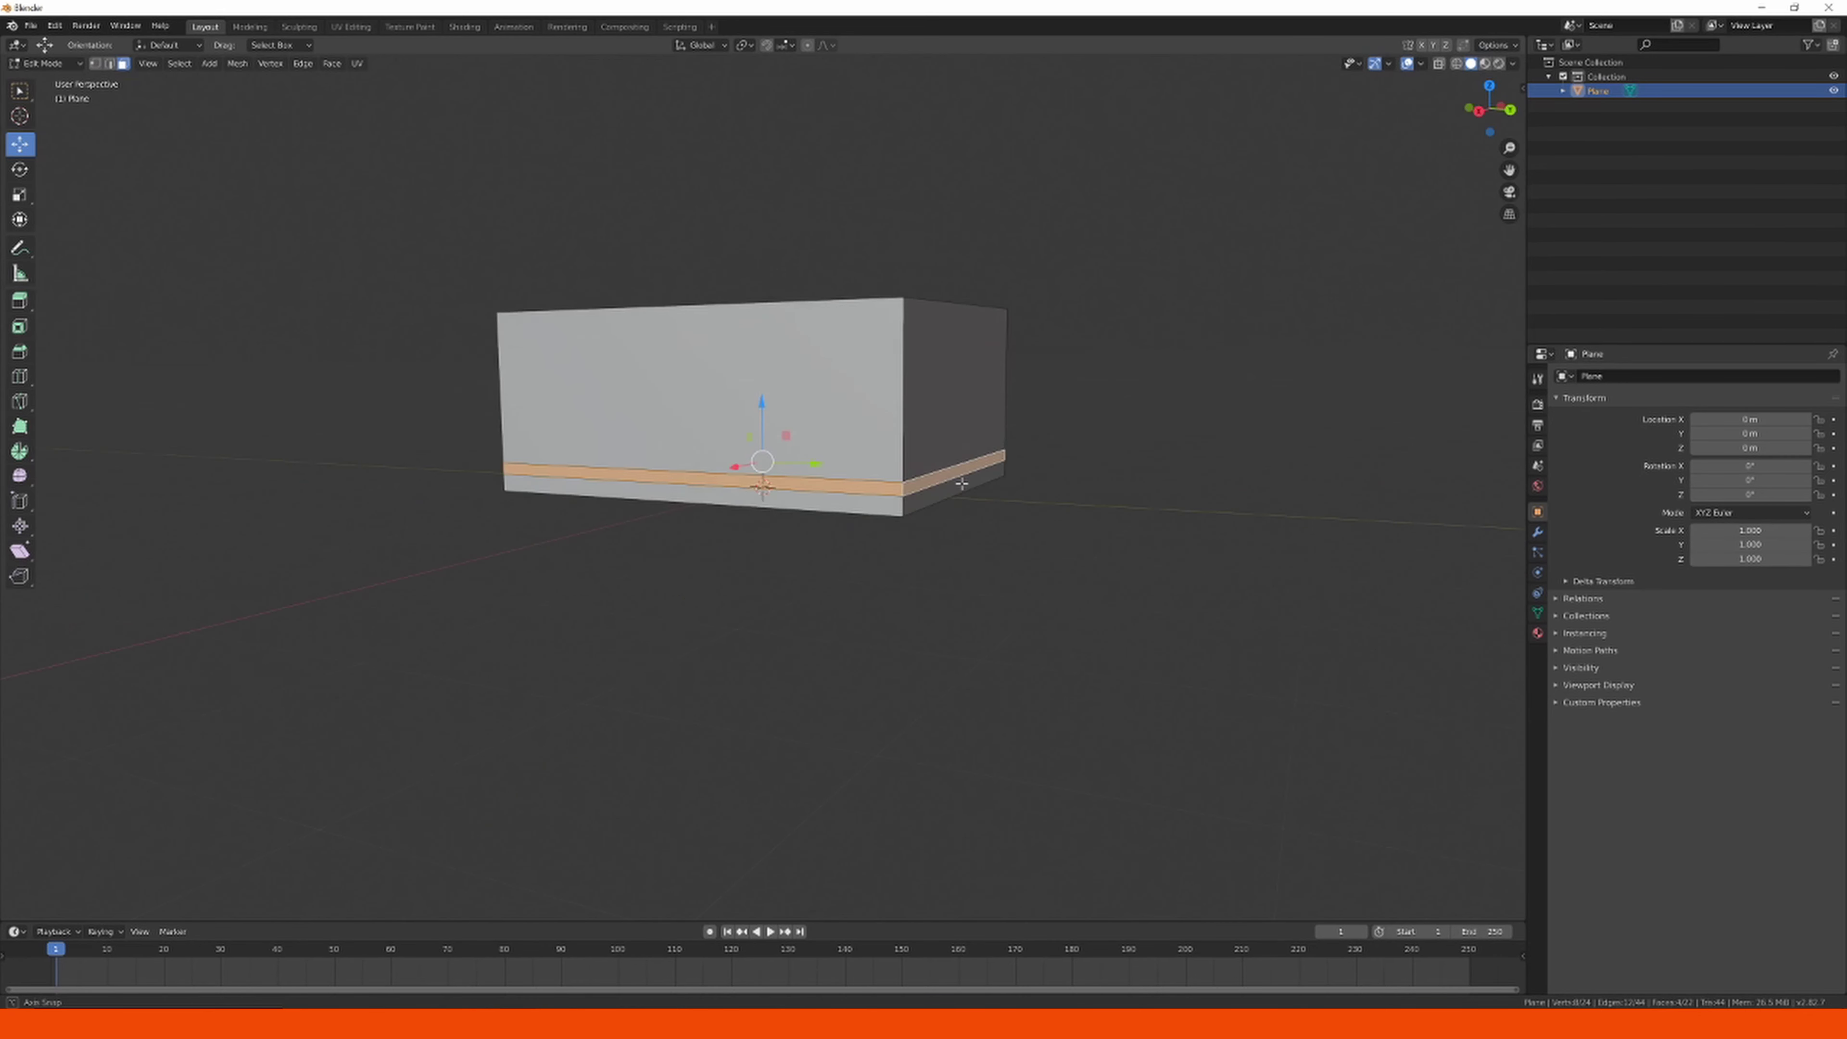
{"action": "left_click", "coordinate": [1069, 529]}
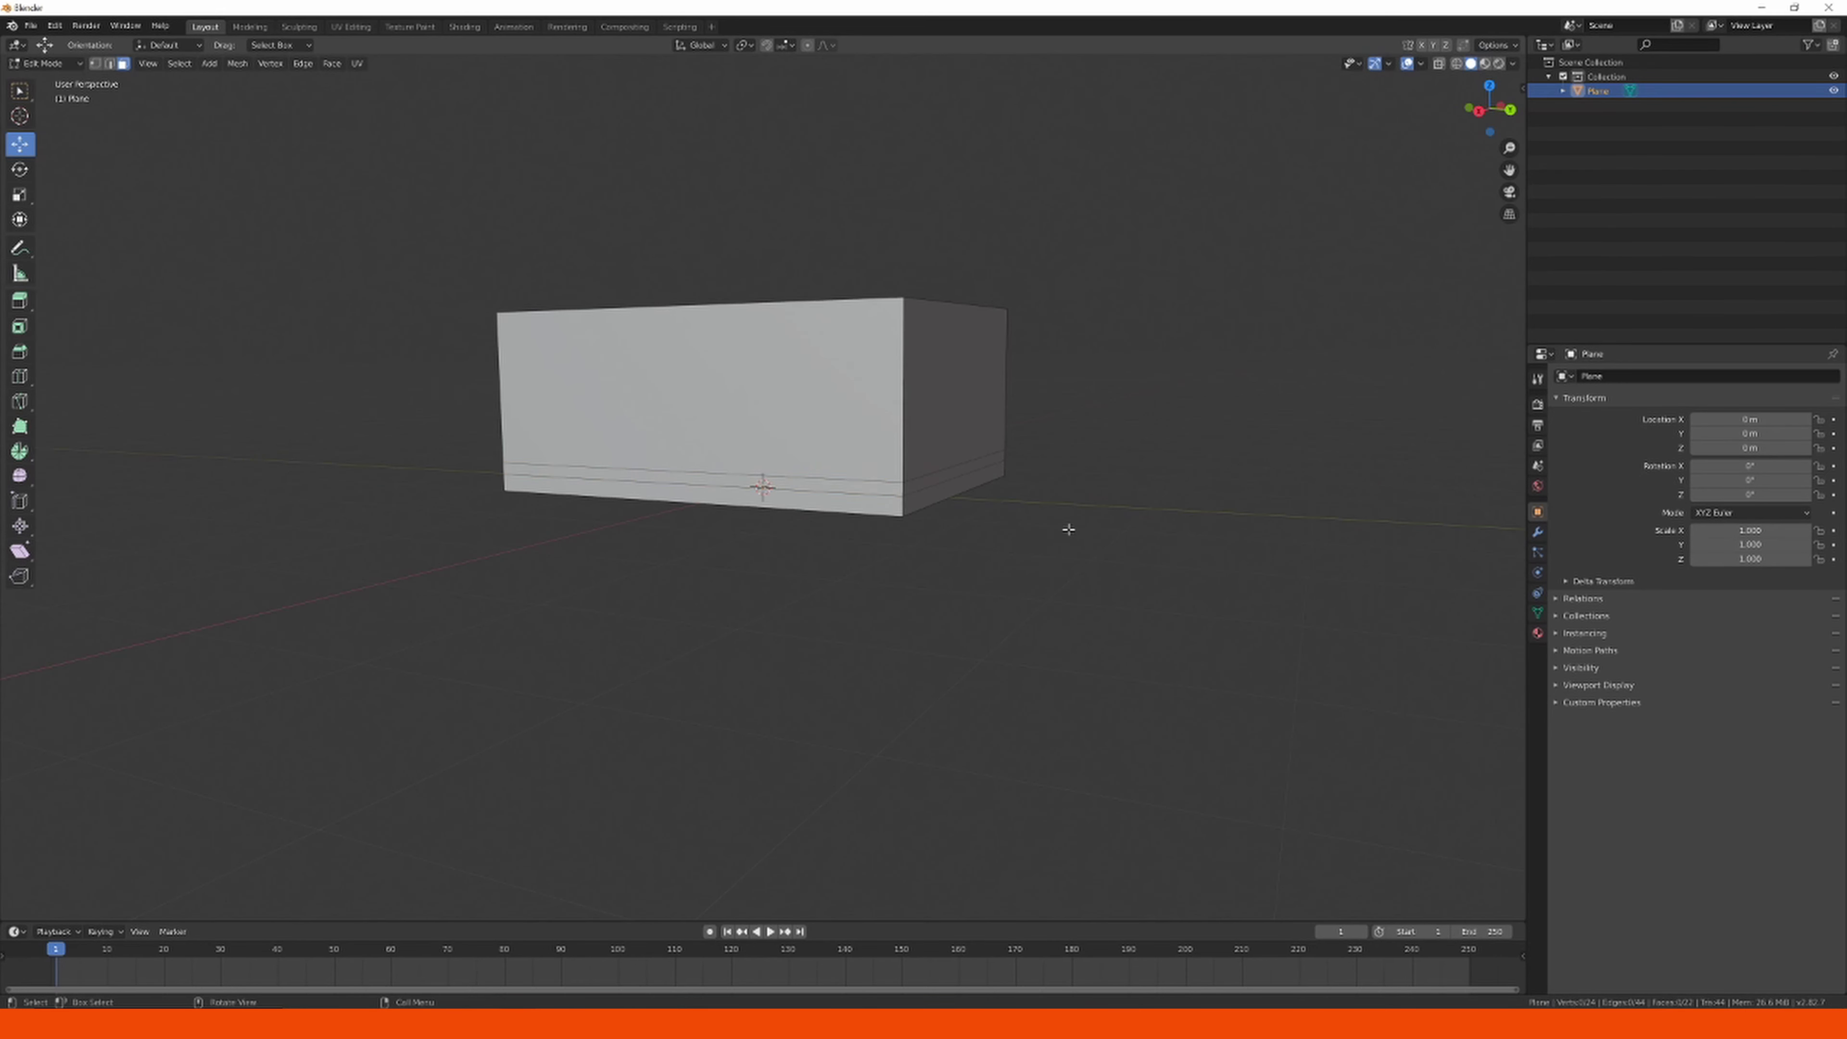
Select the whole narrow band of faces around the box by picking the shortest path between its faces.
{"action": "left_click", "coordinate": [872, 486]}
{"action": "middle_click_drag", "start_coordinate": [872, 486], "coordinate": [800, 466]}
{"action": "left_click", "coordinate": [823, 462], "text": "ctrl"}
{"action": "left_click", "coordinate": [807, 470], "text": "ctrl"}
{"action": "mouse_move", "coordinate": [1127, 477]}
{"action": "middle_mouse_down"}
{"action": "mouse_move", "coordinate": [973, 481]}
{"action": "mouse_move", "coordinate": [1033, 515]}
{"action": "mouse_move", "coordinate": [1138, 495]}
{"action": "middle_mouse_up"}
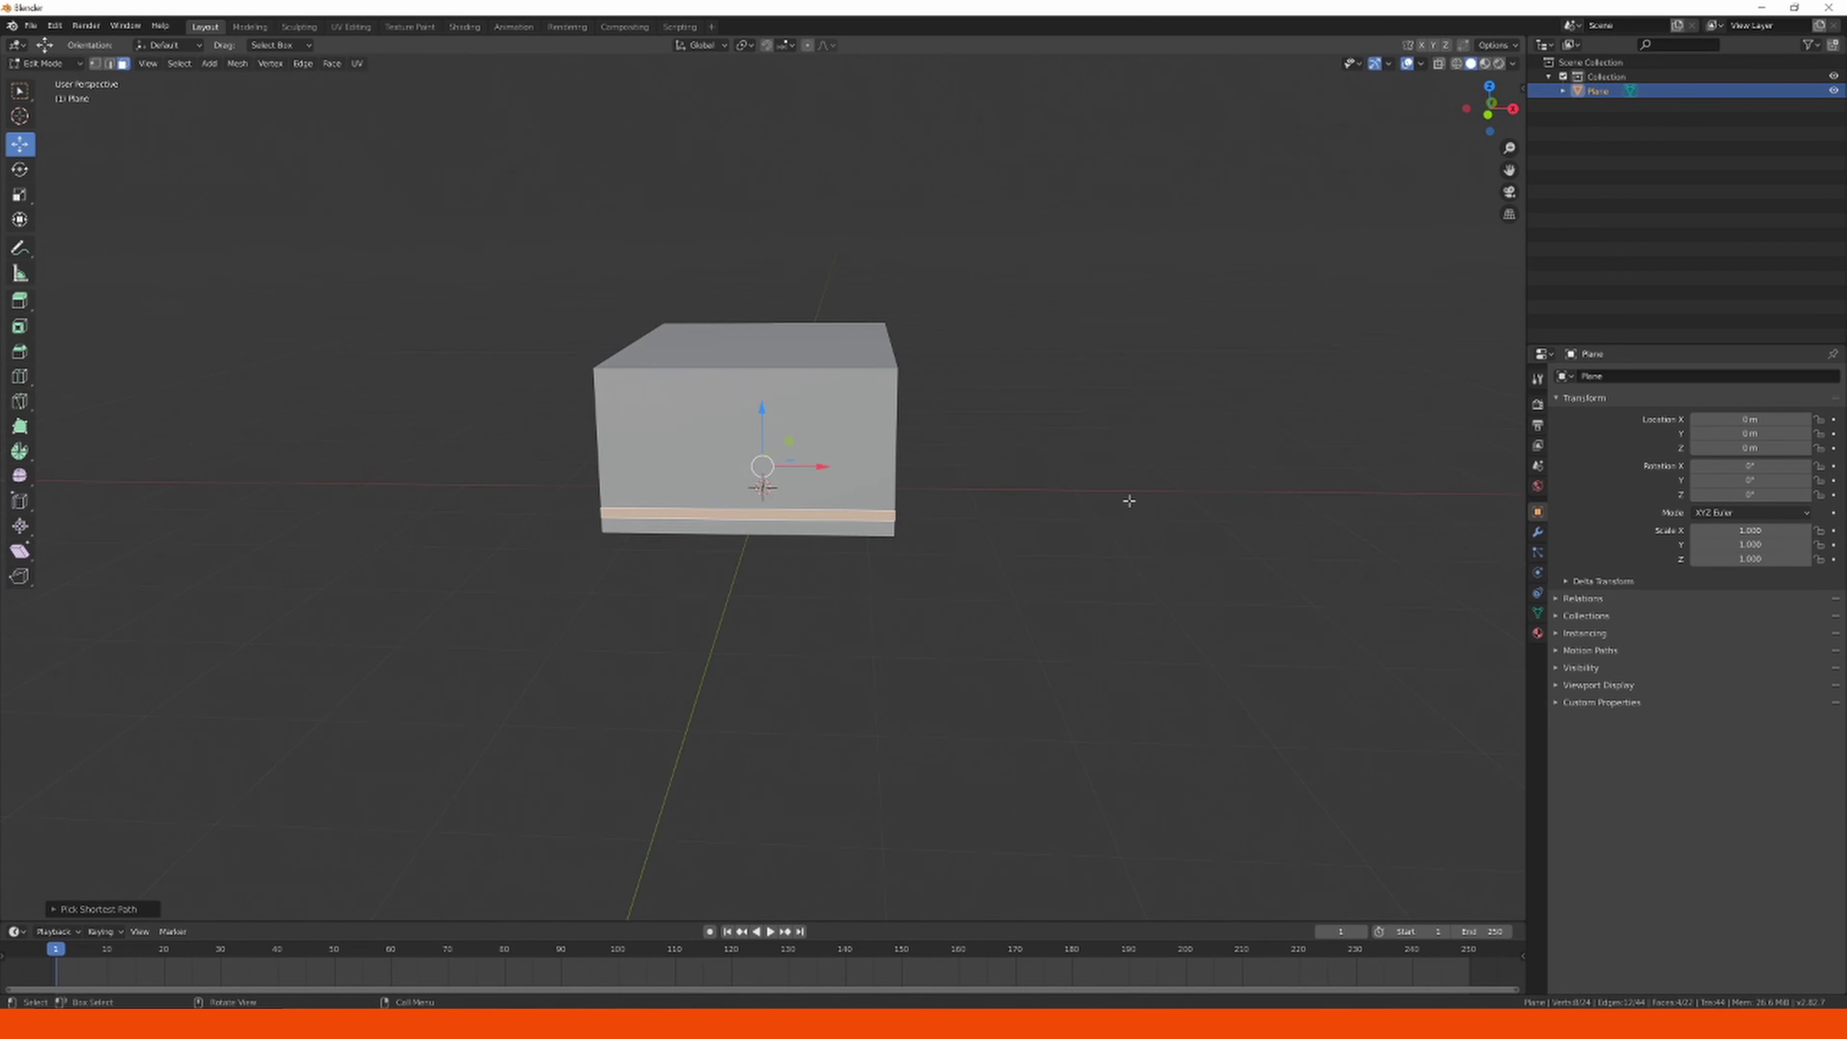
Try extruding the selected band inward along its normals by about 0.075, and undo the extrusion.
{"action": "key", "text": "alt"}
{"action": "key", "text": "alt+e"}
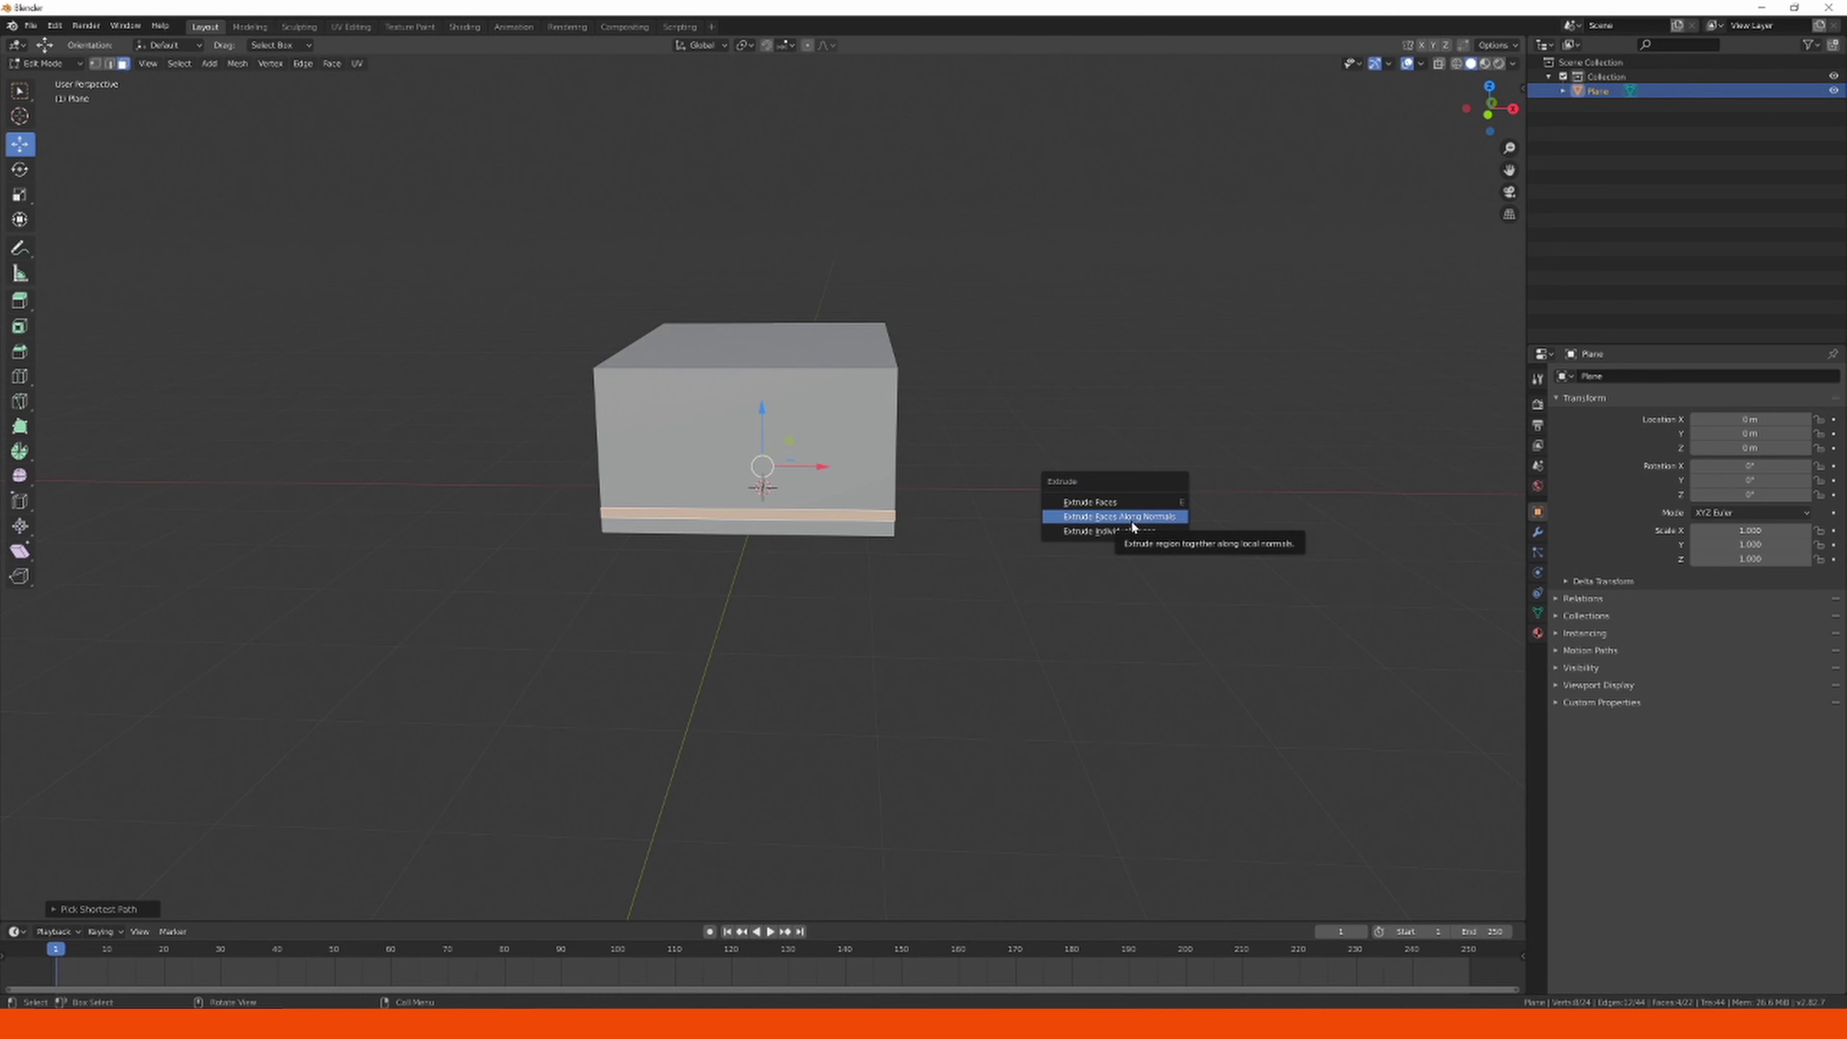
{"action": "left_click", "coordinate": [1131, 518]}
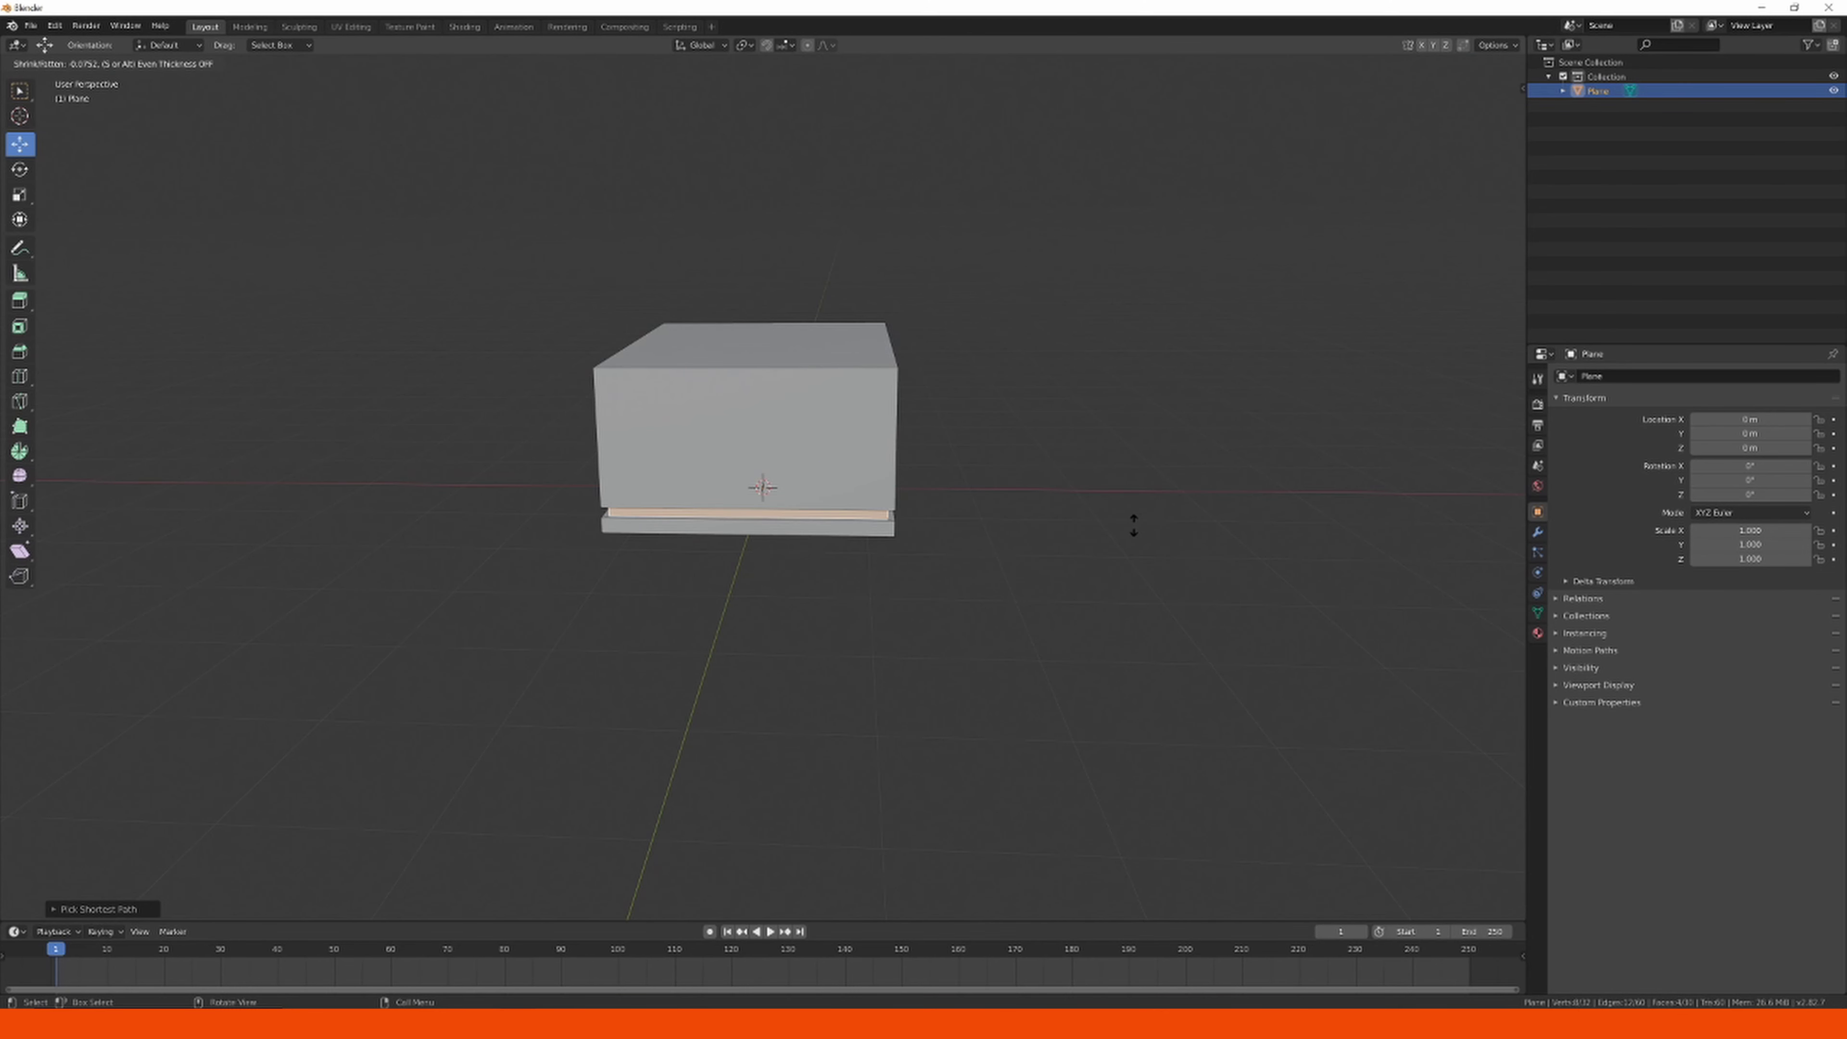
{"action": "left_click", "coordinate": [1134, 523]}
{"action": "middle_click_drag", "start_coordinate": [1134, 523], "coordinate": [860, 408]}
{"action": "key", "text": "ctrl+z"}
{"action": "key", "text": "ctrl+z"}
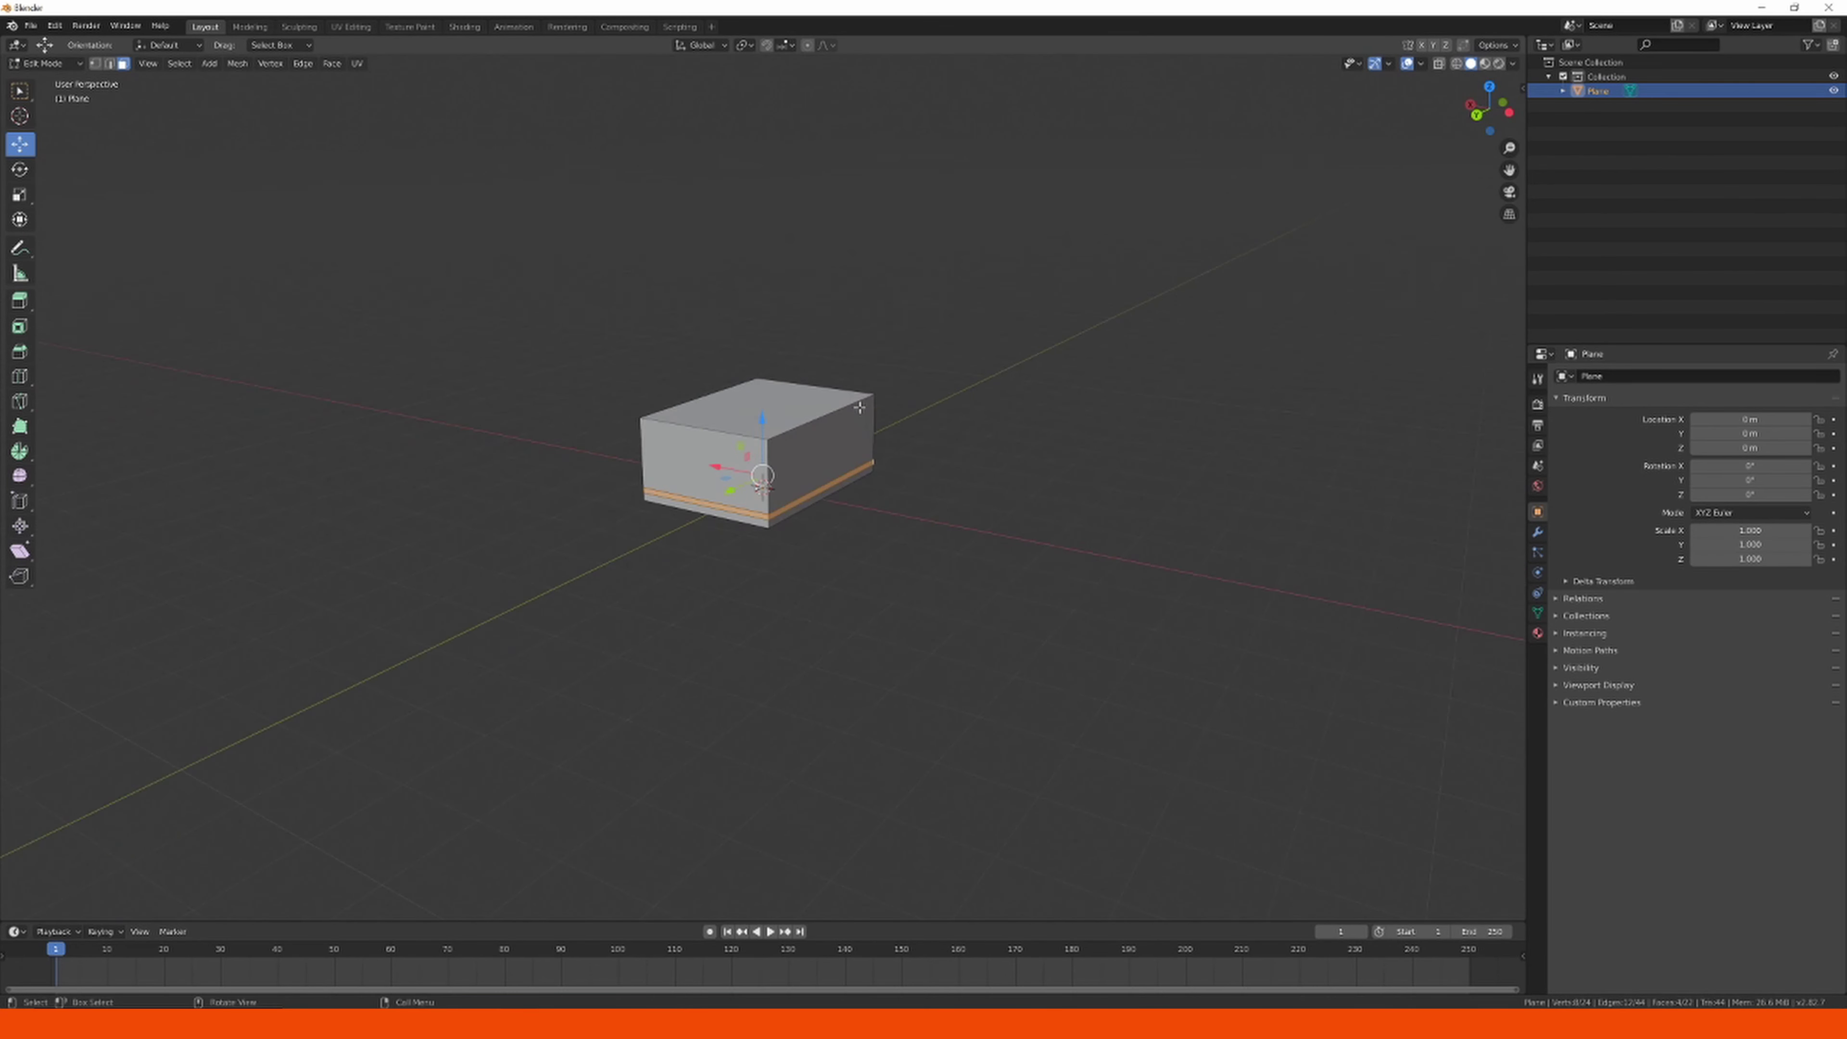
Extrude the band faces inward along their normals by about 0.03 to form a shallow groove, and deselect them.
{"action": "scroll", "coordinate": [859, 408], "scroll_direction": "up", "scroll_amount": 3}
{"action": "key", "text": "alt+e"}
{"action": "left_click", "coordinate": [864, 409]}
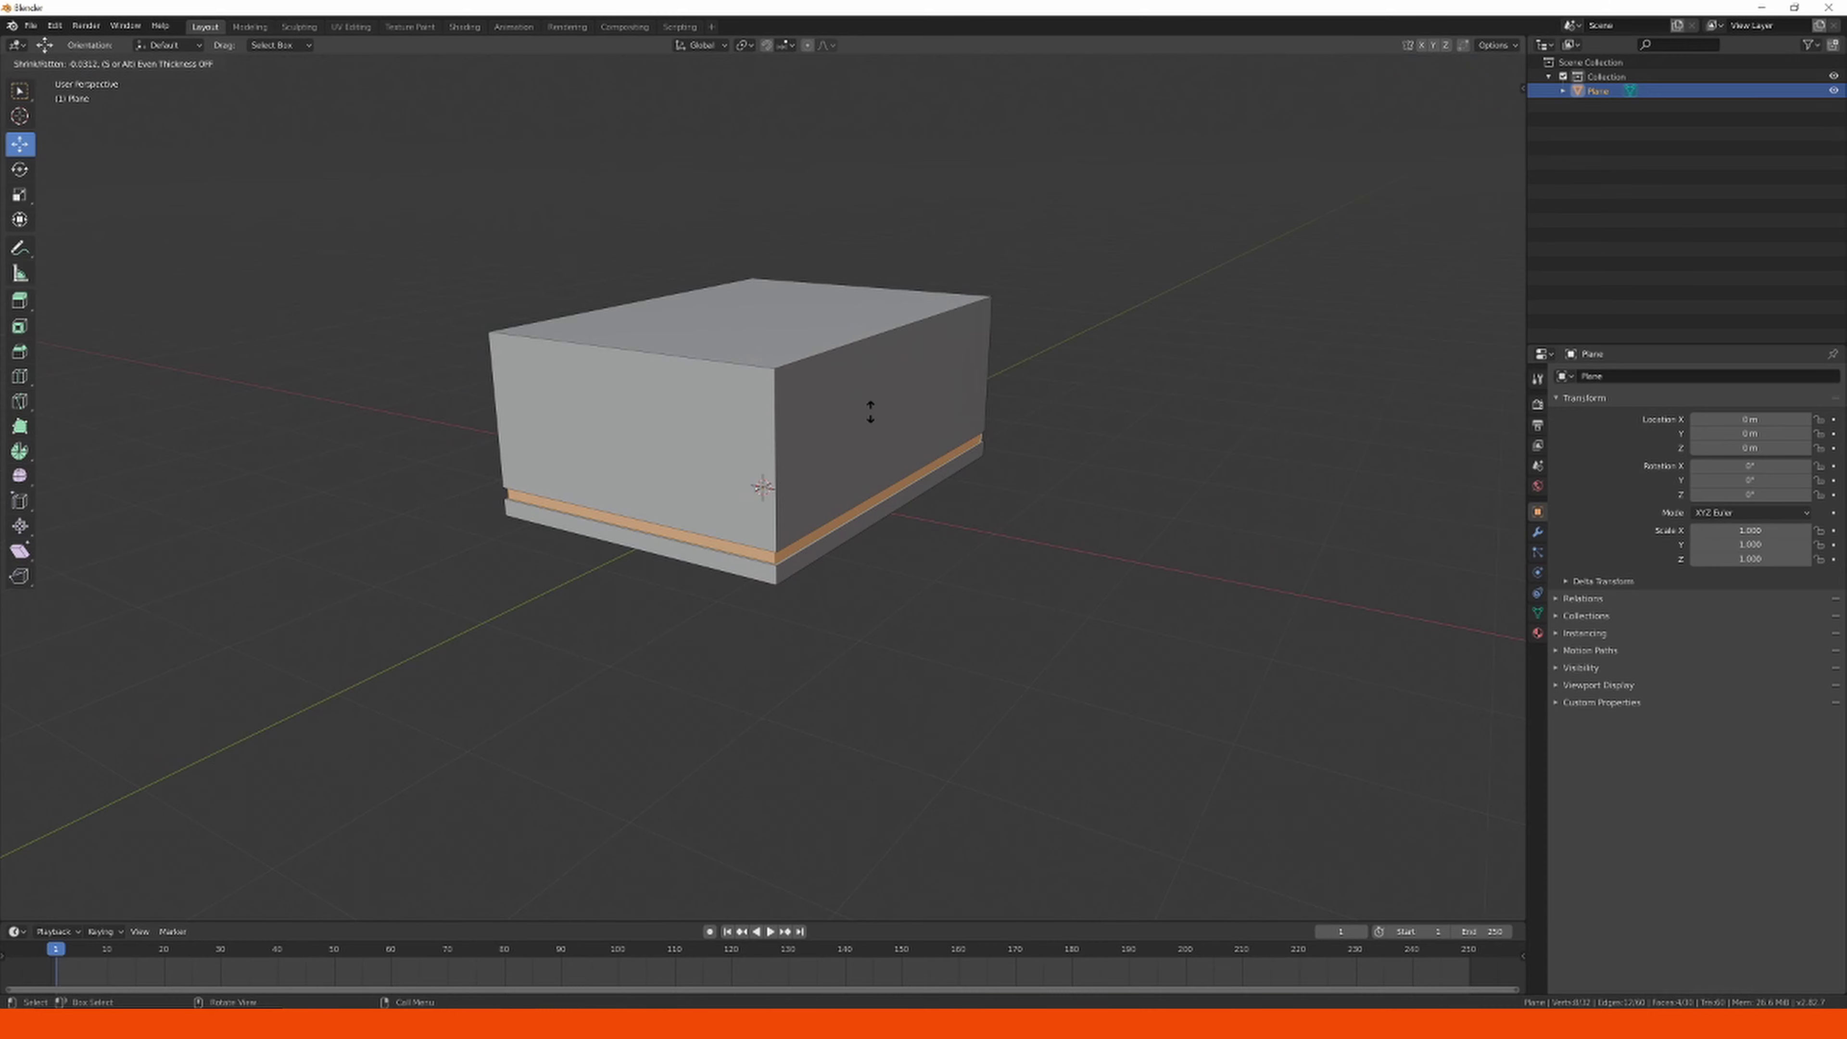
{"action": "left_click", "coordinate": [871, 411]}
{"action": "left_click", "coordinate": [973, 523]}
Add one vertical loop cut across the box's long side and top, sliding it slightly off centre by about 0.17.
{"action": "middle_click_drag", "start_coordinate": [973, 522], "coordinate": [877, 611]}
{"action": "middle_click_drag", "start_coordinate": [837, 459], "coordinate": [793, 495]}
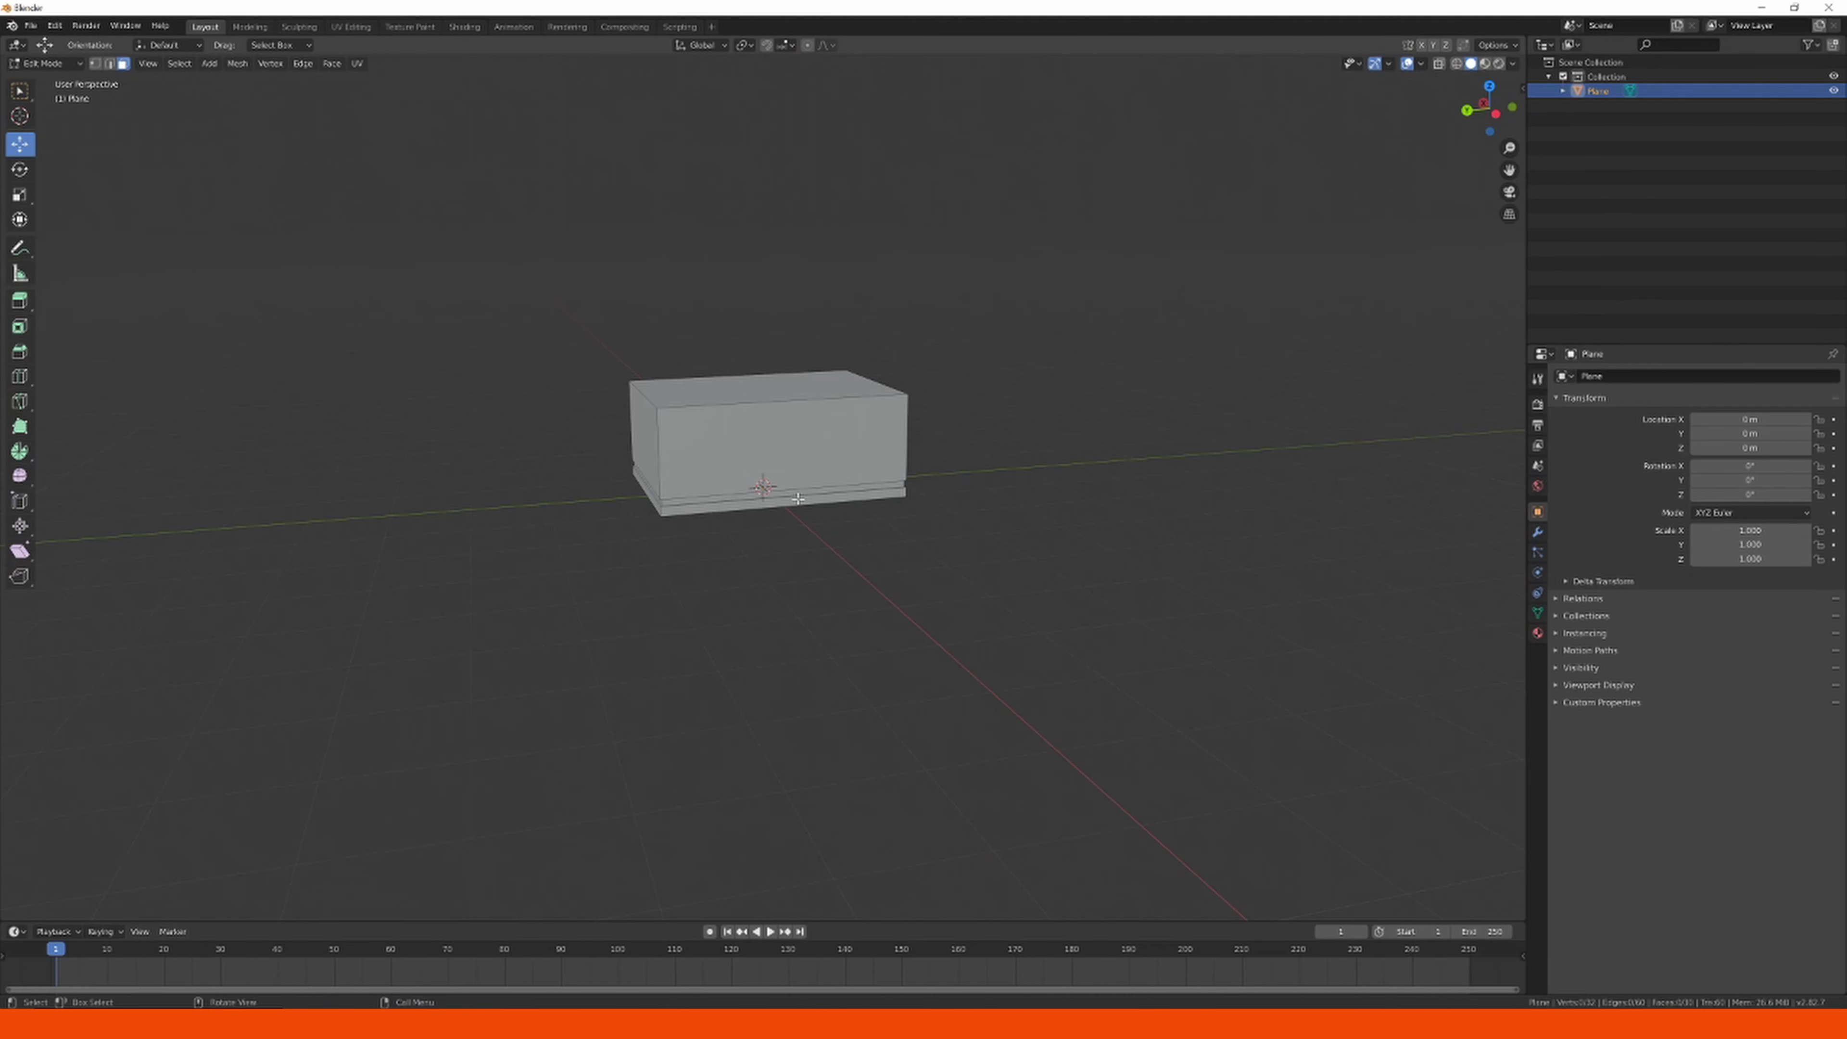
{"action": "key", "text": "ctrl+r"}
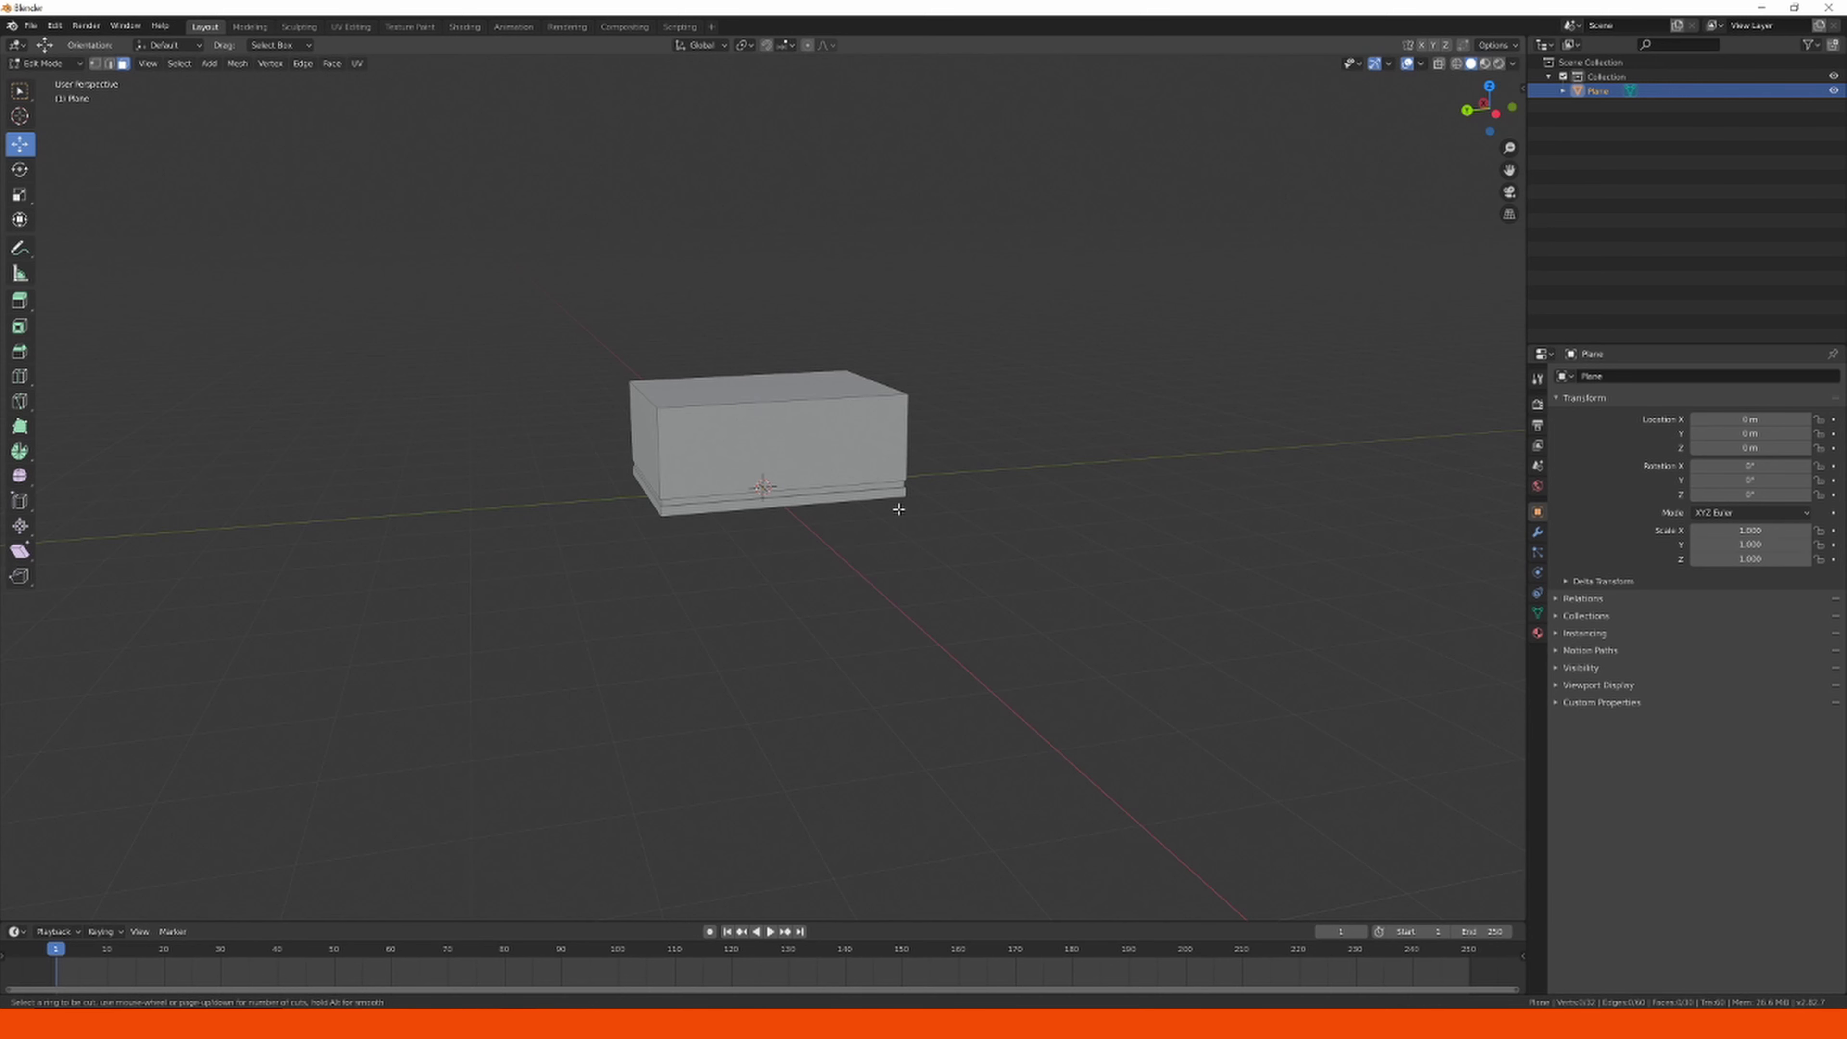
{"action": "left_click", "coordinate": [805, 401]}
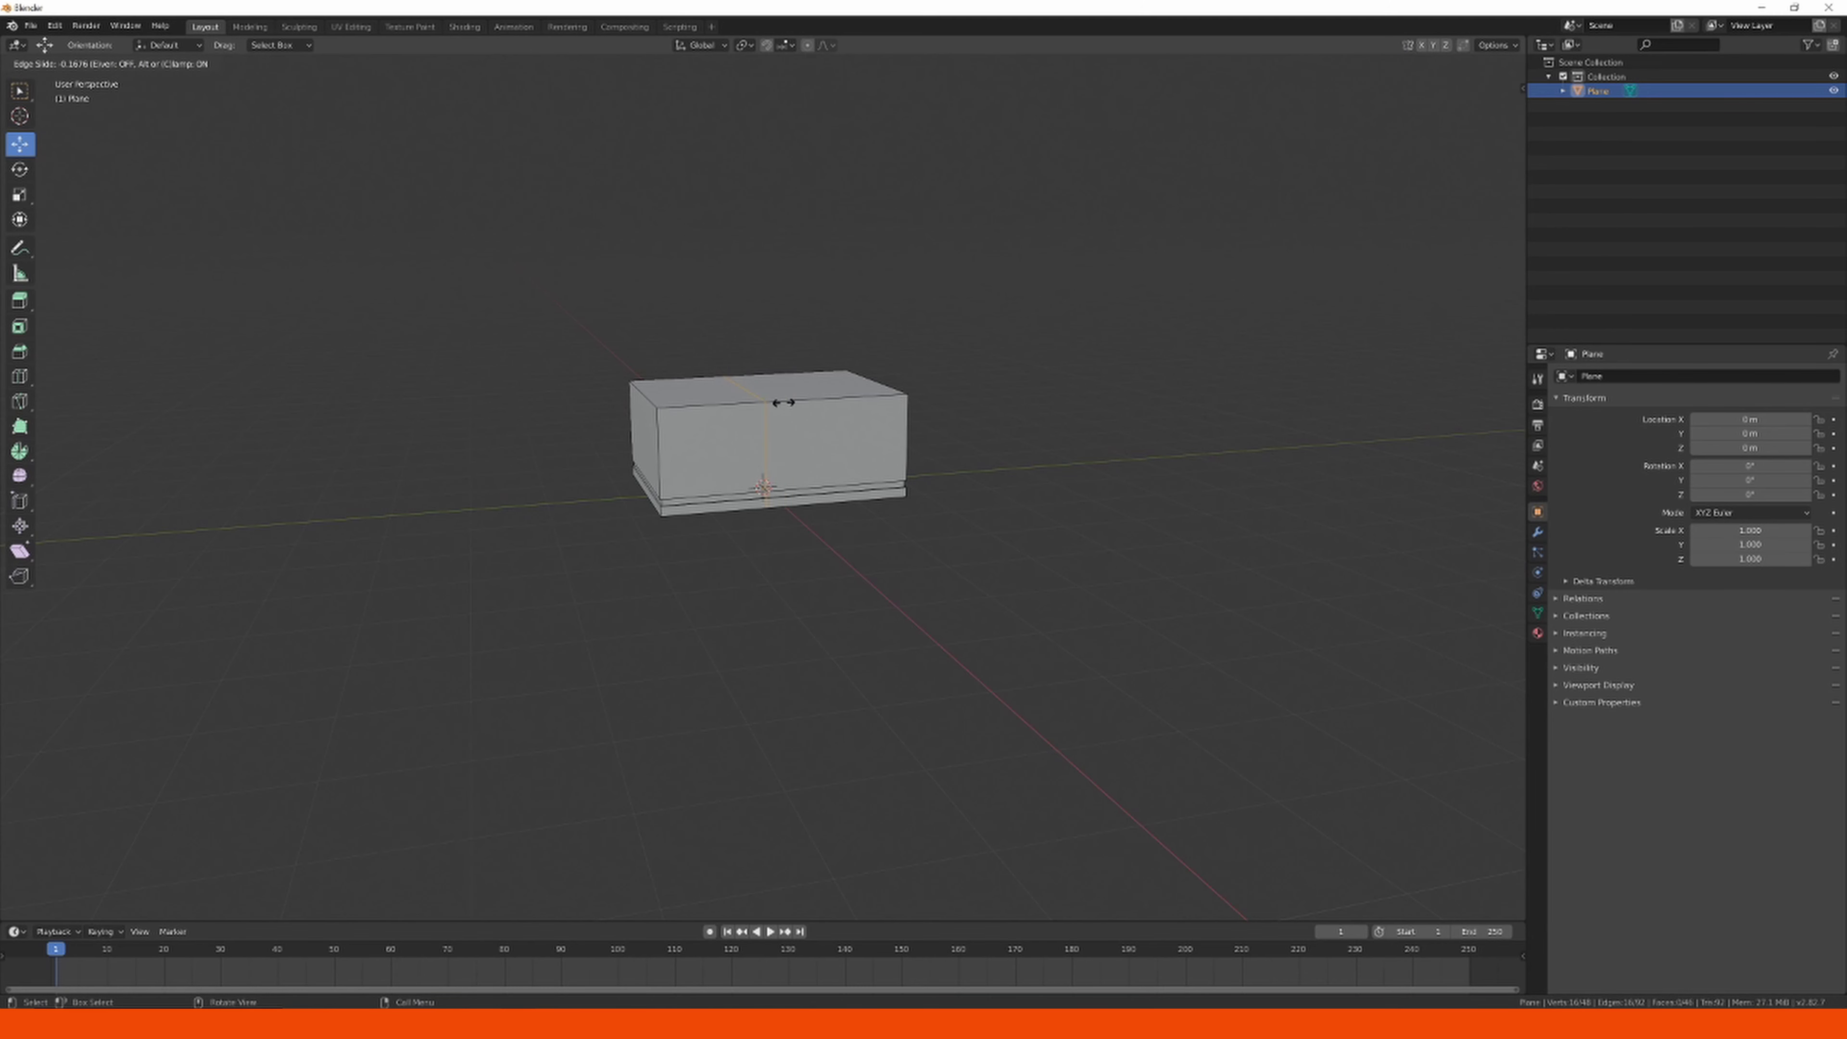
{"action": "left_click", "coordinate": [783, 402]}
{"action": "middle_click_drag", "start_coordinate": [812, 561], "coordinate": [791, 555]}
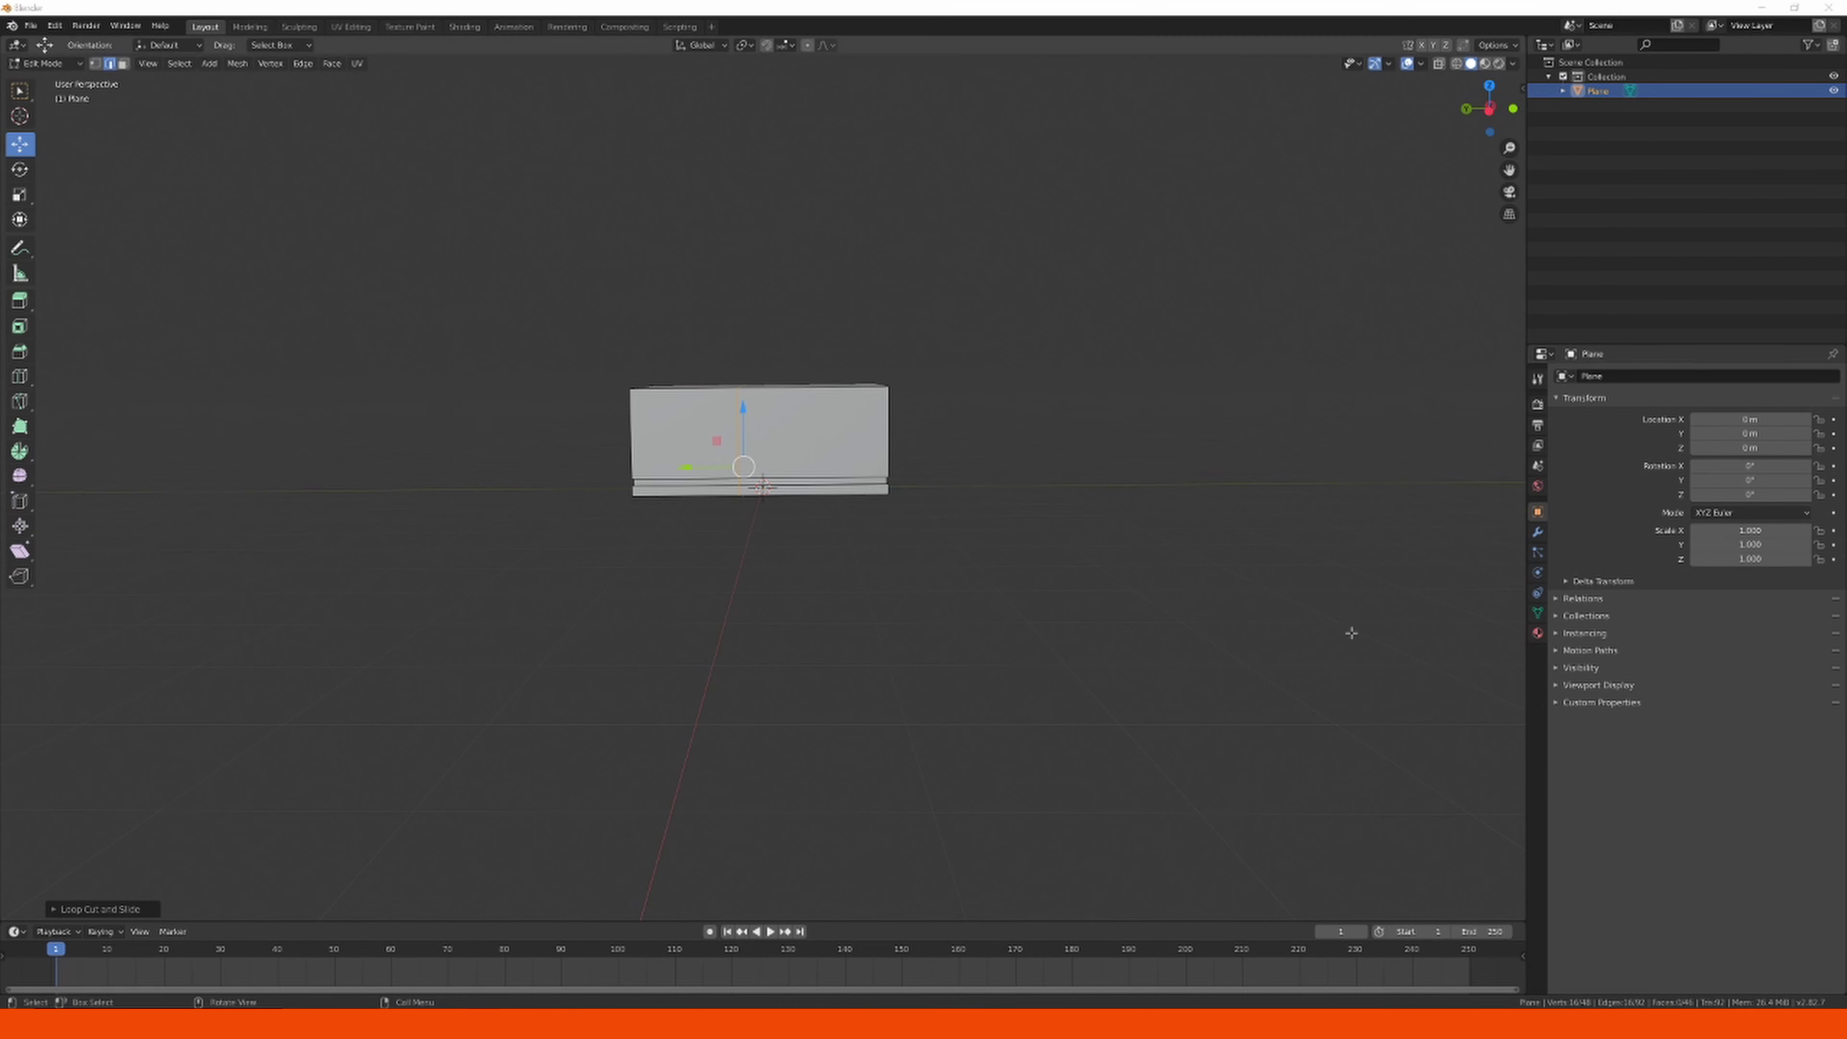
{"action": "middle_click_drag", "start_coordinate": [808, 409], "coordinate": [1030, 472]}
{"action": "middle_click_drag", "start_coordinate": [1134, 522], "coordinate": [1012, 490]}
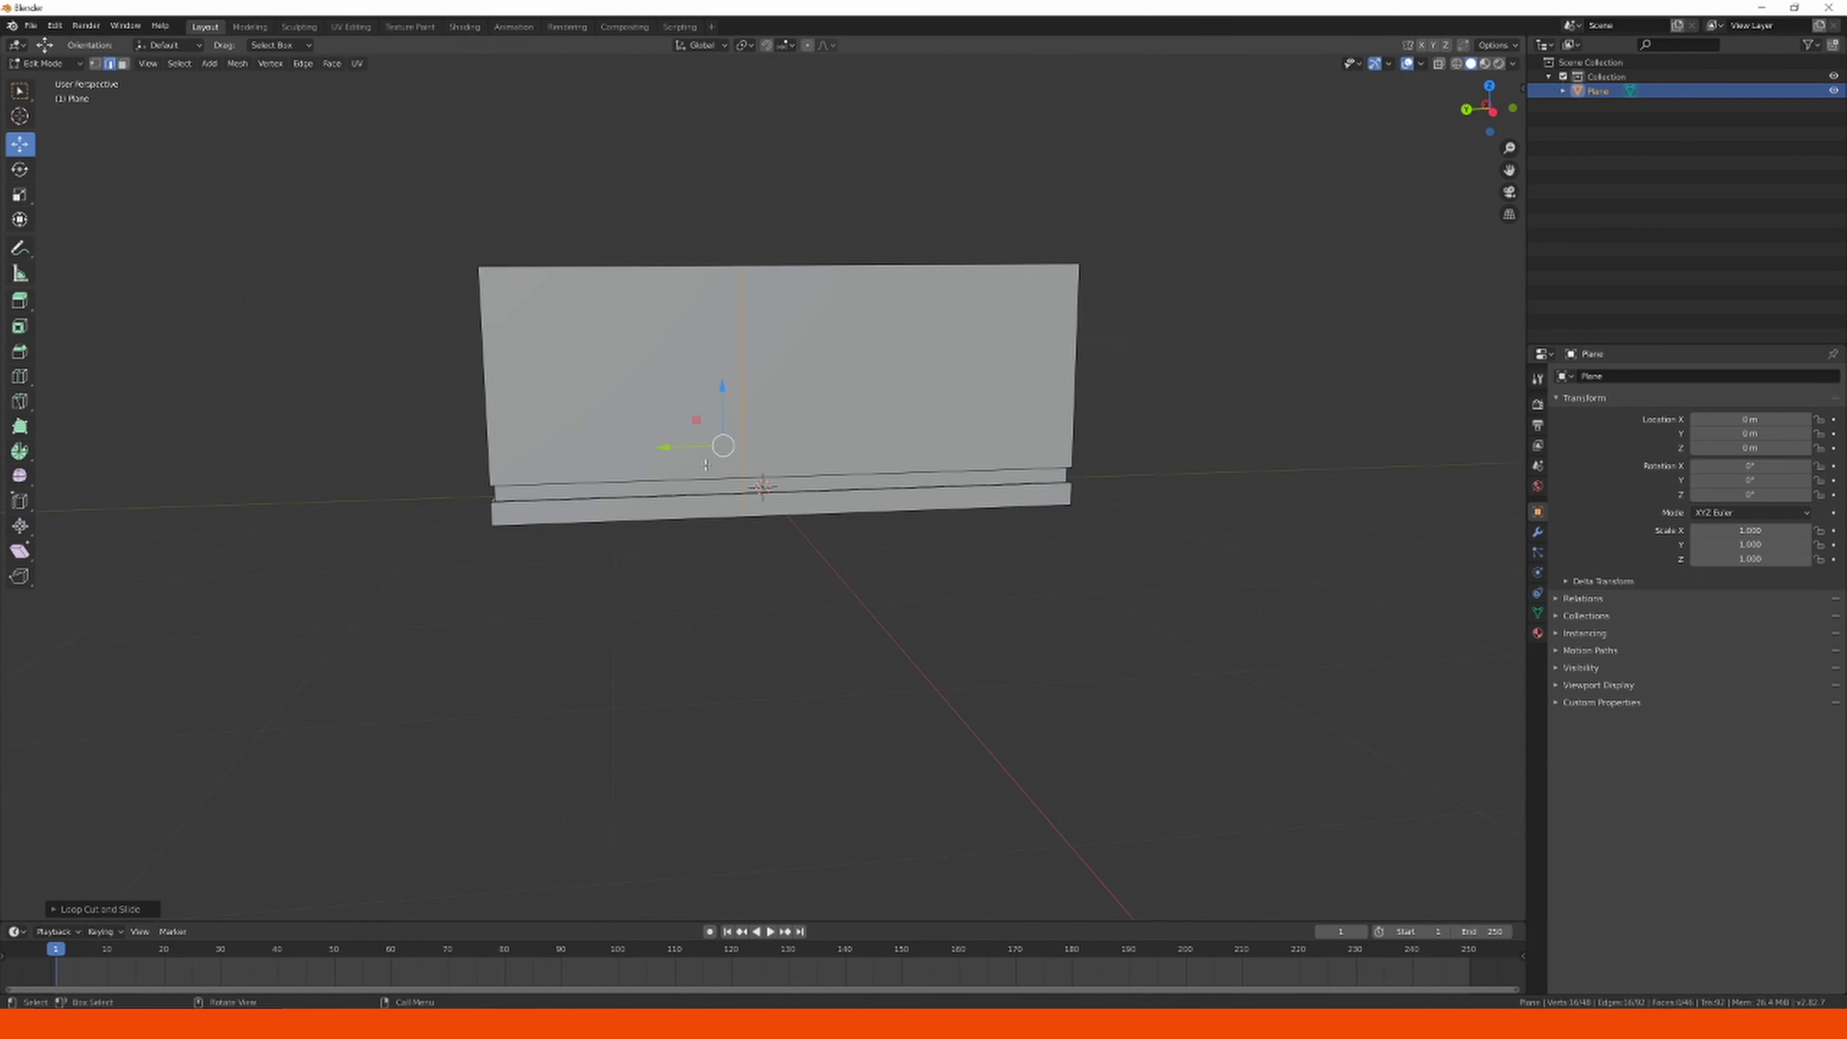
Select the smaller face beside the vertical loop cut on the box's long side and inset it.
{"action": "left_click", "coordinate": [122, 63]}
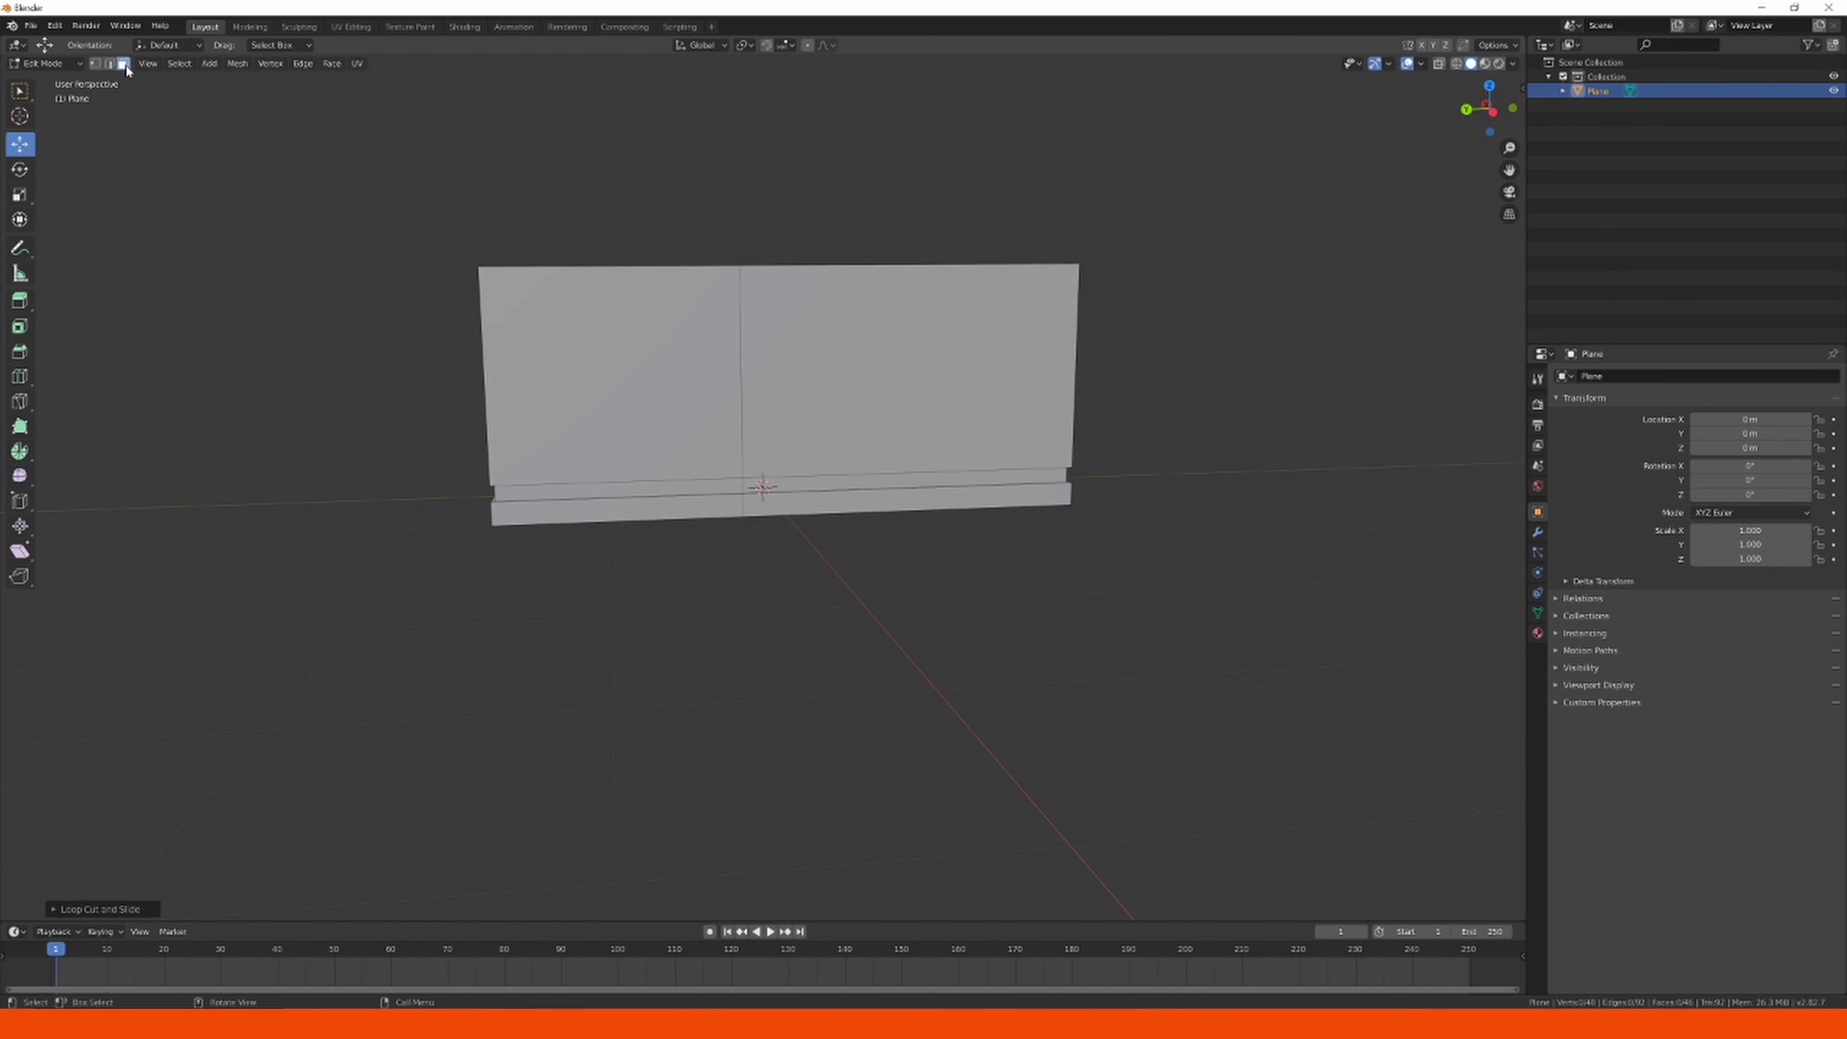
{"action": "left_click", "coordinate": [702, 392]}
{"action": "middle_click_drag", "start_coordinate": [665, 478], "coordinate": [1102, 511]}
{"action": "key", "text": "i"}
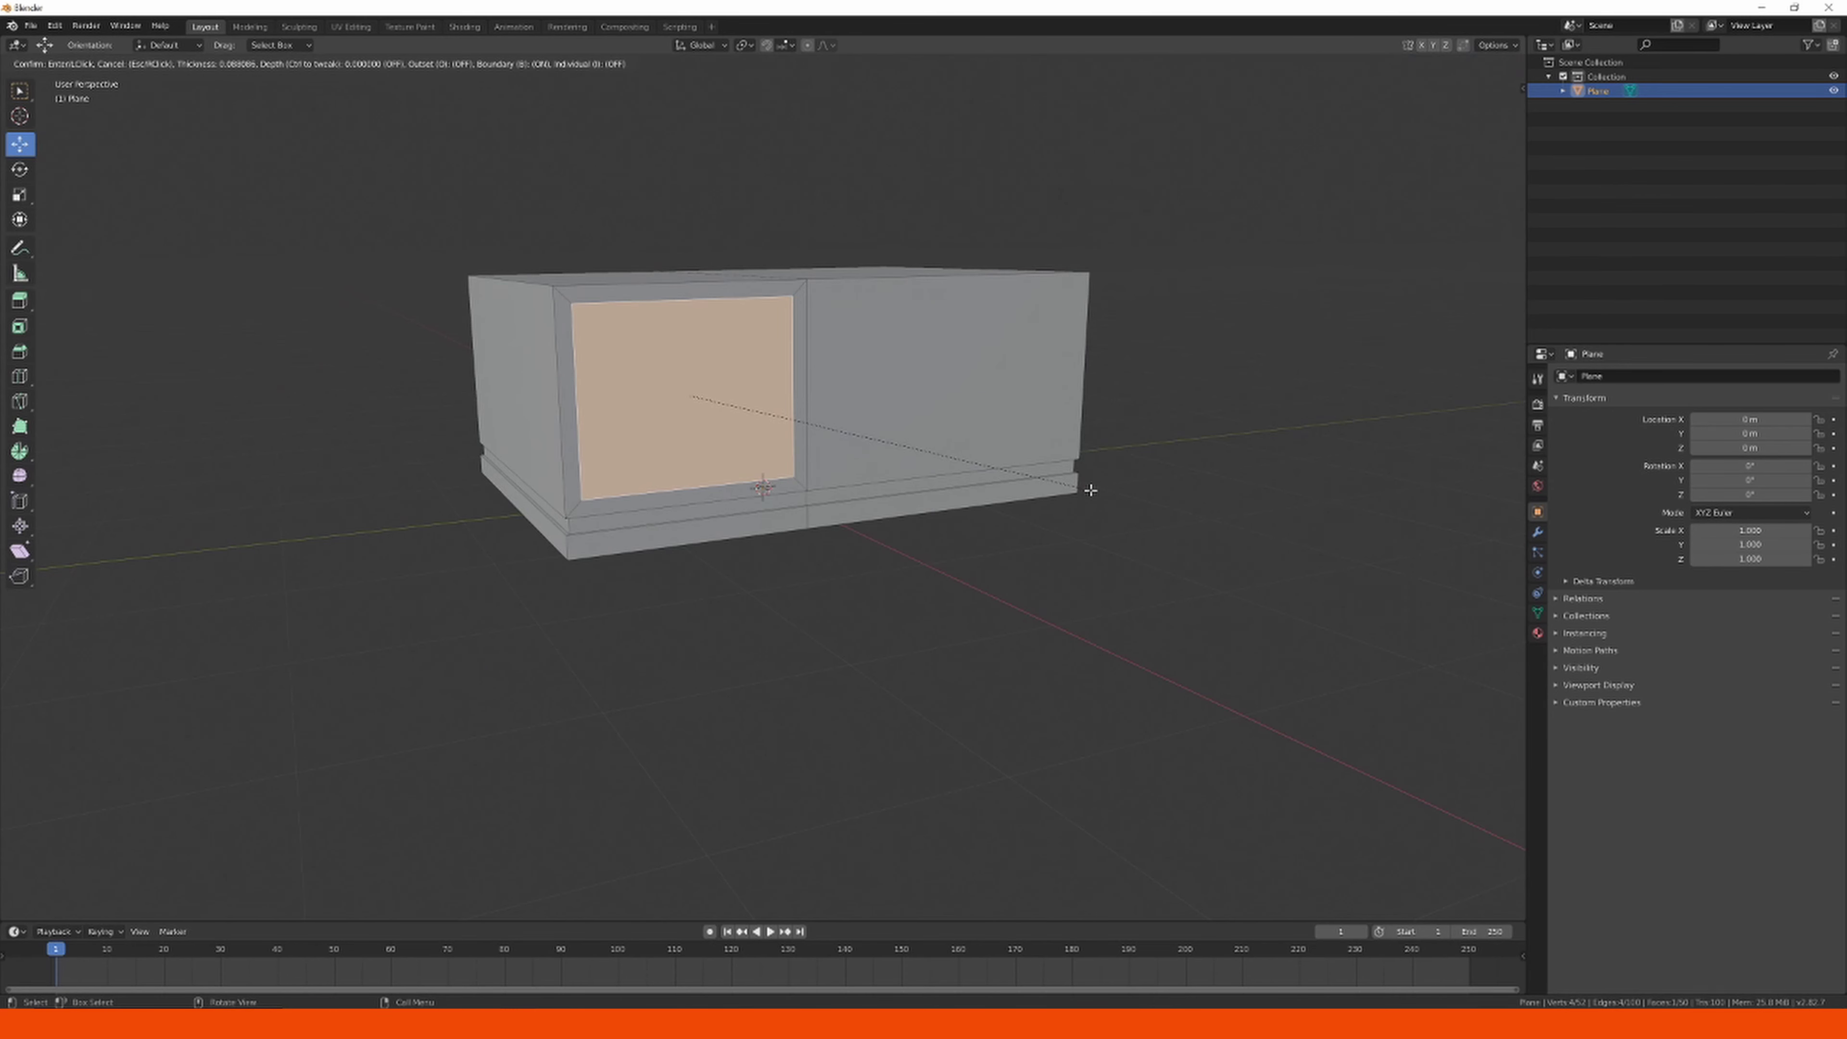
{"action": "left_click", "coordinate": [1075, 490]}
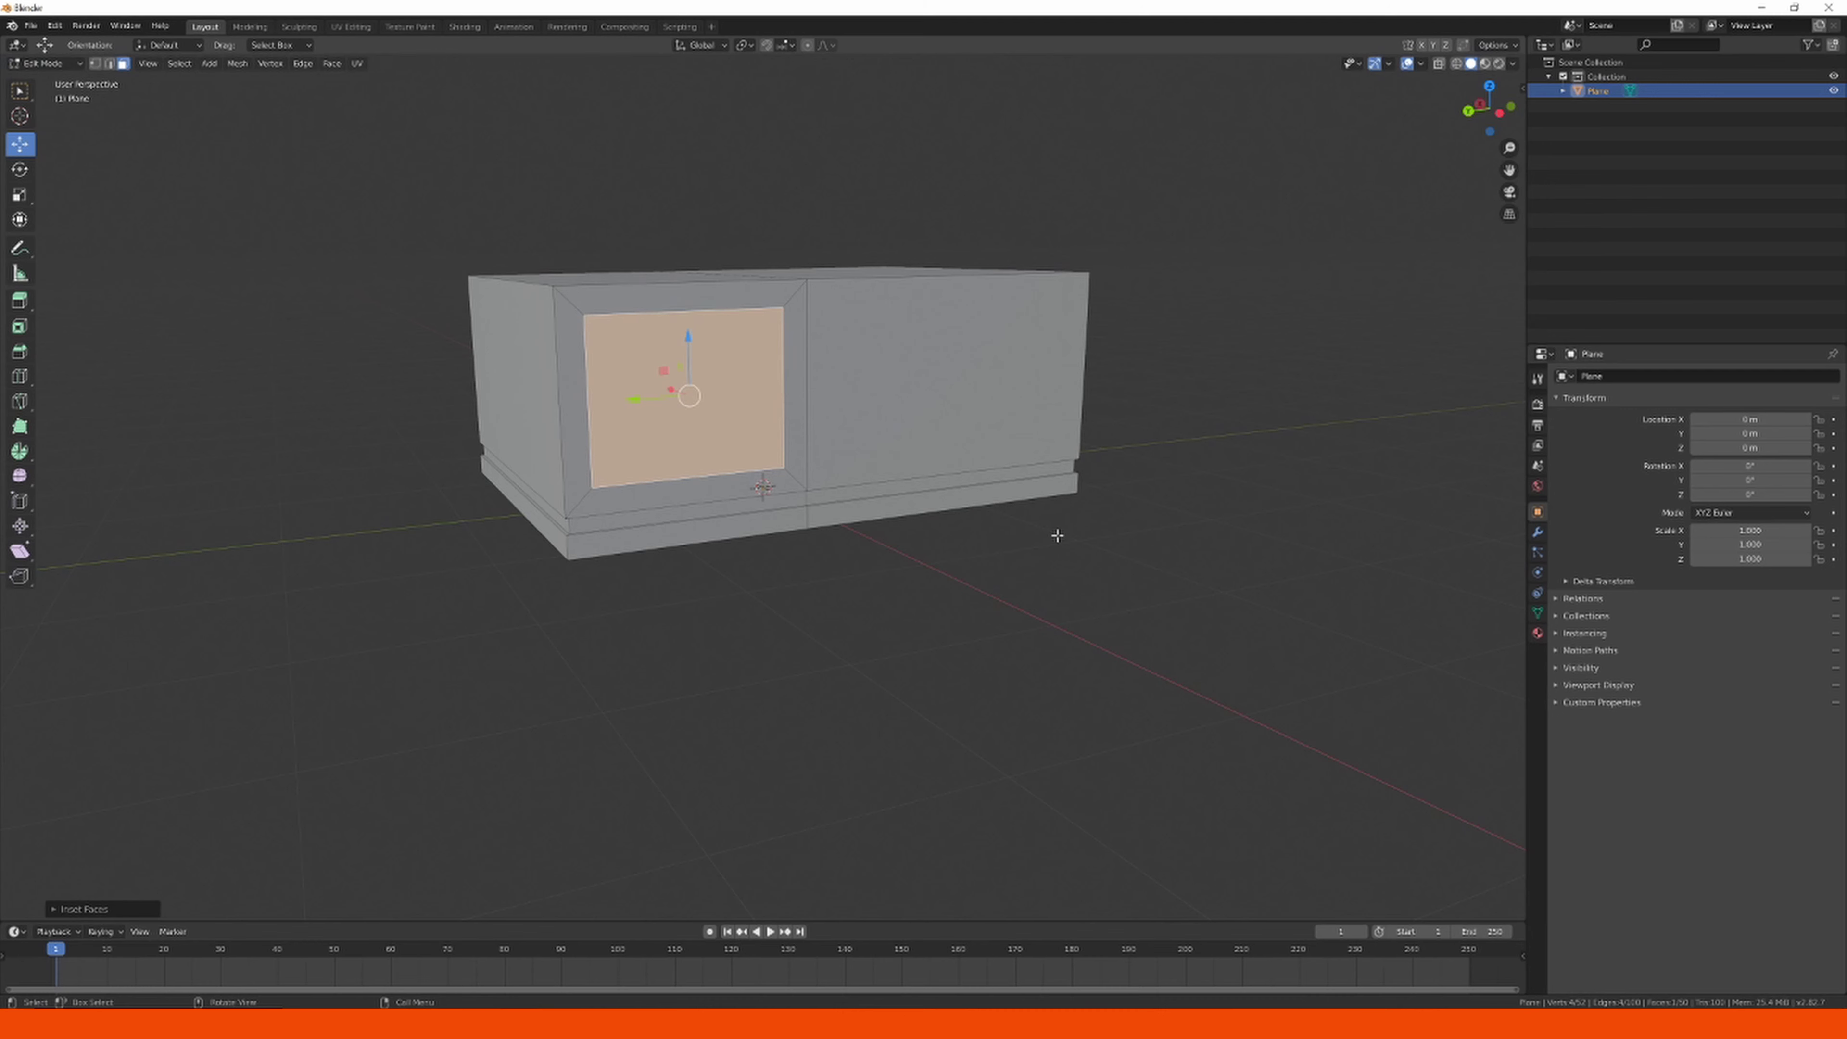
Scale the inset face along Z into a thin horizontal strip.
{"action": "key", "text": "s"}
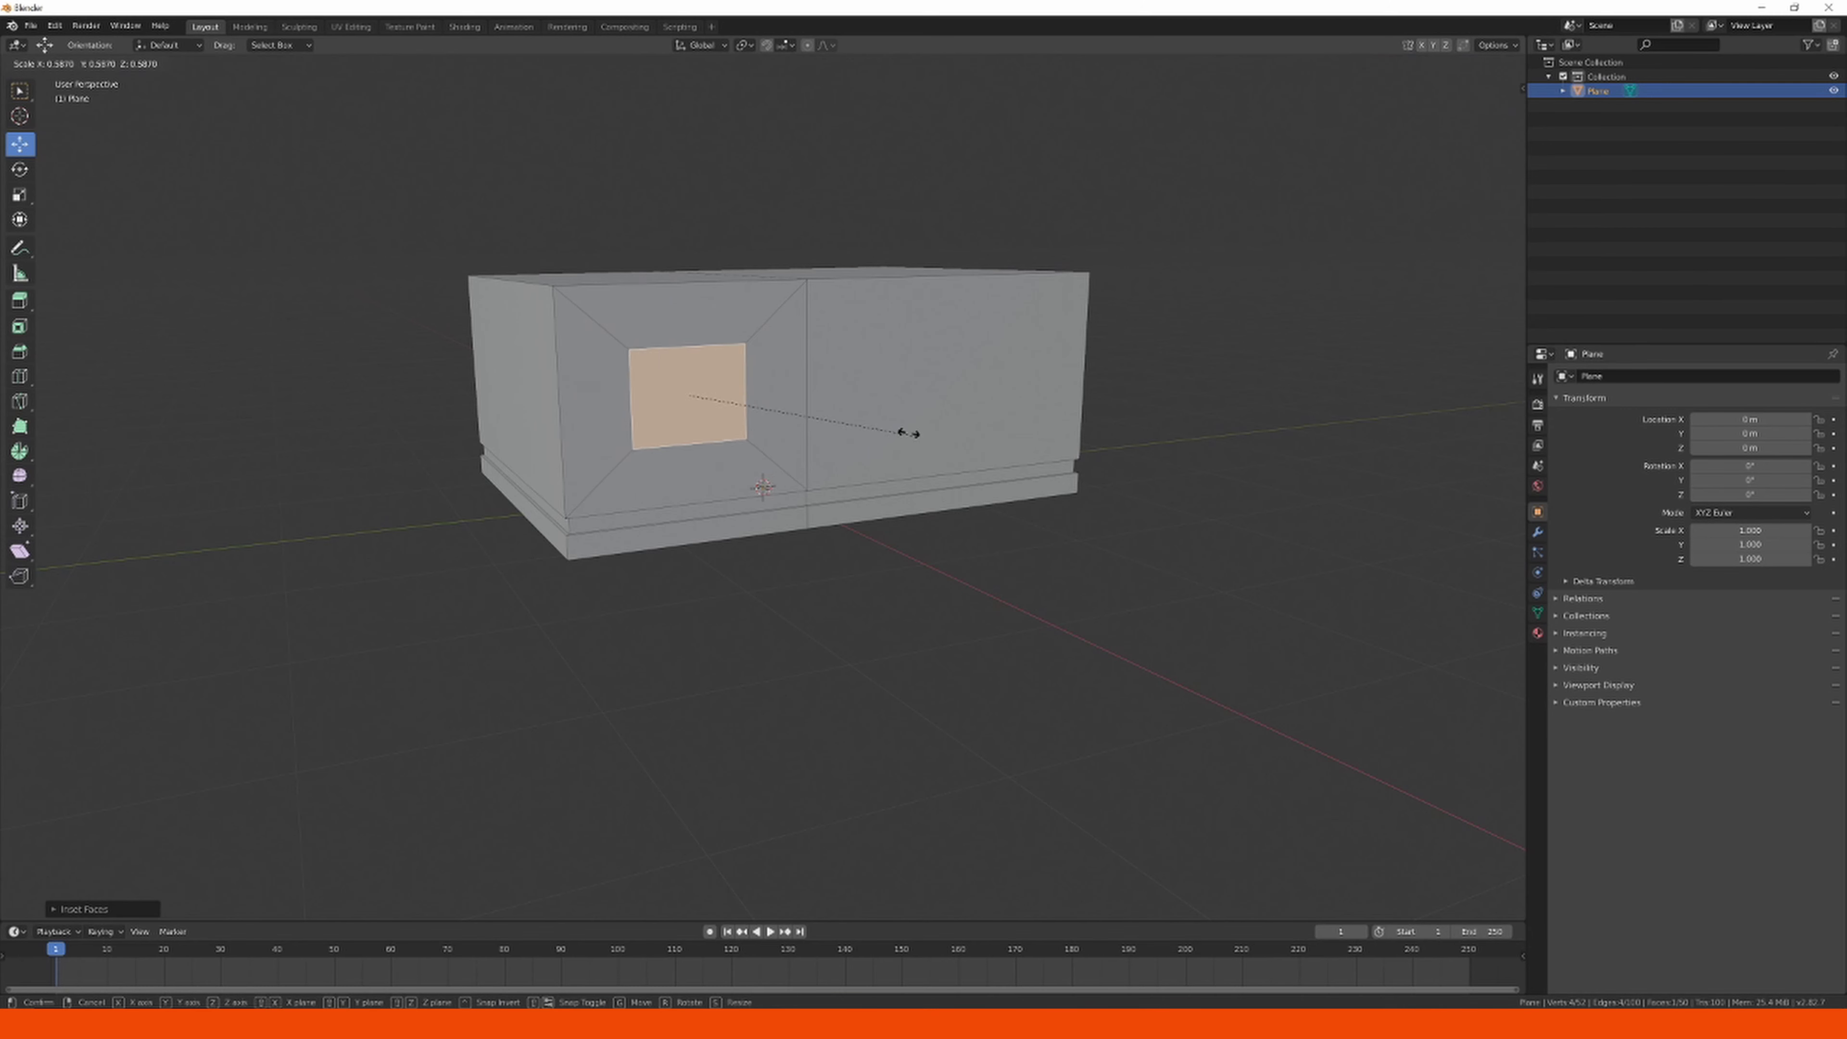
{"action": "right_click", "coordinate": [811, 402]}
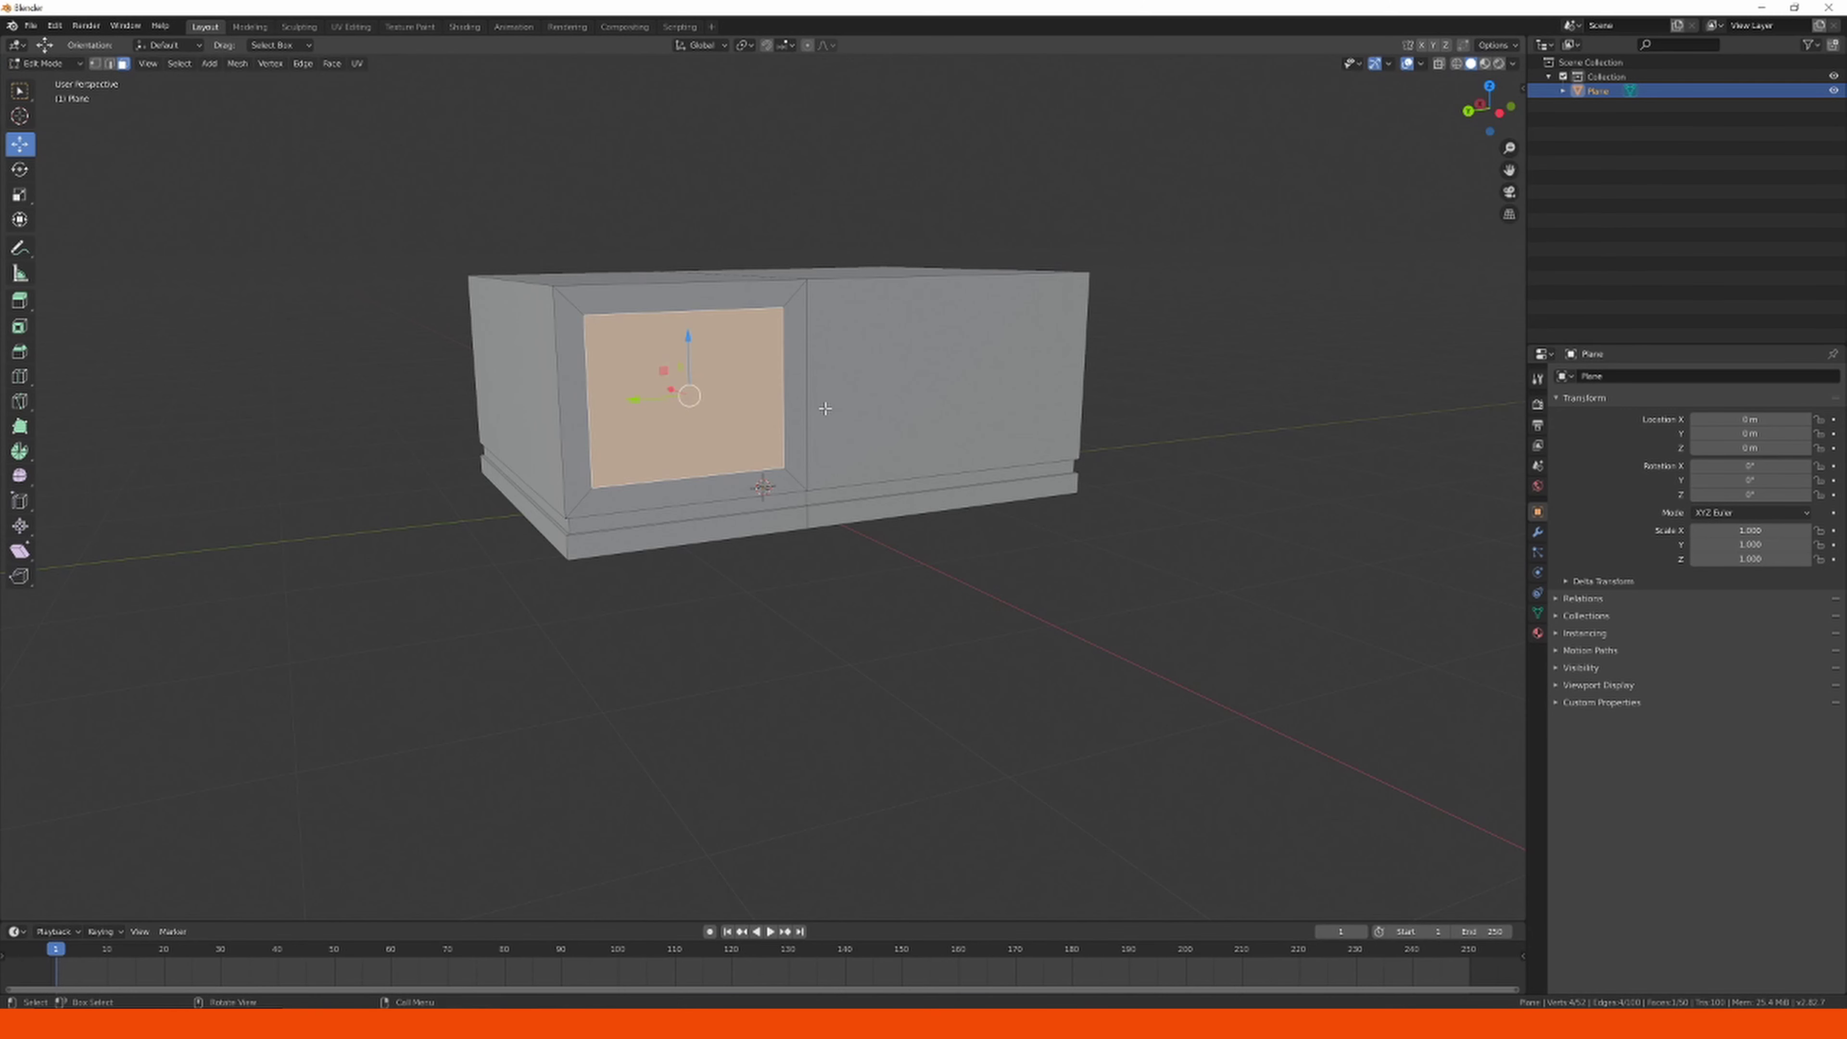
{"action": "key", "text": "s"}
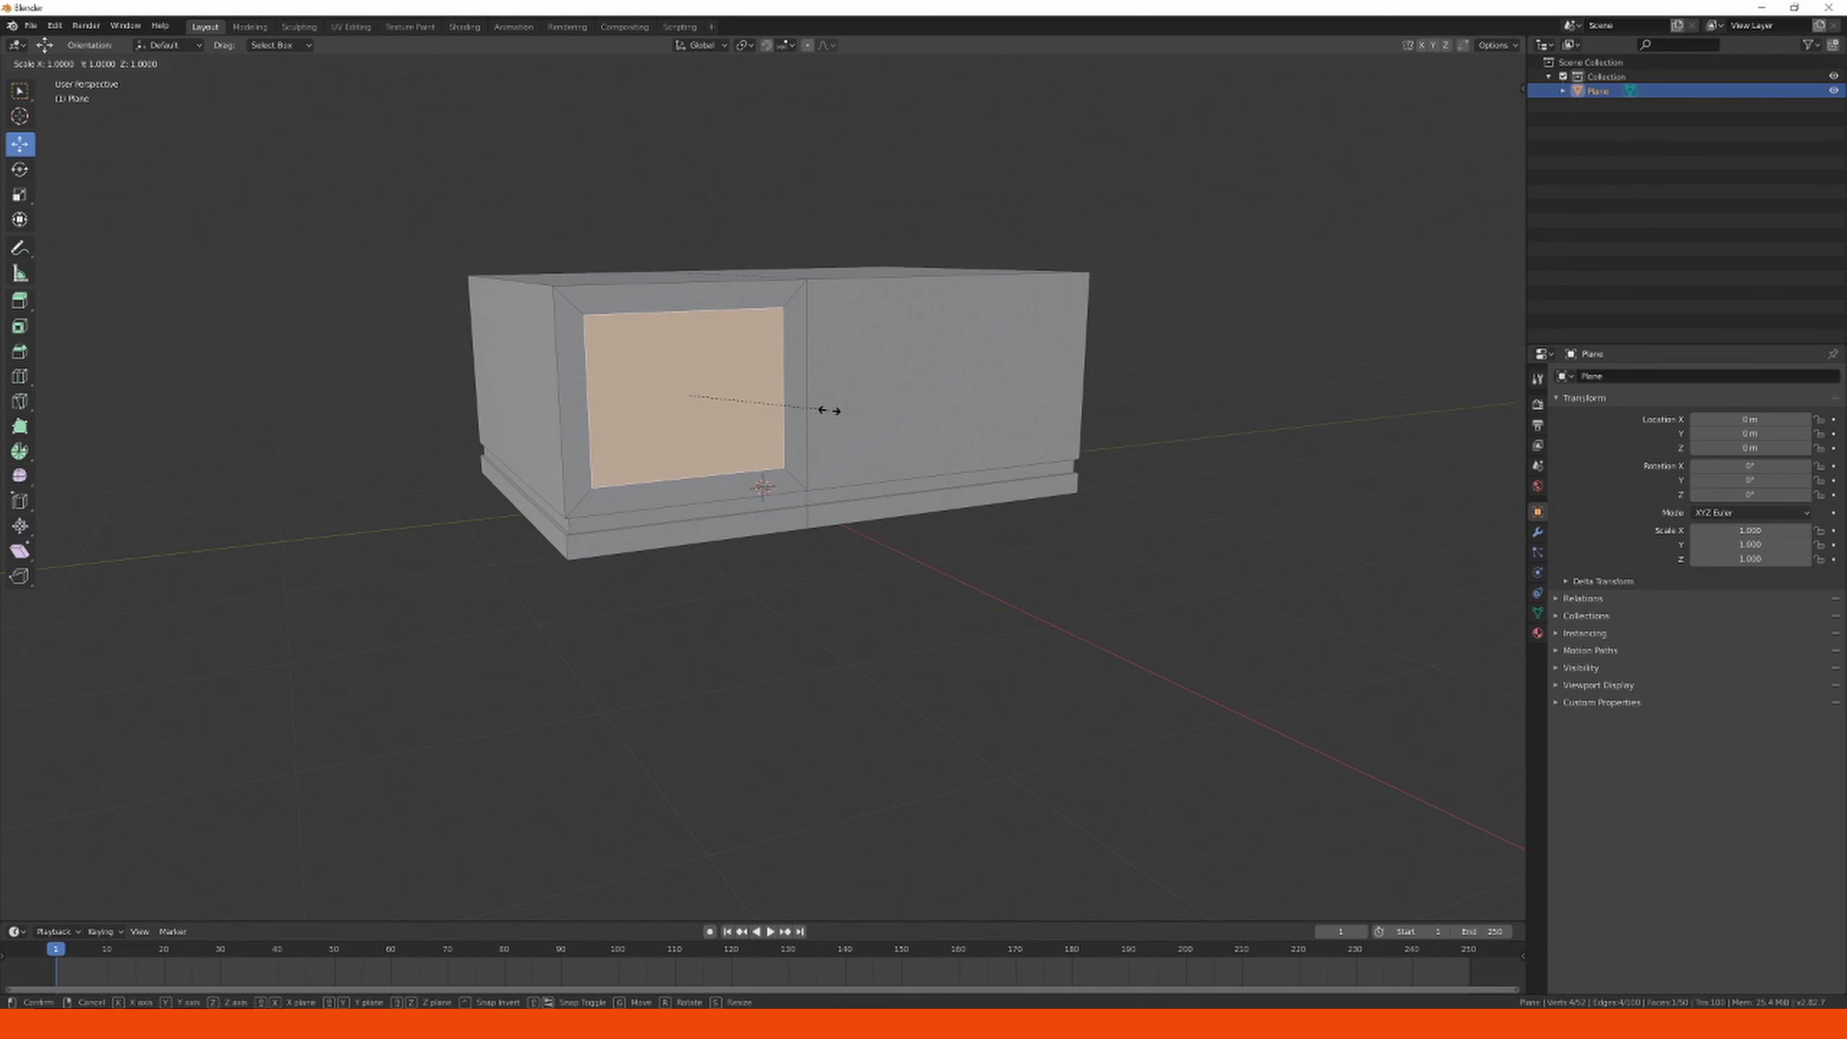
{"action": "key", "text": "z"}
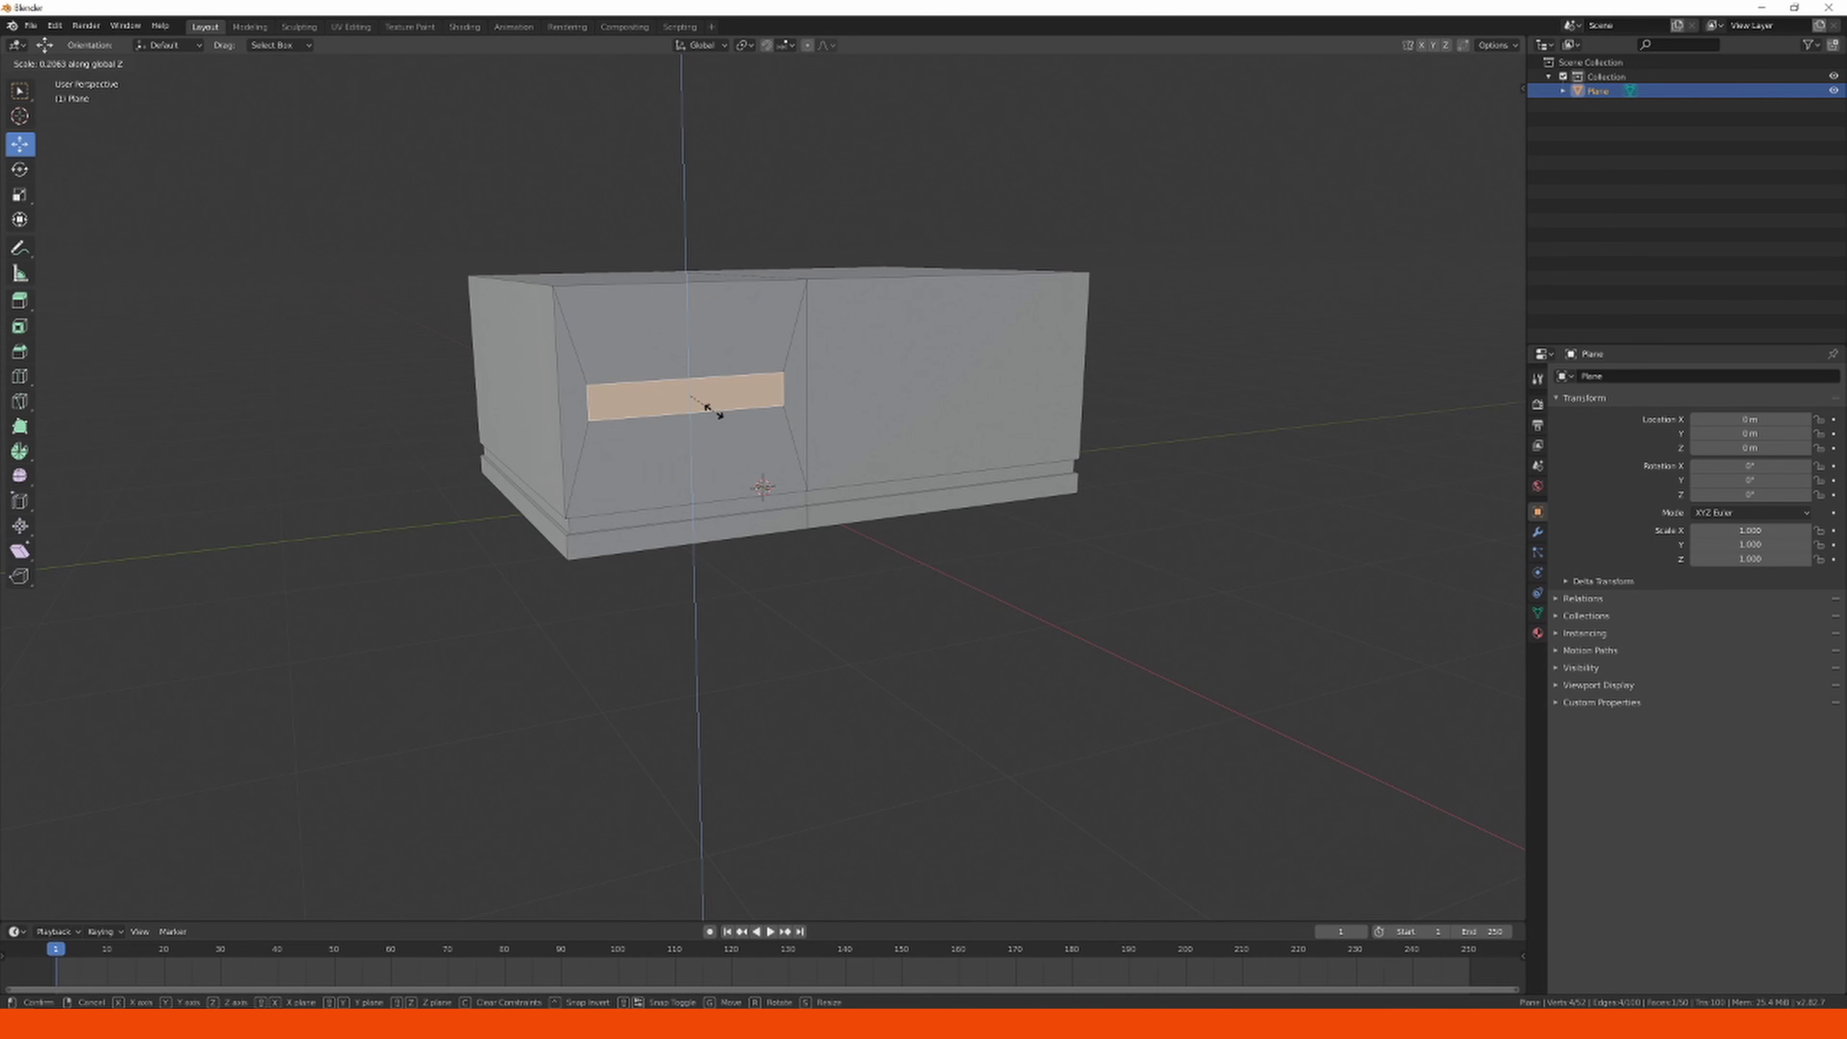
{"action": "left_click", "coordinate": [693, 393]}
Extrude the thin strip inward along its normal by about 0.07 m to form a narrow slot.
{"action": "scroll", "coordinate": [800, 503], "scroll_direction": "down", "scroll_amount": 2}
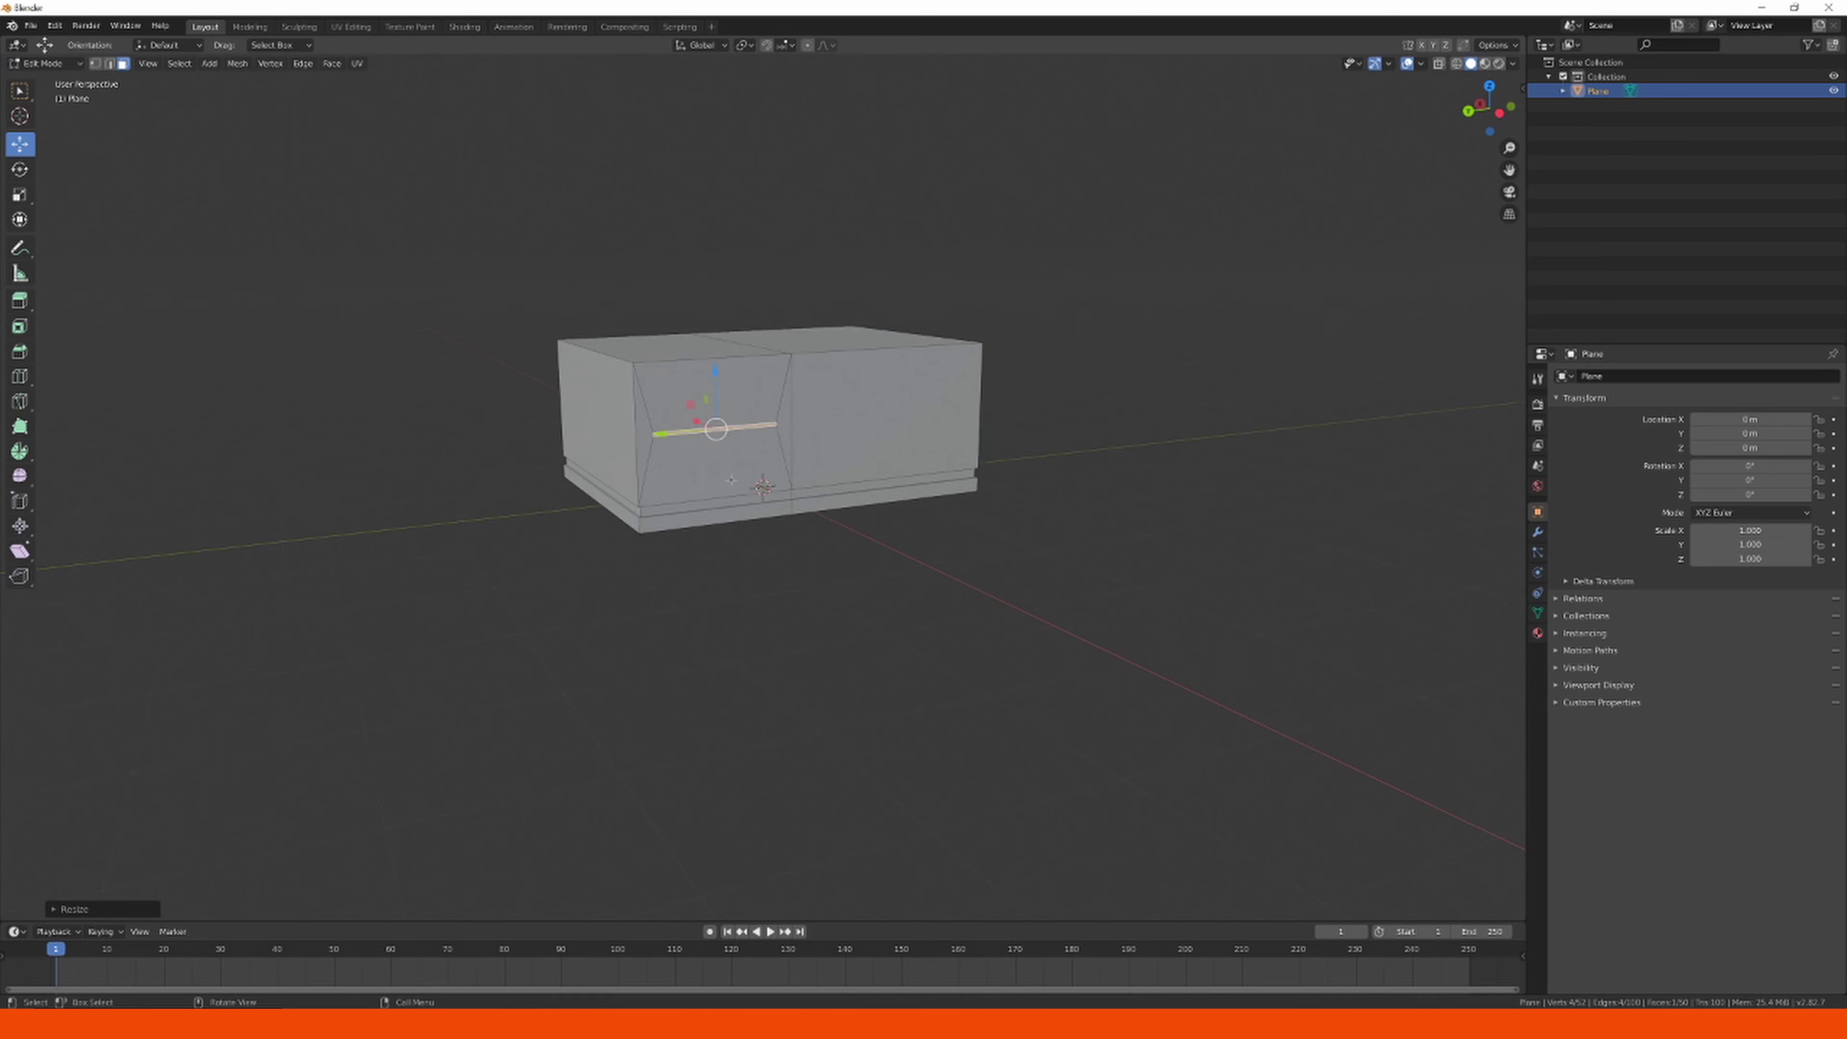
{"action": "middle_click_drag", "start_coordinate": [800, 502], "coordinate": [820, 511]}
{"action": "scroll", "coordinate": [923, 549], "scroll_direction": "up", "scroll_amount": 4}
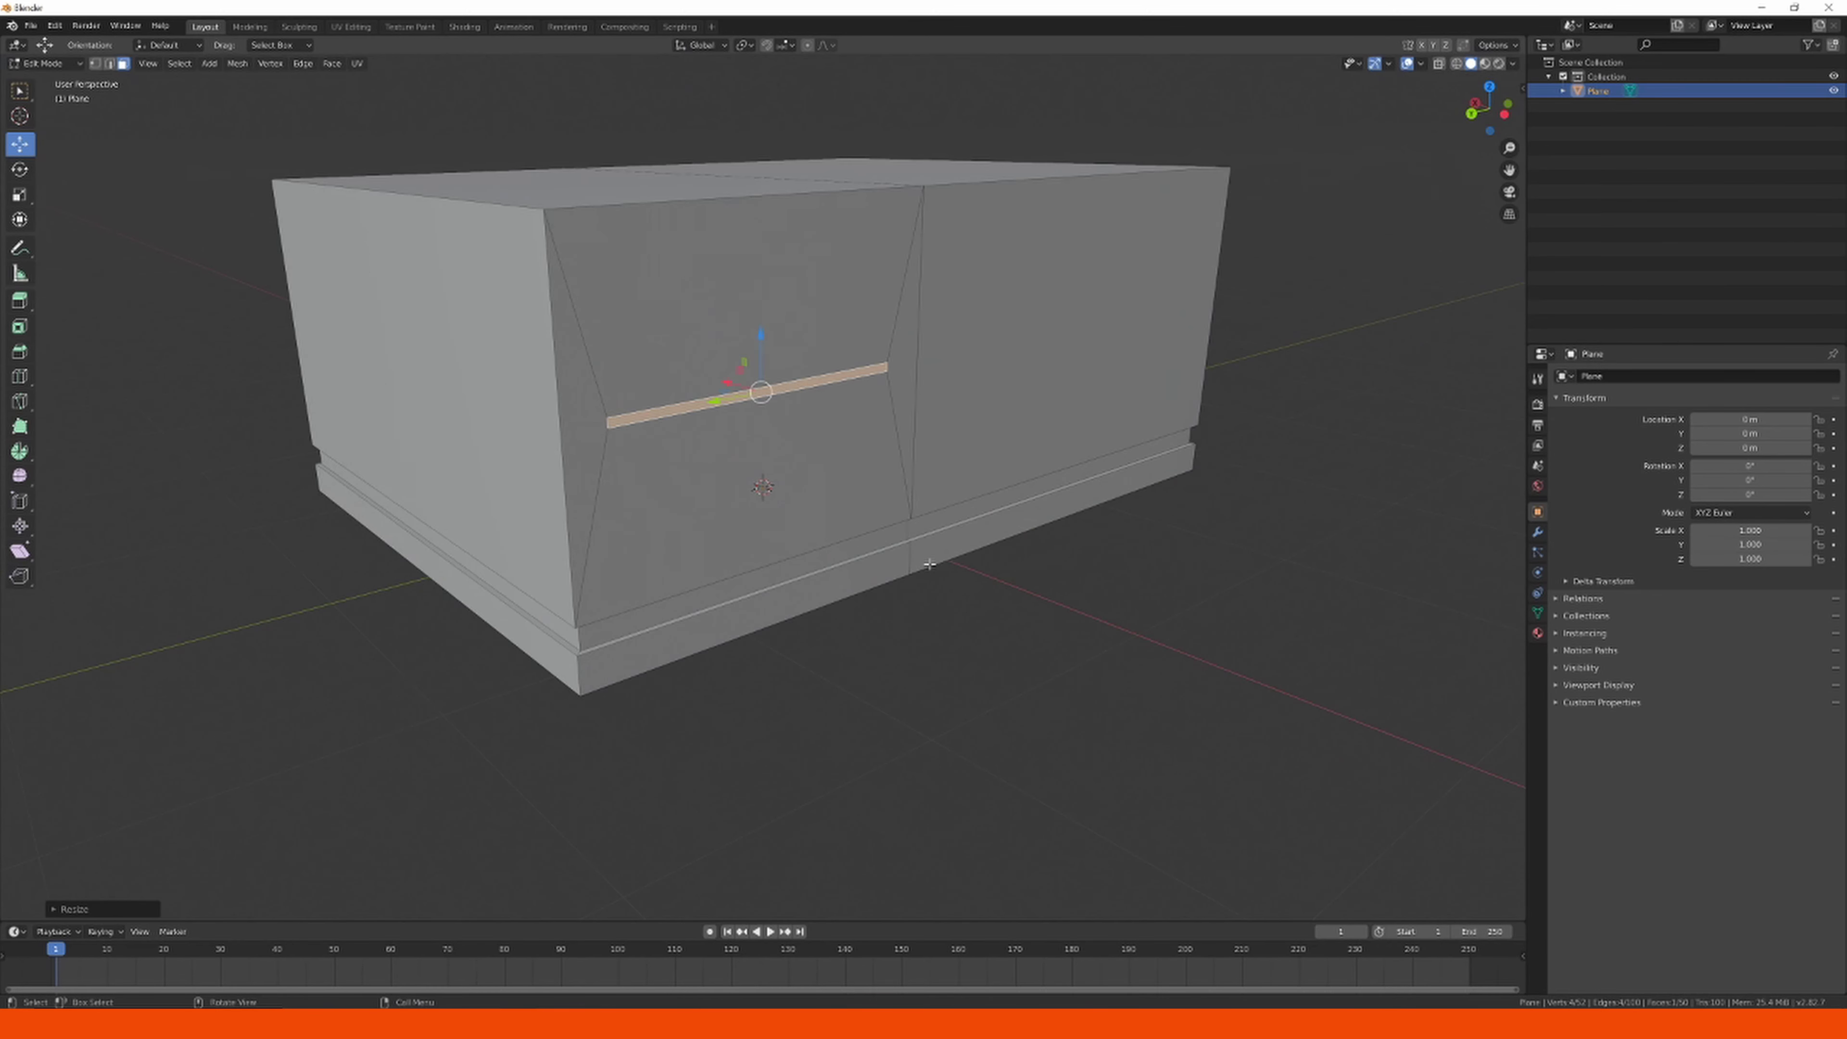
{"action": "middle_click_drag", "start_coordinate": [945, 546], "coordinate": [955, 574]}
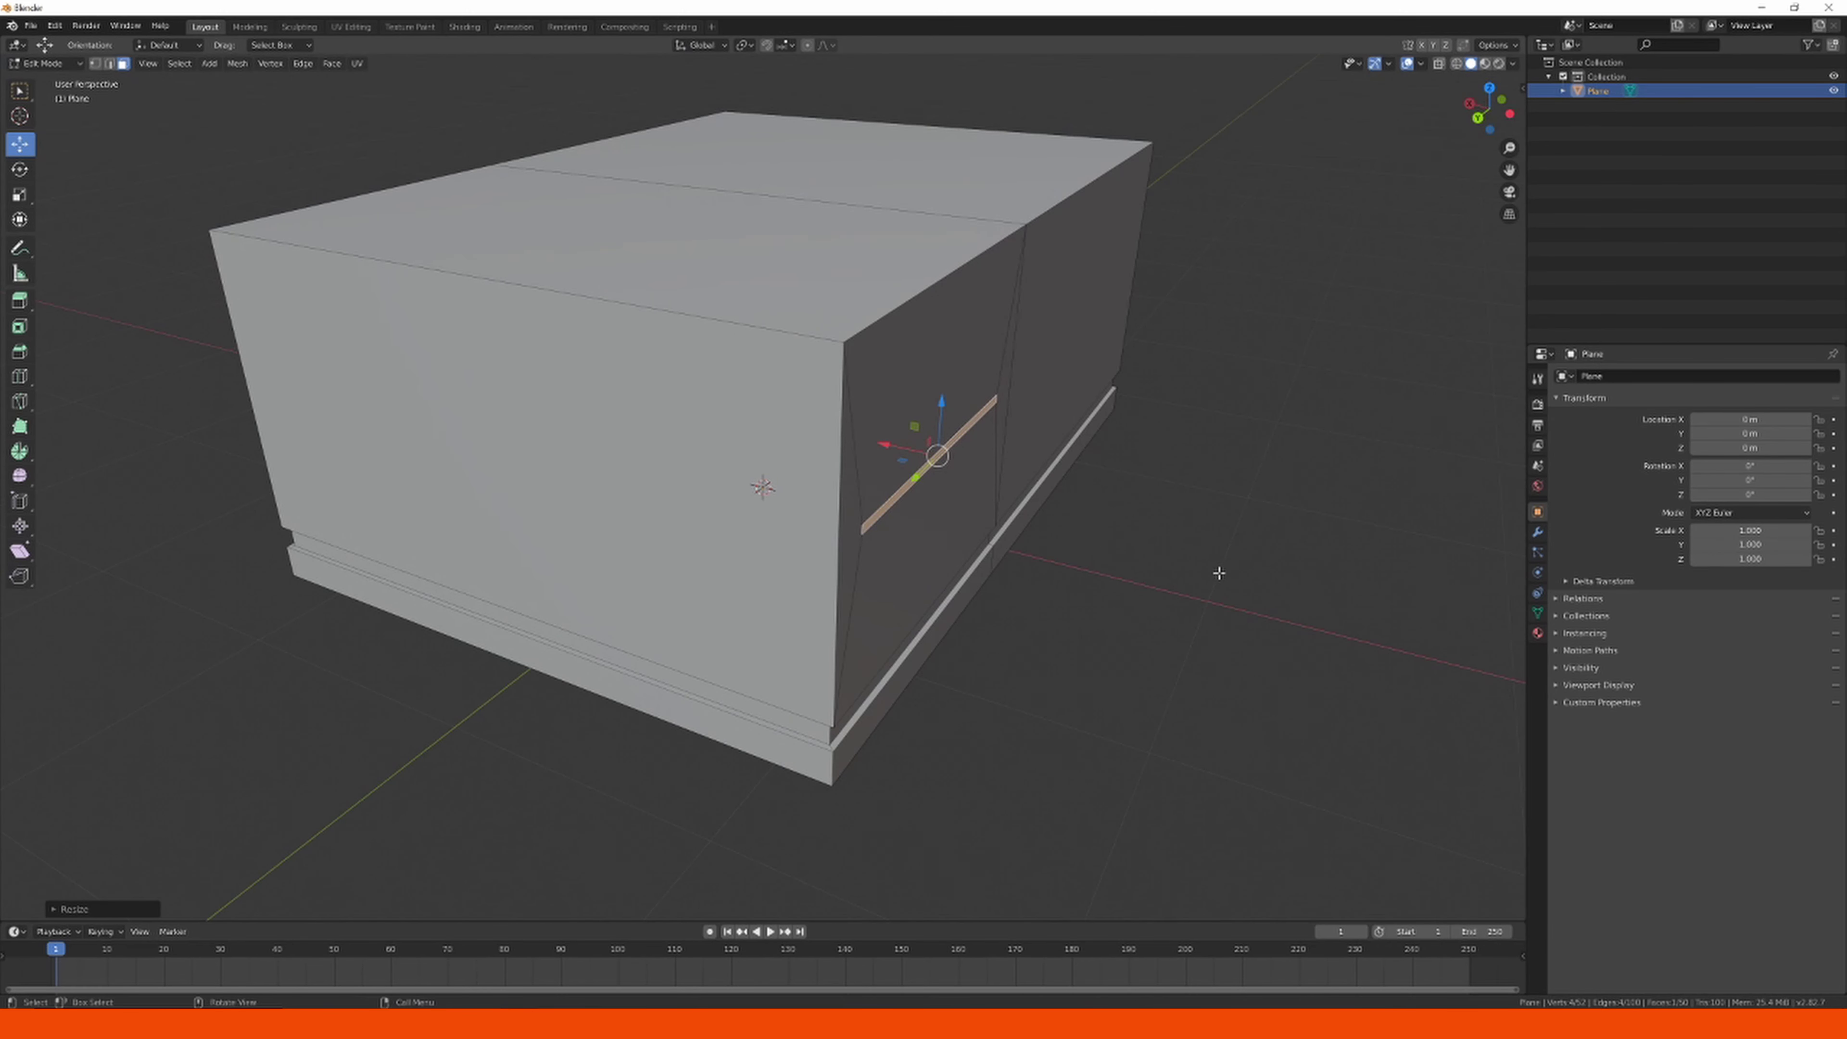
{"action": "key", "text": "e"}
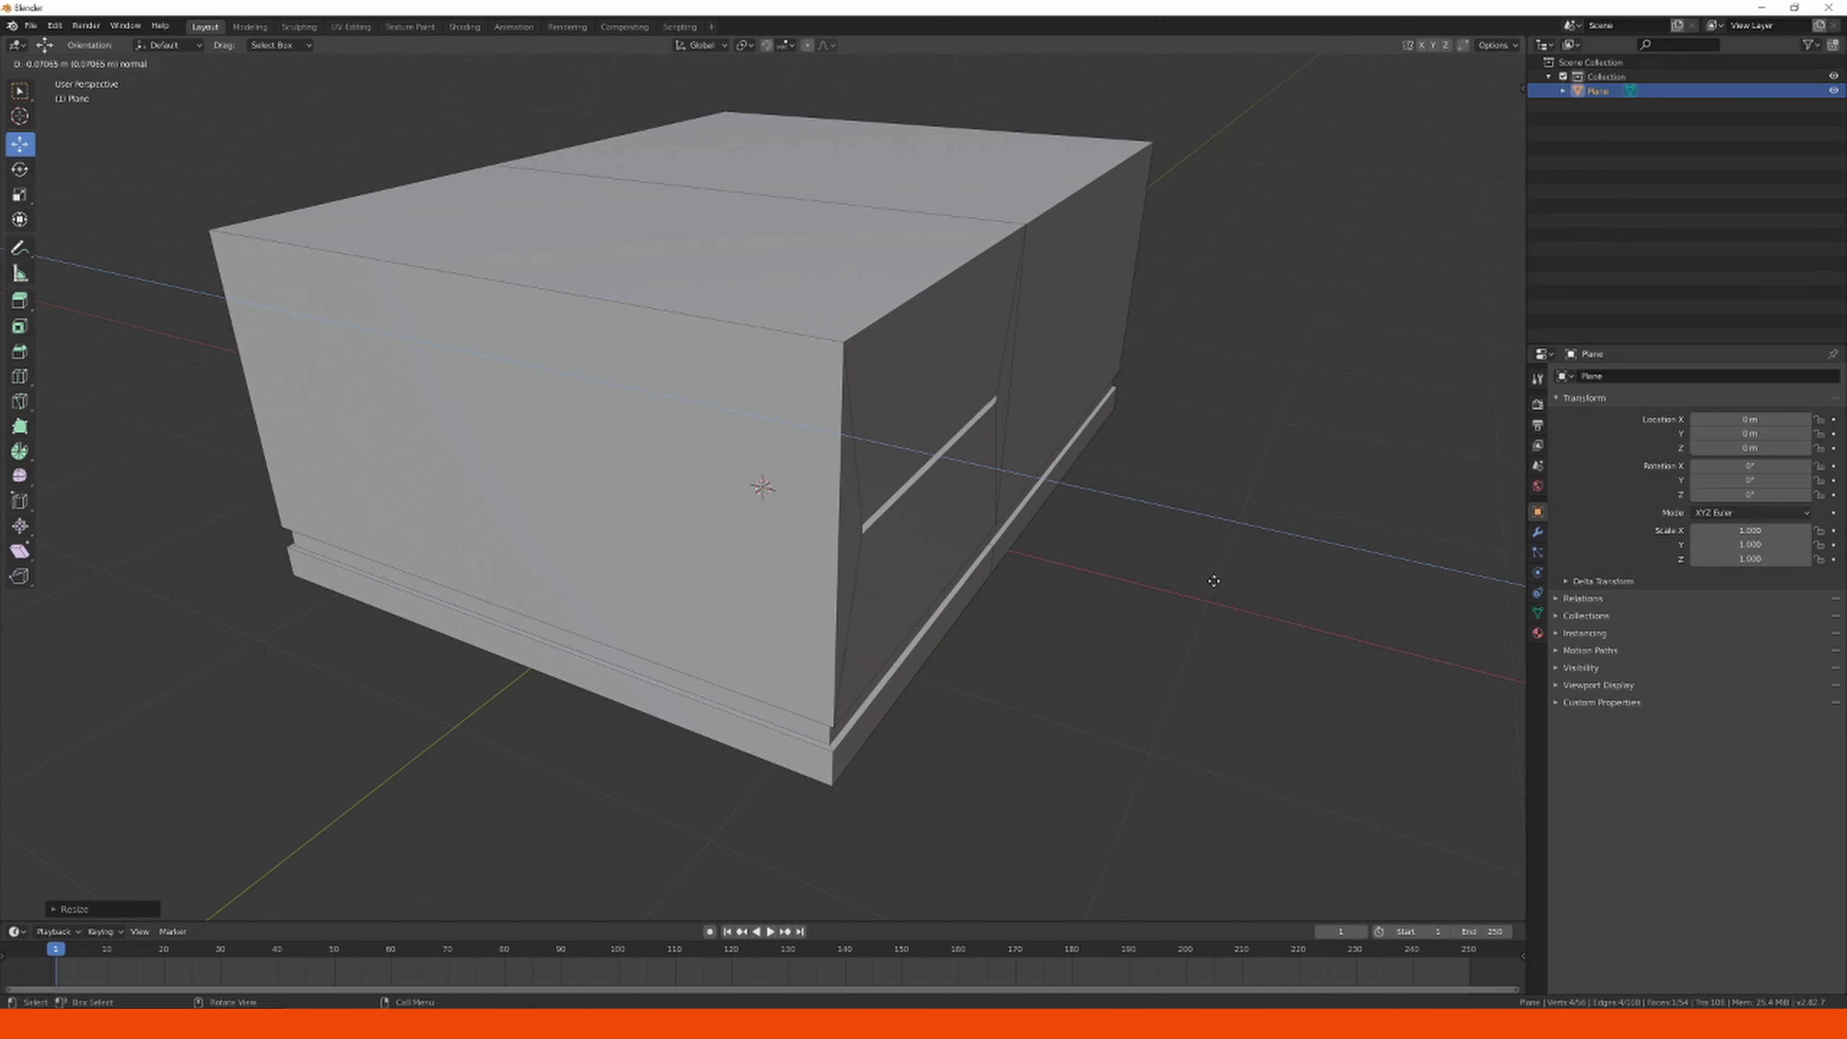
{"action": "left_click", "coordinate": [1222, 586]}
Select the larger face on the same long side, beside the slotted section, and inset it.
{"action": "scroll", "coordinate": [1208, 587], "scroll_direction": "down", "scroll_amount": 4}
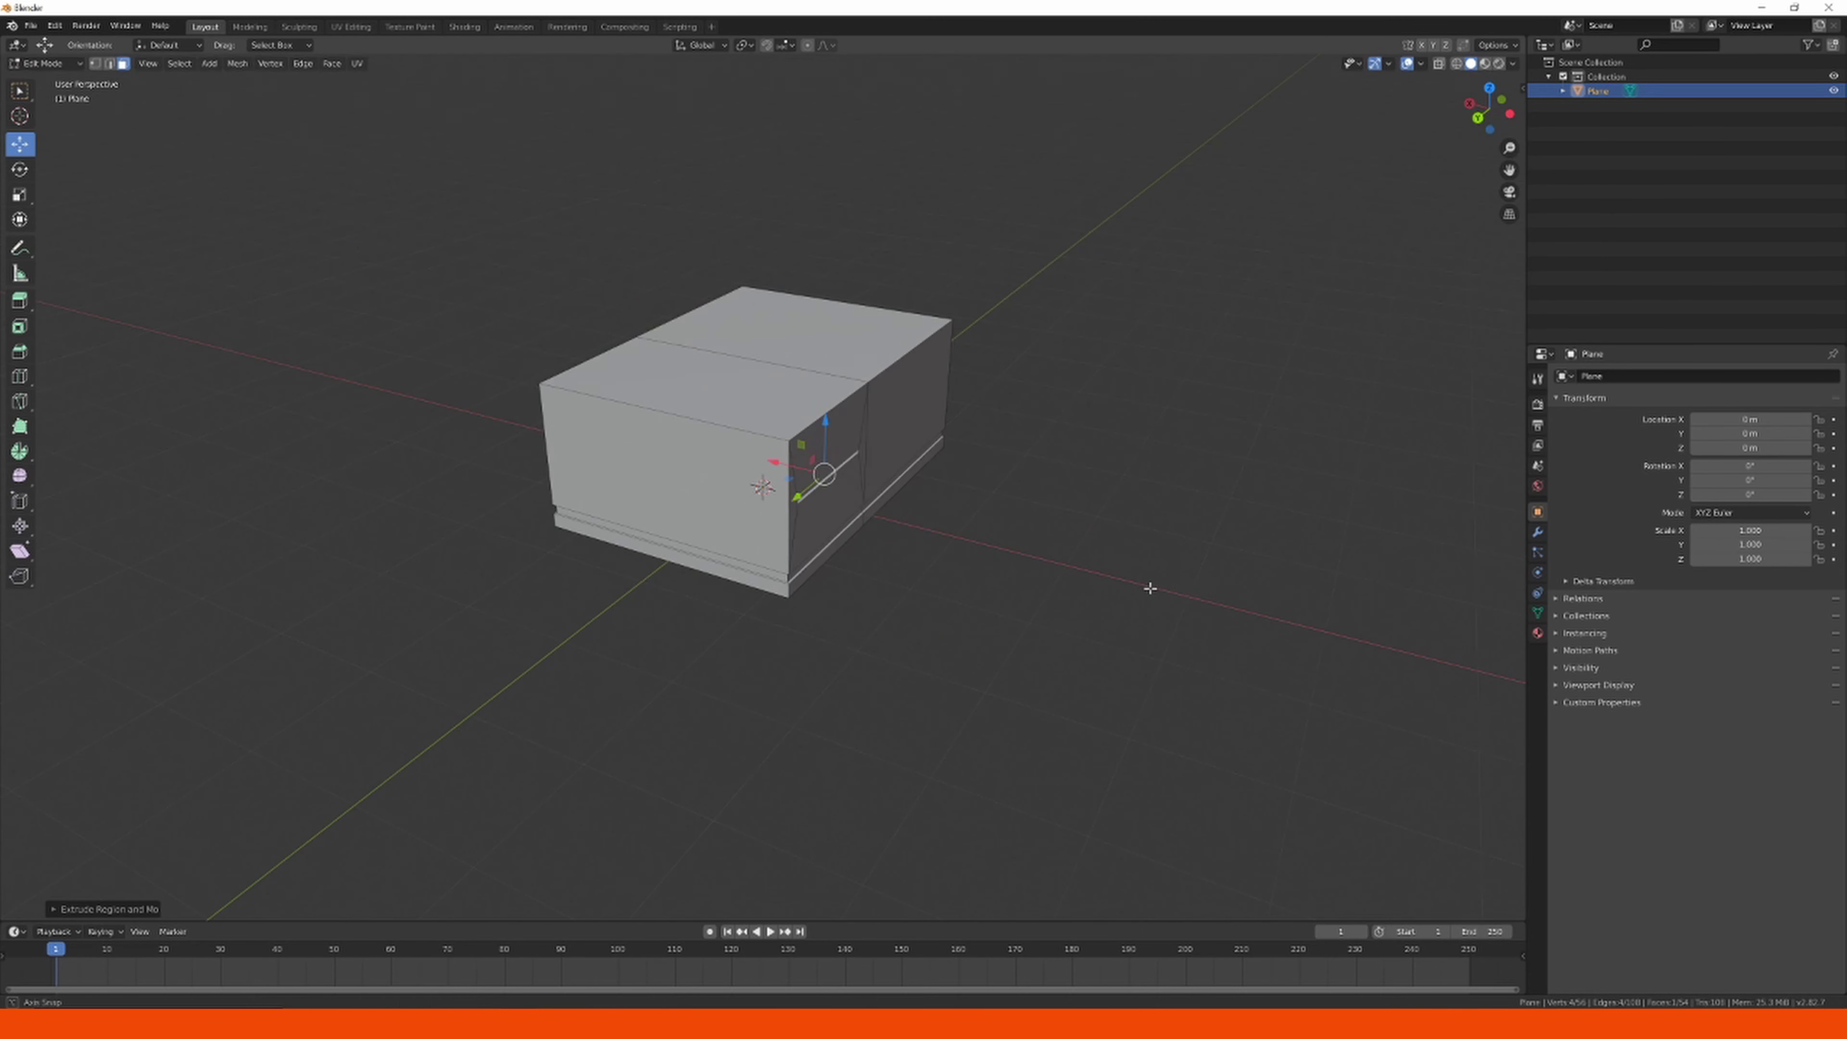
{"action": "middle_click_drag", "start_coordinate": [1164, 591], "coordinate": [1106, 516]}
{"action": "left_click", "coordinate": [1086, 383]}
{"action": "middle_click_drag", "start_coordinate": [1085, 383], "coordinate": [1013, 444]}
{"action": "left_click", "coordinate": [697, 456]}
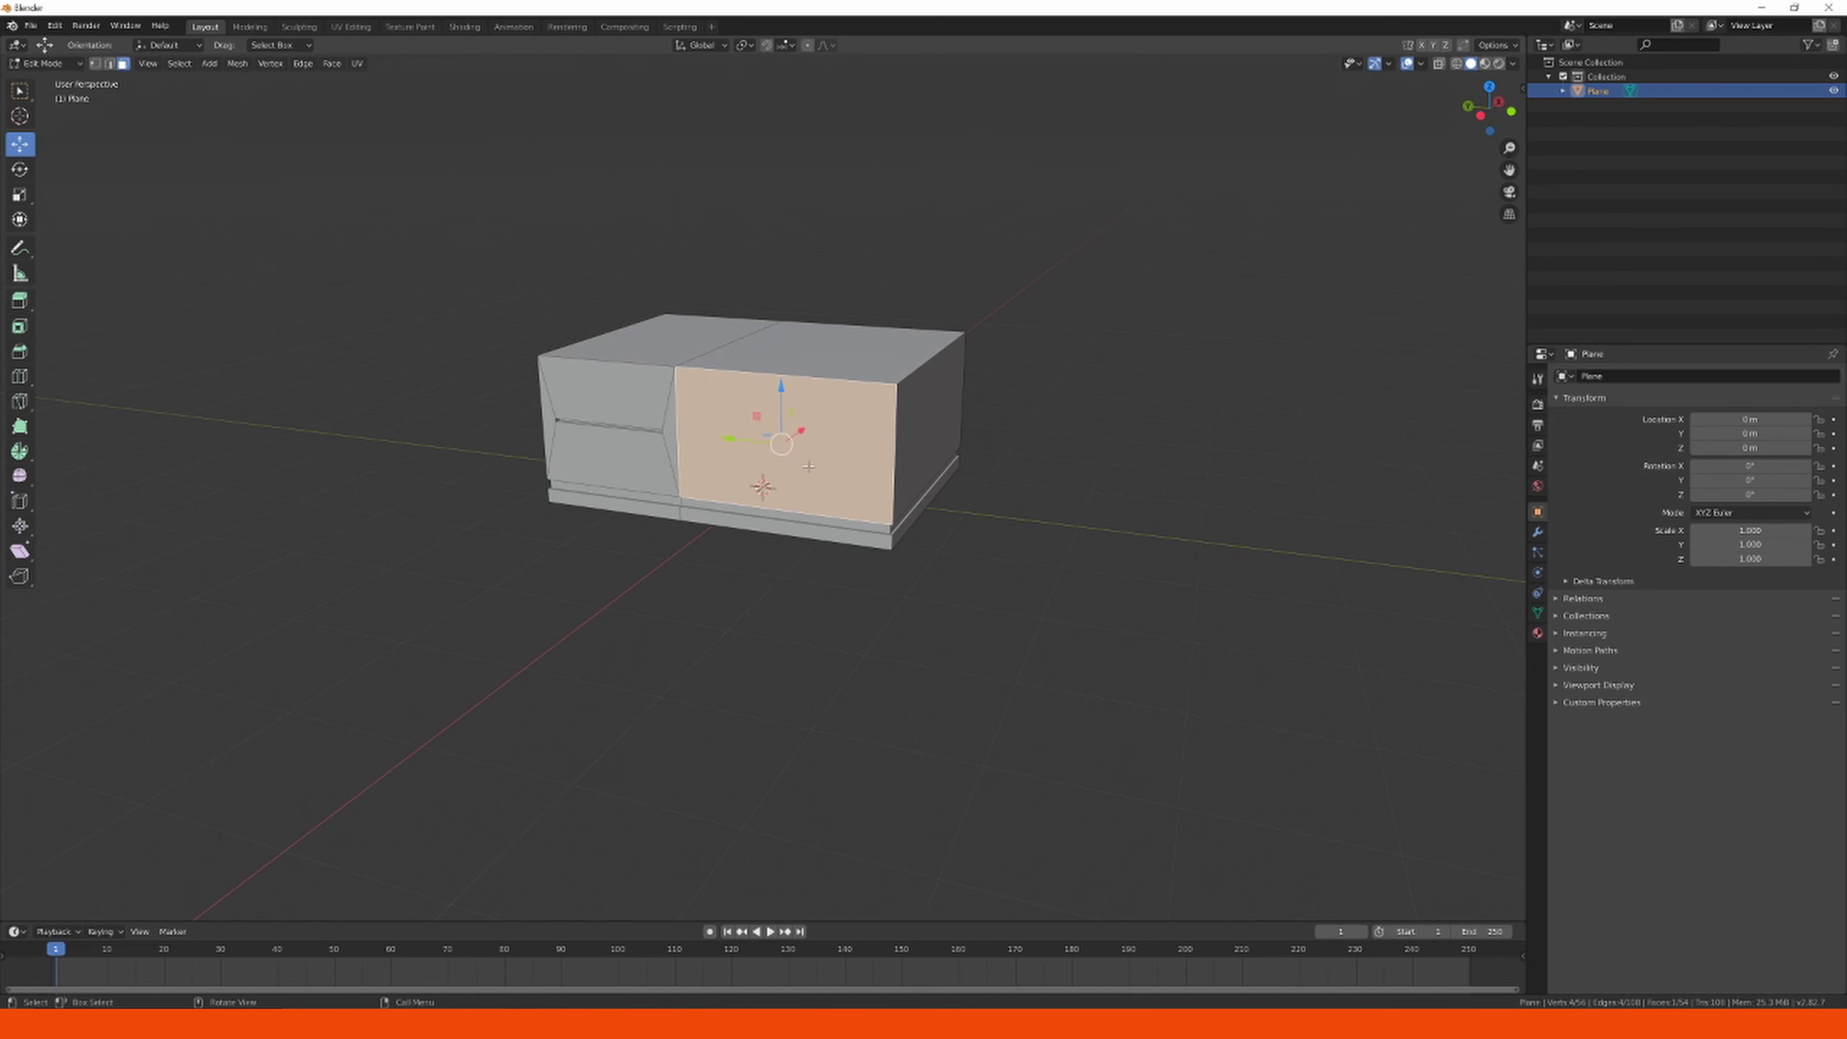
{"action": "middle_click_drag", "start_coordinate": [940, 492], "coordinate": [1091, 505]}
{"action": "key", "text": "i"}
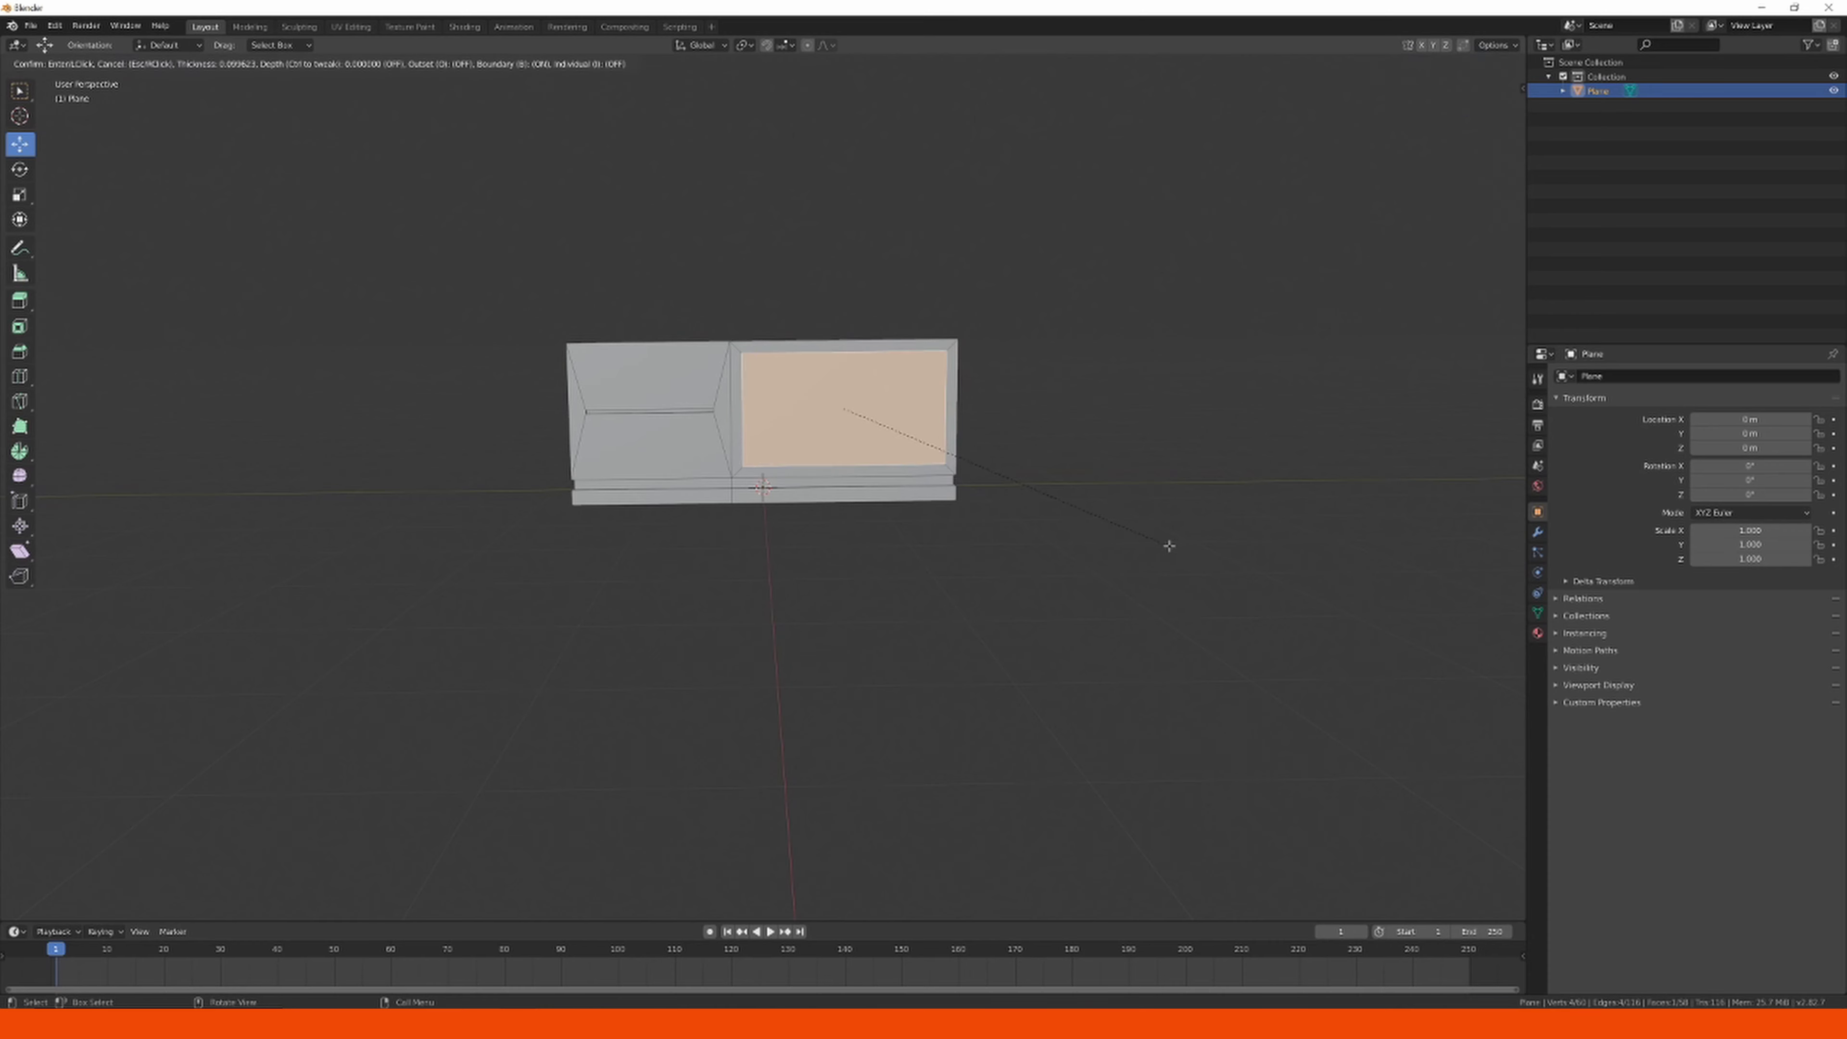
{"action": "left_click", "coordinate": [1150, 536]}
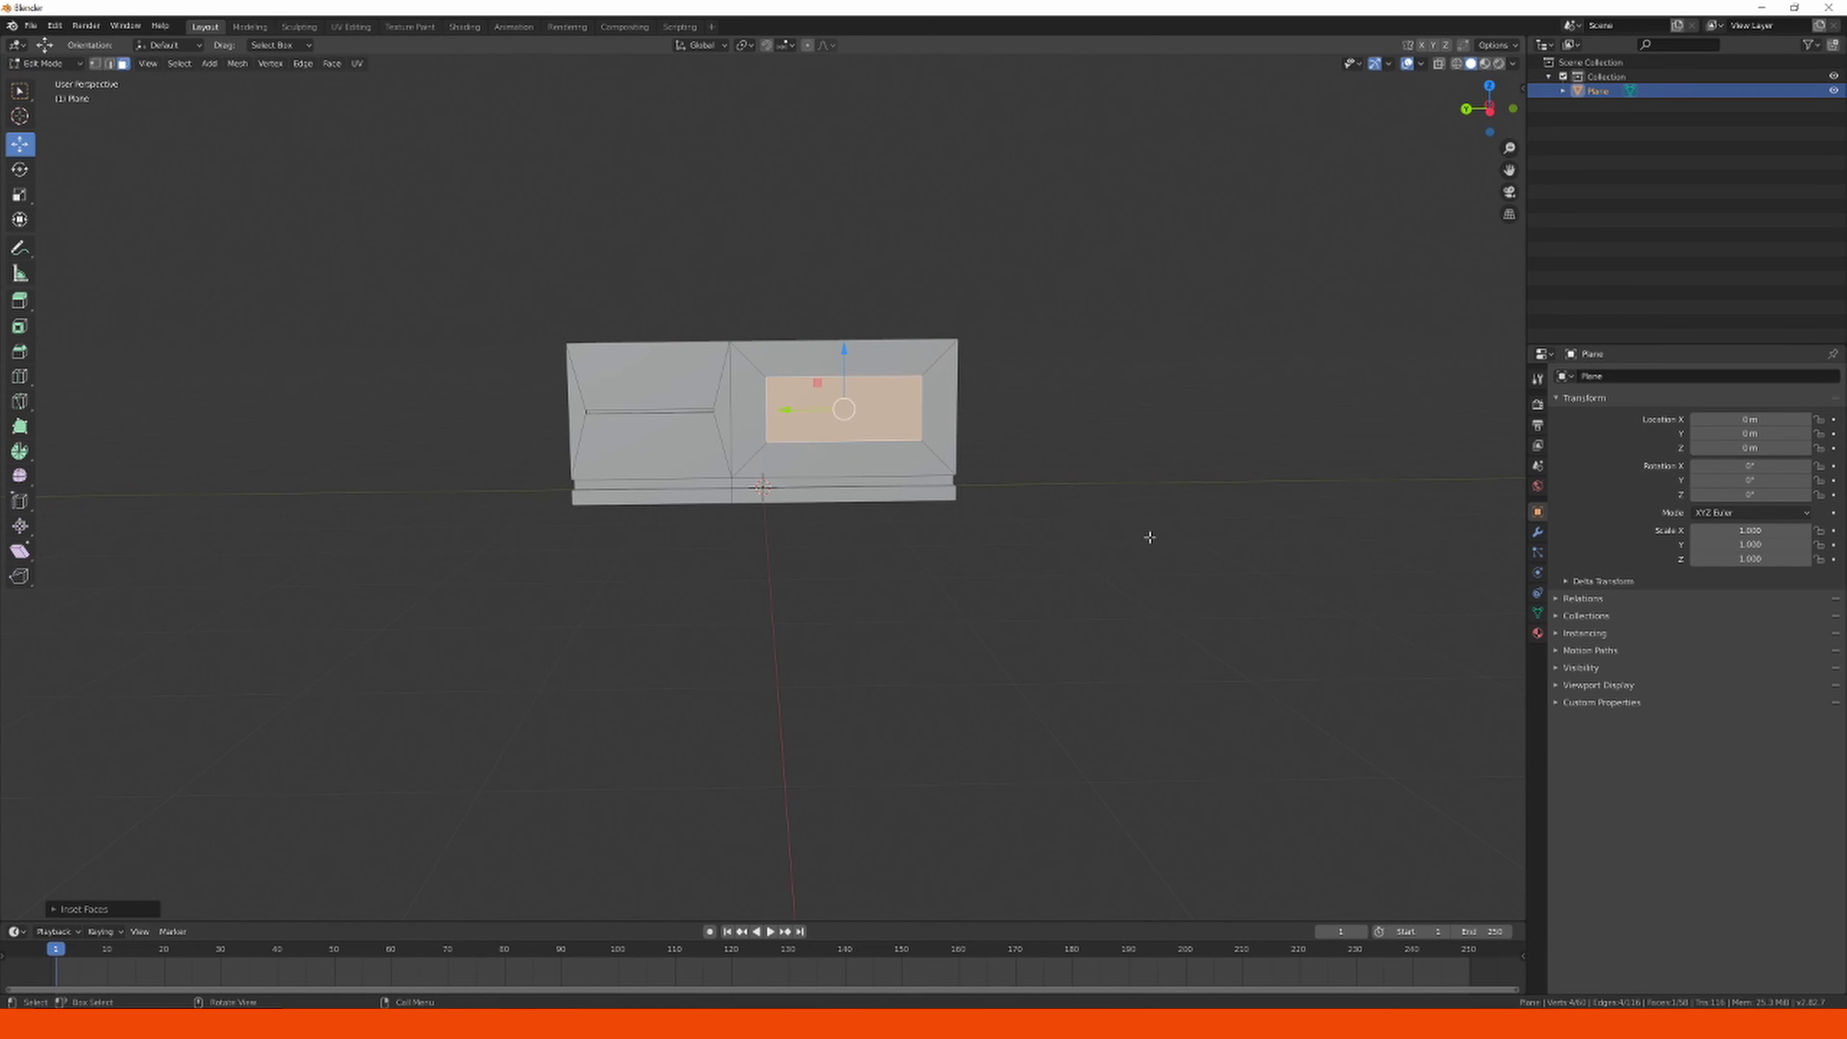
Scale the inset face down to about 0.4 overall and stretch it along Z into an upright rectangle.
{"action": "key", "text": "s"}
{"action": "key", "text": "z"}
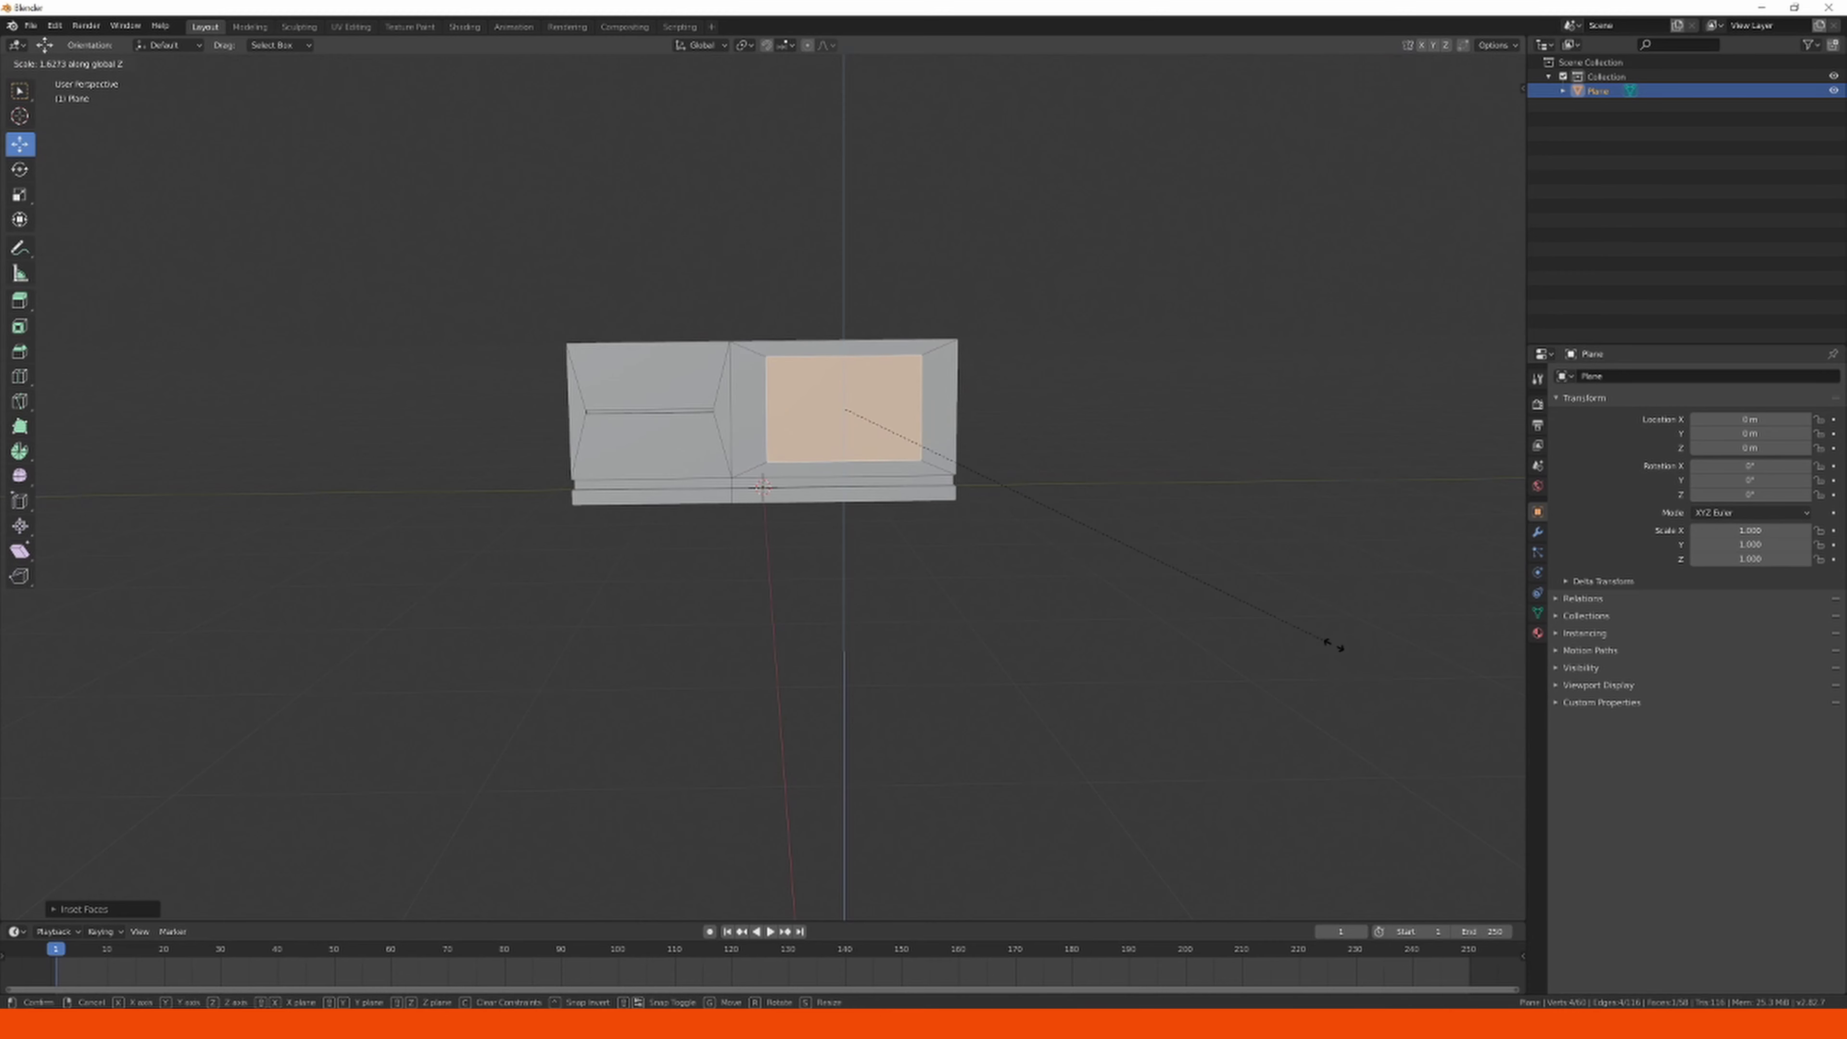
{"action": "left_click", "coordinate": [1374, 653]}
{"action": "key", "text": "s"}
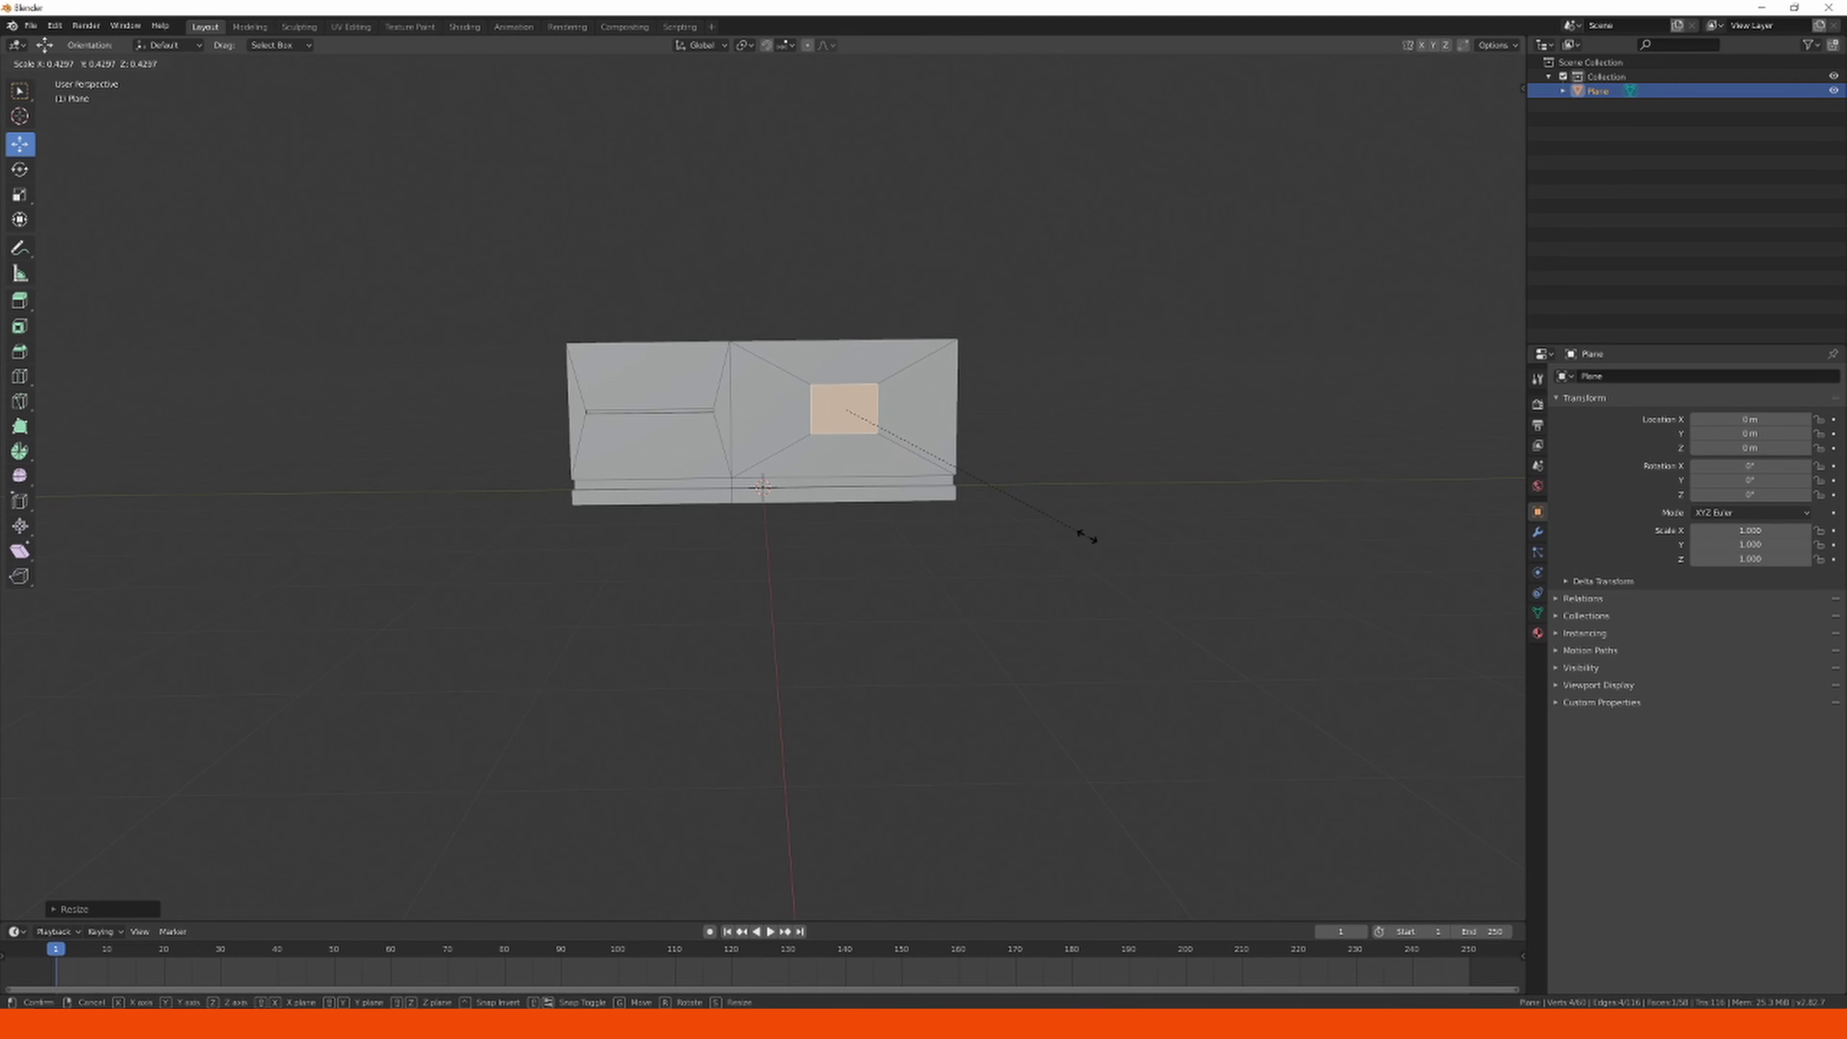
{"action": "left_click", "coordinate": [1074, 528]}
{"action": "key", "text": "s"}
{"action": "key", "text": "z"}
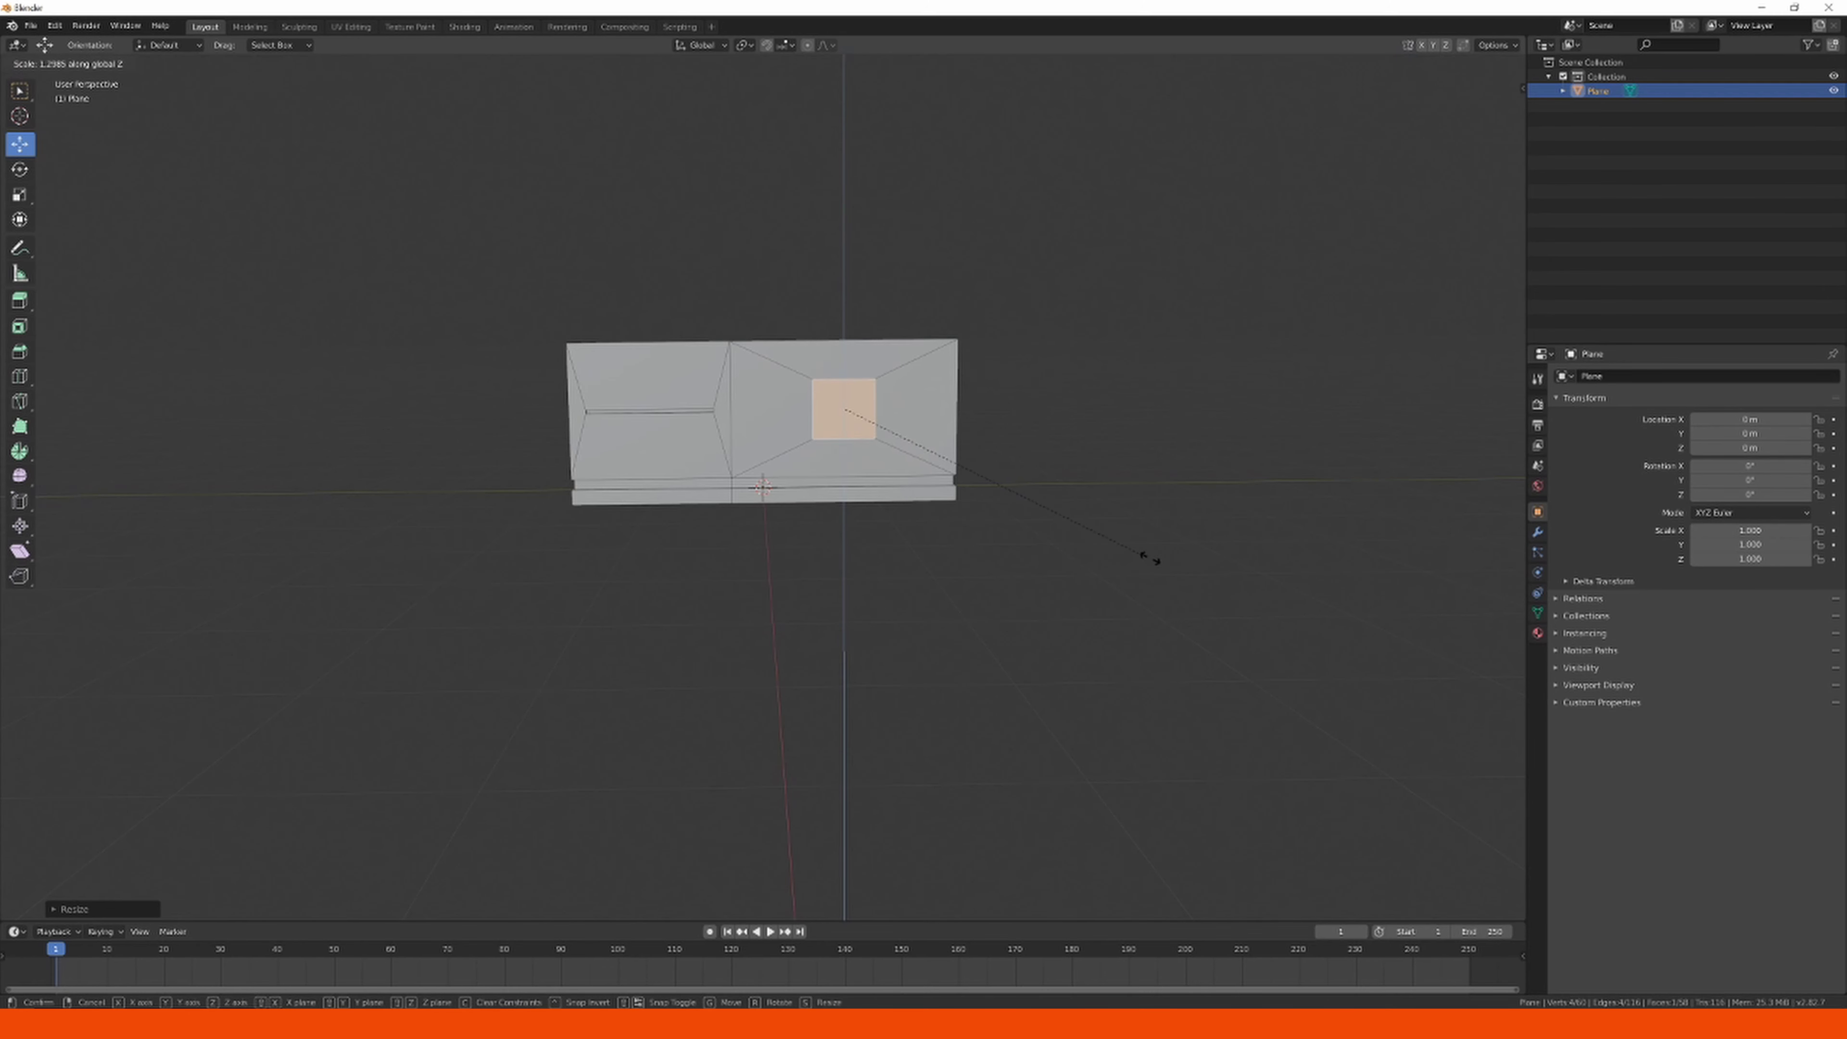
{"action": "left_click", "coordinate": [1292, 613]}
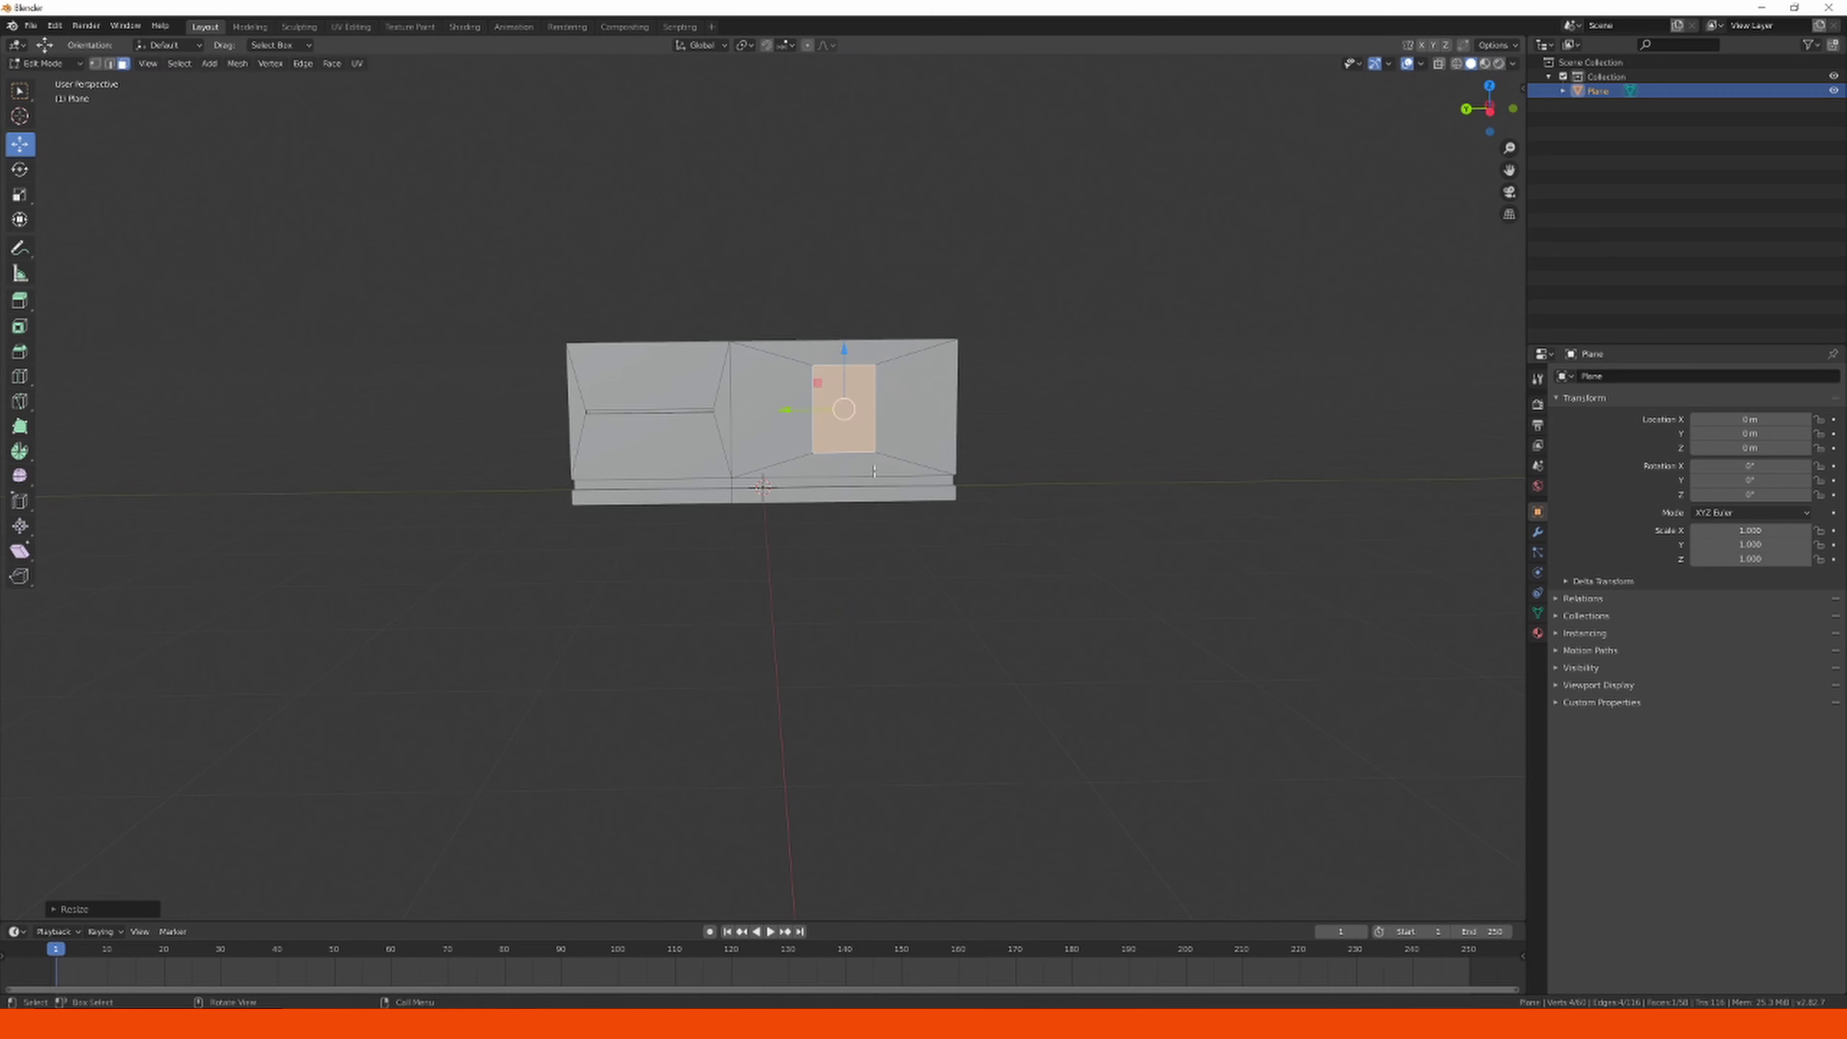
Extrude the upright rectangle inward along its normal by about 0.08 m to form a recess.
{"action": "middle_click_drag", "start_coordinate": [985, 453], "coordinate": [1006, 505]}
{"action": "scroll", "coordinate": [1006, 505], "scroll_direction": "up", "scroll_amount": 3}
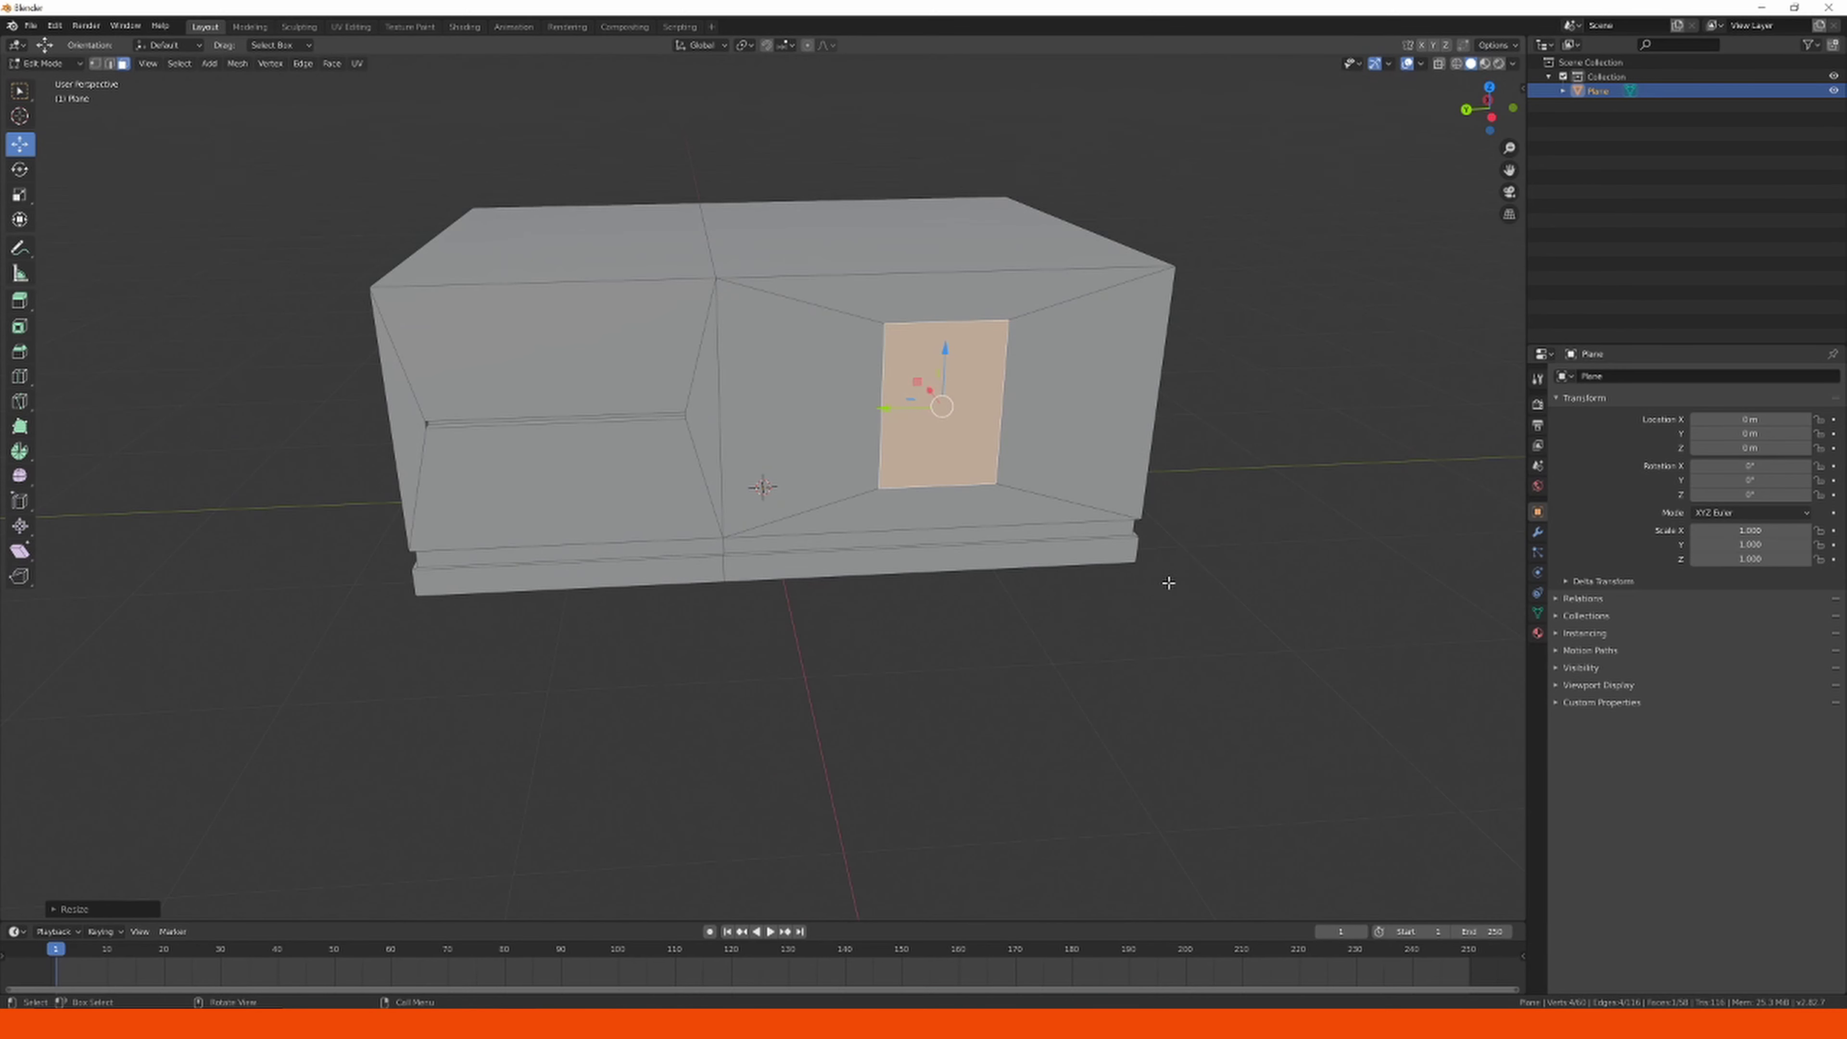
{"action": "key", "text": "e"}
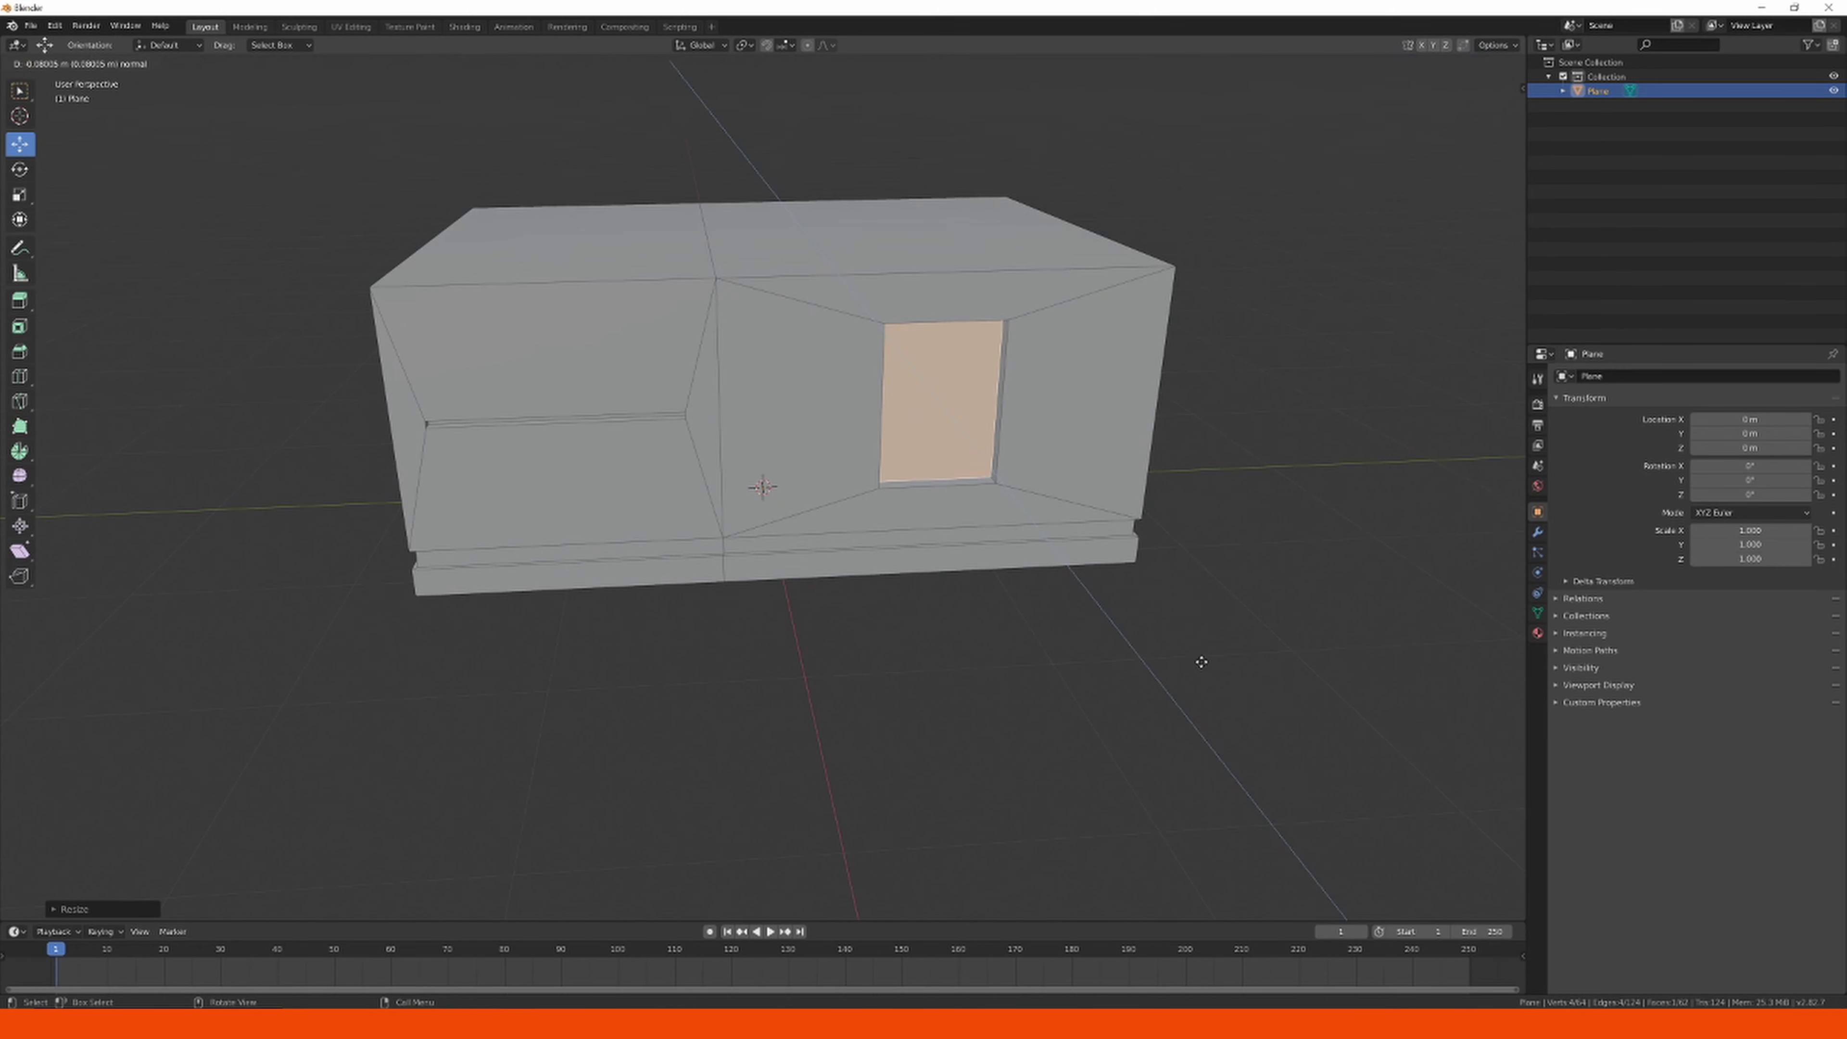
{"action": "left_click", "coordinate": [1204, 666]}
Inset the recessed face by about 0.06 and extrude it outward by about 0.14 m into a protruding block.
{"action": "key", "text": "i"}
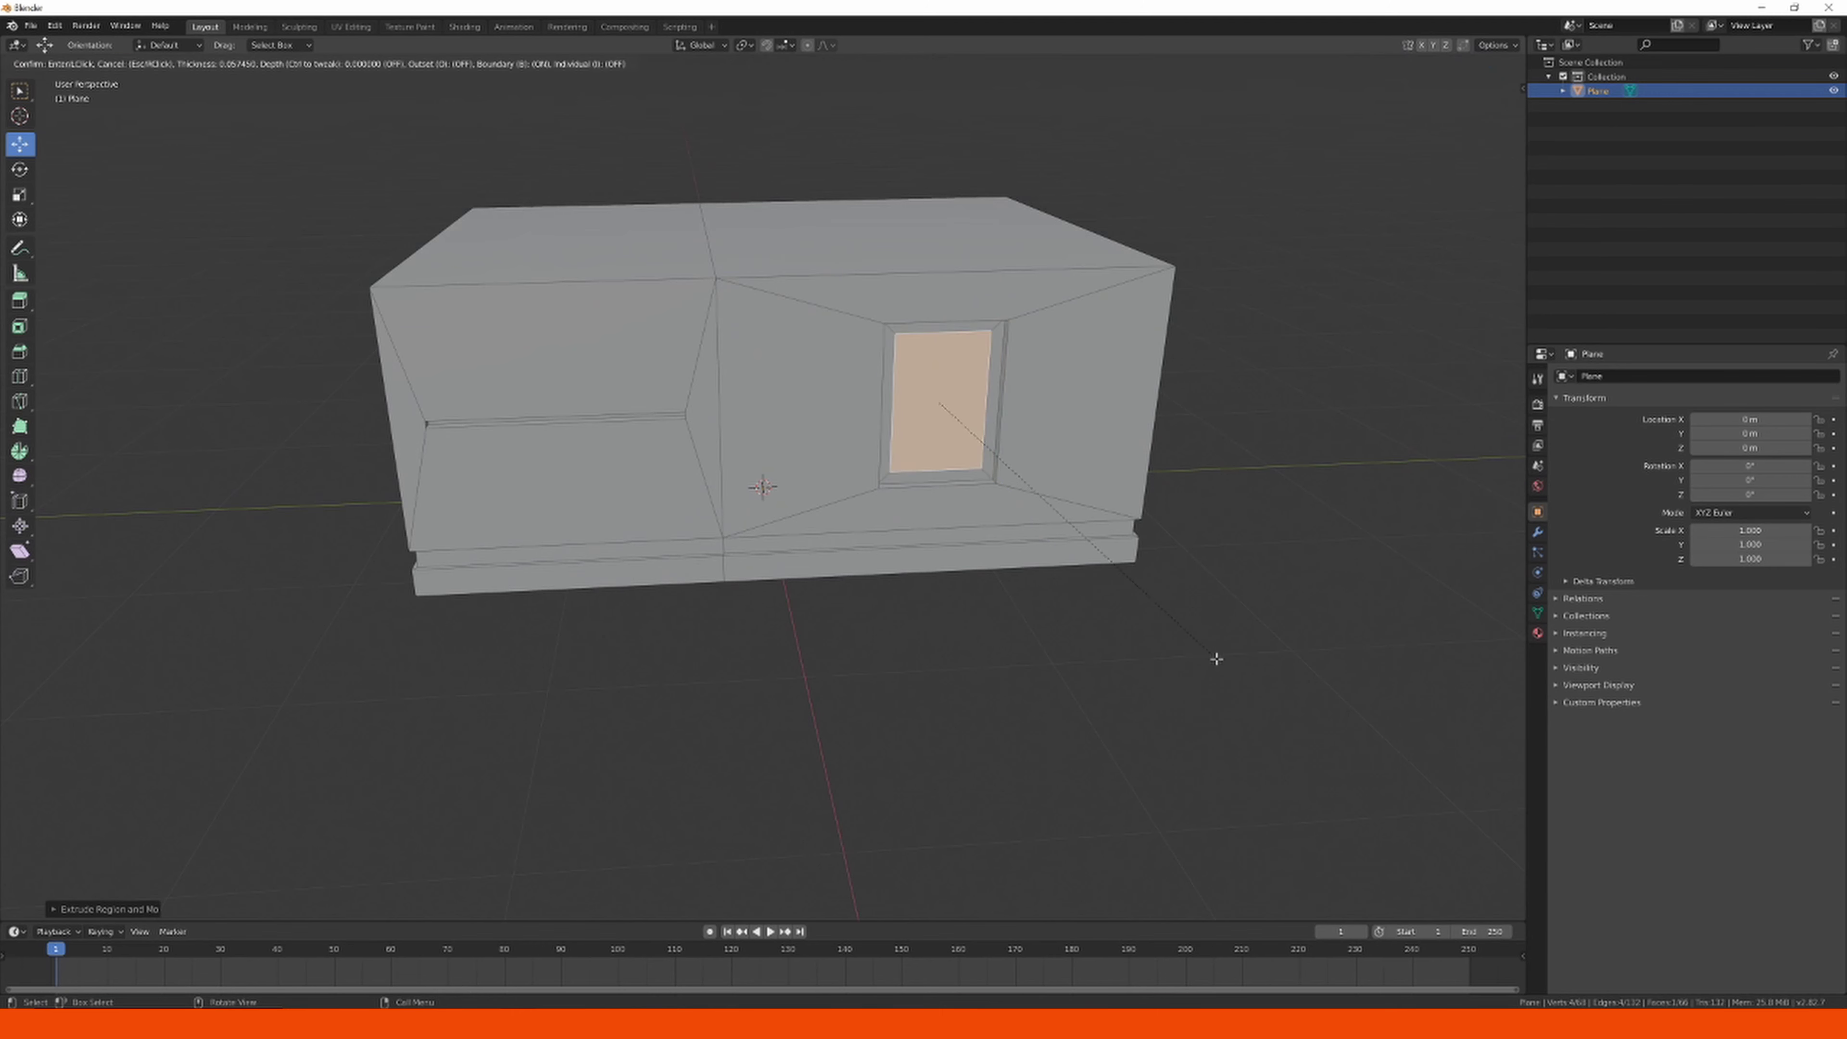
{"action": "left_click", "coordinate": [1215, 658]}
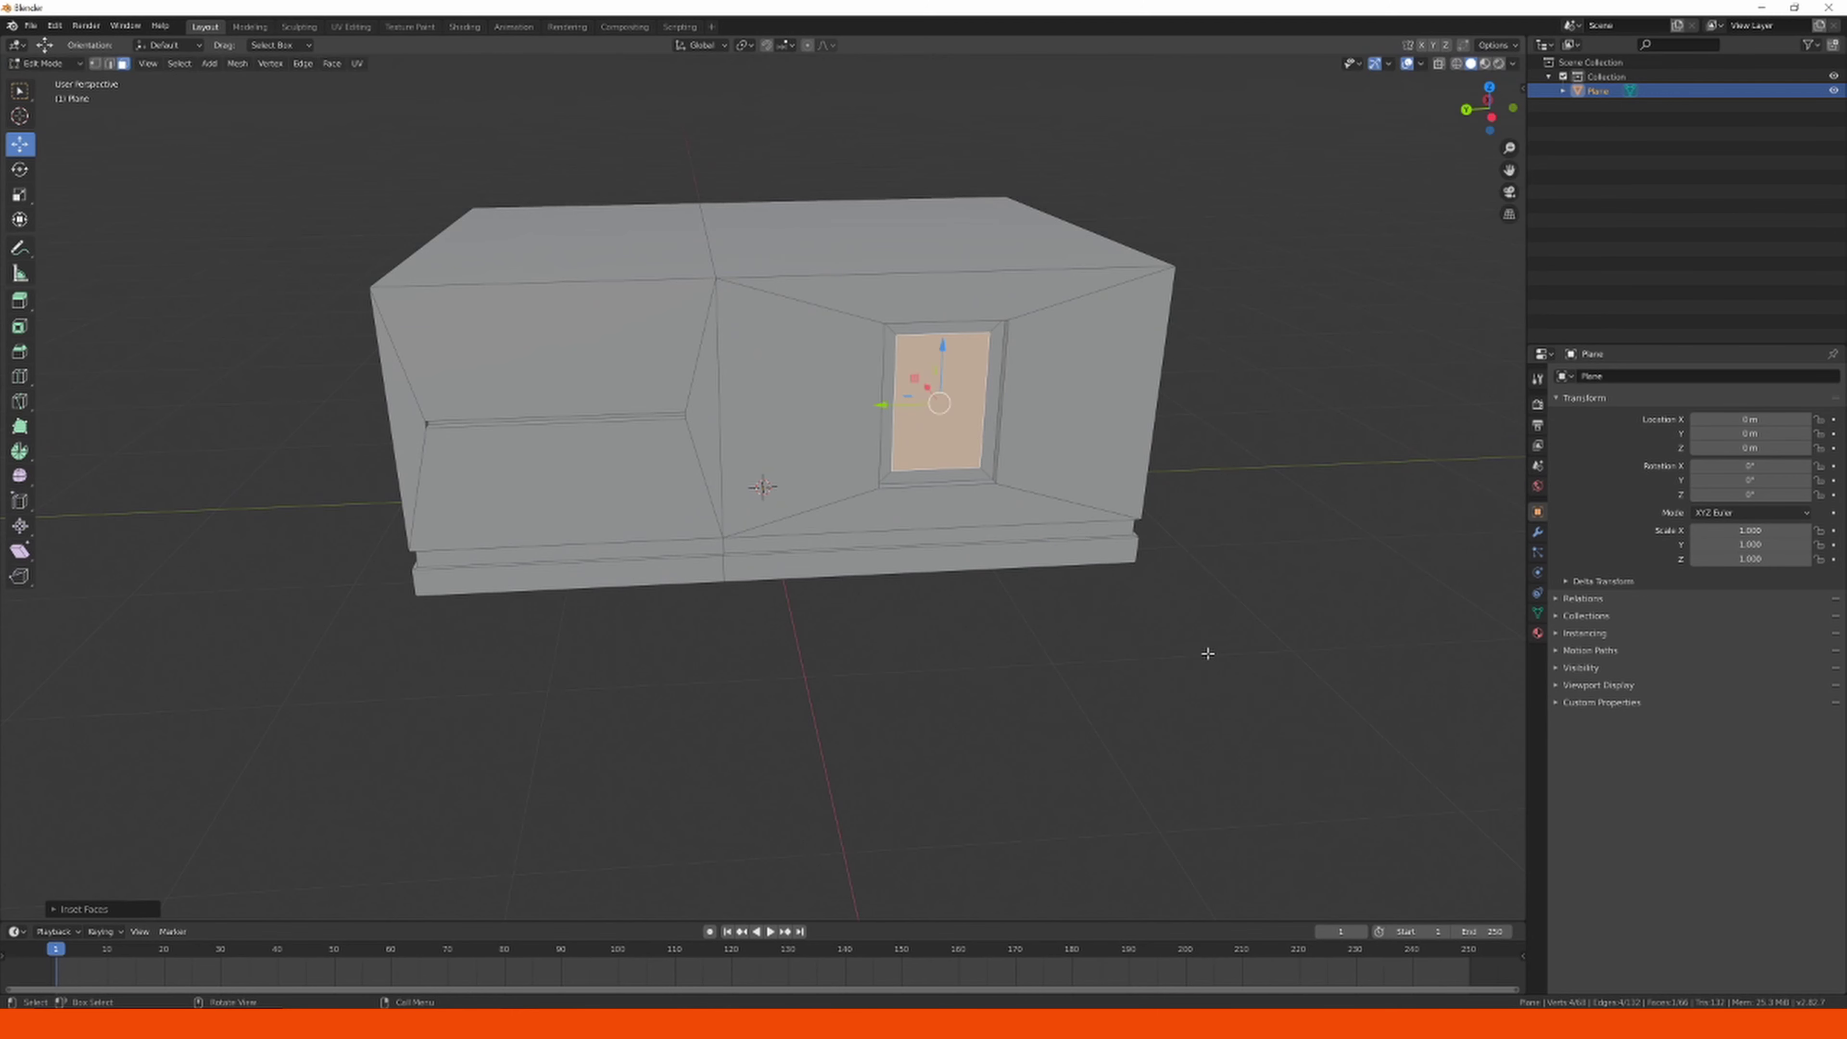
{"action": "key", "text": "e"}
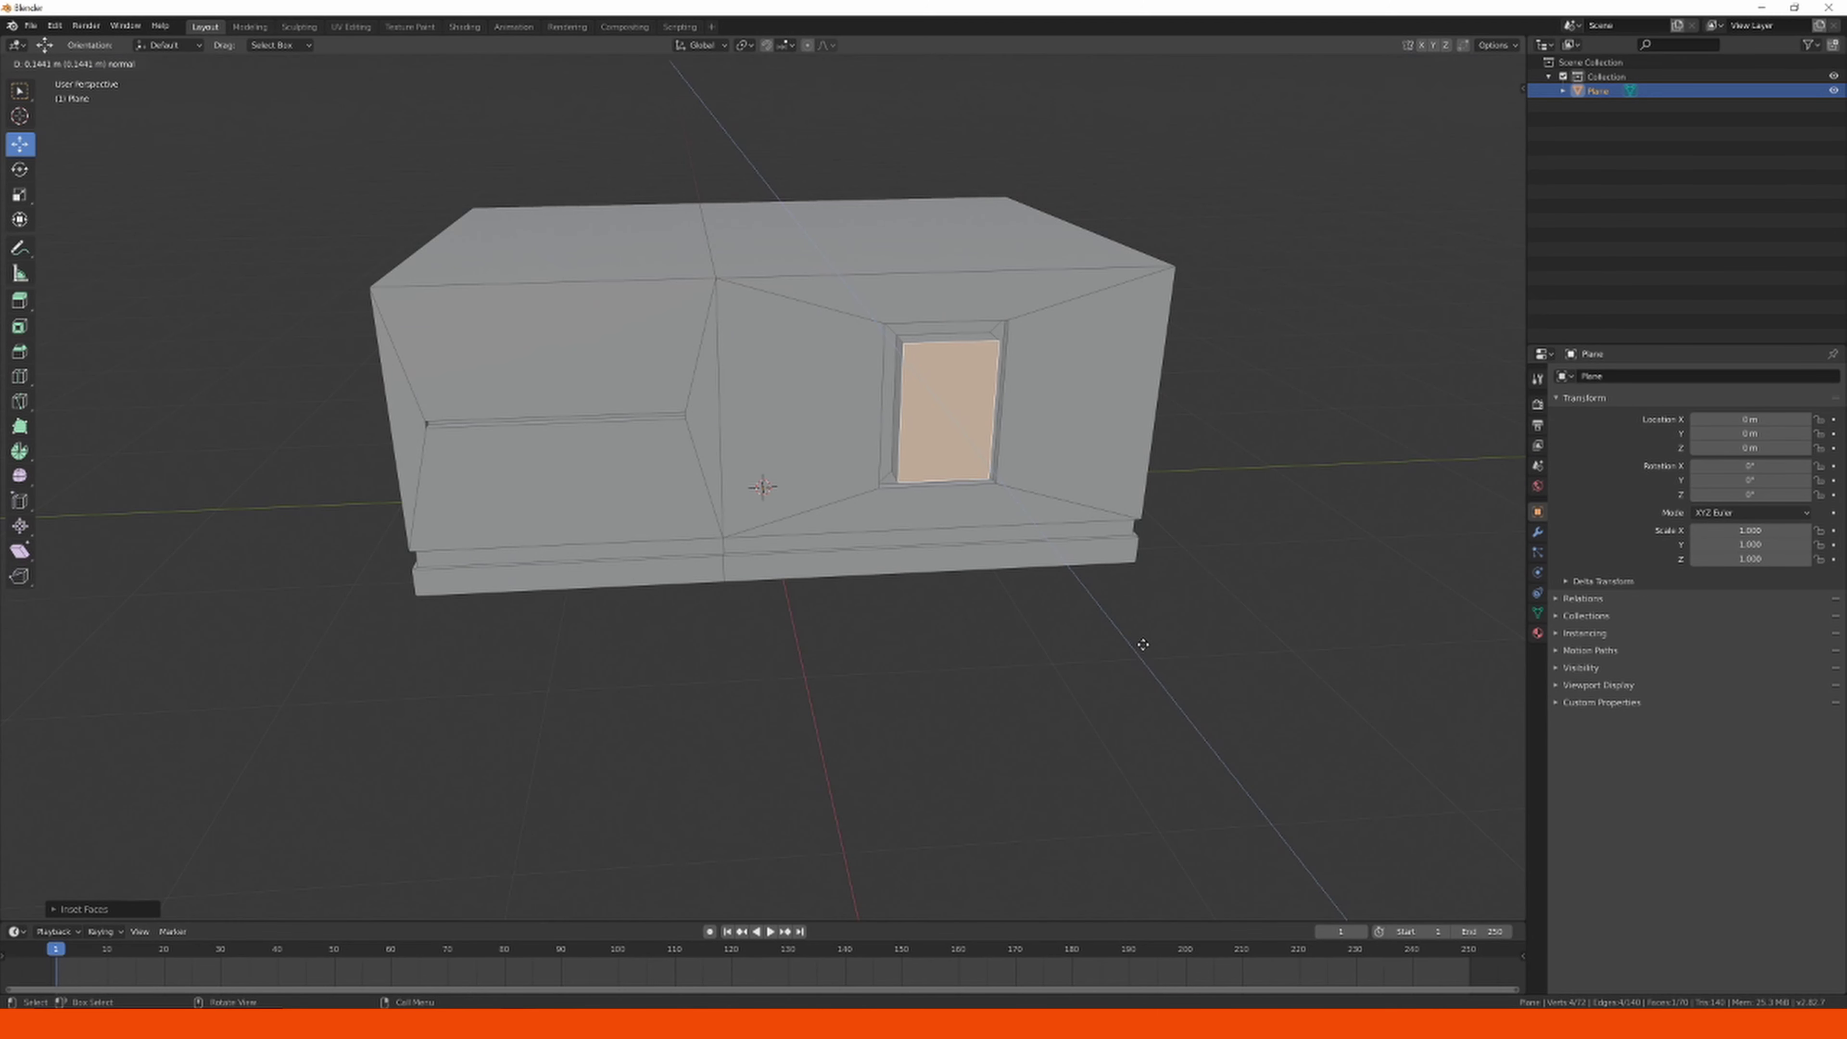
{"action": "left_click", "coordinate": [1144, 644]}
Add one centred horizontal loop cut around the box, running through the slotted section and the protruding block.
{"action": "middle_click_drag", "start_coordinate": [1039, 618], "coordinate": [994, 613]}
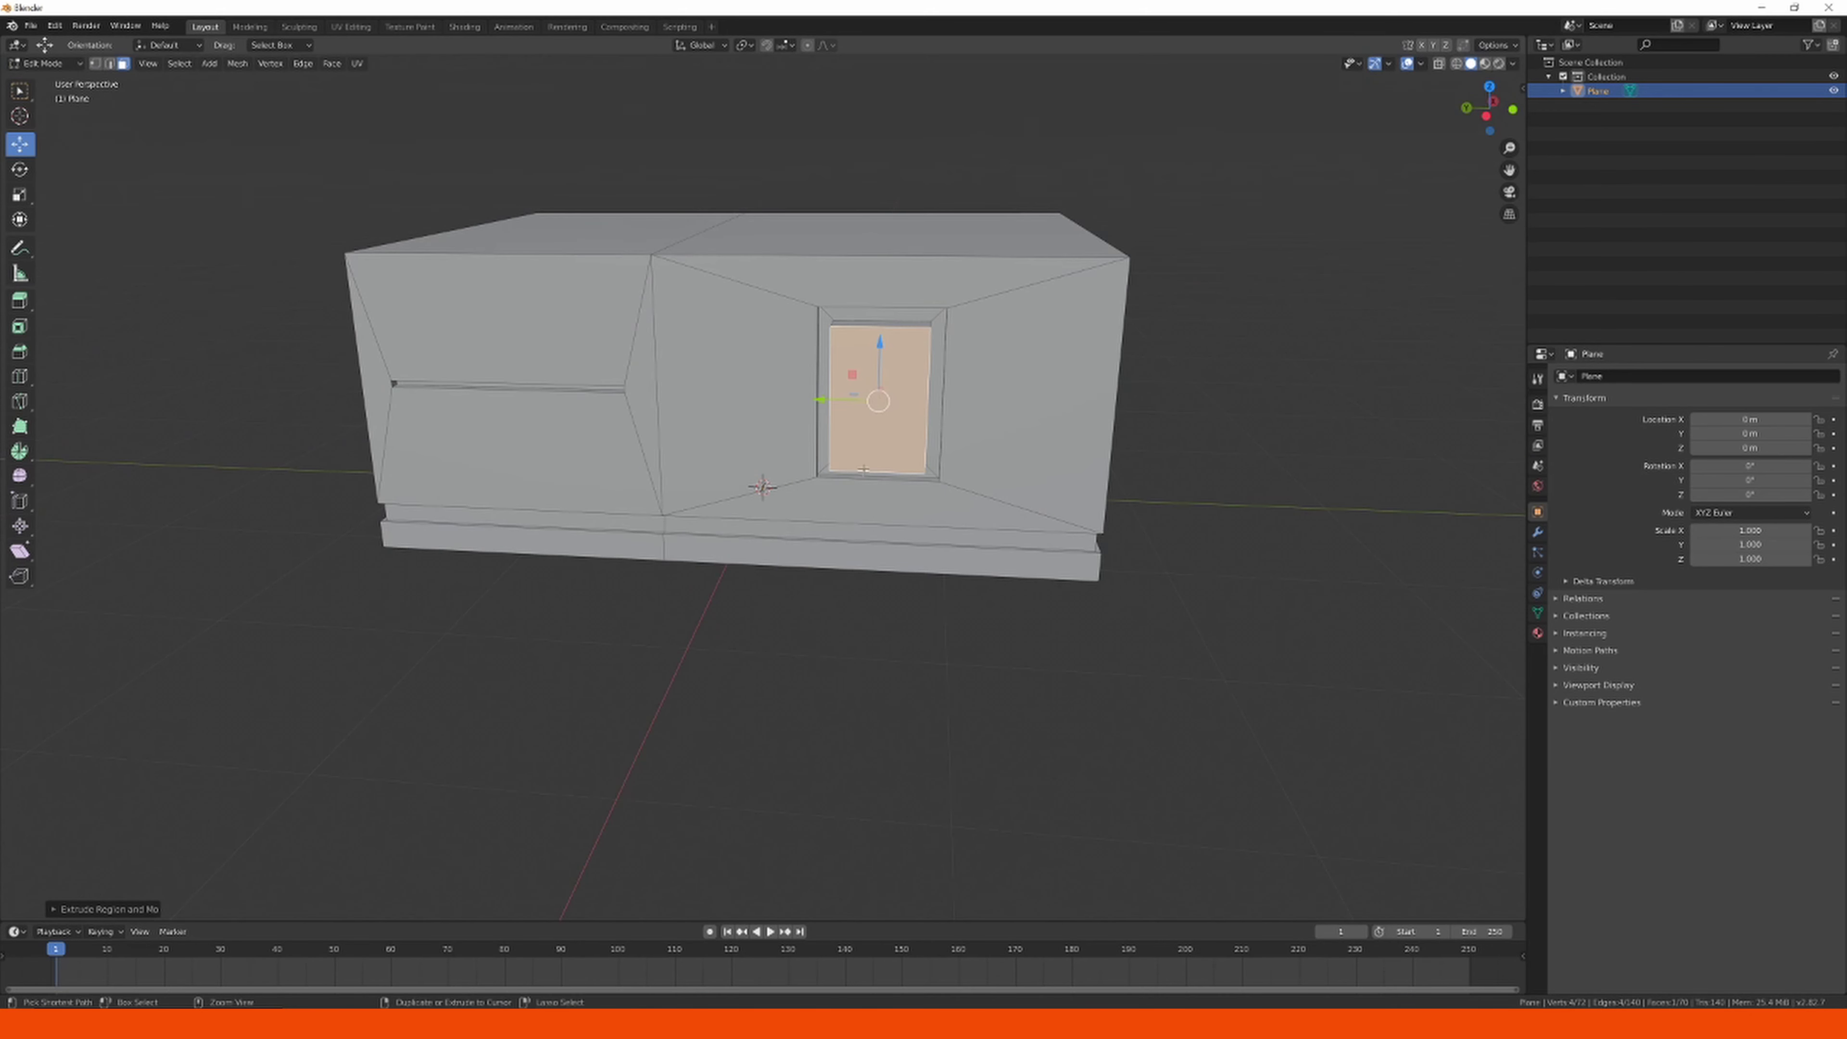
{"action": "key", "text": "ctrl+r"}
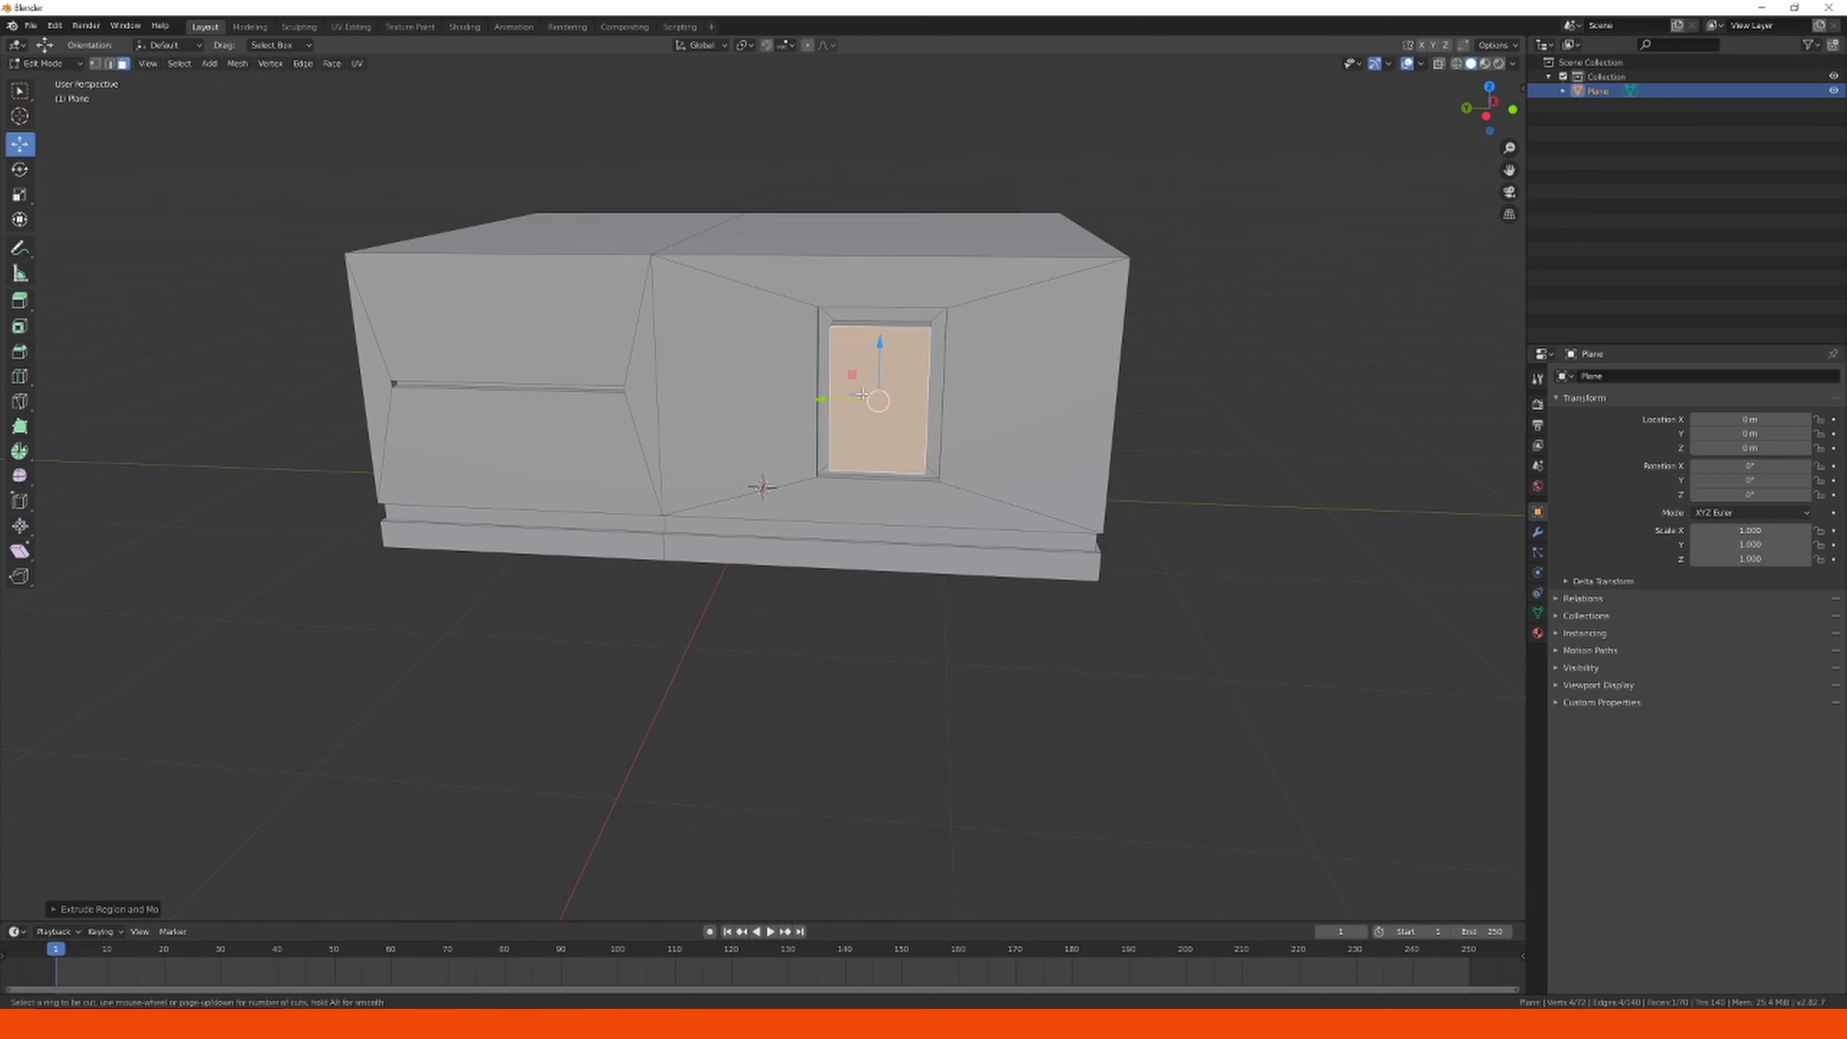
{"action": "left_click", "coordinate": [815, 391]}
{"action": "right_click", "coordinate": [816, 390]}
Select the protruding block's top front edge in edge mode and move it slightly outward along X.
{"action": "middle_click_drag", "start_coordinate": [816, 390], "coordinate": [1055, 321]}
{"action": "middle_click_drag", "start_coordinate": [633, 231], "coordinate": [408, 291]}
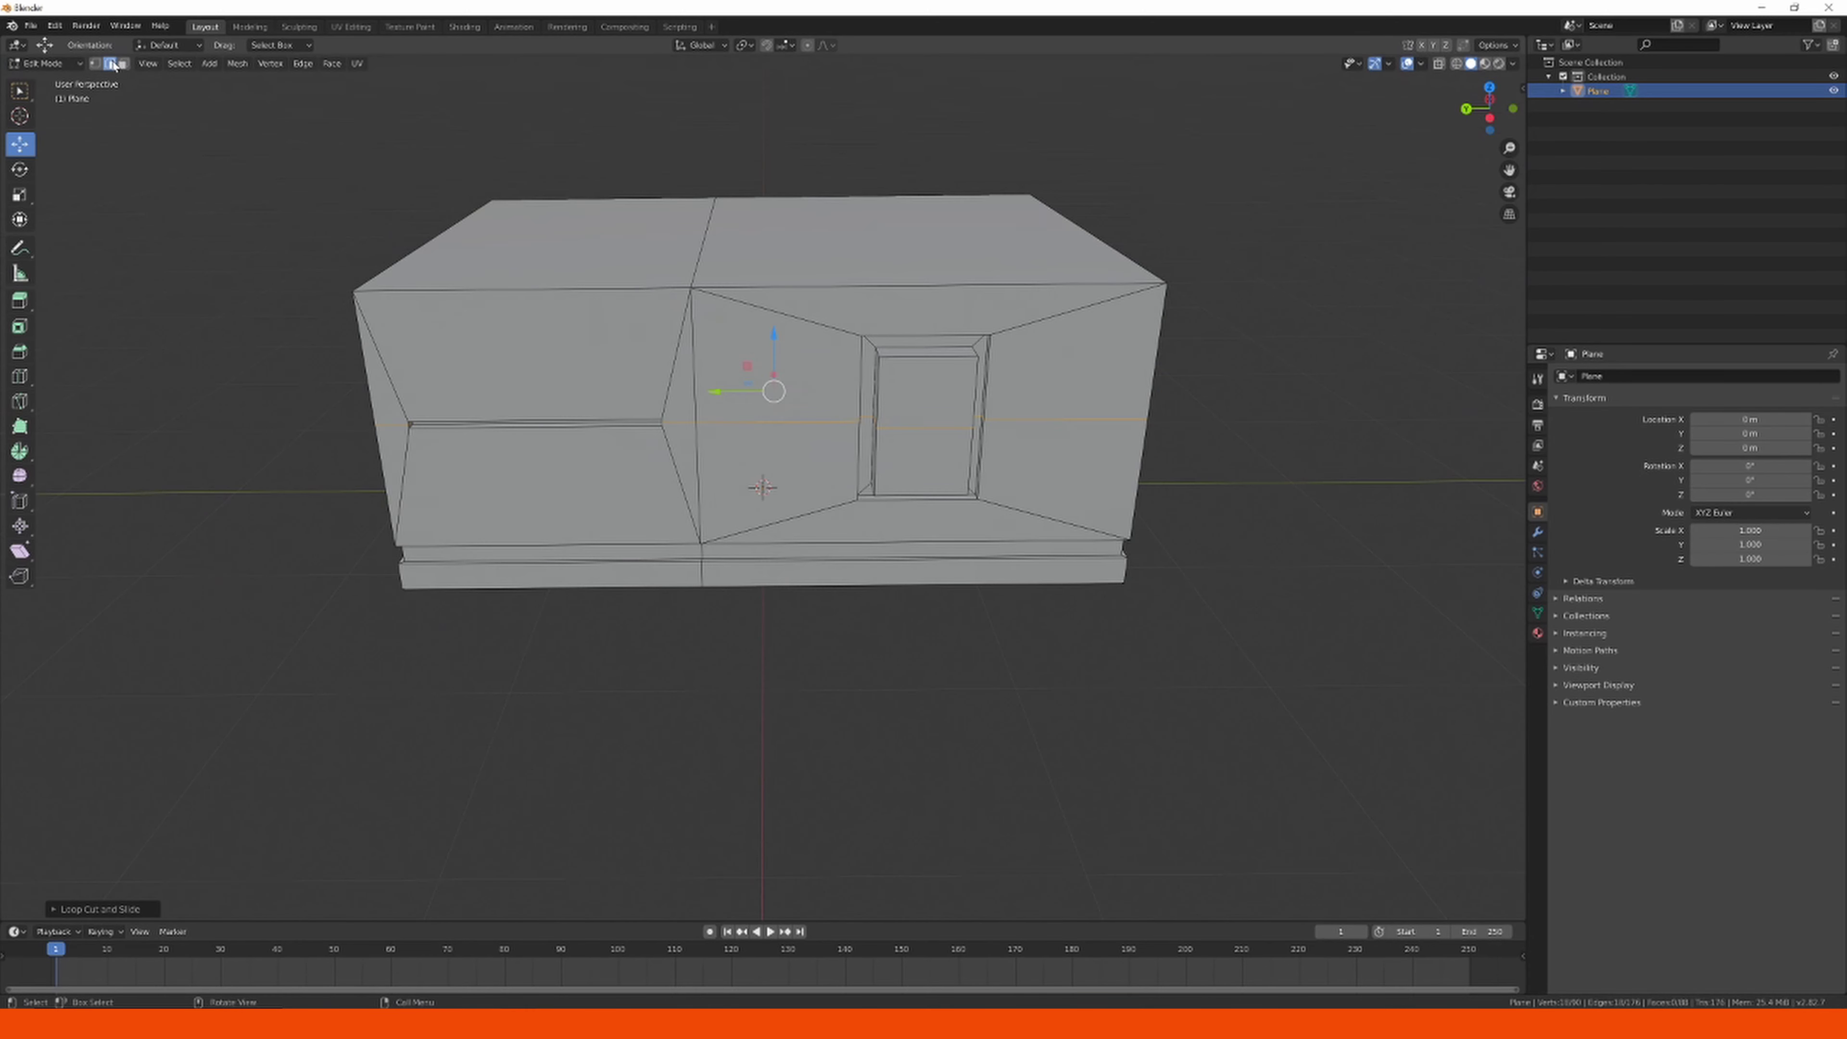
{"action": "left_click", "coordinate": [944, 359]}
{"action": "middle_click_drag", "start_coordinate": [944, 359], "coordinate": [948, 412]}
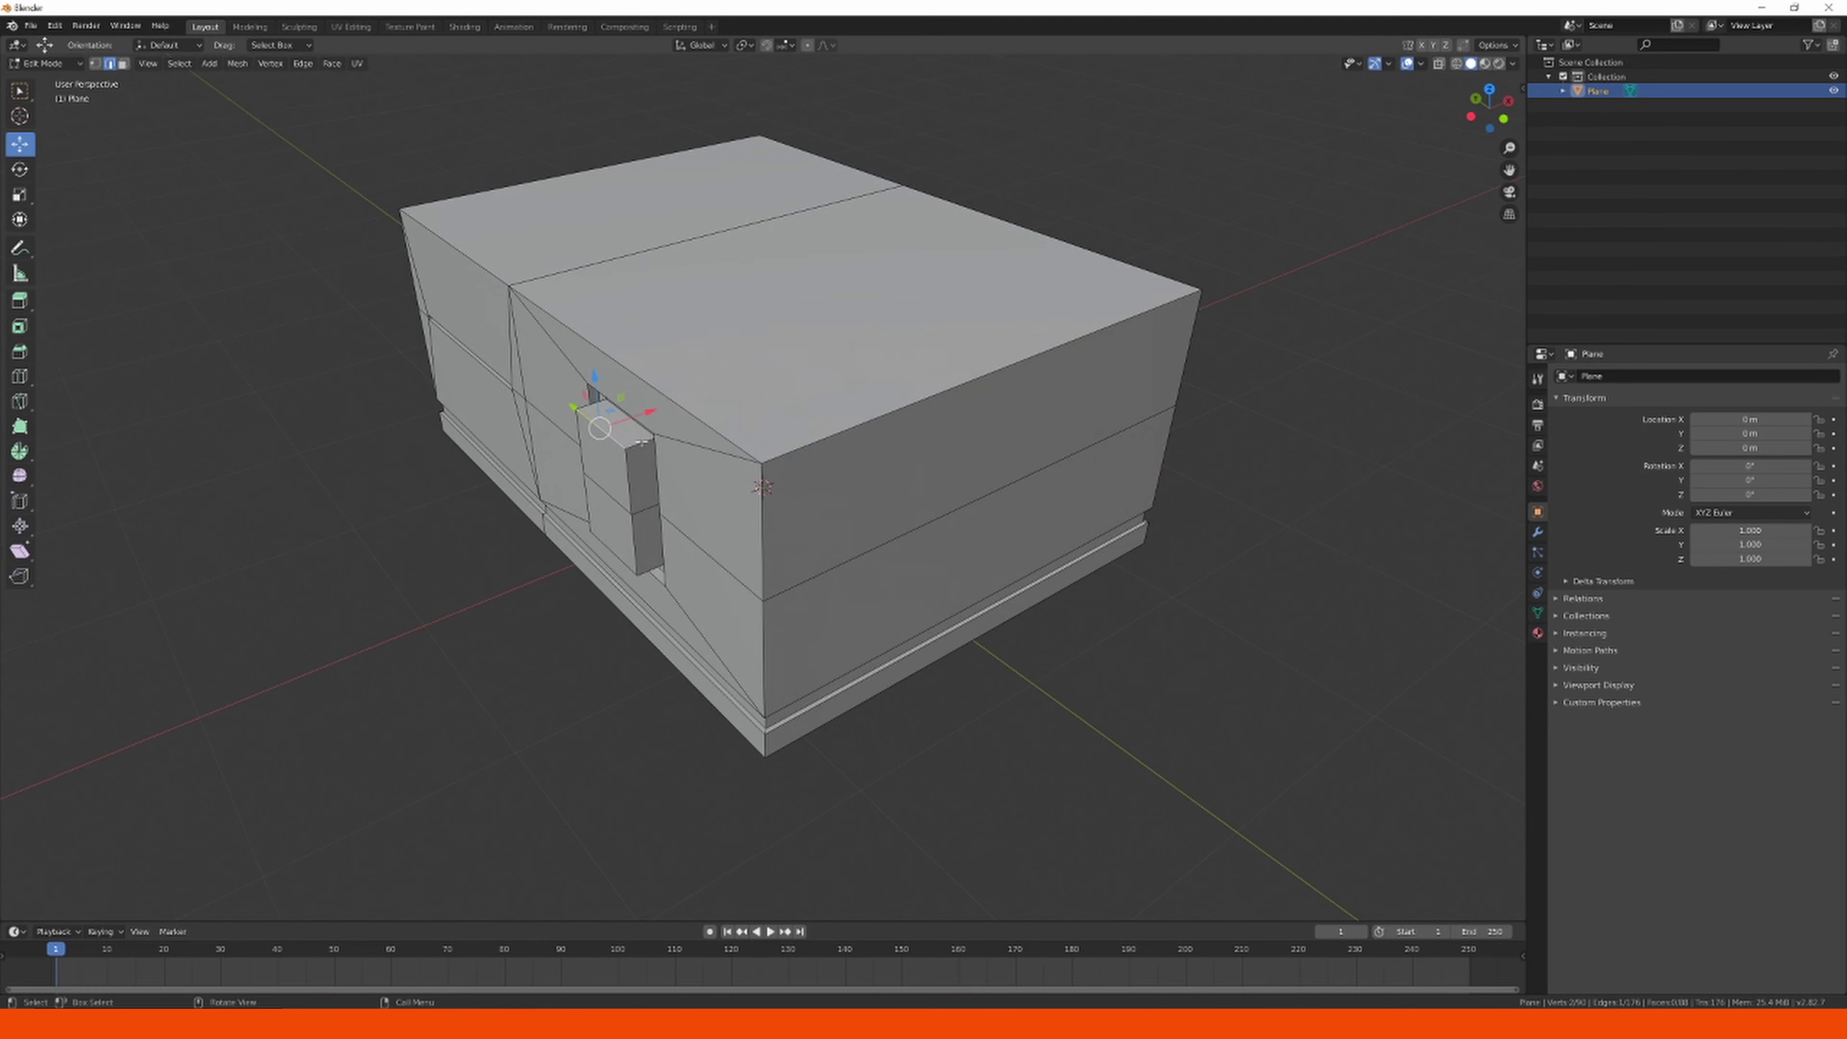
{"action": "left_click_drag", "start_coordinate": [652, 409], "coordinate": [632, 410]}
Move the protruding block's bottom front edge slightly outward along X, and deselect it.
{"action": "middle_click_drag", "start_coordinate": [877, 588], "coordinate": [996, 416]}
{"action": "left_click", "coordinate": [993, 524]}
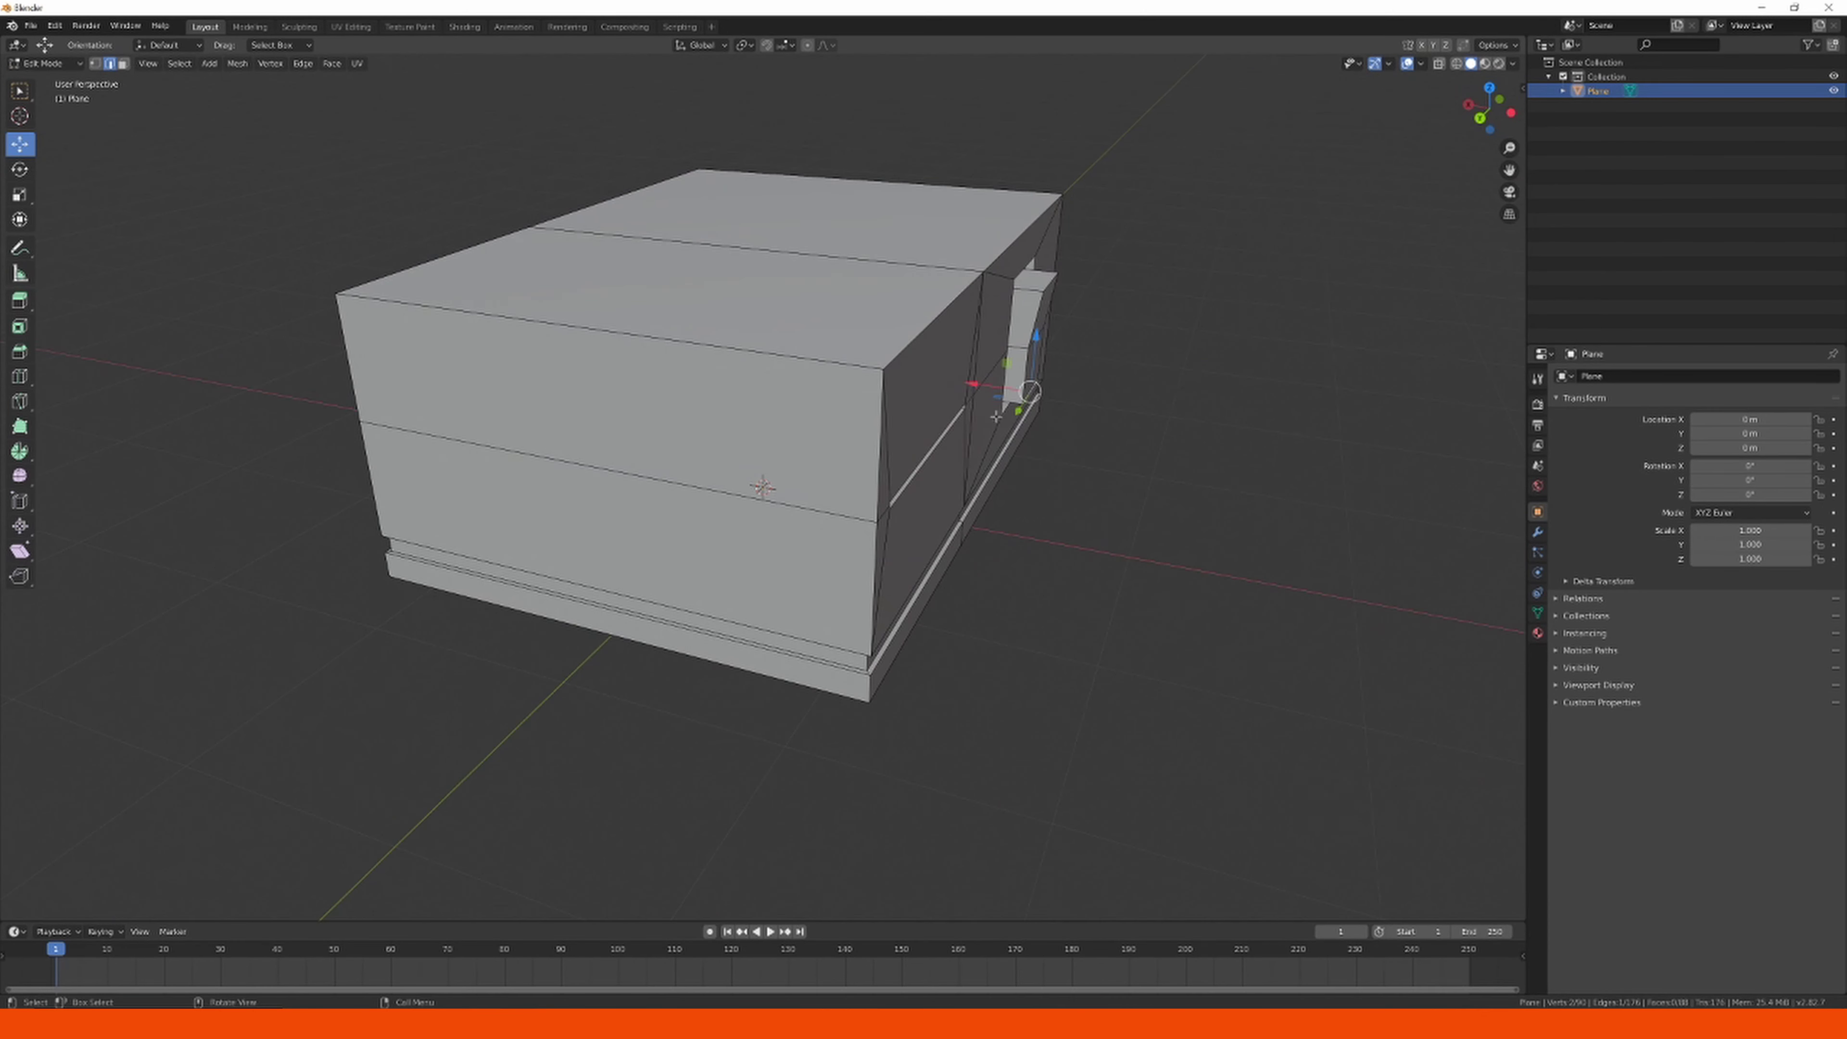
{"action": "mouse_move", "coordinate": [971, 390]}
{"action": "left_mouse_down"}
{"action": "mouse_move", "coordinate": [997, 397]}
{"action": "mouse_move", "coordinate": [982, 384]}
{"action": "left_mouse_up"}
{"action": "left_click", "coordinate": [1031, 394]}
{"action": "scroll", "coordinate": [982, 383], "scroll_direction": "down", "scroll_amount": 3}
{"action": "middle_click_drag", "start_coordinate": [982, 383], "coordinate": [953, 419]}
{"action": "left_click", "coordinate": [1050, 350]}
{"action": "middle_click_drag", "start_coordinate": [1050, 351], "coordinate": [1067, 425]}
Add a plane to the mesh and raise it along Z above the top of the box.
{"action": "scroll", "coordinate": [931, 405], "scroll_direction": "down", "scroll_amount": 3}
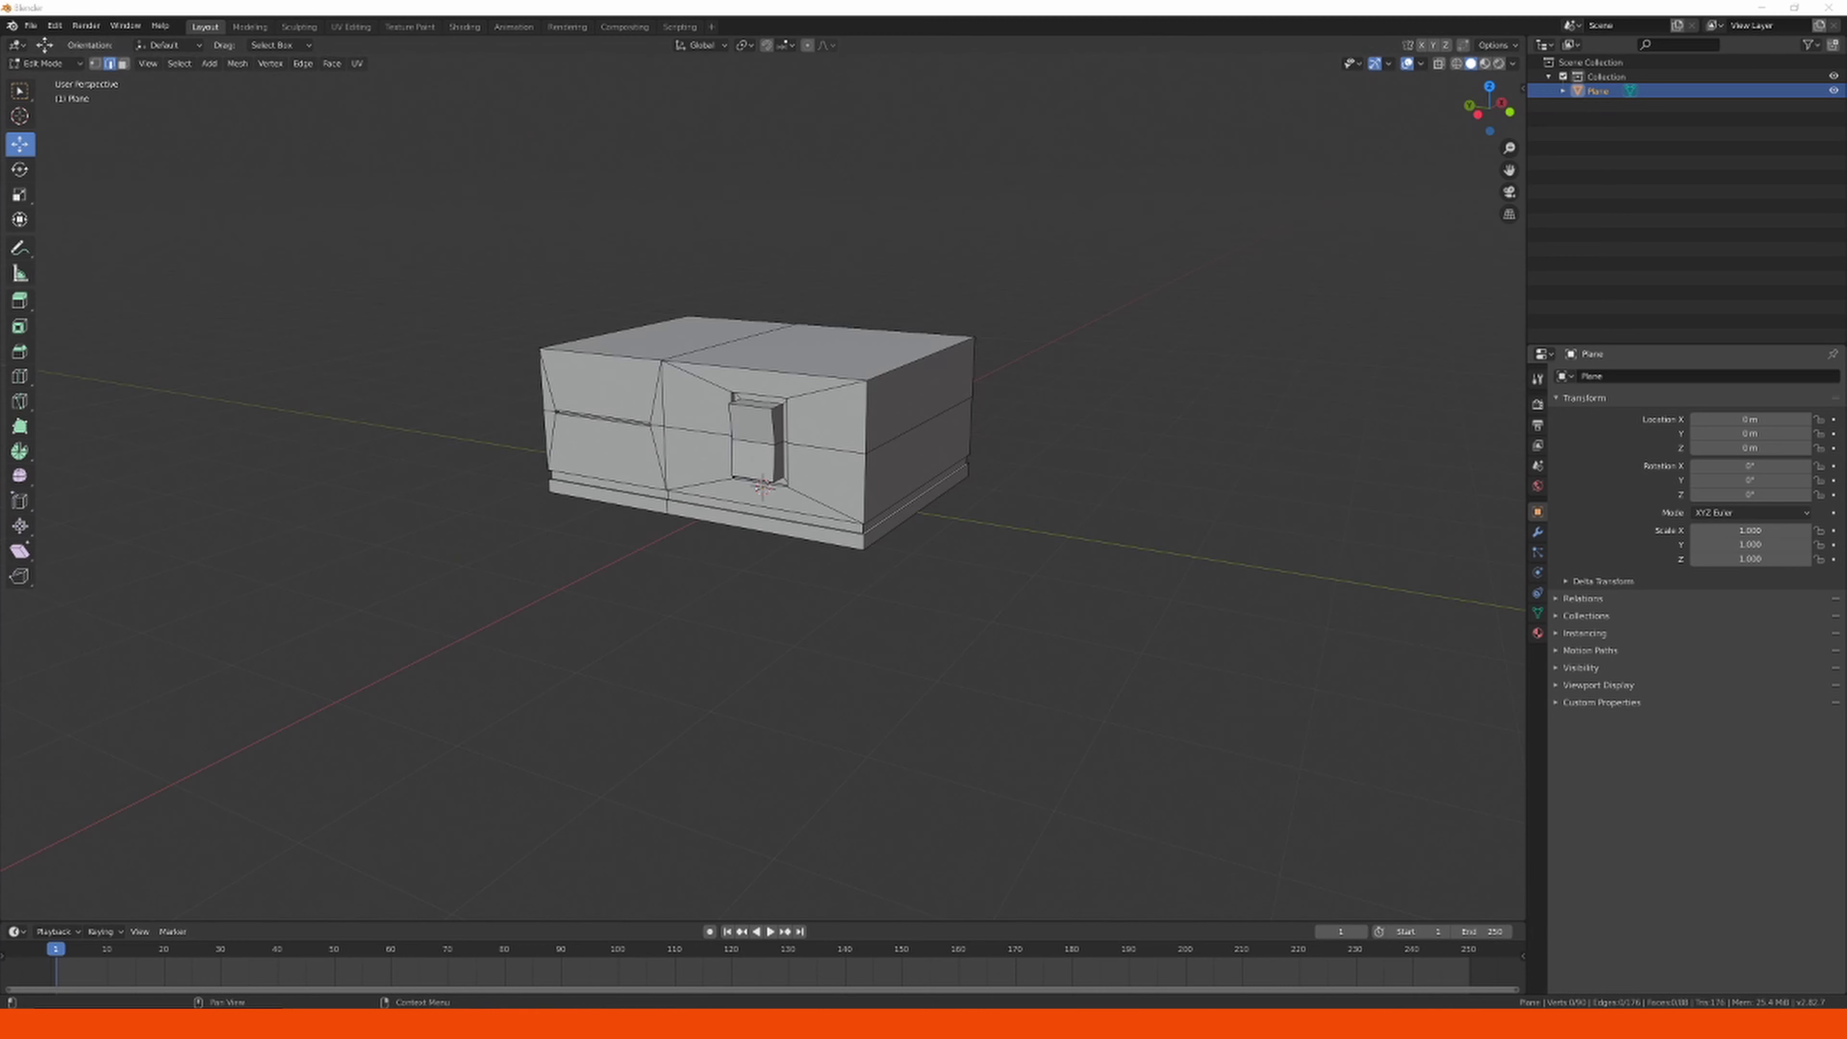
{"action": "scroll", "coordinate": [846, 434], "scroll_direction": "down", "scroll_amount": 5}
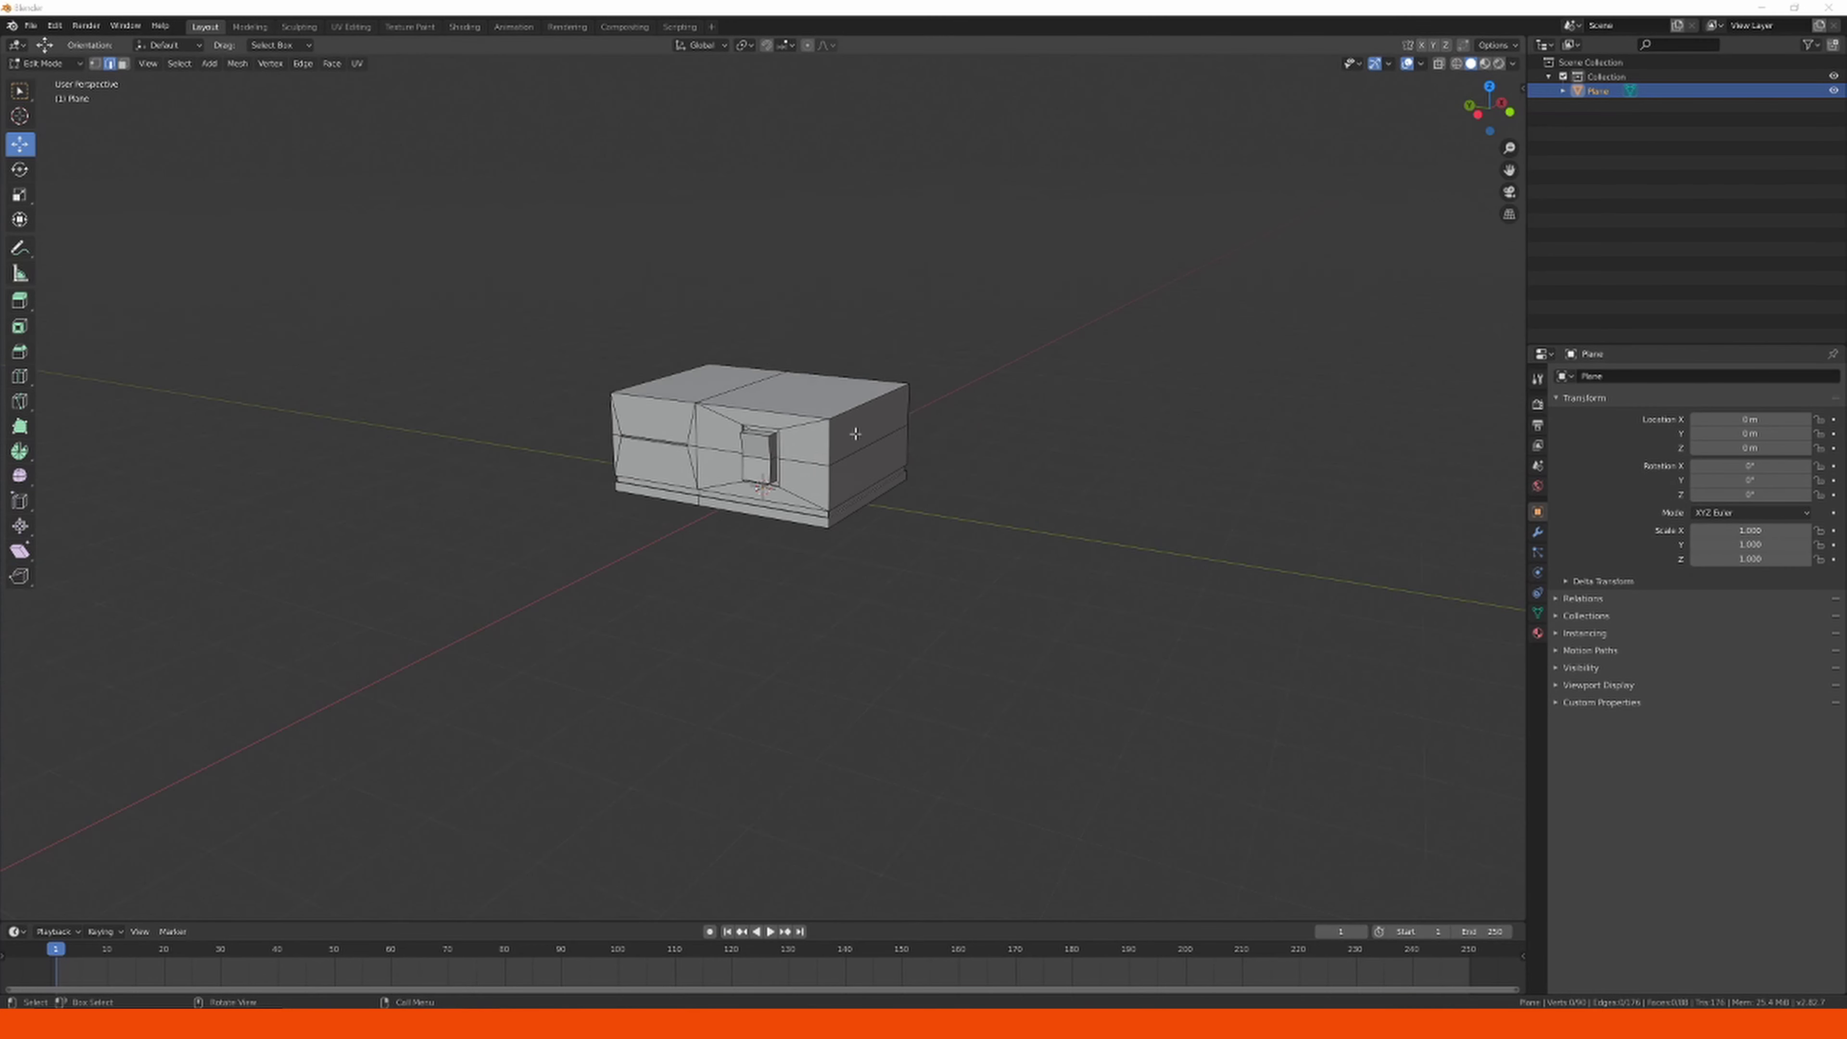
{"action": "middle_click_drag", "start_coordinate": [853, 433], "coordinate": [924, 449]}
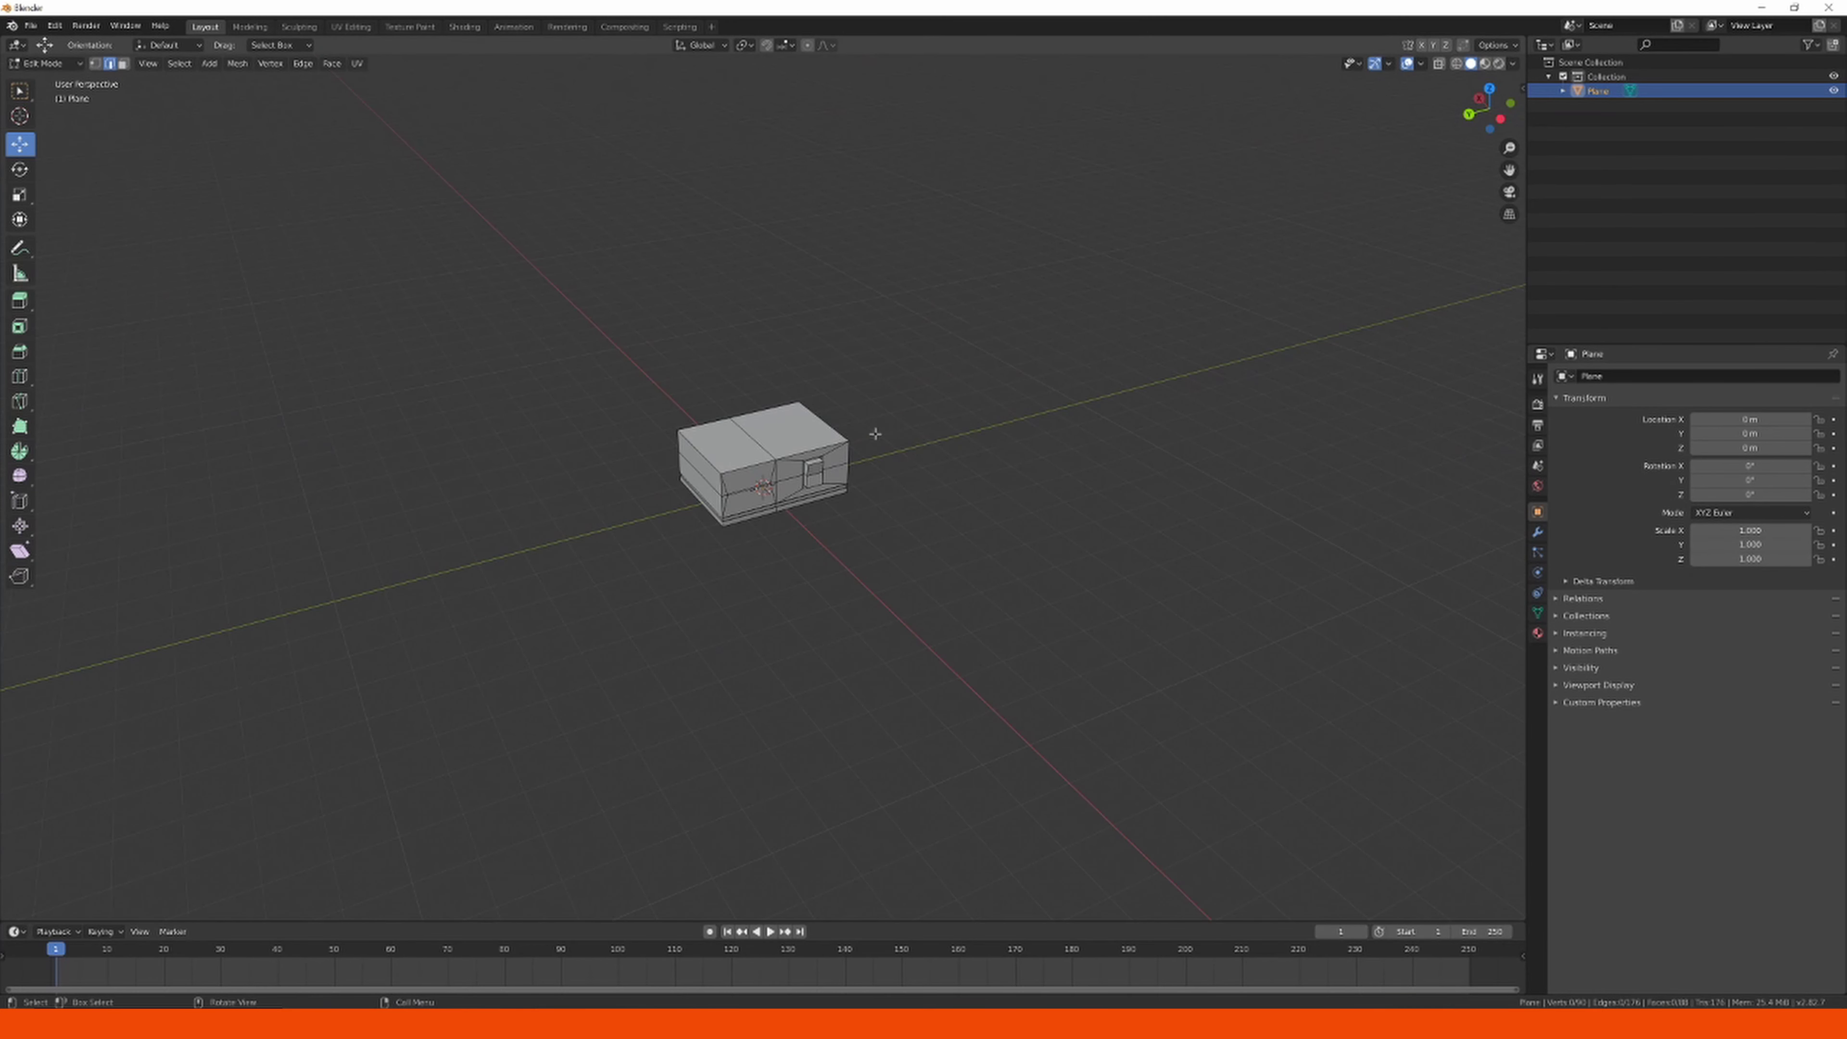
{"action": "key", "text": "shift+a"}
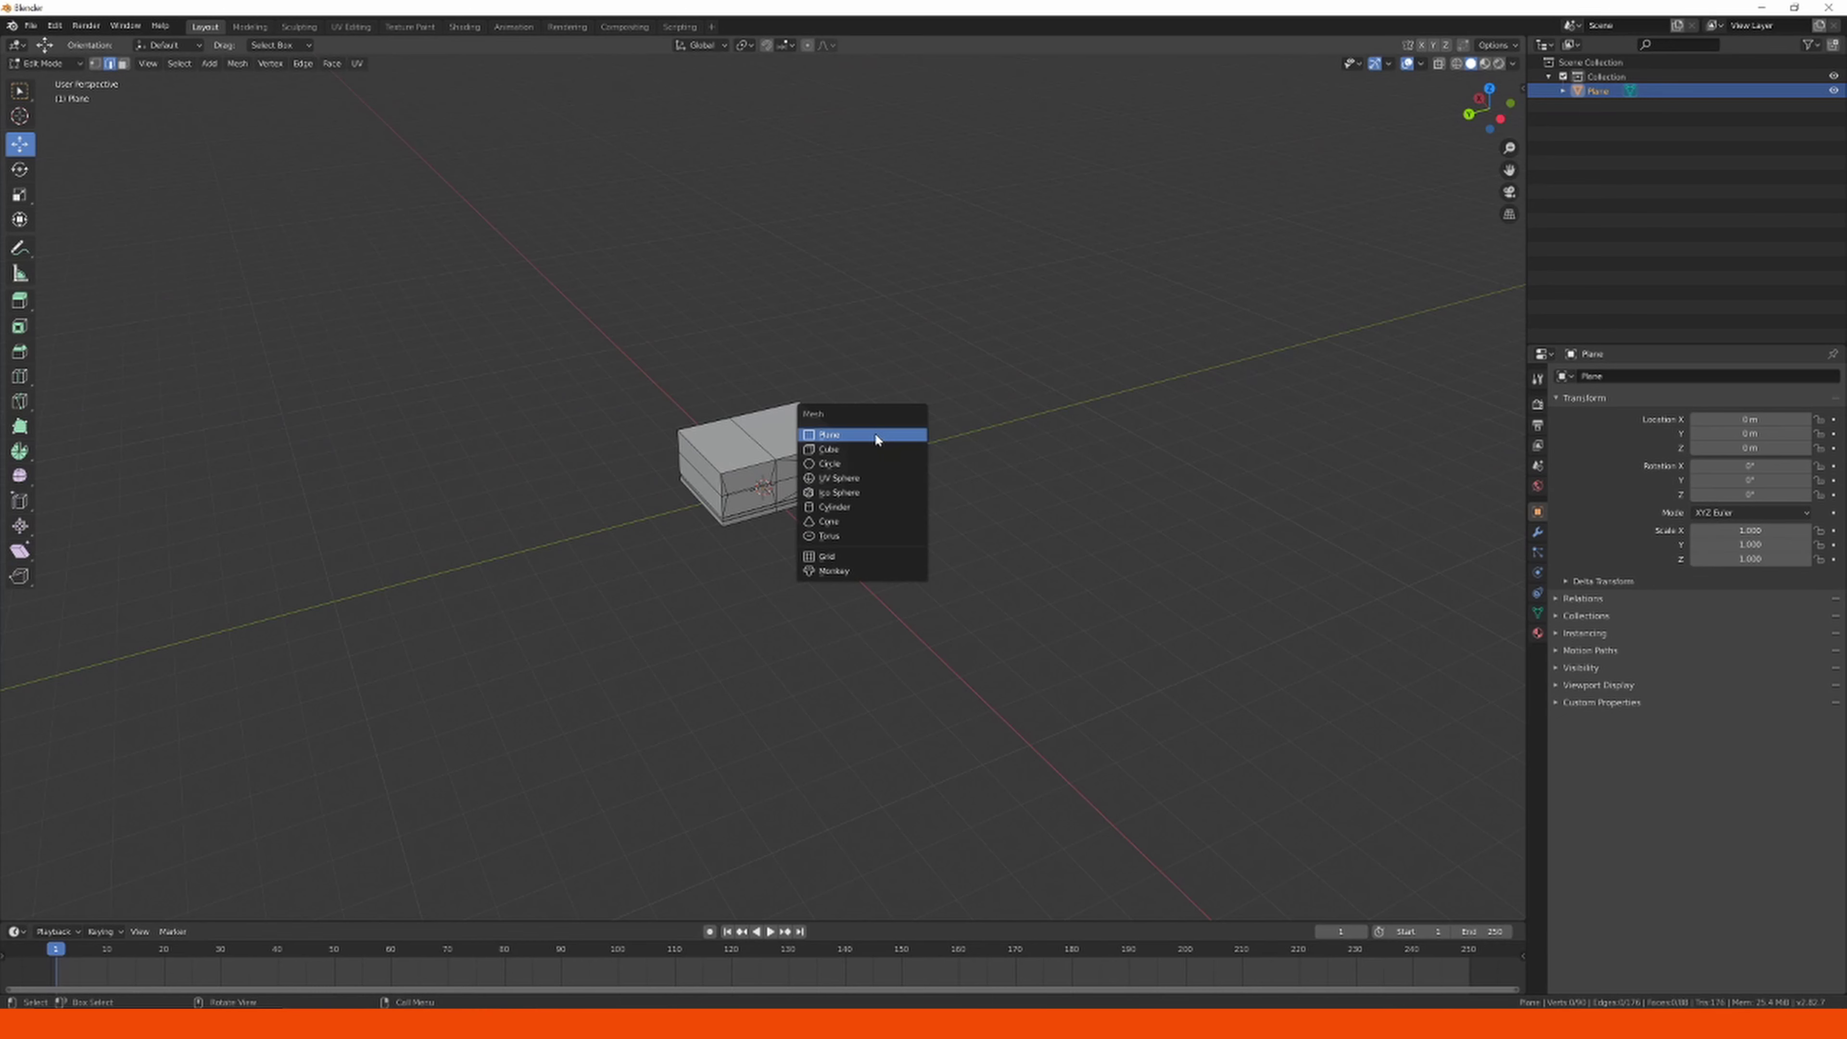
{"action": "left_click", "coordinate": [875, 434]}
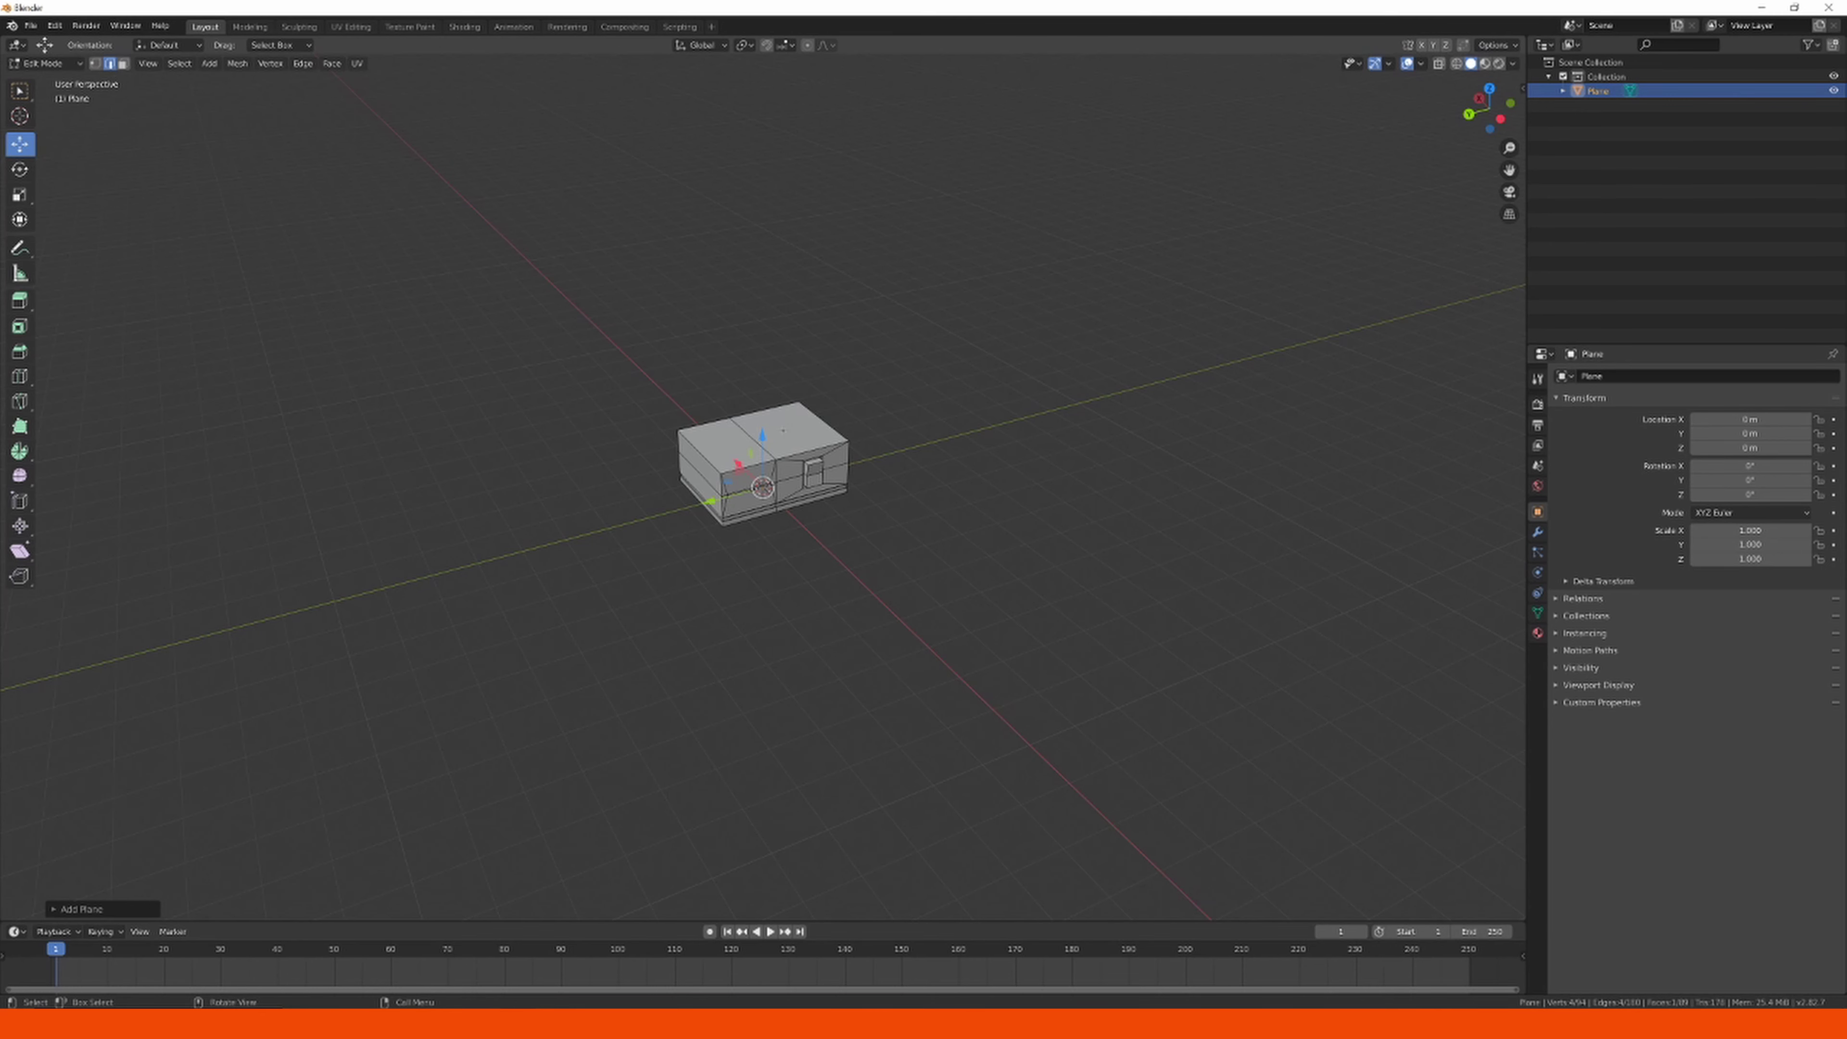
{"action": "left_click_drag", "start_coordinate": [762, 436], "coordinate": [766, 379]}
{"action": "scroll", "coordinate": [789, 428], "scroll_direction": "up", "scroll_amount": 3}
{"action": "middle_click_drag", "start_coordinate": [792, 430], "coordinate": [756, 459]}
{"action": "scroll", "coordinate": [755, 459], "scroll_direction": "up", "scroll_amount": 6}
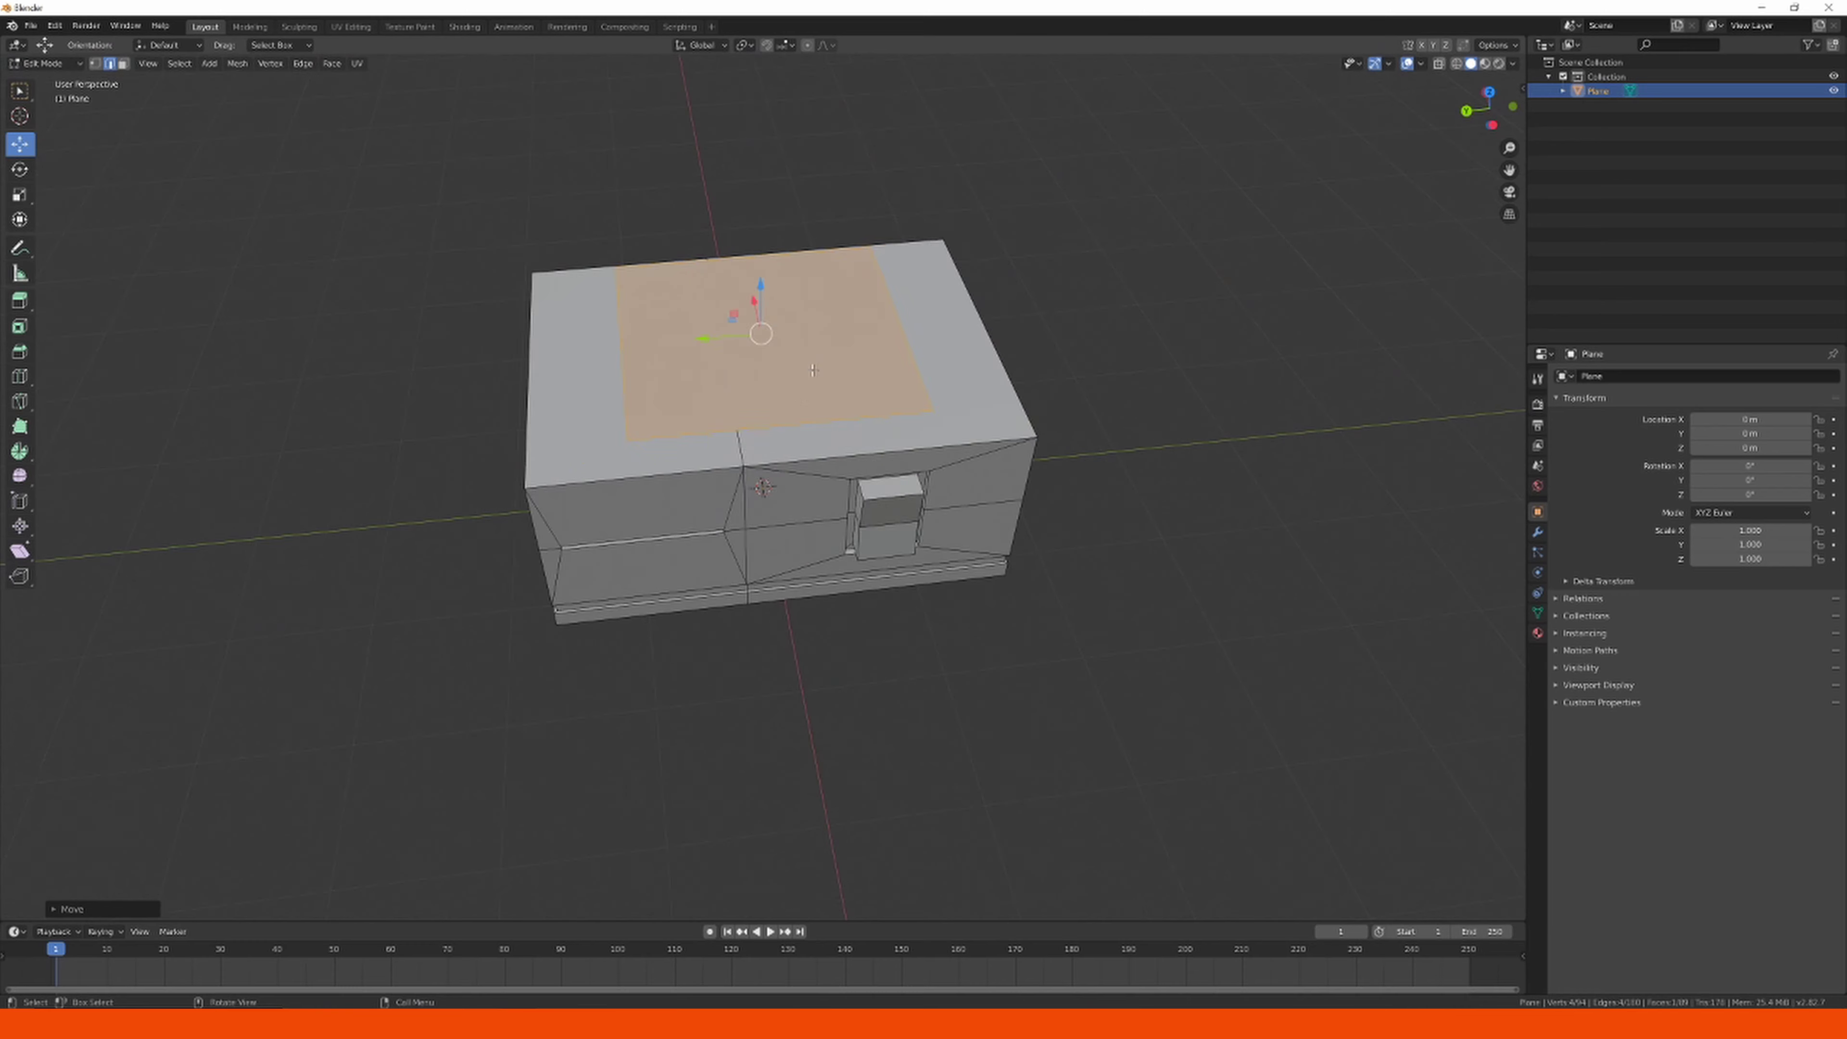
Scale the plane above the box down evenly so it covers only a central part of the top.
{"action": "middle_click_drag", "start_coordinate": [827, 514], "coordinate": [830, 480], "text": "shift"}
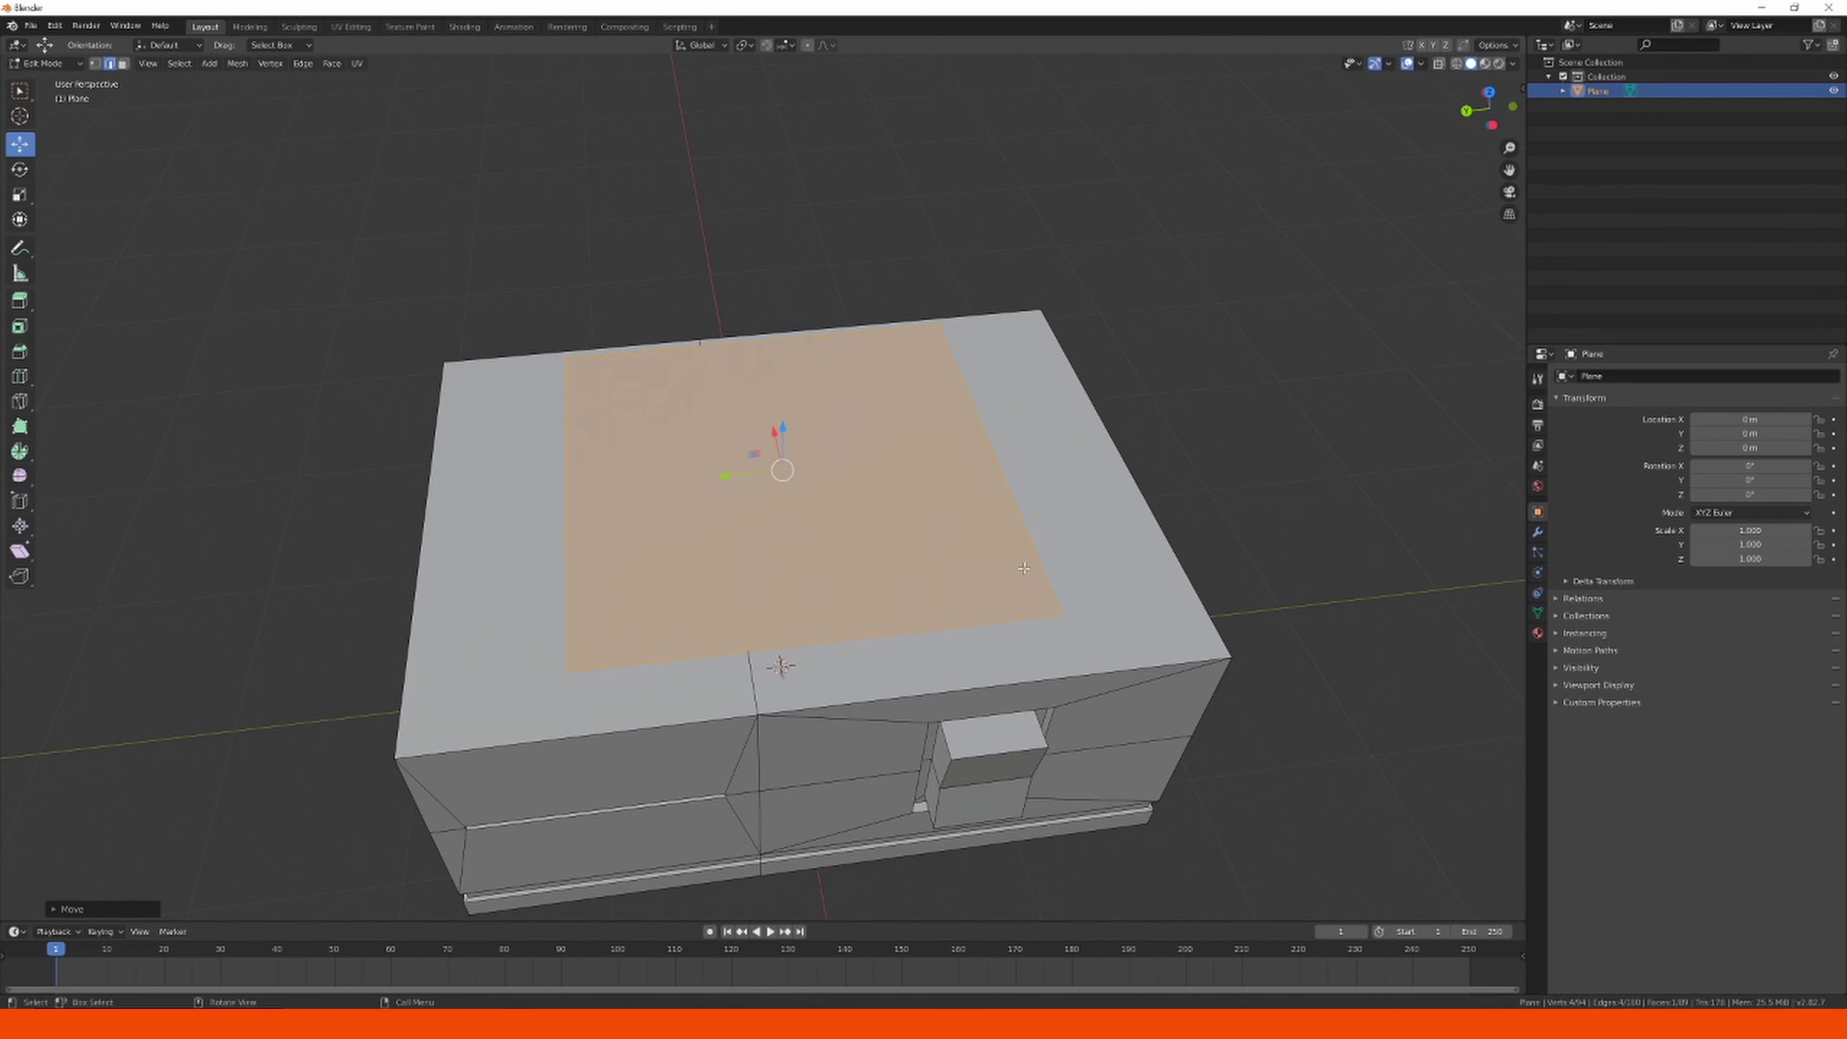
{"action": "key", "text": "s"}
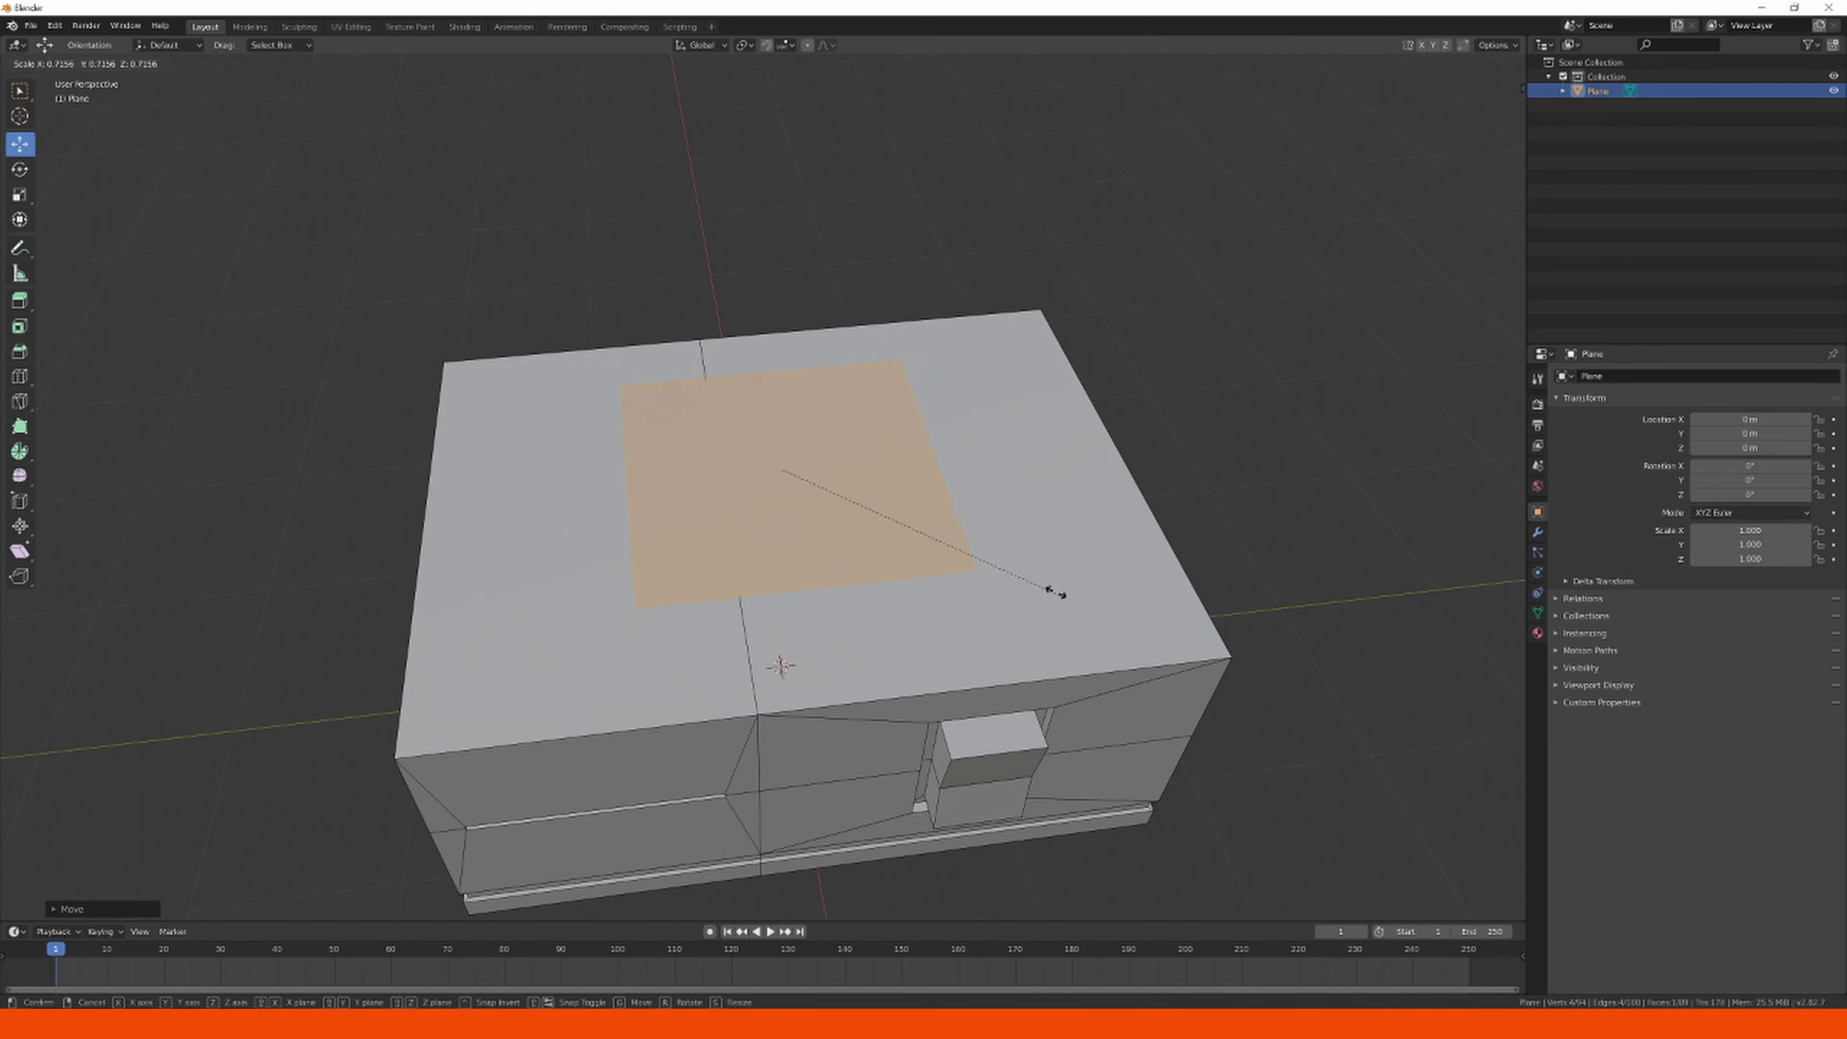
{"action": "left_click", "coordinate": [1011, 572]}
Lower the plane along Z in front orthographic view until it lies level with the top of the box.
{"action": "middle_click_drag", "start_coordinate": [1011, 572], "coordinate": [972, 525]}
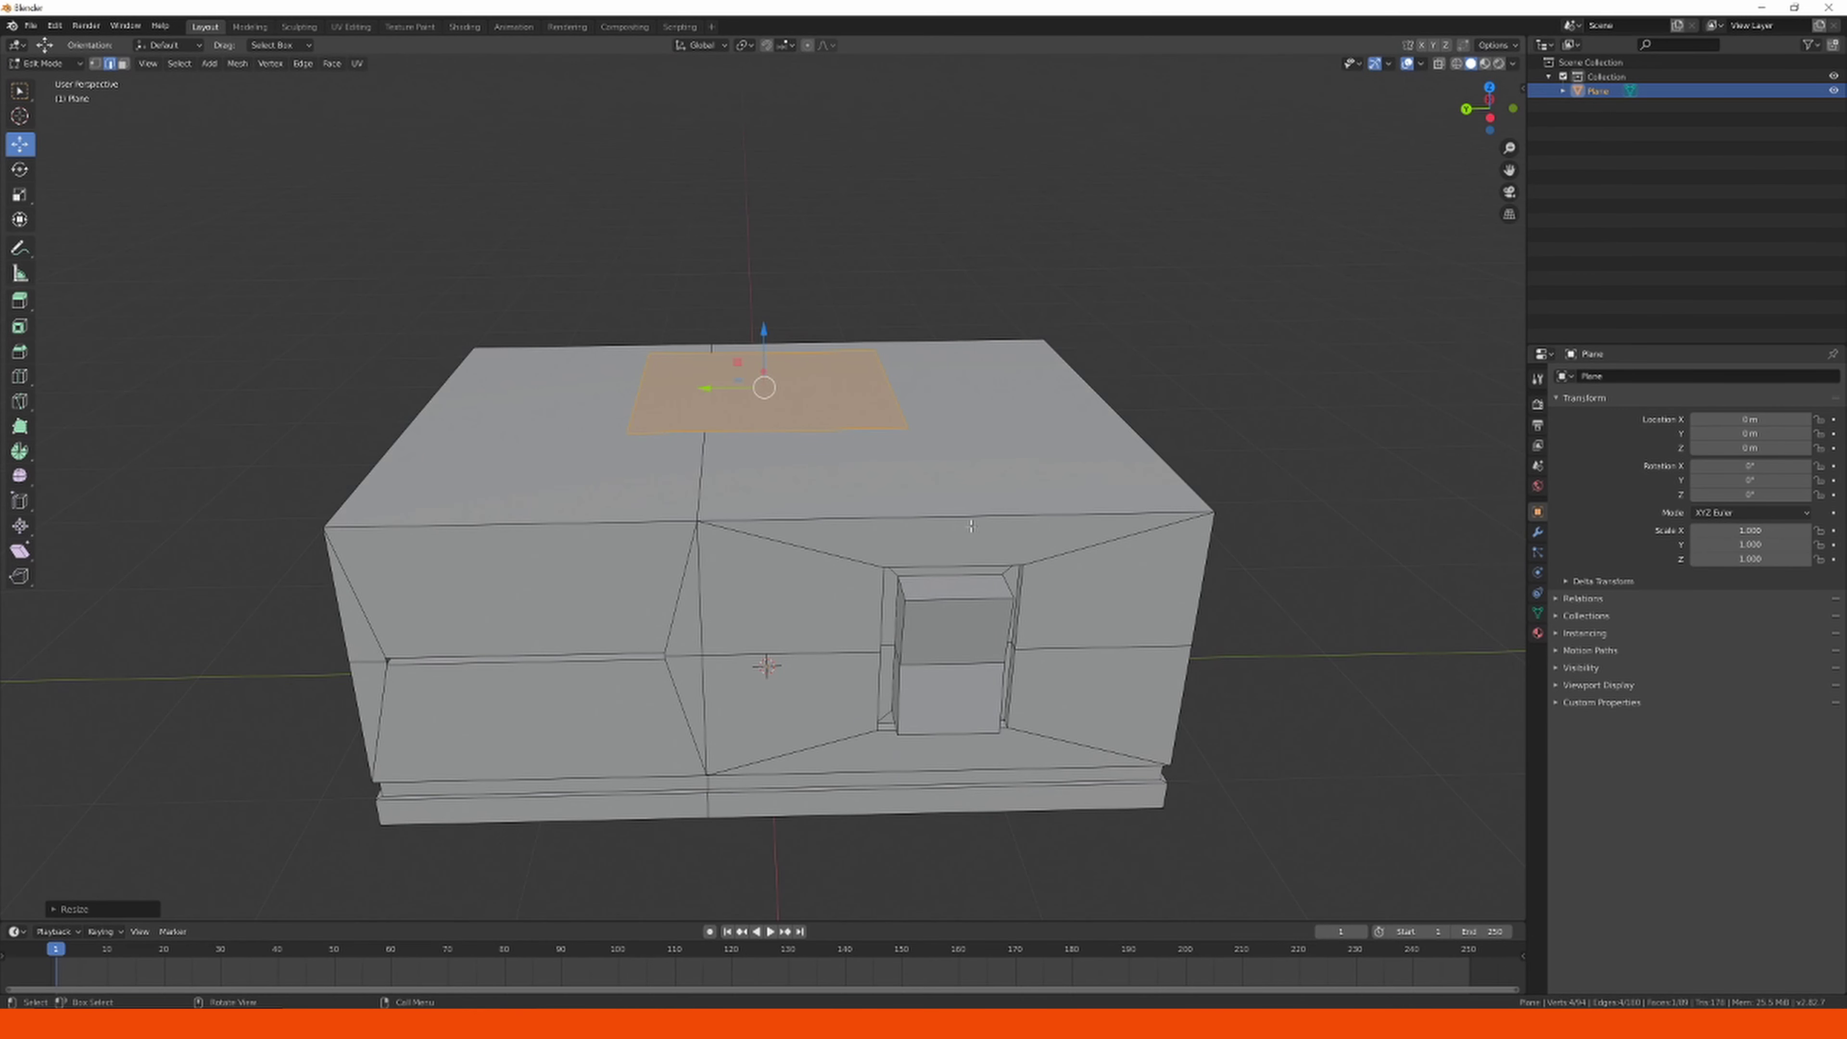
{"action": "key", "text": "KP_1"}
{"action": "scroll", "coordinate": [895, 454], "scroll_direction": "up", "scroll_amount": 3}
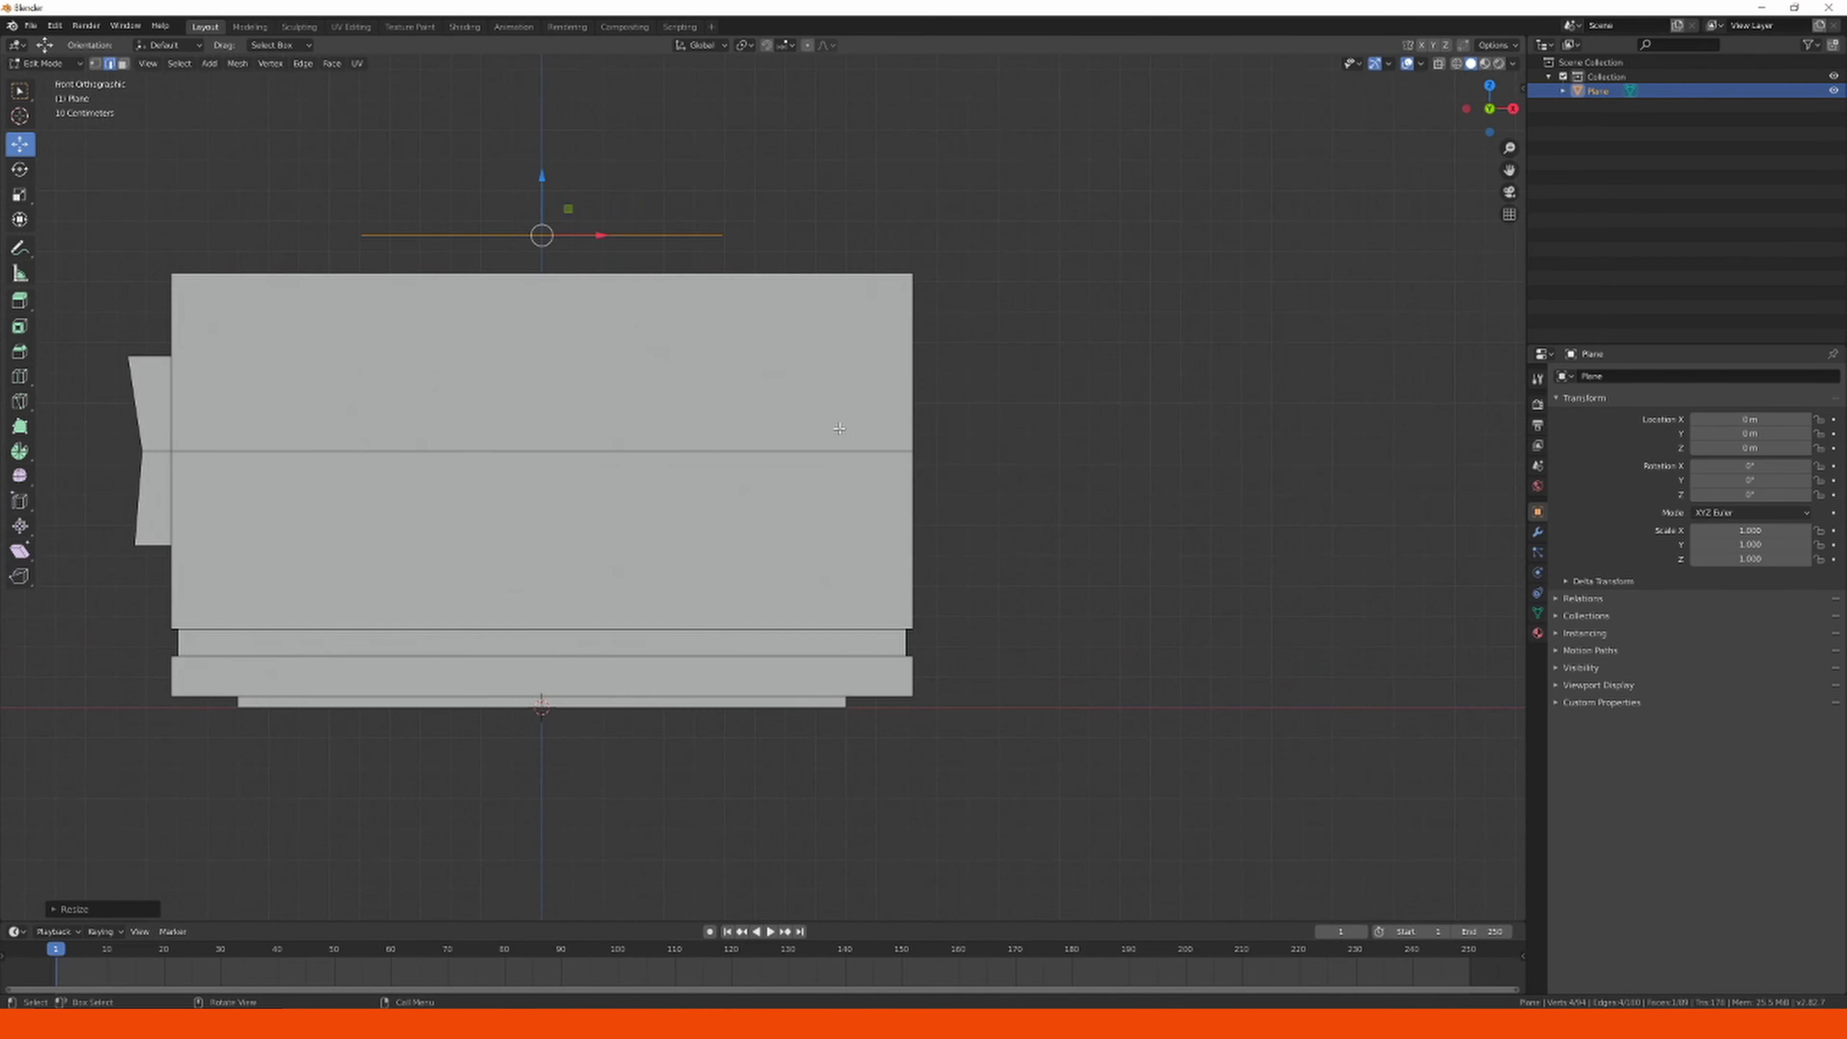
{"action": "middle_click_drag", "start_coordinate": [493, 194], "coordinate": [706, 399], "text": "shift"}
{"action": "scroll", "coordinate": [705, 399], "scroll_direction": "up", "scroll_amount": 3}
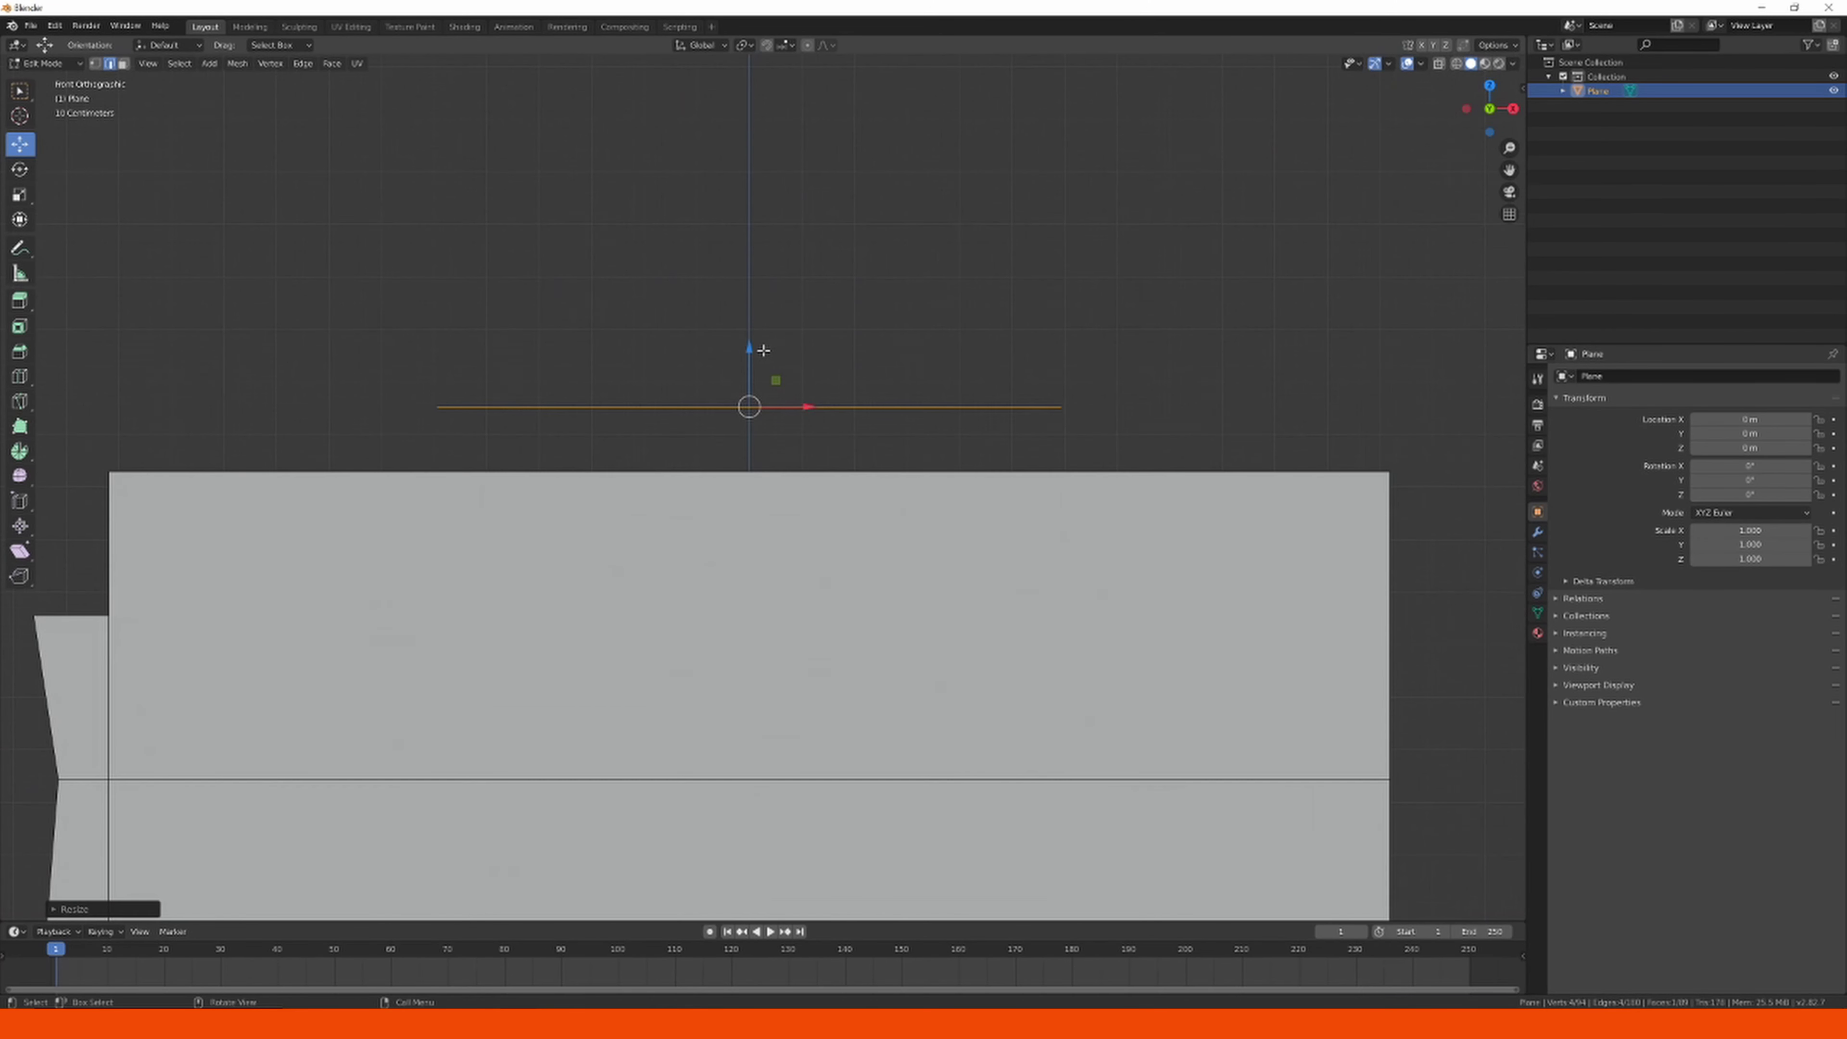
{"action": "left_click_drag", "start_coordinate": [749, 348], "coordinate": [771, 415]}
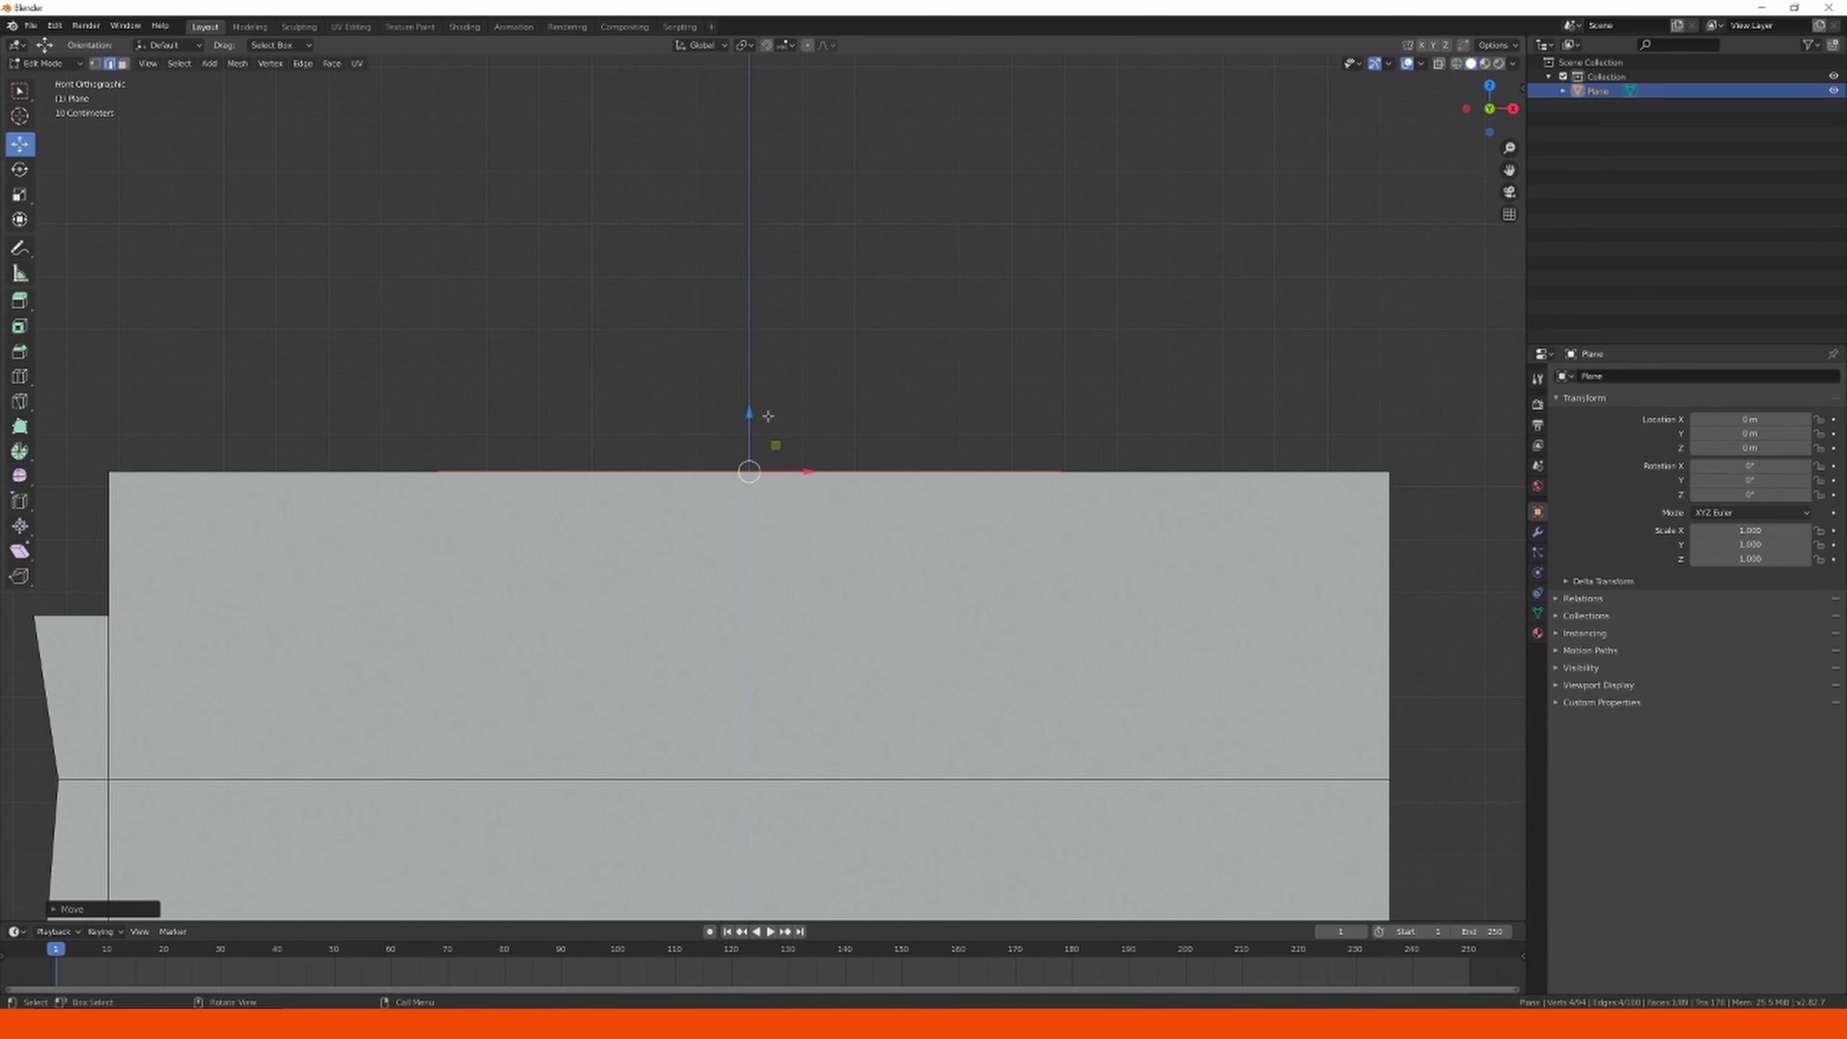
Extrude the plane upward about 0.23 m into a low block on the box's top.
{"action": "scroll", "coordinate": [397, 455], "scroll_direction": "down", "scroll_amount": 5}
{"action": "middle_click_drag", "start_coordinate": [396, 454], "coordinate": [945, 557]}
{"action": "scroll", "coordinate": [752, 606], "scroll_direction": "up", "scroll_amount": 6}
{"action": "scroll", "coordinate": [762, 647], "scroll_direction": "down", "scroll_amount": 6}
{"action": "key", "text": "e"}
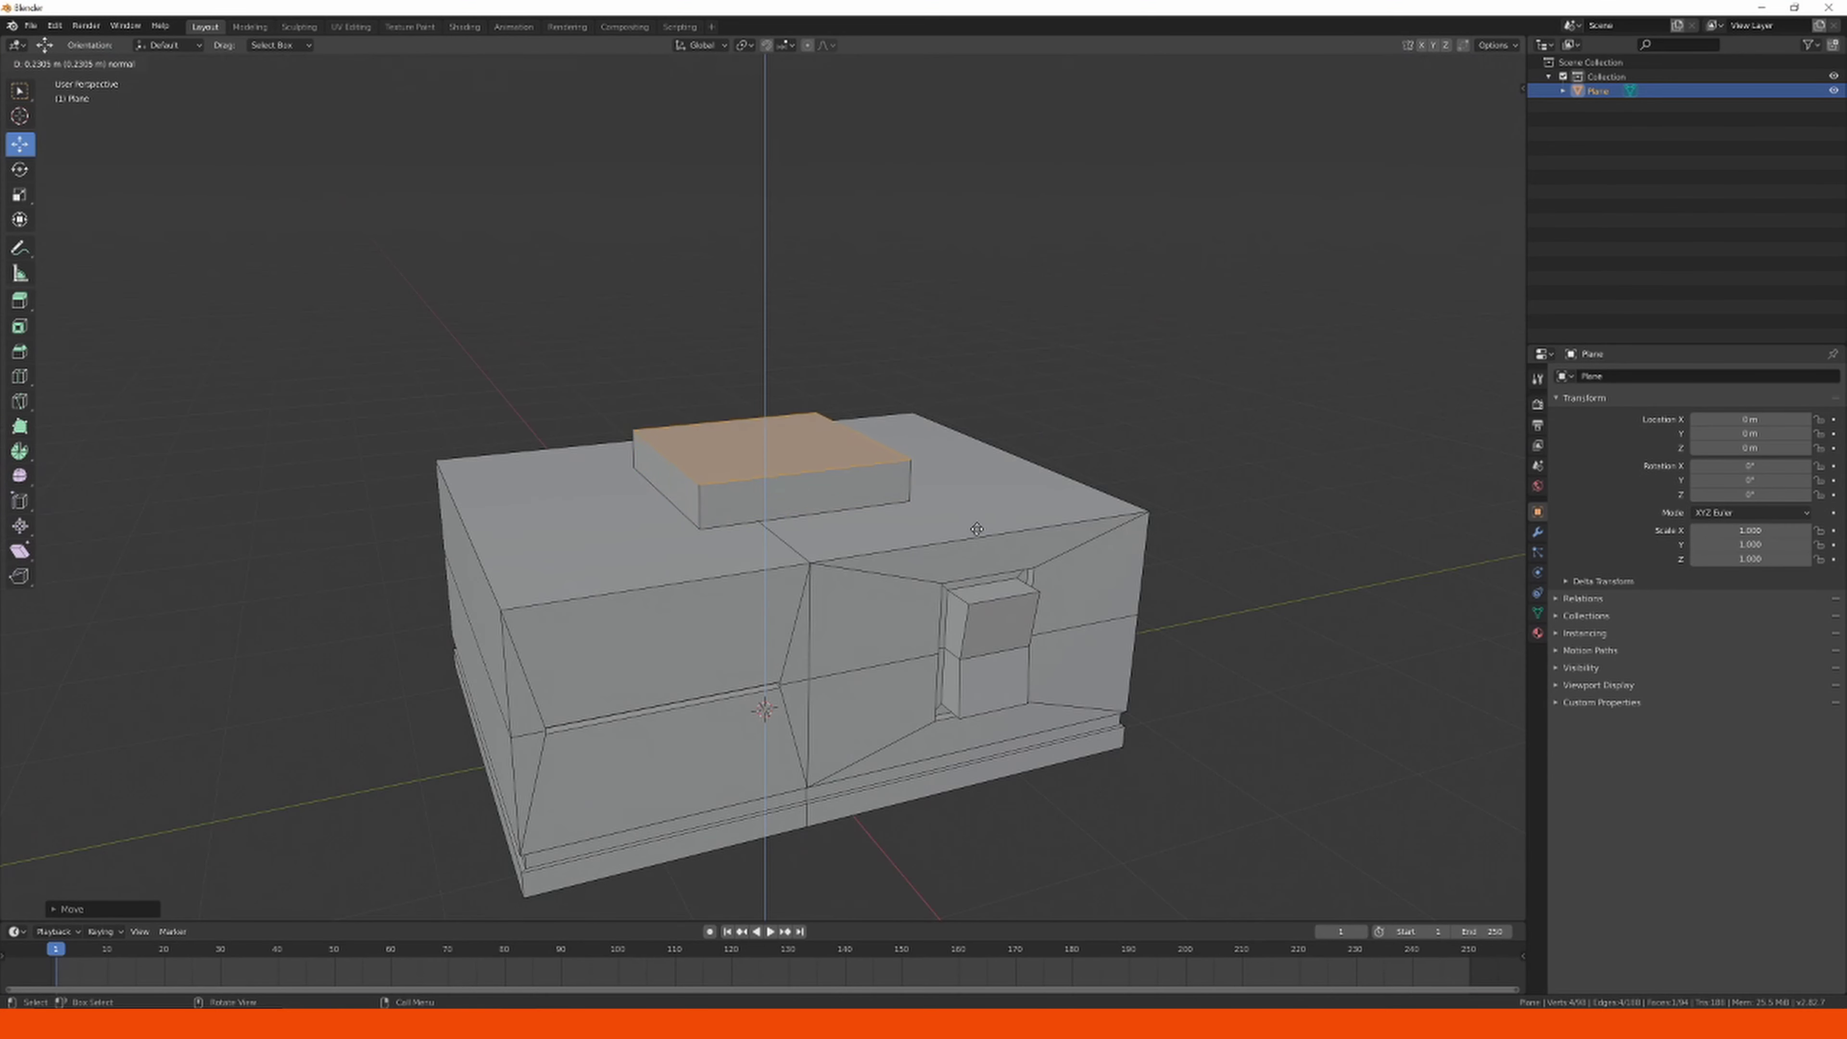
{"action": "left_click", "coordinate": [1016, 539]}
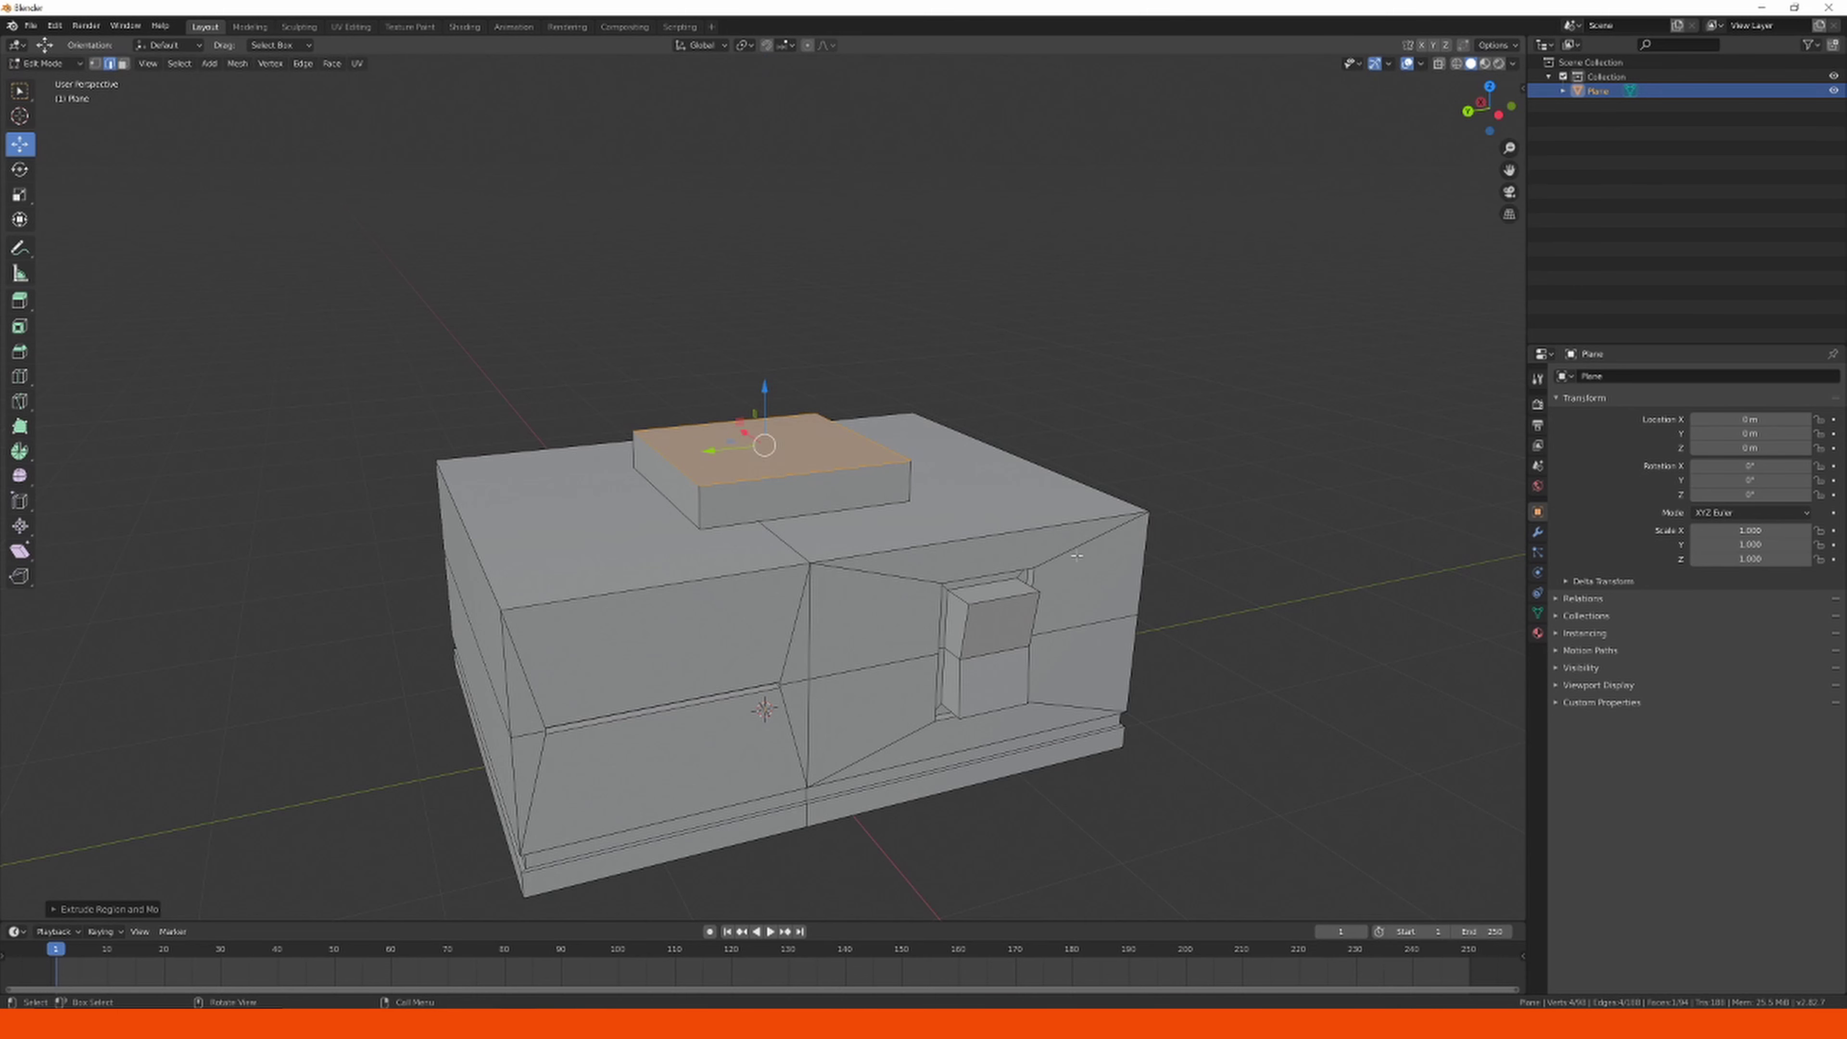
Shrink the low block's top face evenly to form a tapered base, and lower that face slightly along Z.
{"action": "key", "text": "s"}
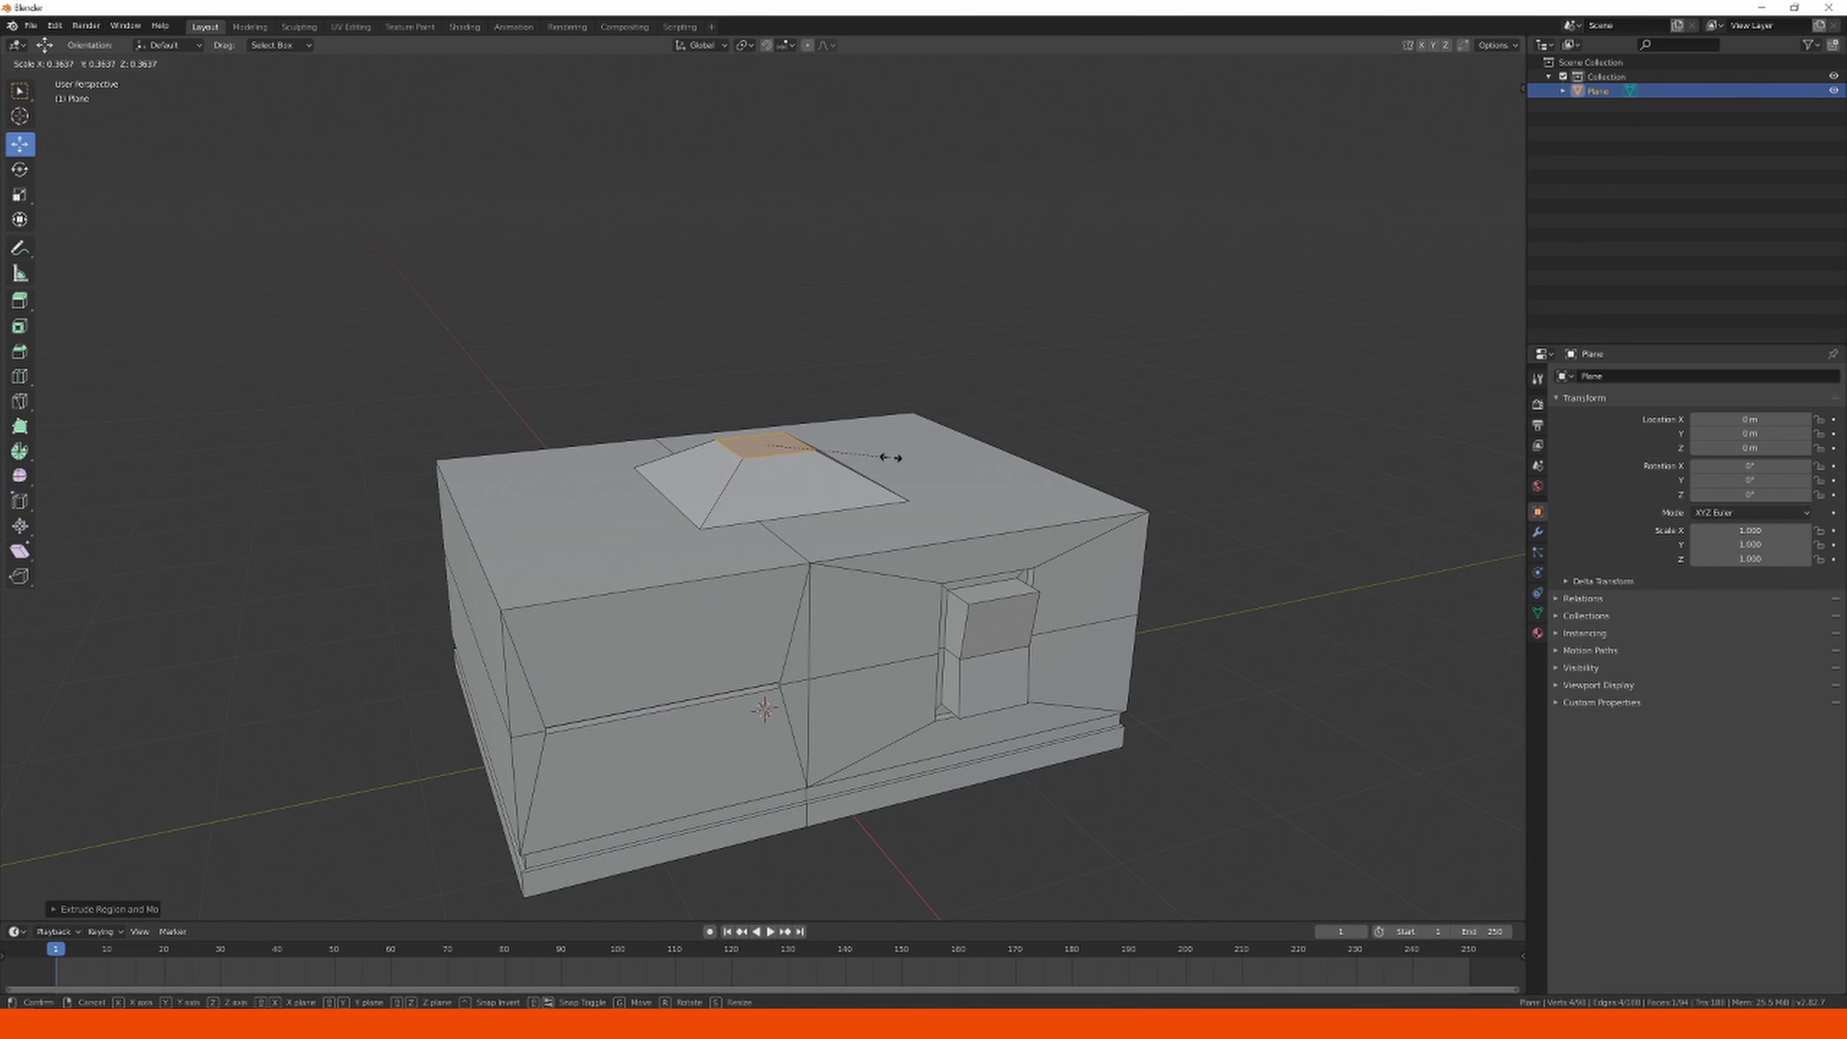
{"action": "left_click", "coordinate": [909, 460]}
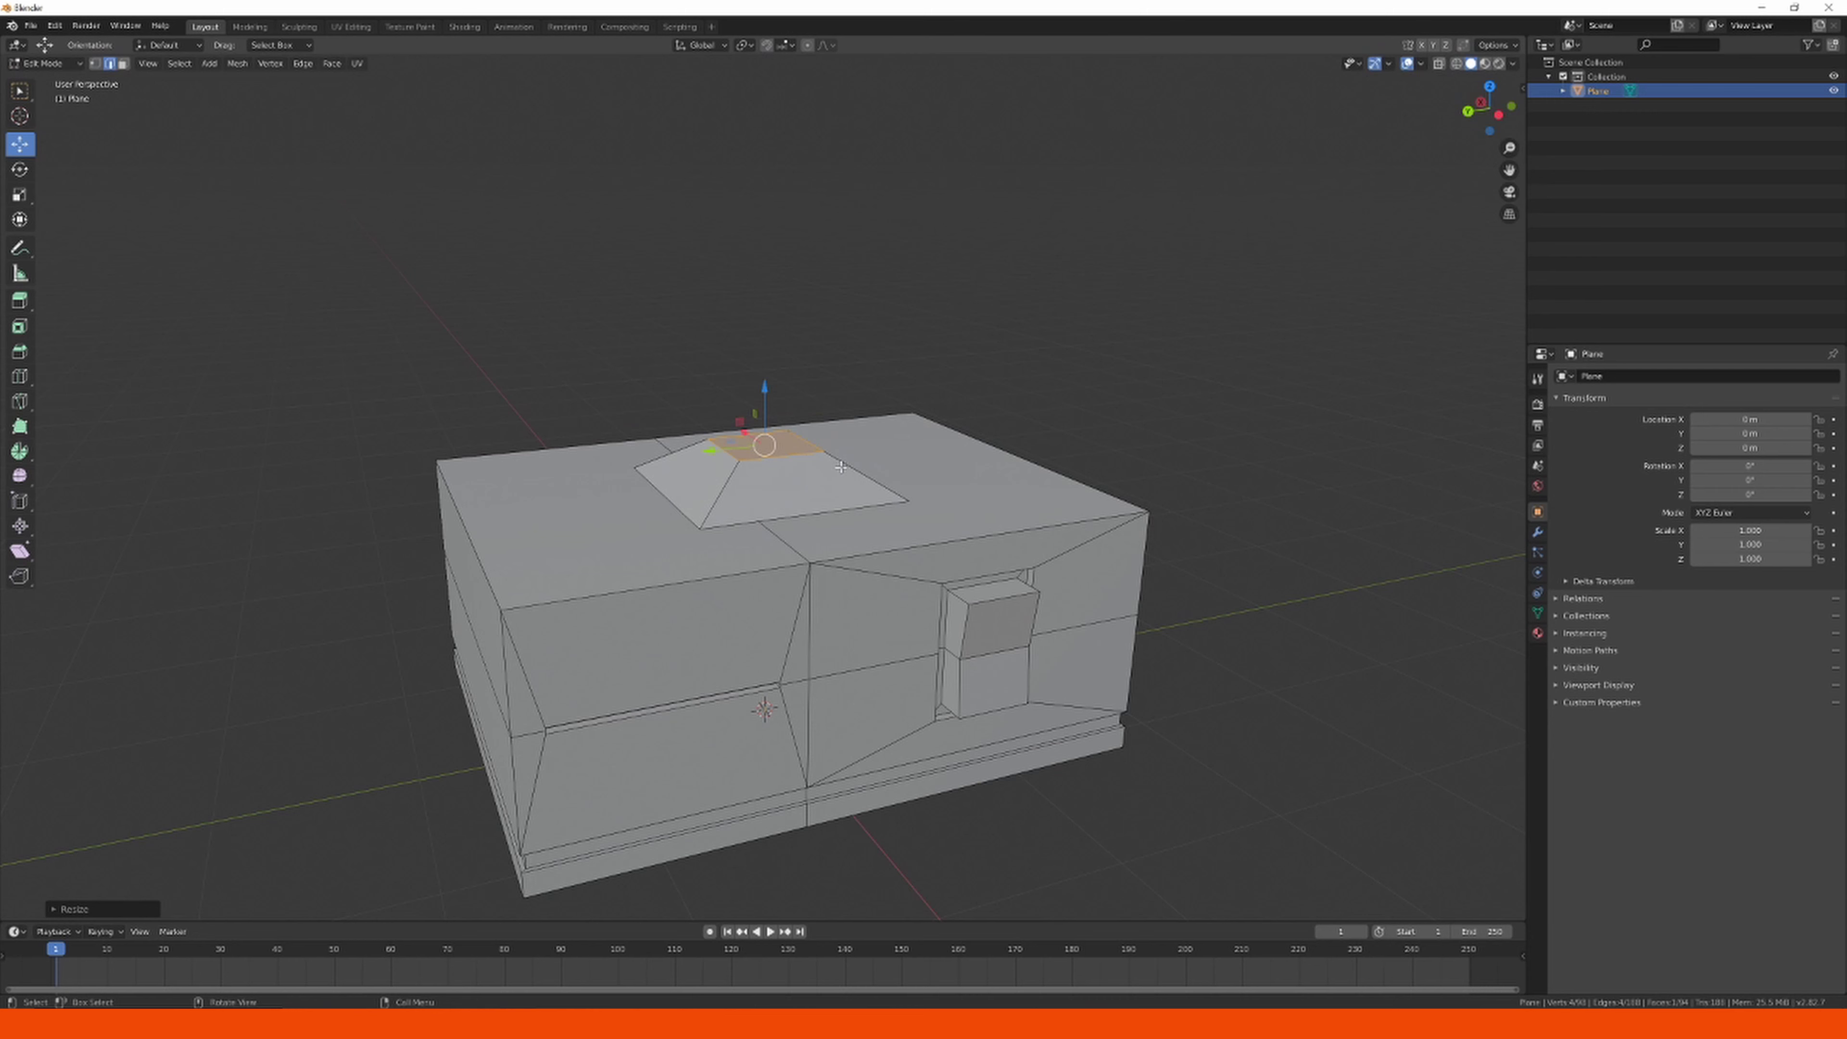
{"action": "left_click_drag", "start_coordinate": [765, 387], "coordinate": [765, 400]}
Inset the tapered base's top face slightly and extrude the inner face upward about 0.13 m as a neck.
{"action": "key", "text": "i"}
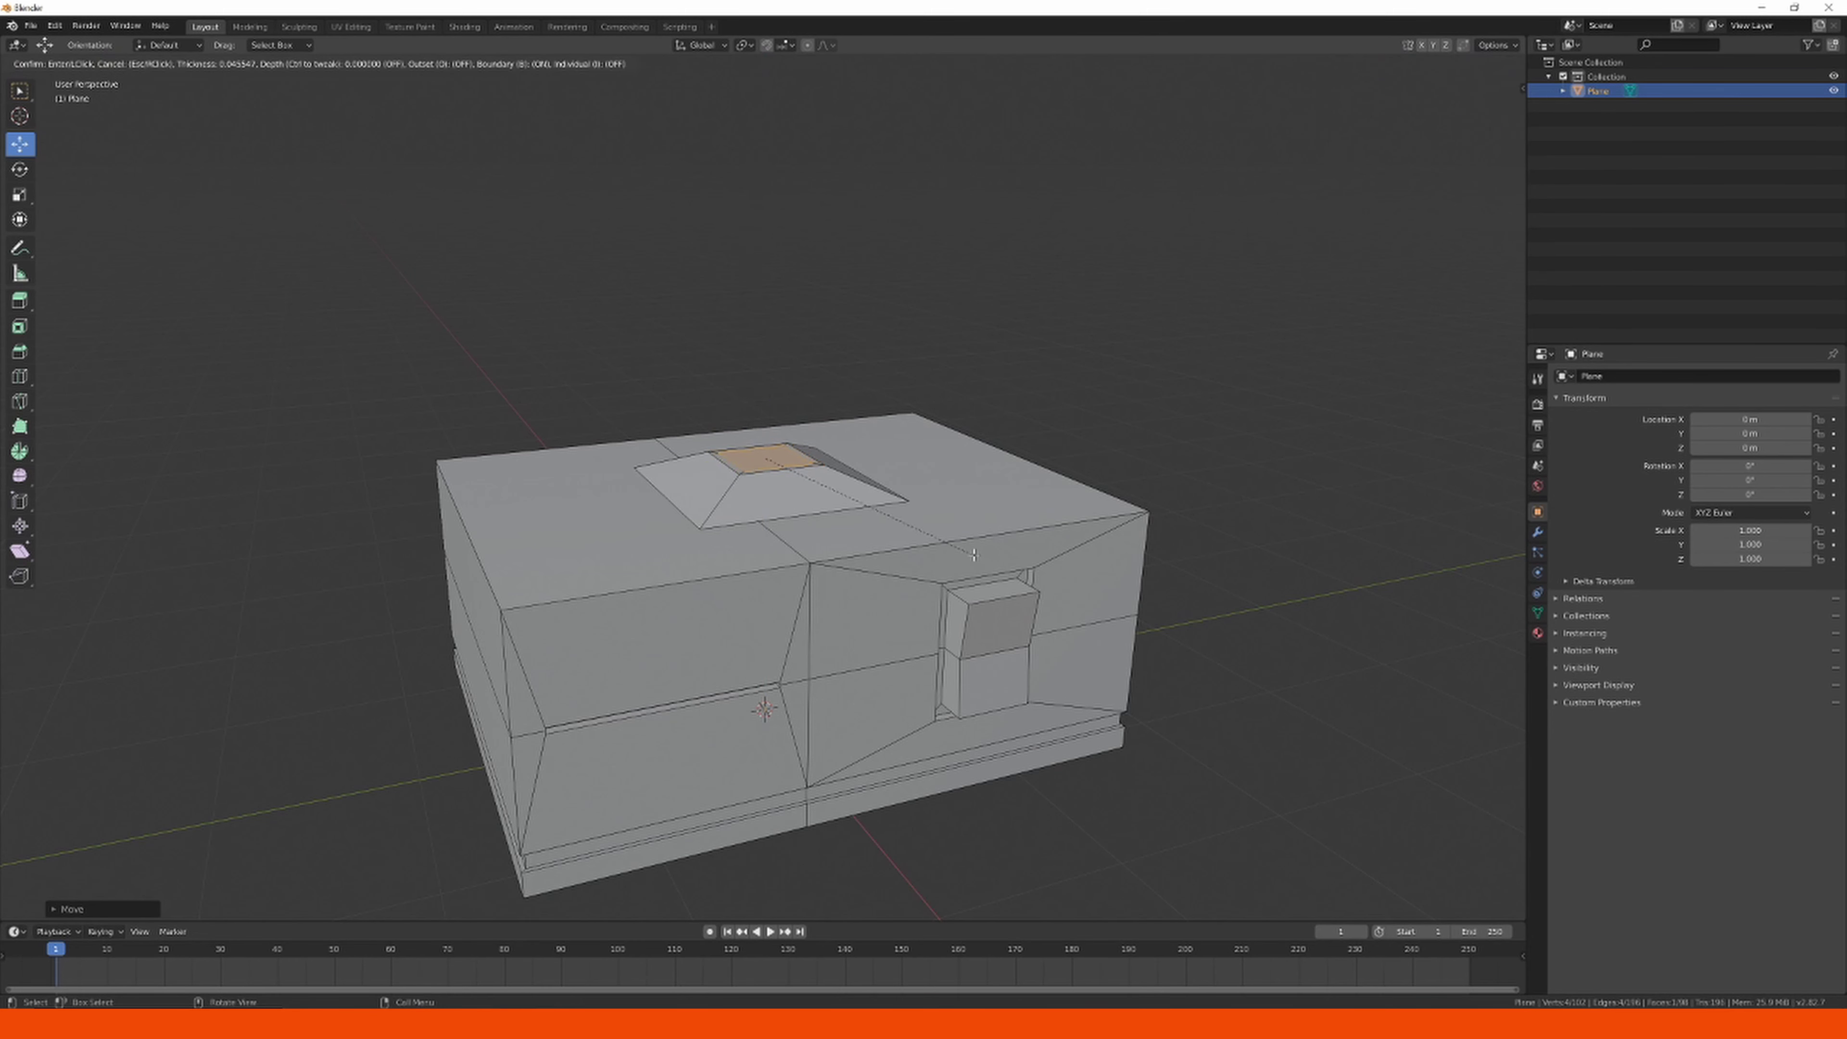
{"action": "left_click", "coordinate": [970, 548]}
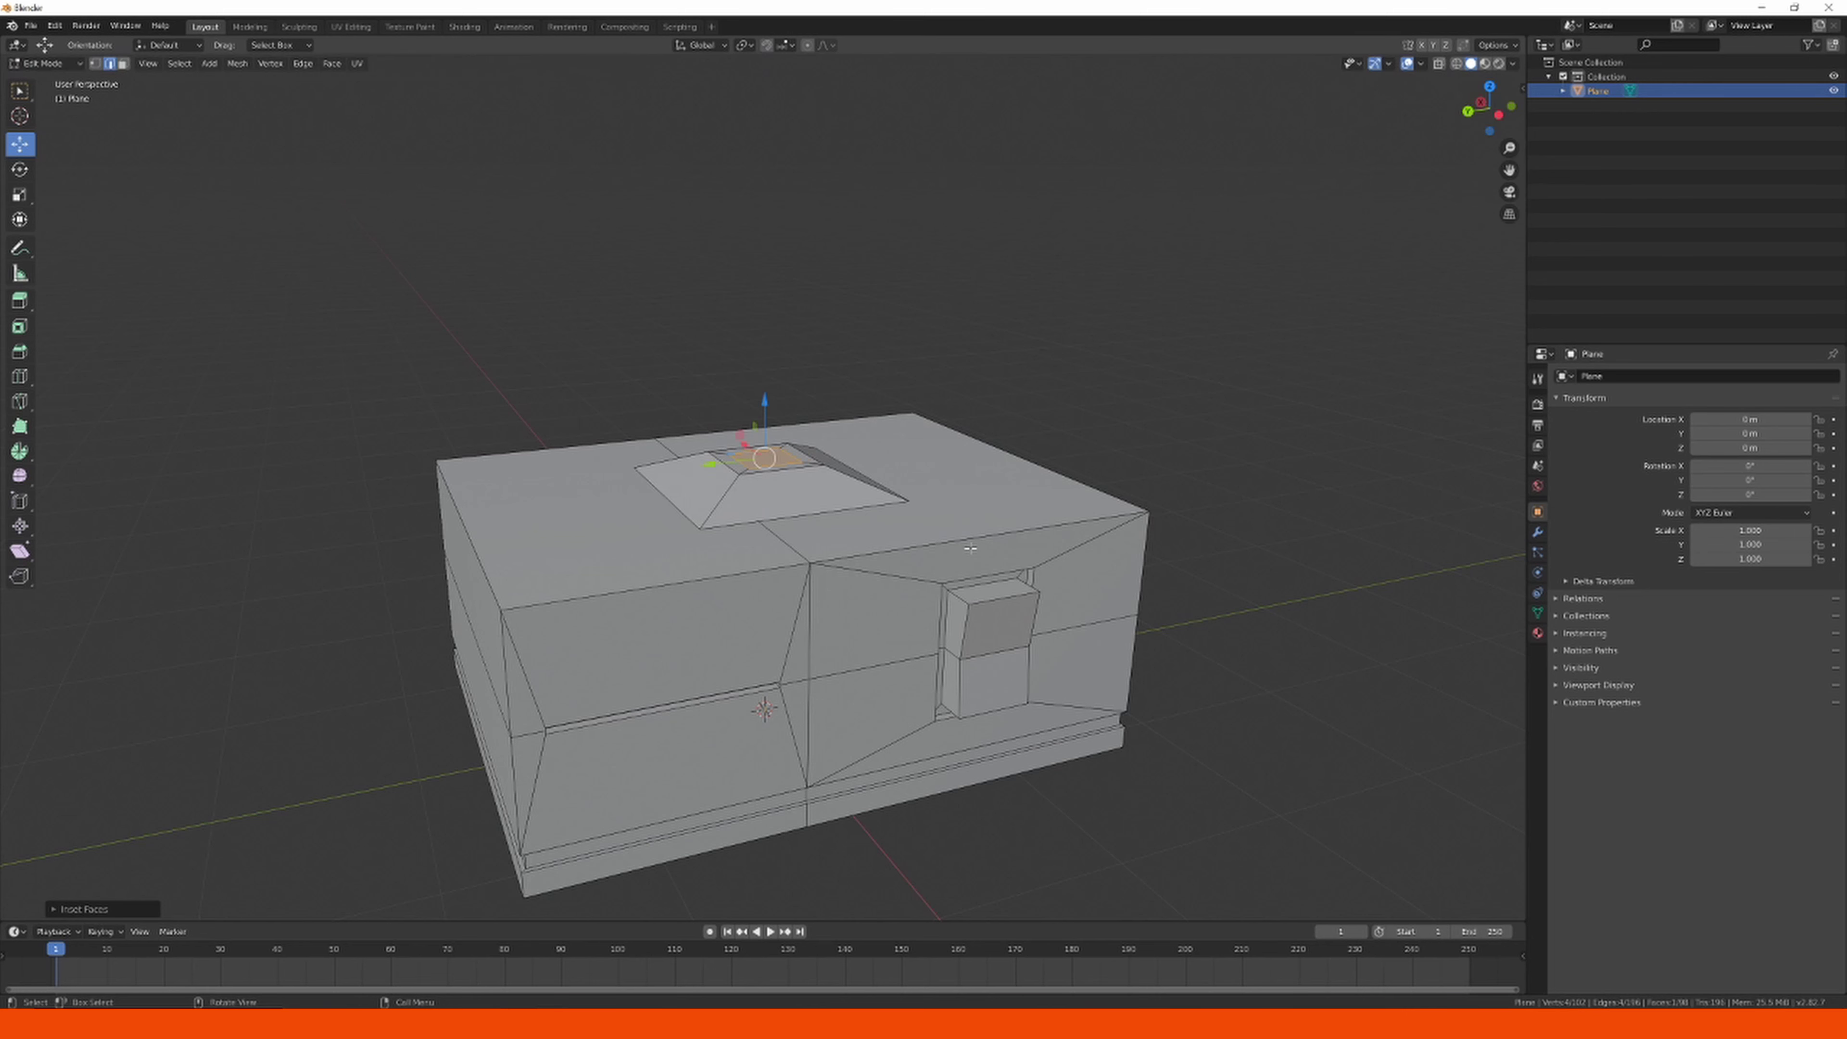
{"action": "key", "text": "e"}
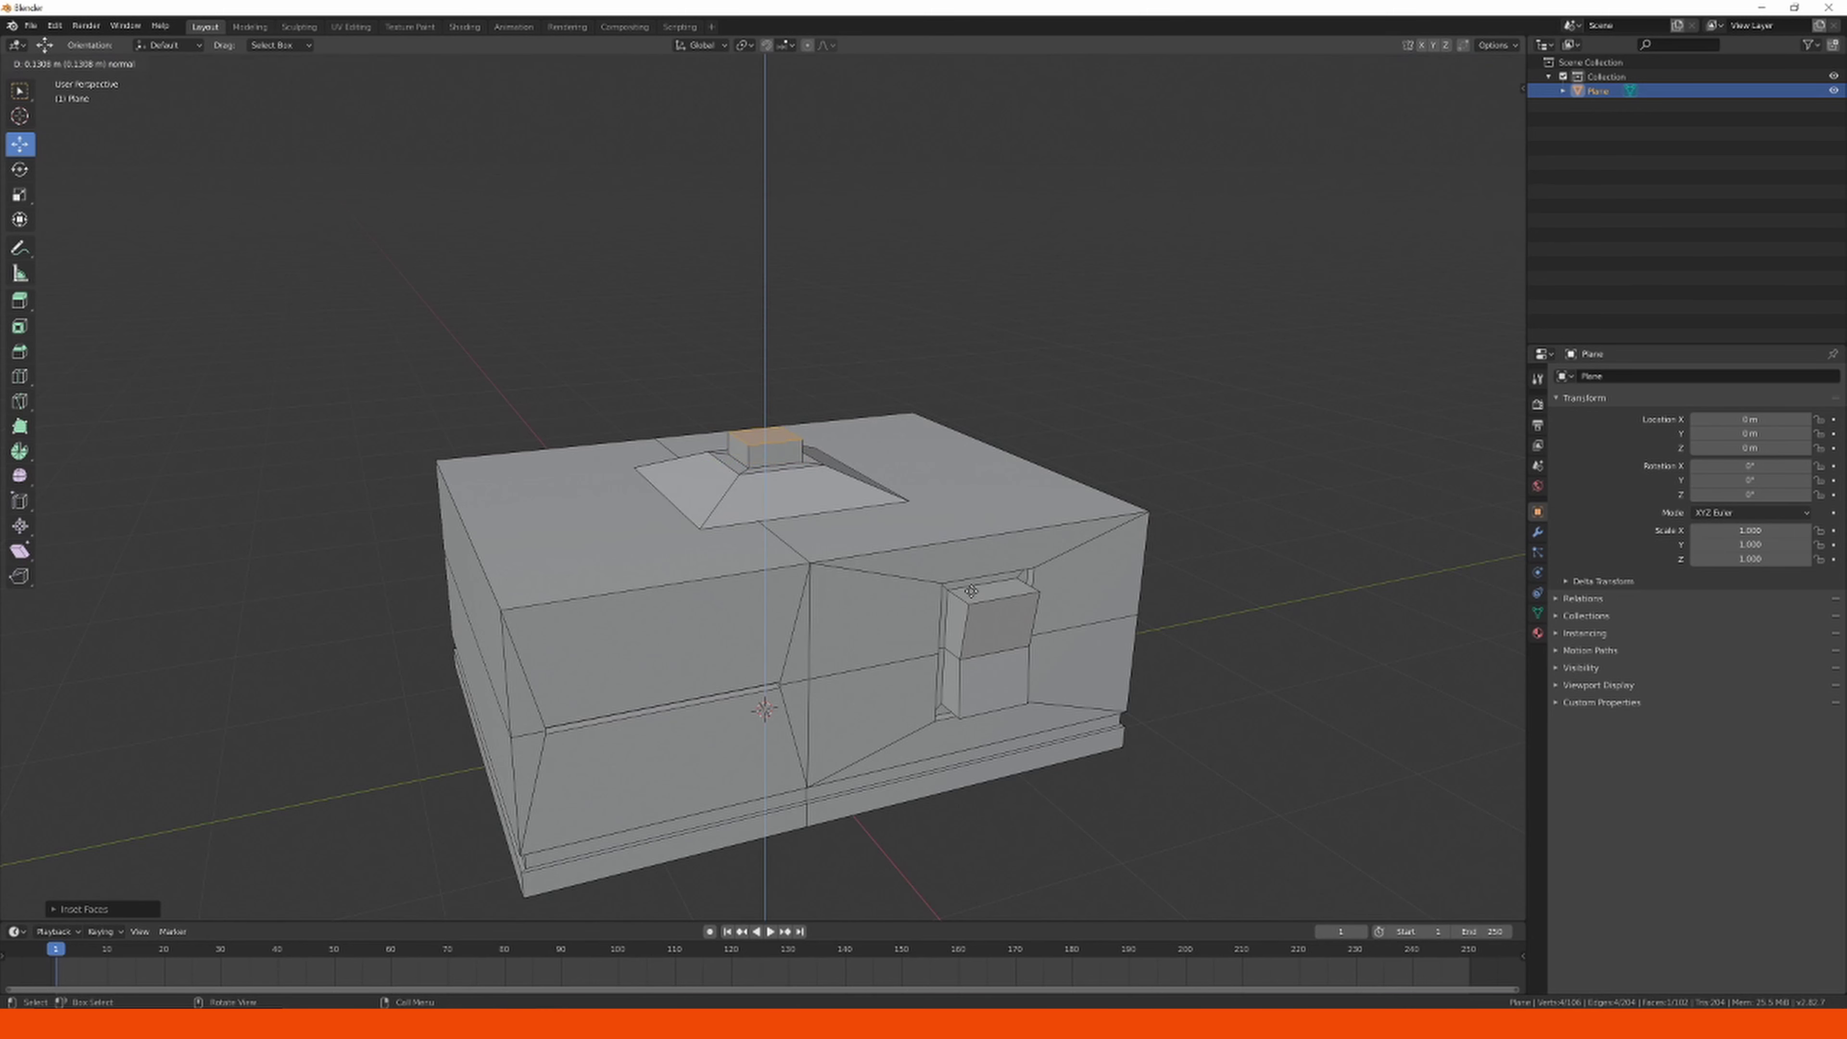
{"action": "left_click", "coordinate": [972, 586]}
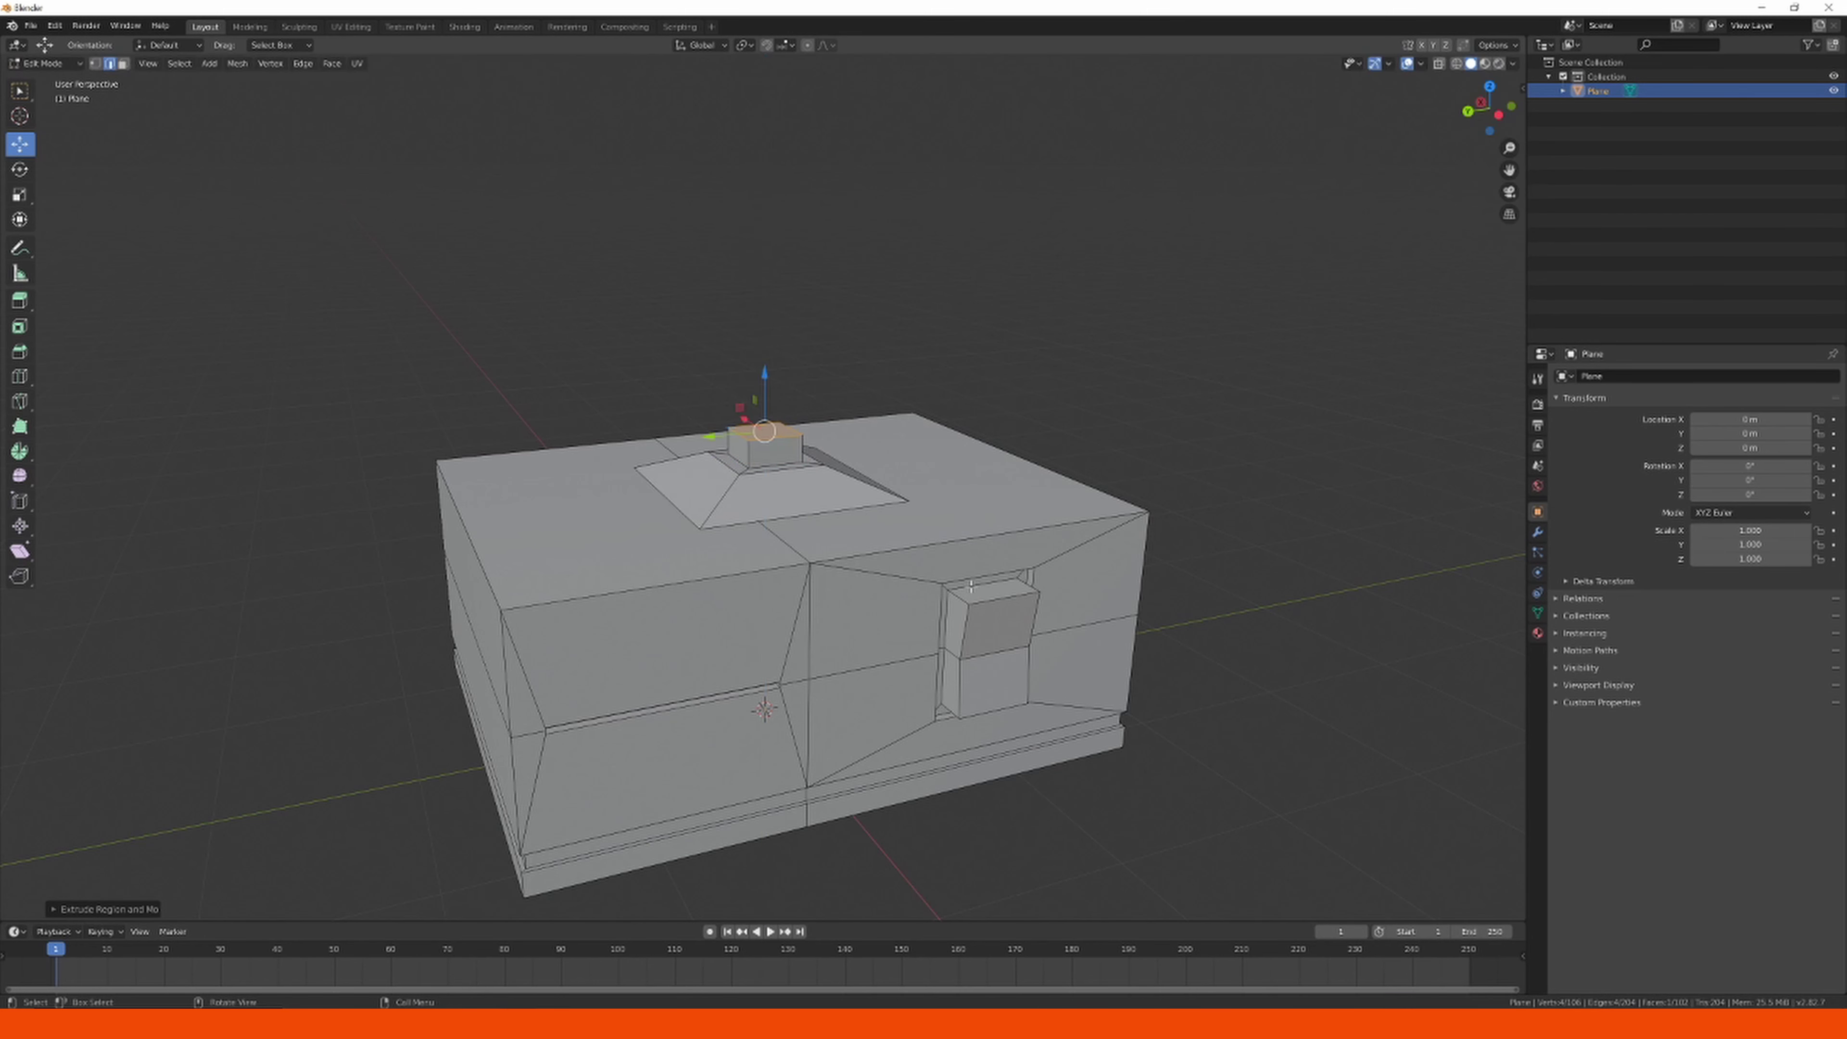
Extrude the neck's top face another 0.13 m or so upward and scale it up evenly into a large overhanging face.
{"action": "middle_click_drag", "start_coordinate": [972, 586], "coordinate": [968, 570]}
{"action": "key", "text": "e"}
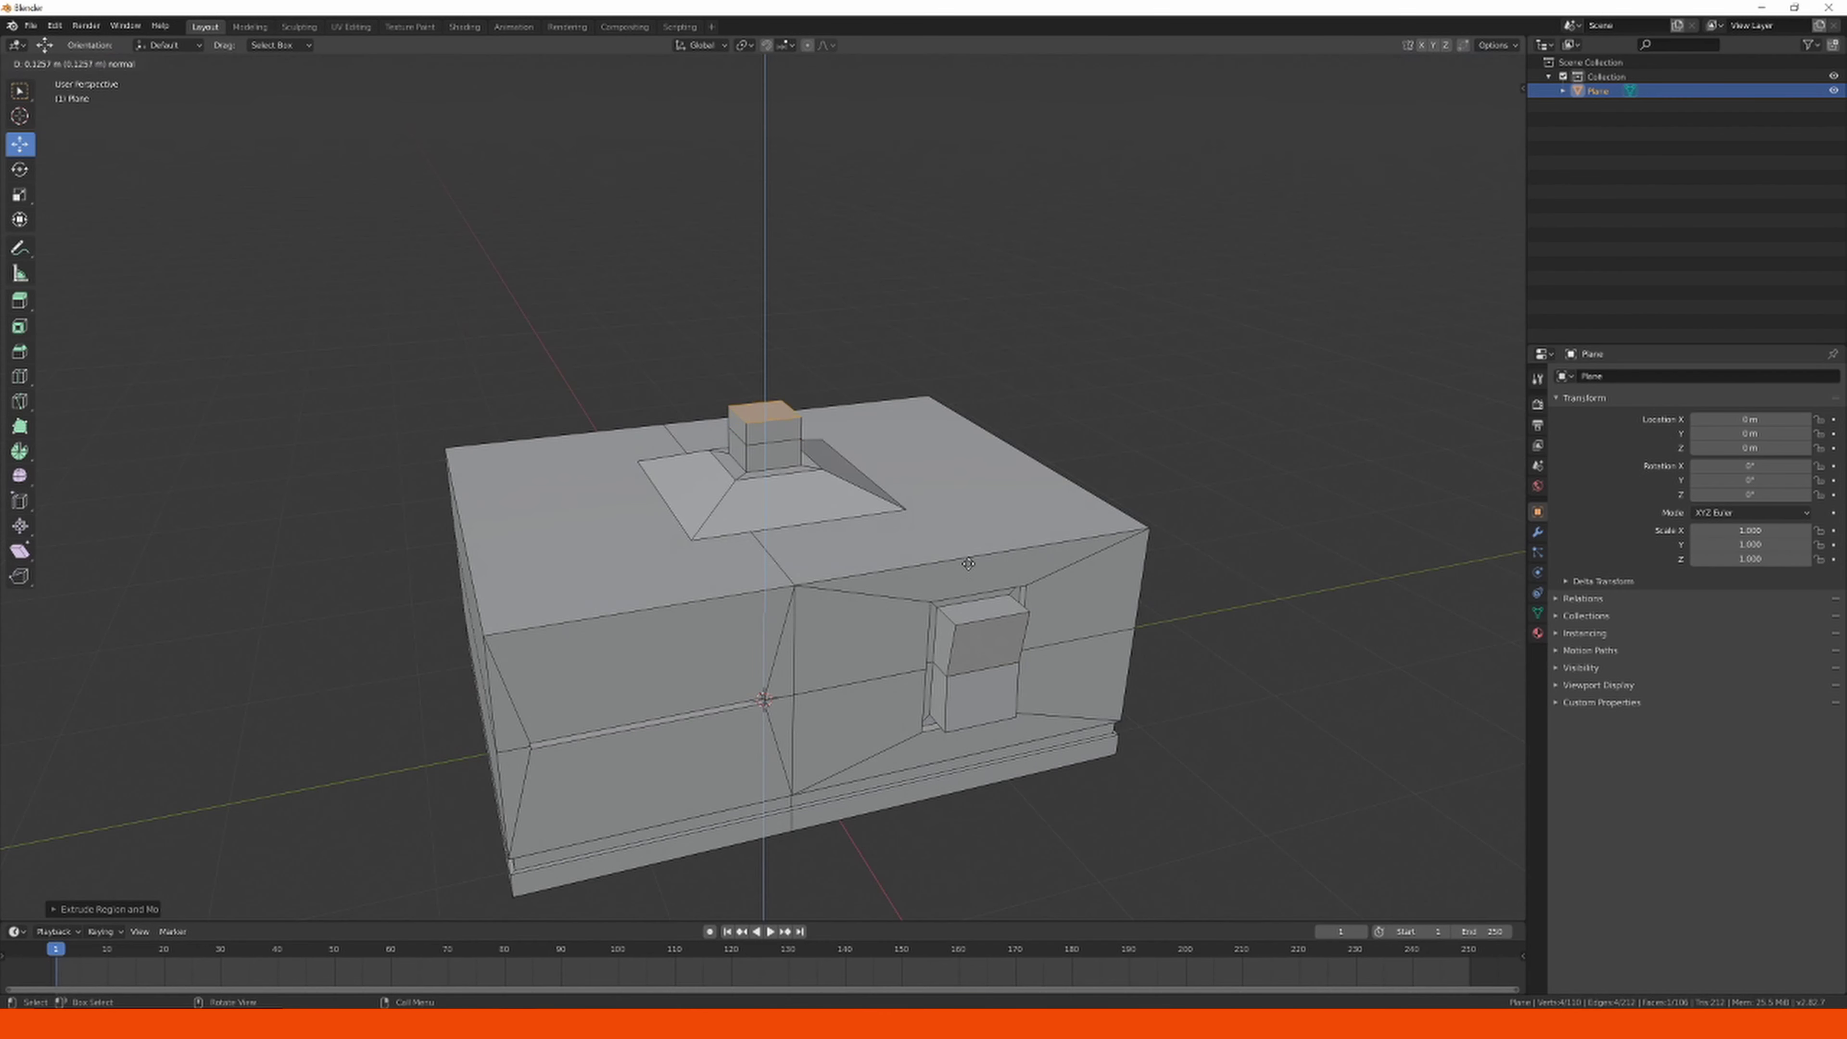
{"action": "left_click", "coordinate": [968, 564]}
{"action": "key", "text": "s"}
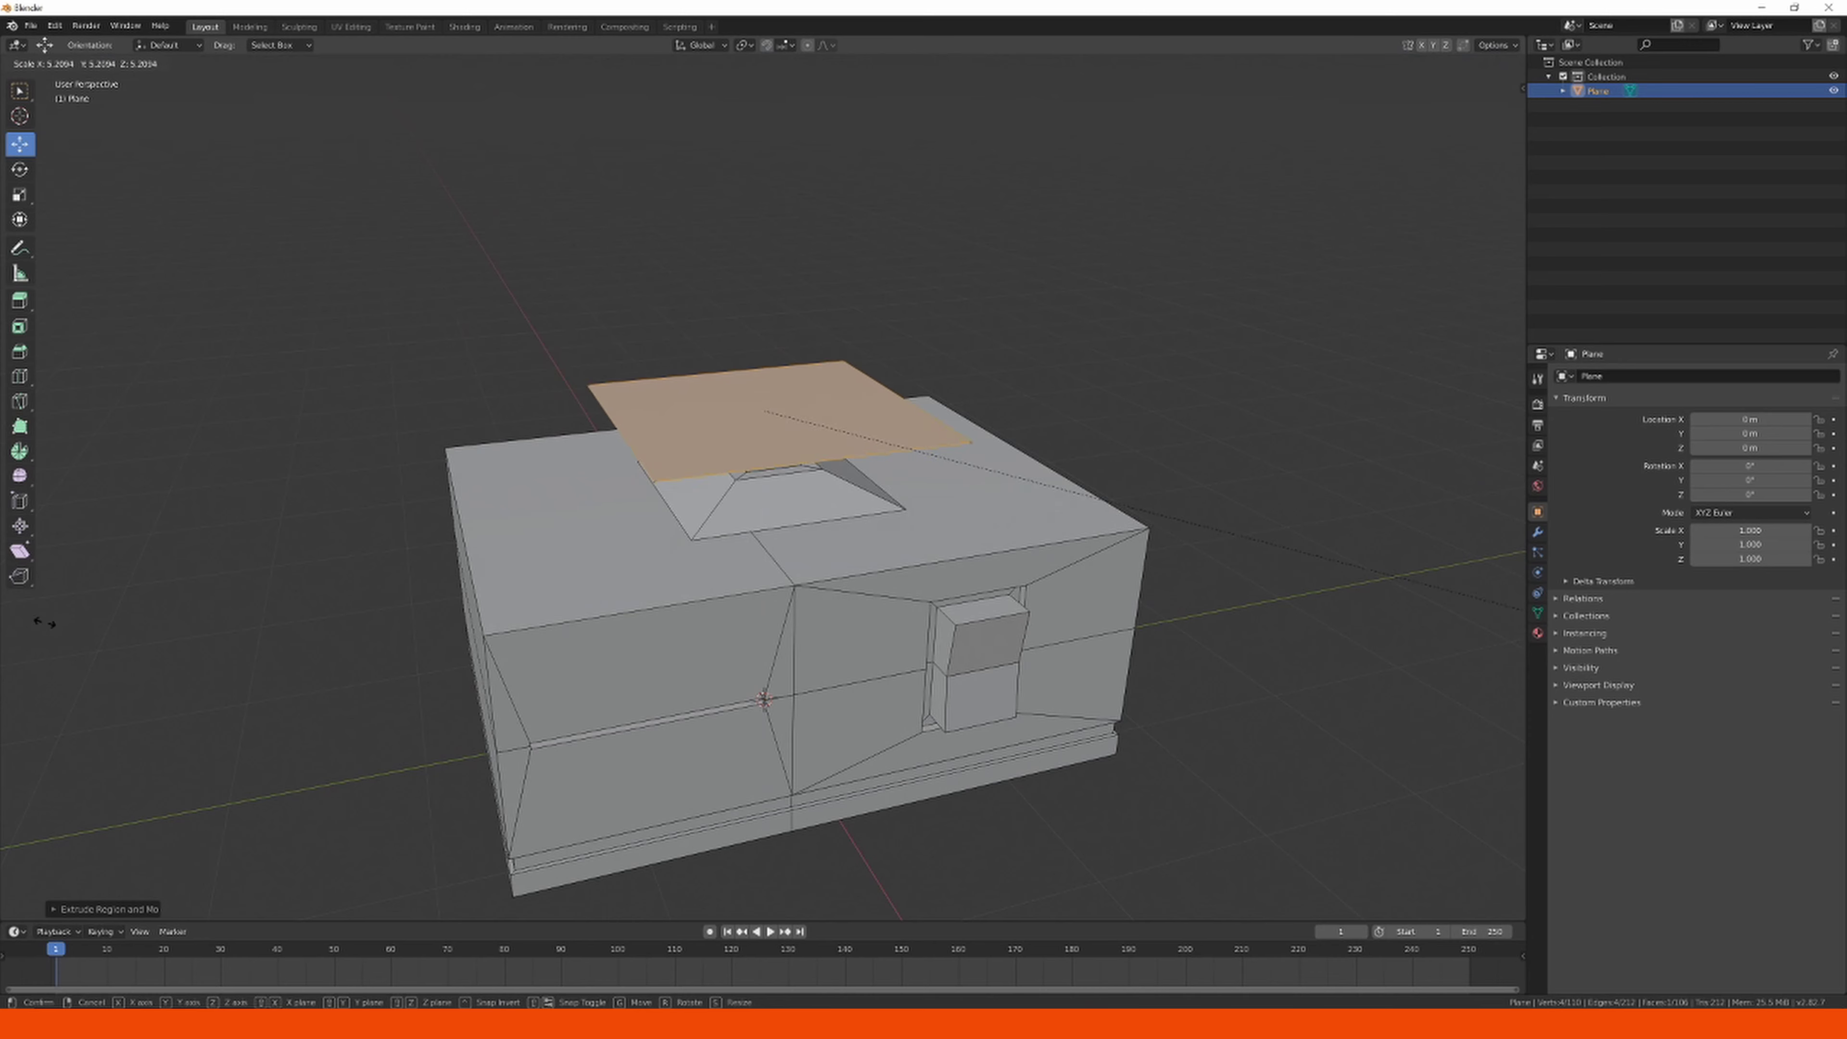
{"action": "left_click", "coordinate": [135, 639]}
Widen the overhanging face along the Y axis so it spans more of the box's width.
{"action": "scroll", "coordinate": [214, 604], "scroll_direction": "down", "scroll_amount": 5}
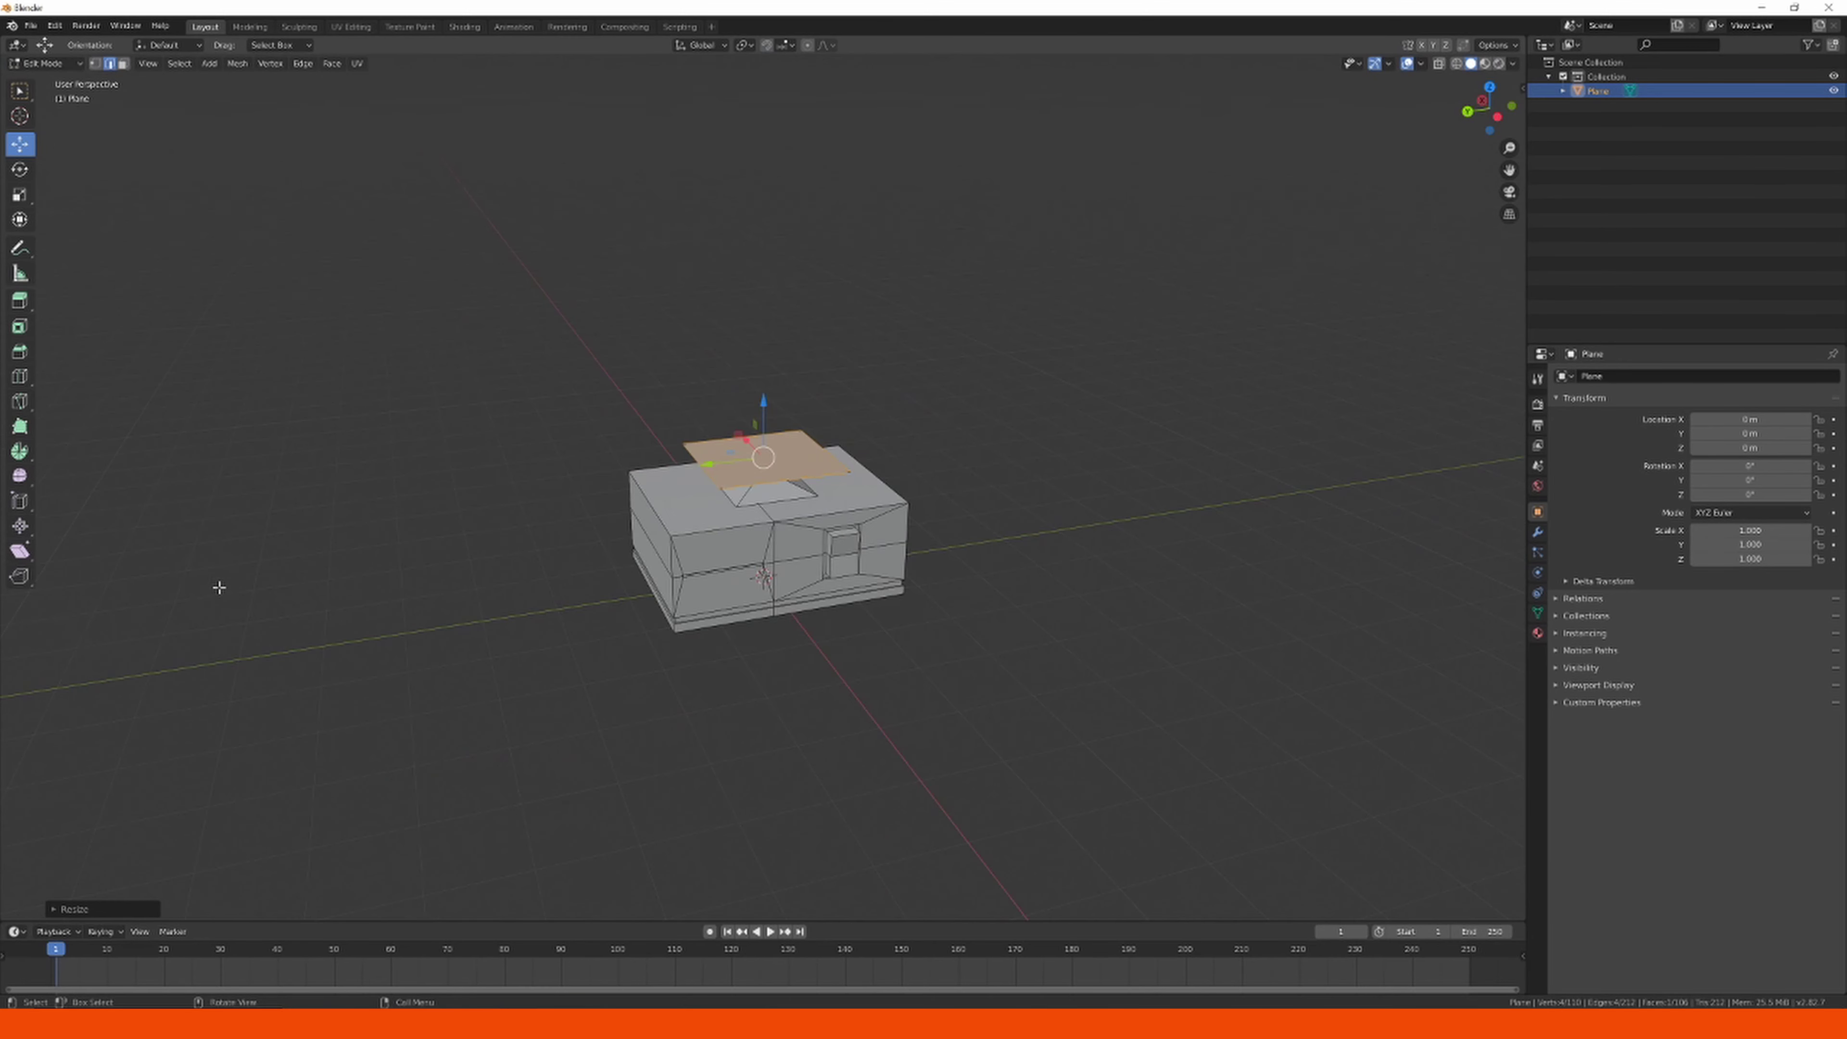
{"action": "middle_click_drag", "start_coordinate": [223, 586], "coordinate": [190, 557]}
{"action": "middle_click_drag", "start_coordinate": [803, 490], "coordinate": [837, 547]}
{"action": "scroll", "coordinate": [836, 546], "scroll_direction": "up", "scroll_amount": 4}
{"action": "key", "text": "s"}
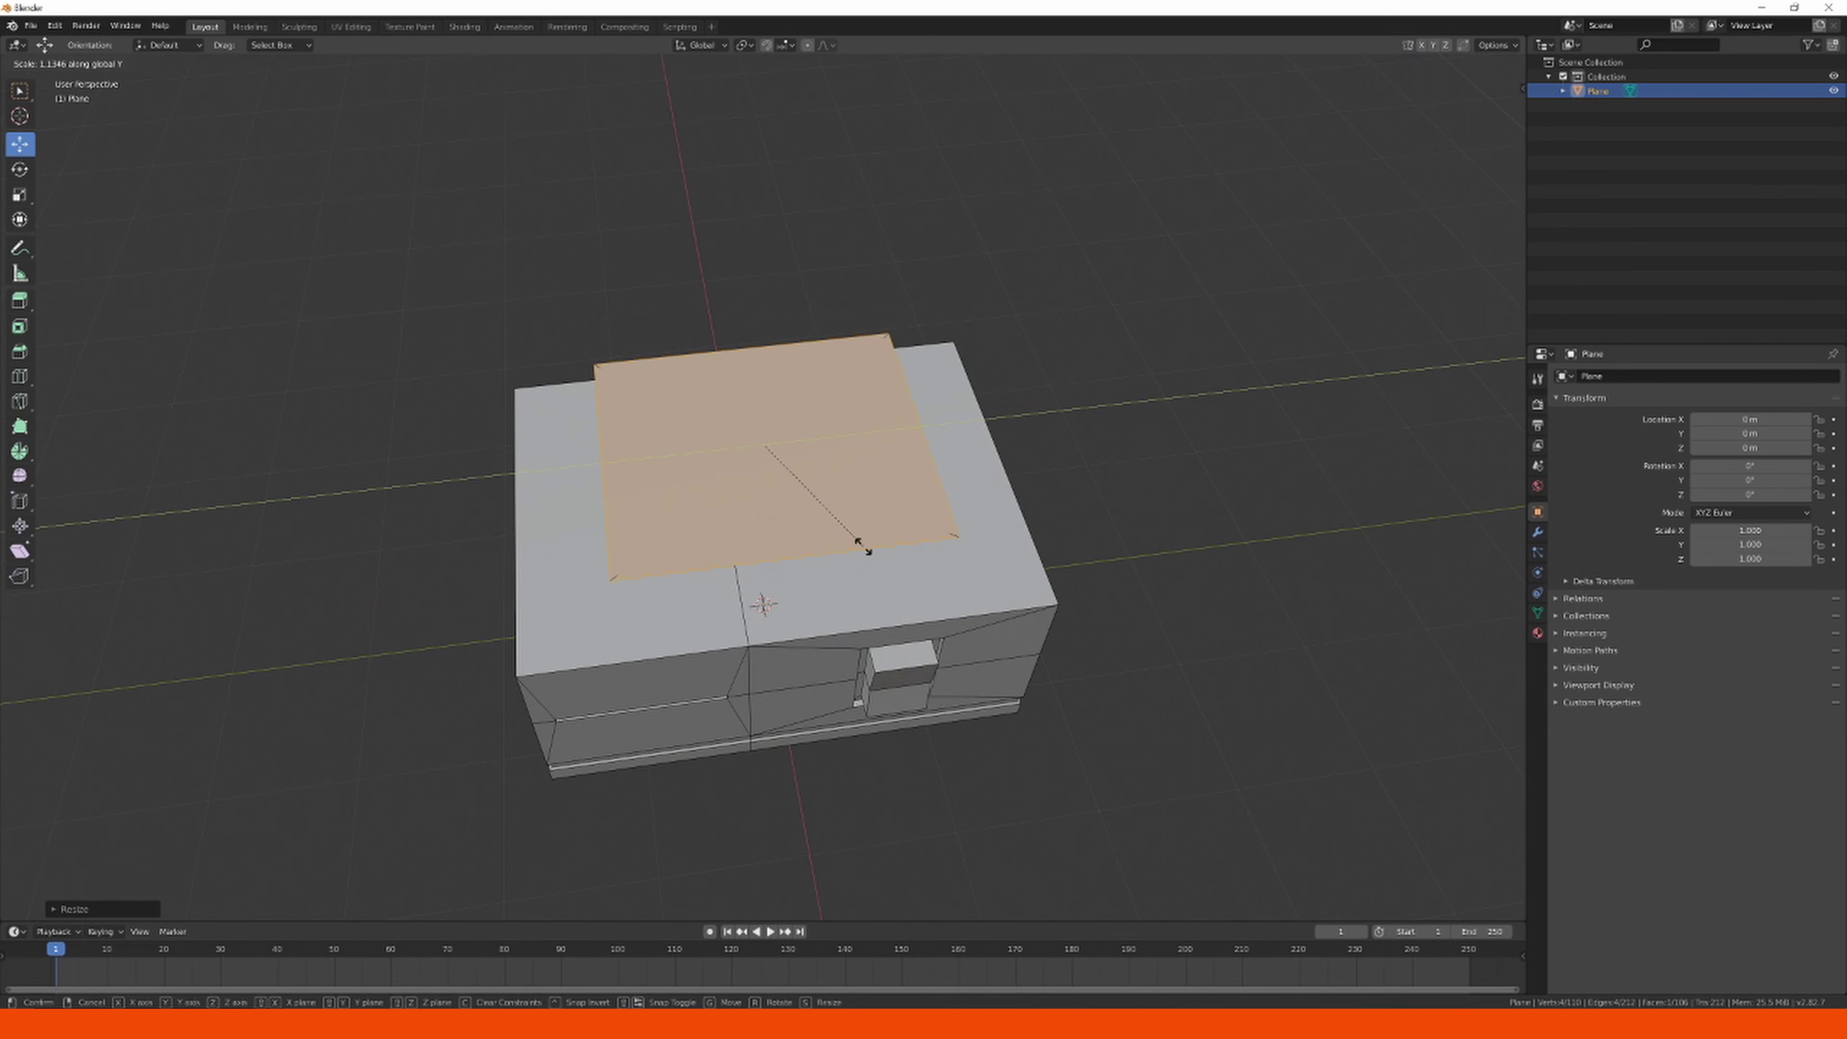
{"action": "left_click", "coordinate": [899, 549]}
Raise the overhanging face slightly along Z above the neck.
{"action": "scroll", "coordinate": [1206, 473], "scroll_direction": "down", "scroll_amount": 2}
{"action": "scroll", "coordinate": [1207, 473], "scroll_direction": "down", "scroll_amount": 2}
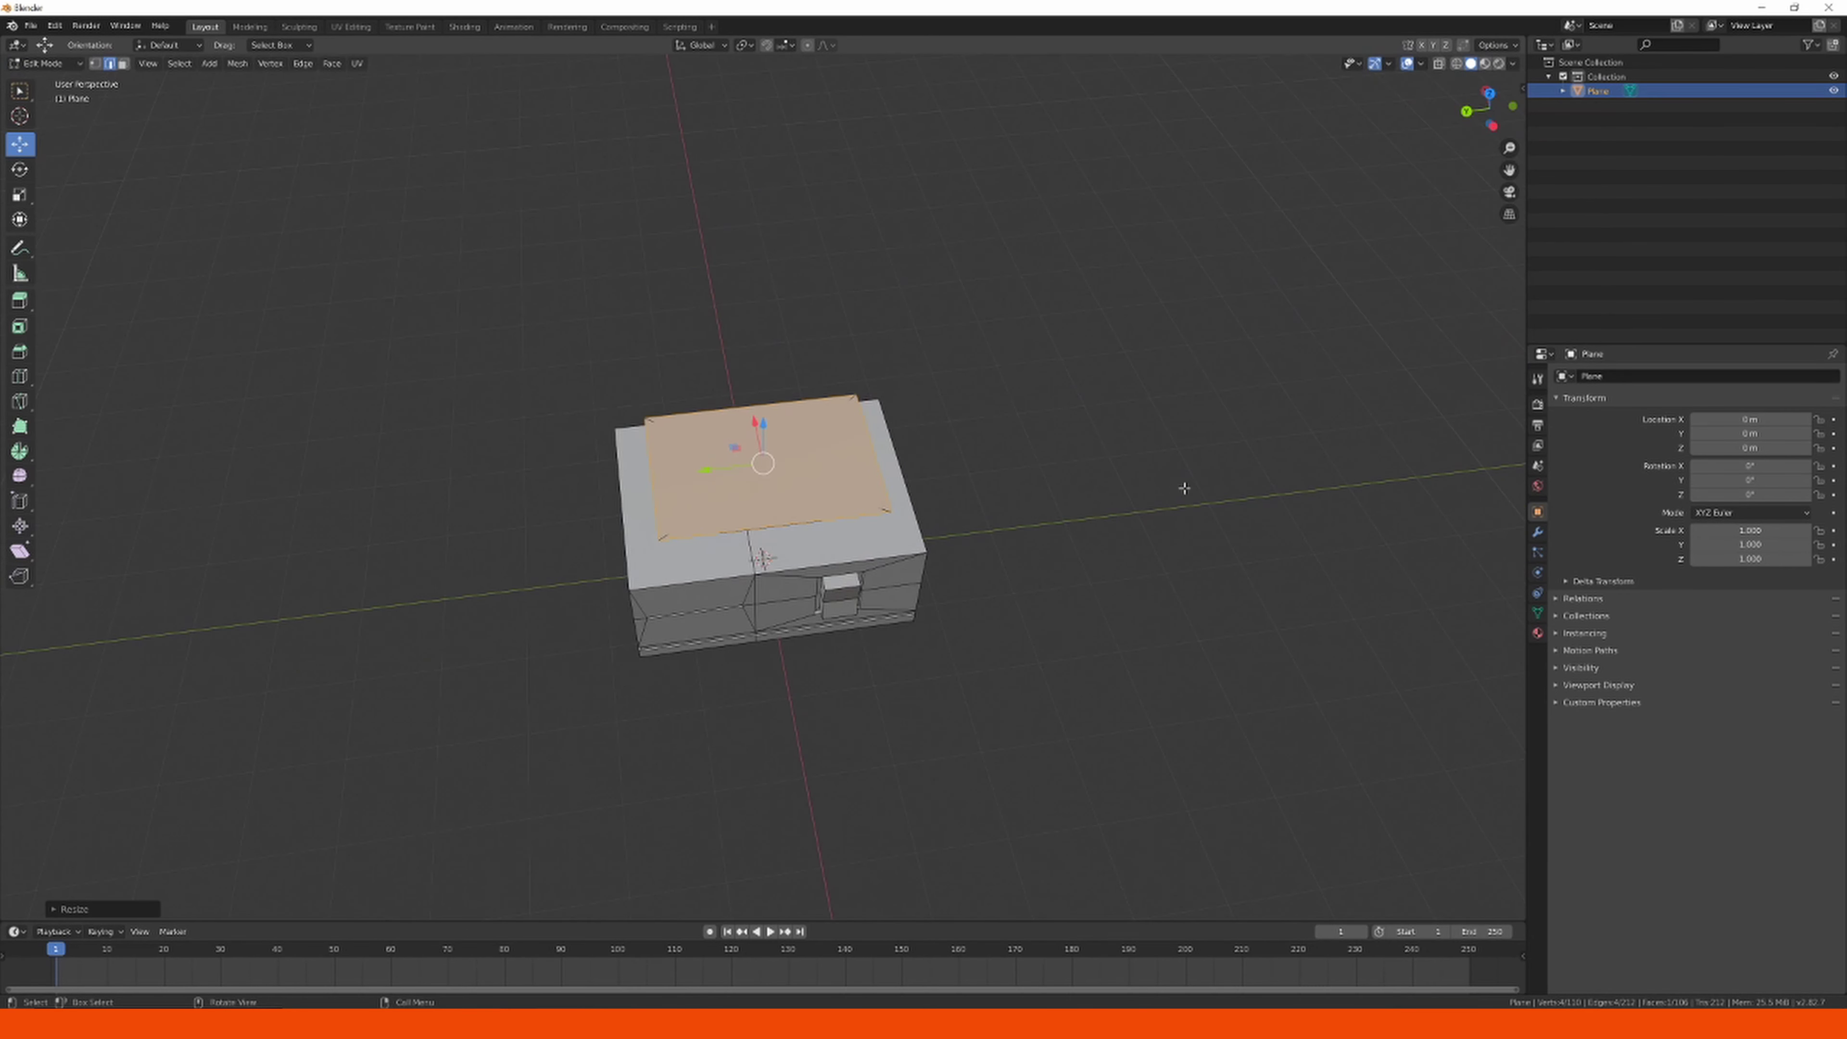
{"action": "middle_click_drag", "start_coordinate": [1233, 497], "coordinate": [1083, 494]}
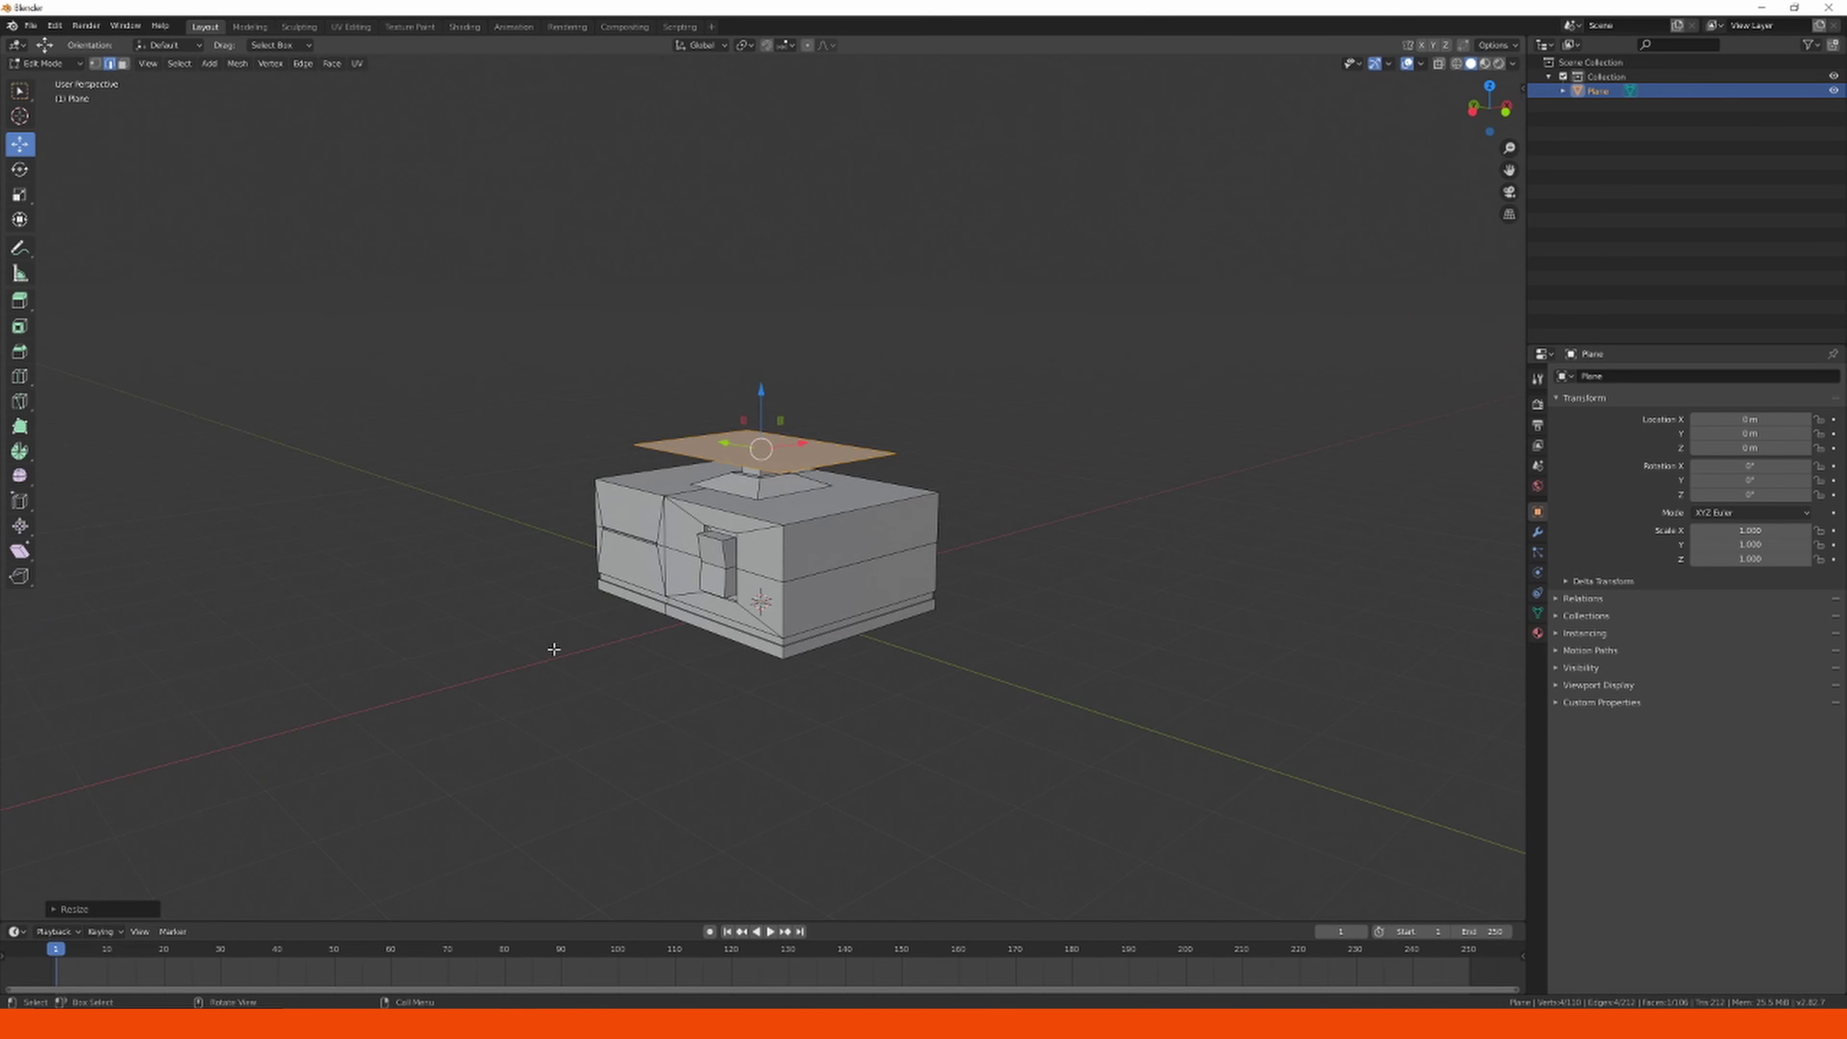
{"action": "middle_click_drag", "start_coordinate": [554, 649], "coordinate": [702, 461]}
{"action": "scroll", "coordinate": [610, 569], "scroll_direction": "down", "scroll_amount": 3}
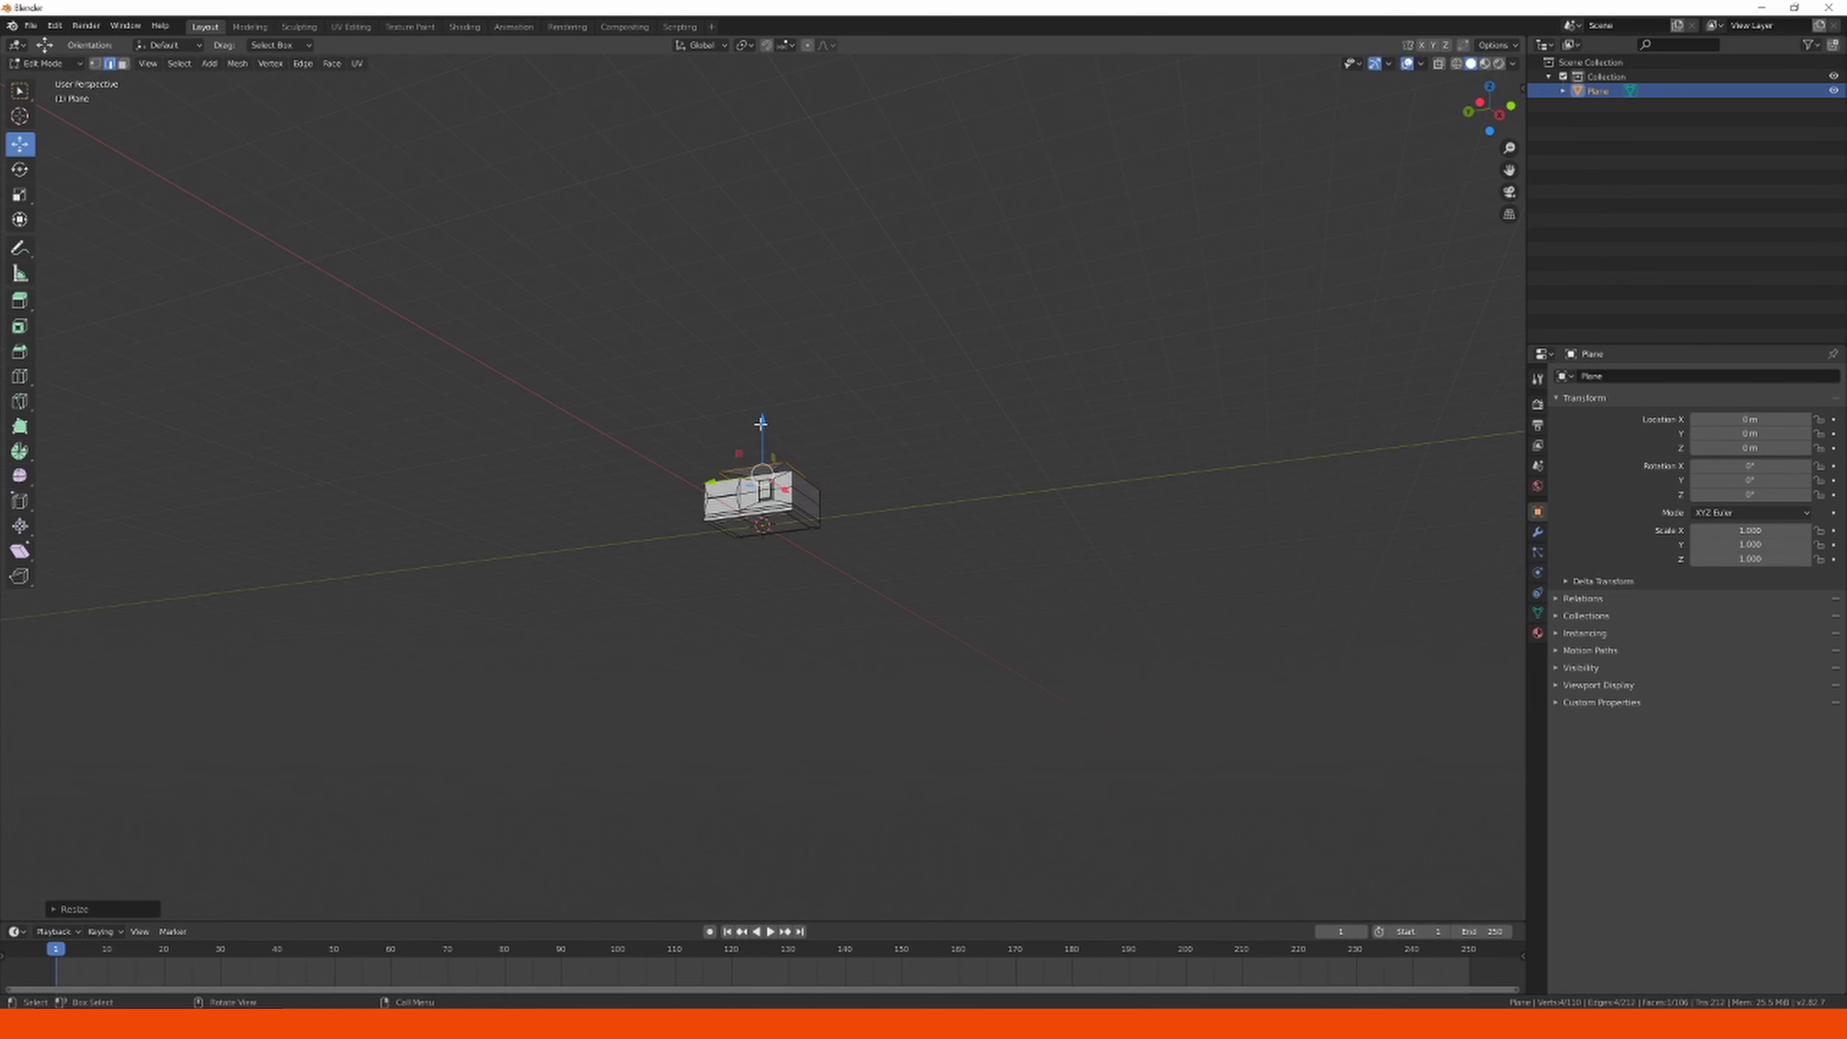
{"action": "left_click_drag", "start_coordinate": [761, 423], "coordinate": [763, 413]}
Extrude the overhanging face upward into a tall monitor-shaped block.
{"action": "middle_click_drag", "start_coordinate": [710, 615], "coordinate": [812, 607]}
{"action": "scroll", "coordinate": [812, 607], "scroll_direction": "up", "scroll_amount": 4}
{"action": "middle_click_drag", "start_coordinate": [734, 473], "coordinate": [1035, 544]}
{"action": "scroll", "coordinate": [791, 606], "scroll_direction": "up", "scroll_amount": 3}
{"action": "scroll", "coordinate": [790, 605], "scroll_direction": "down", "scroll_amount": 2}
{"action": "scroll", "coordinate": [786, 527], "scroll_direction": "up", "scroll_amount": 3}
{"action": "scroll", "coordinate": [786, 527], "scroll_direction": "down", "scroll_amount": 4}
{"action": "key", "text": "e"}
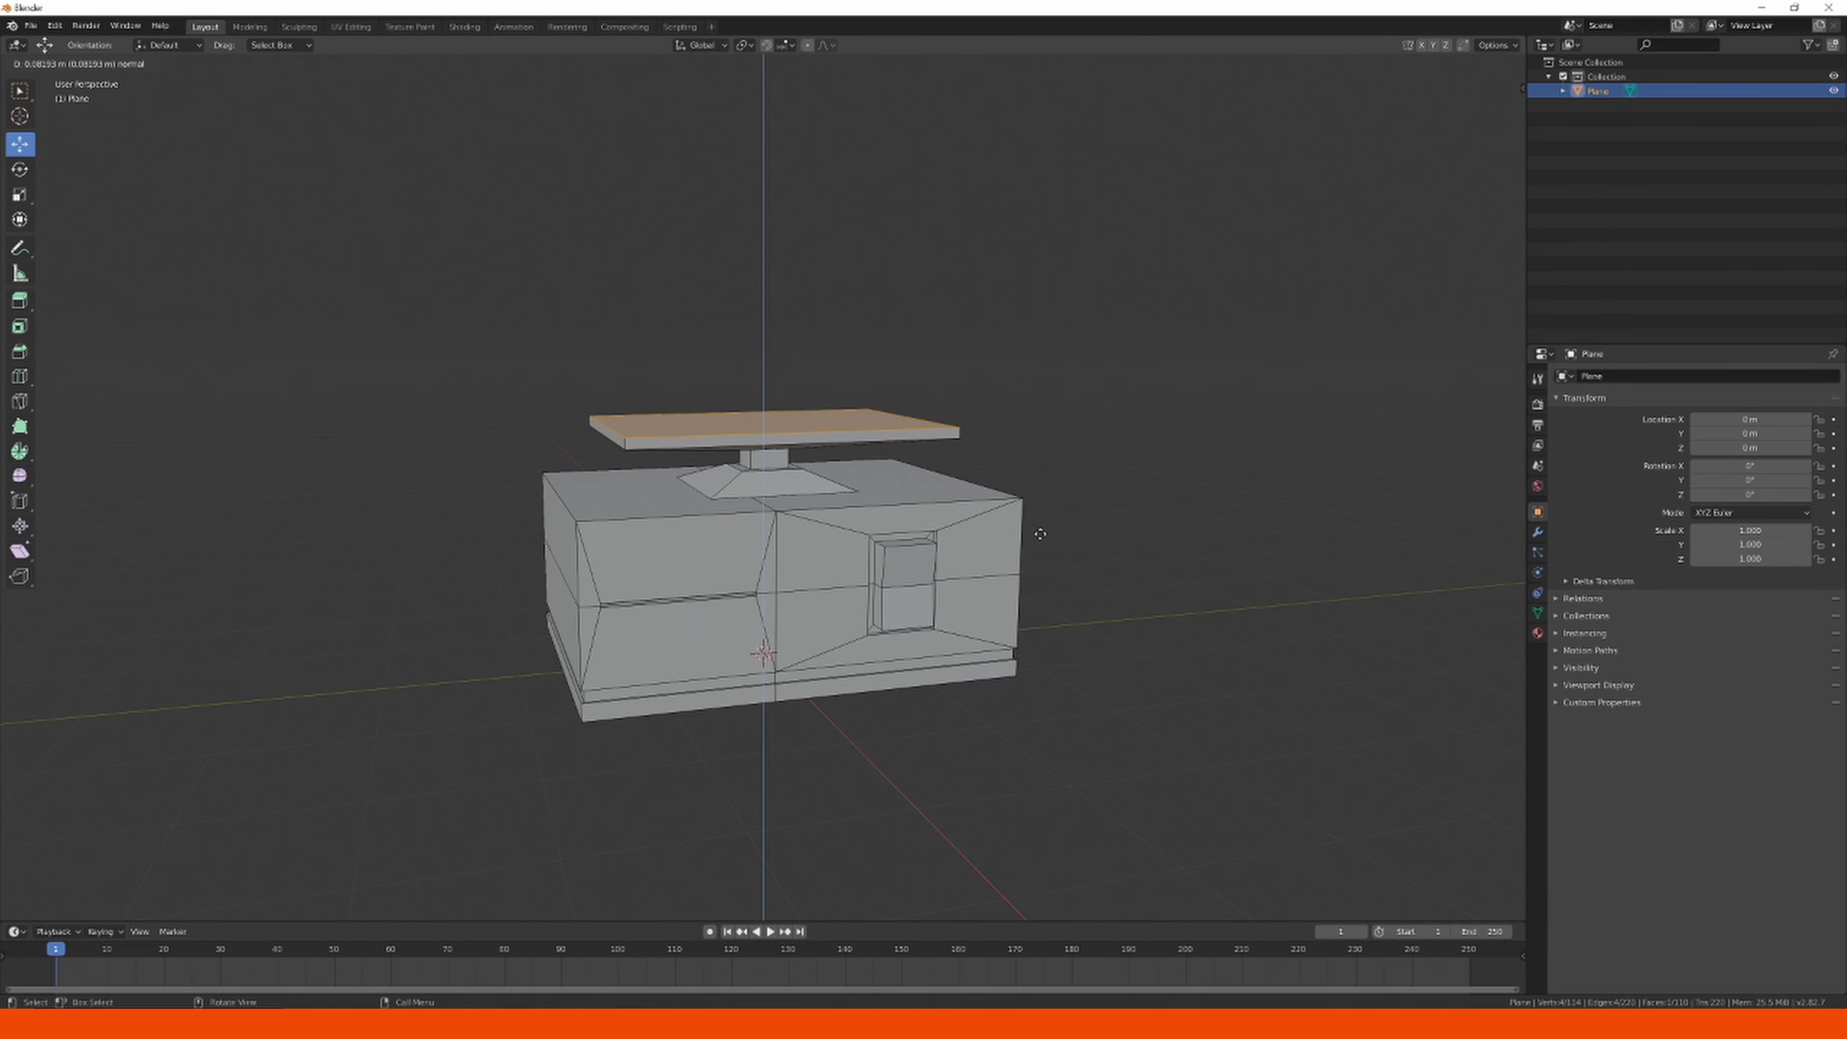
{"action": "left_click", "coordinate": [1071, 300]}
Select the monitor block's top back edge and lower it slightly along Z so the top slopes backward.
{"action": "scroll", "coordinate": [1040, 342], "scroll_direction": "down", "scroll_amount": 3}
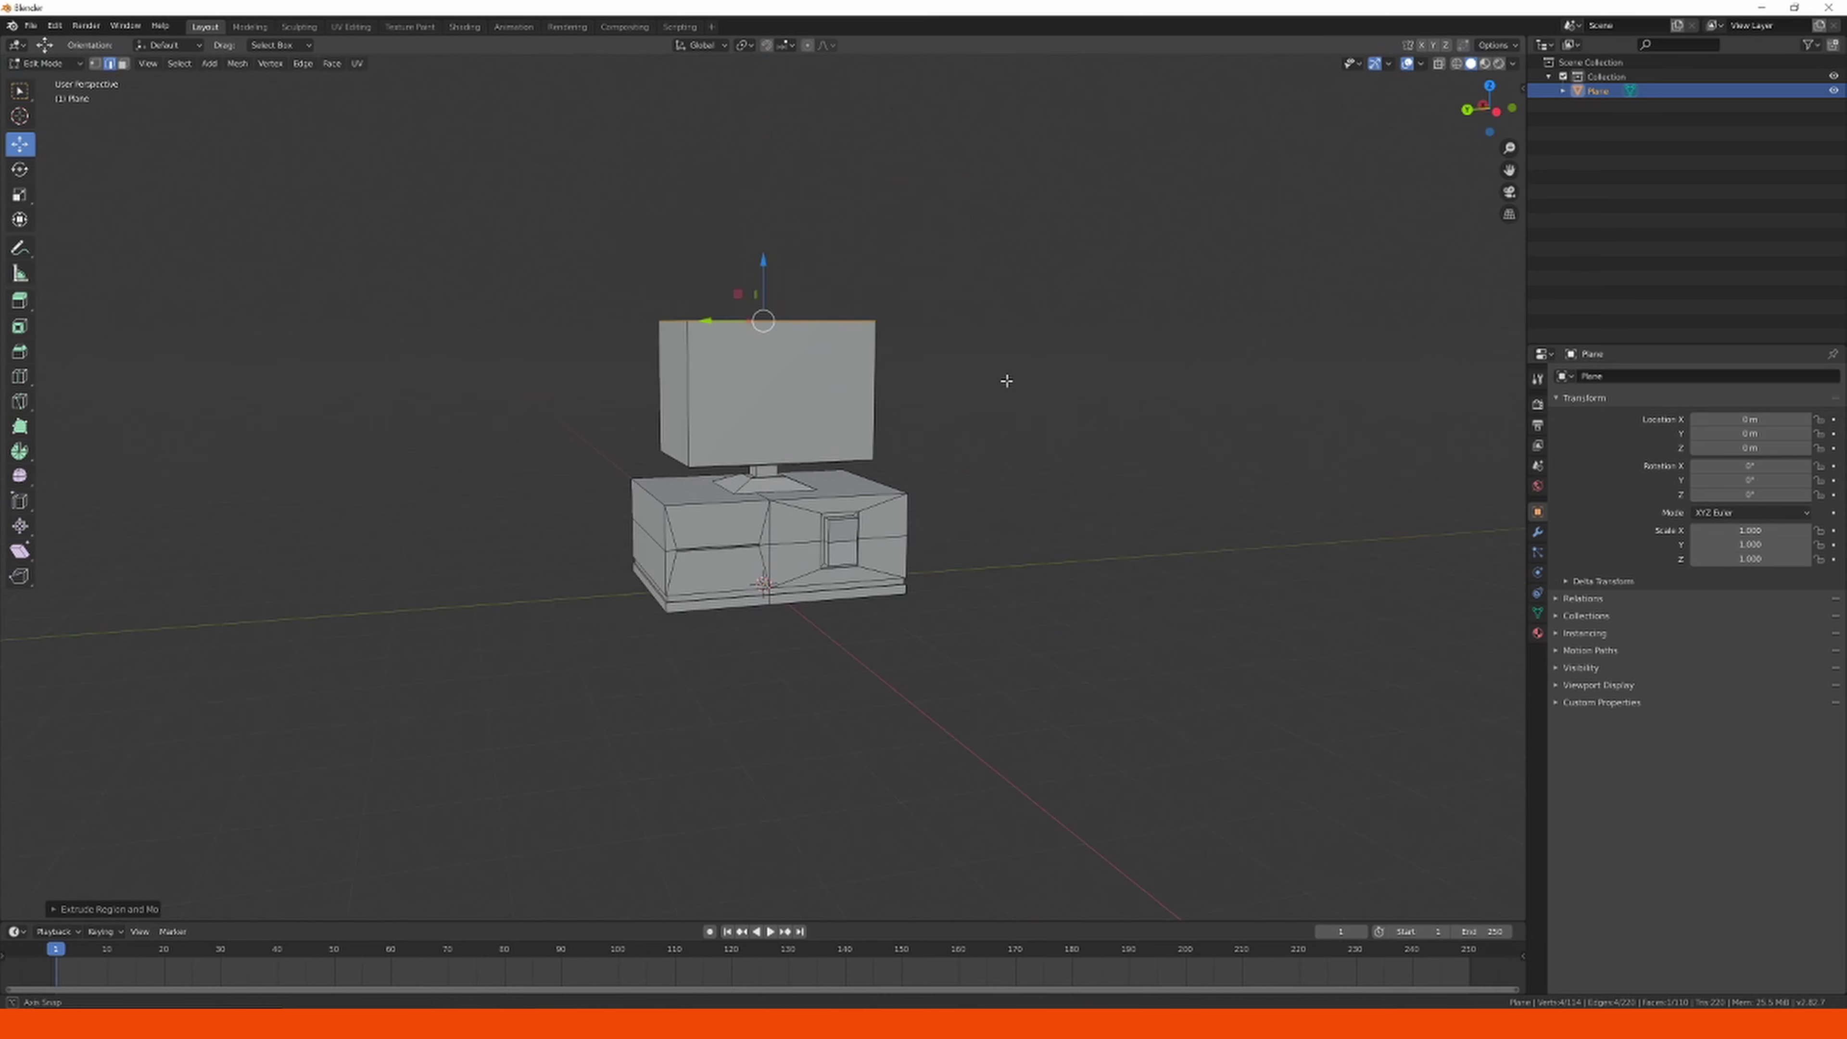
{"action": "middle_click_drag", "start_coordinate": [1006, 380], "coordinate": [312, 177]}
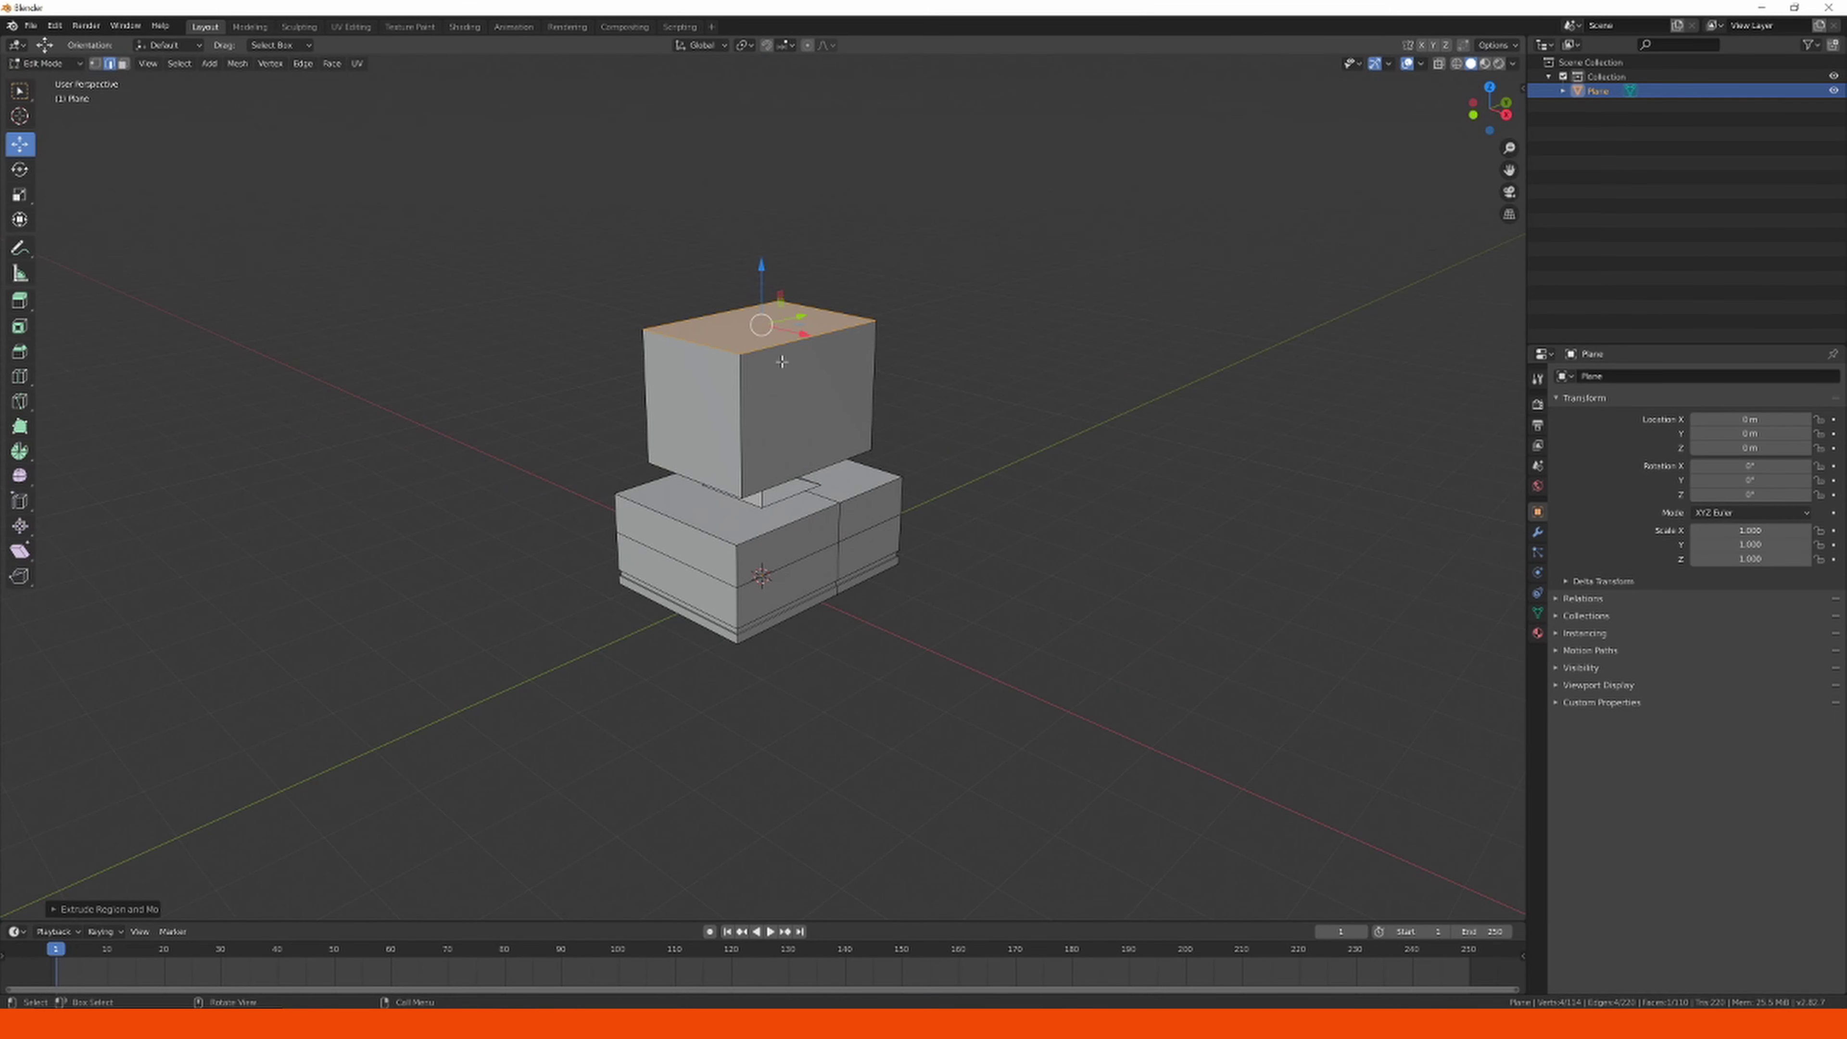
{"action": "left_click", "coordinate": [811, 335]}
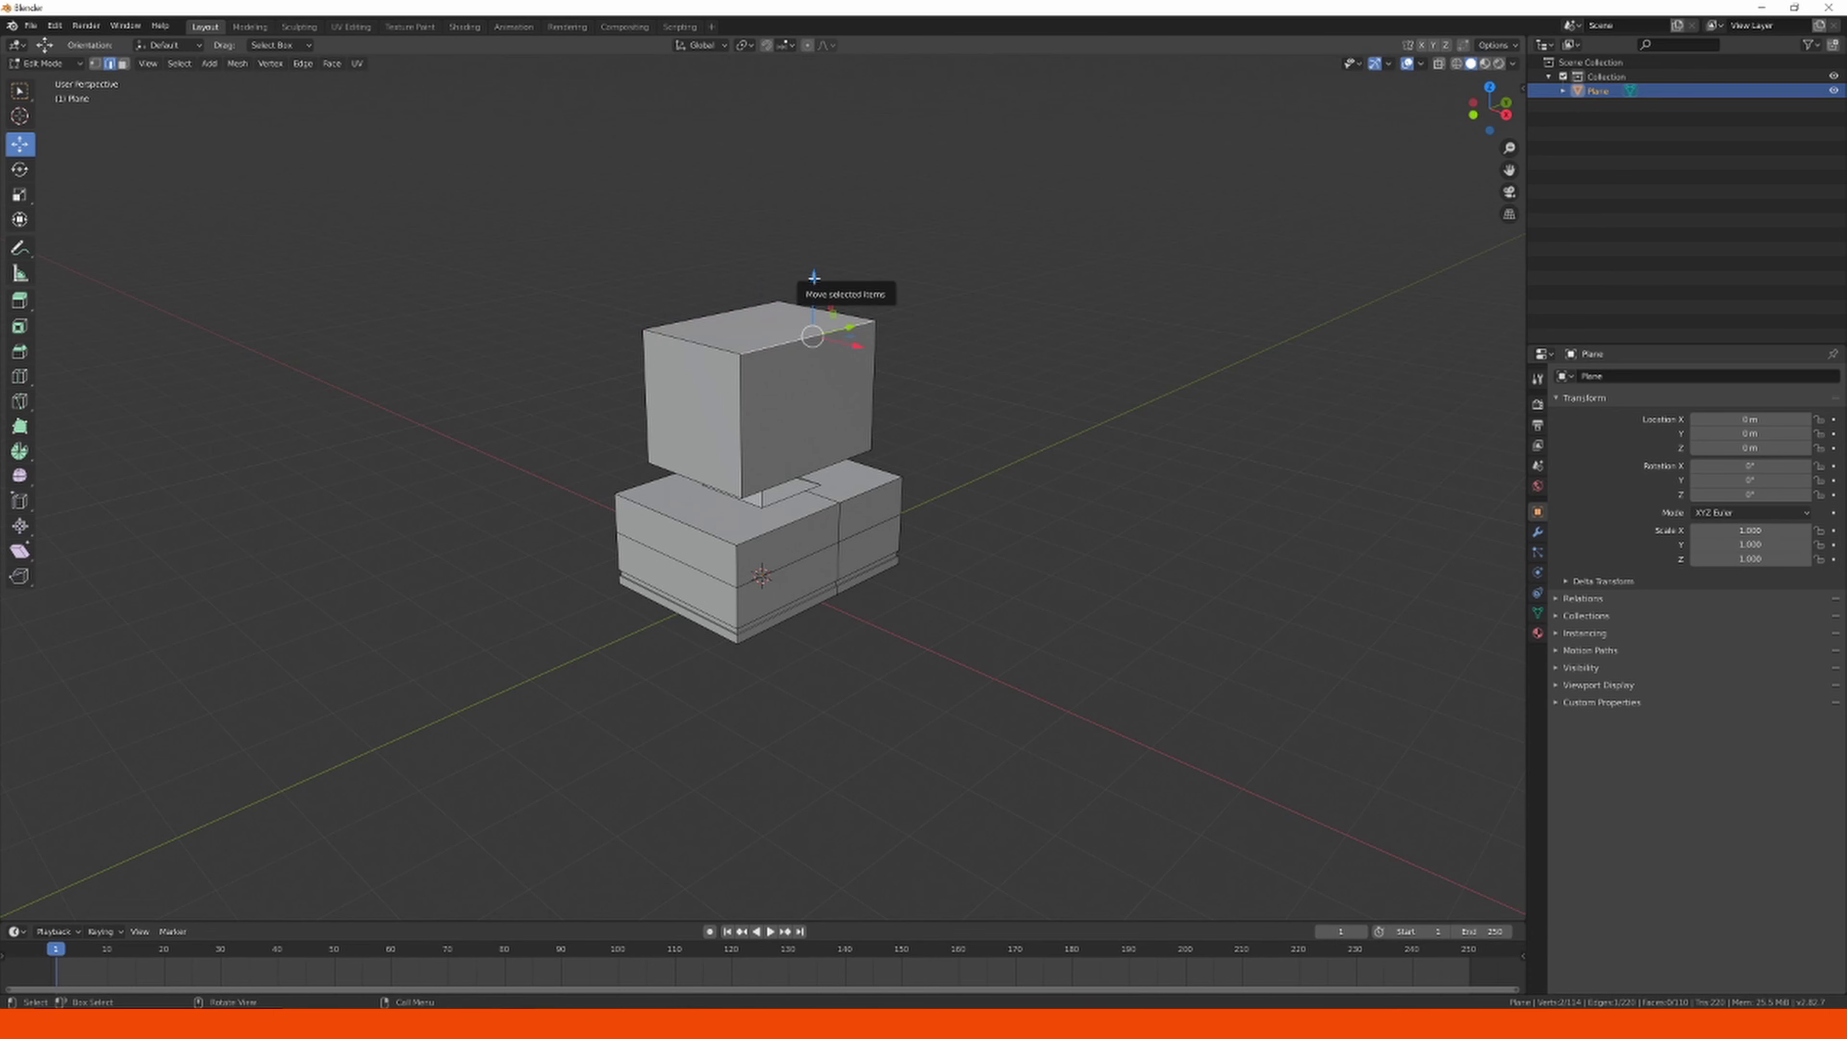
{"action": "left_click_drag", "start_coordinate": [818, 286], "coordinate": [821, 308]}
Select the monitor block's two vertical back edges and scale them along Y to about 0.6 to narrow the back.
{"action": "middle_click_drag", "start_coordinate": [819, 382], "coordinate": [1219, 496]}
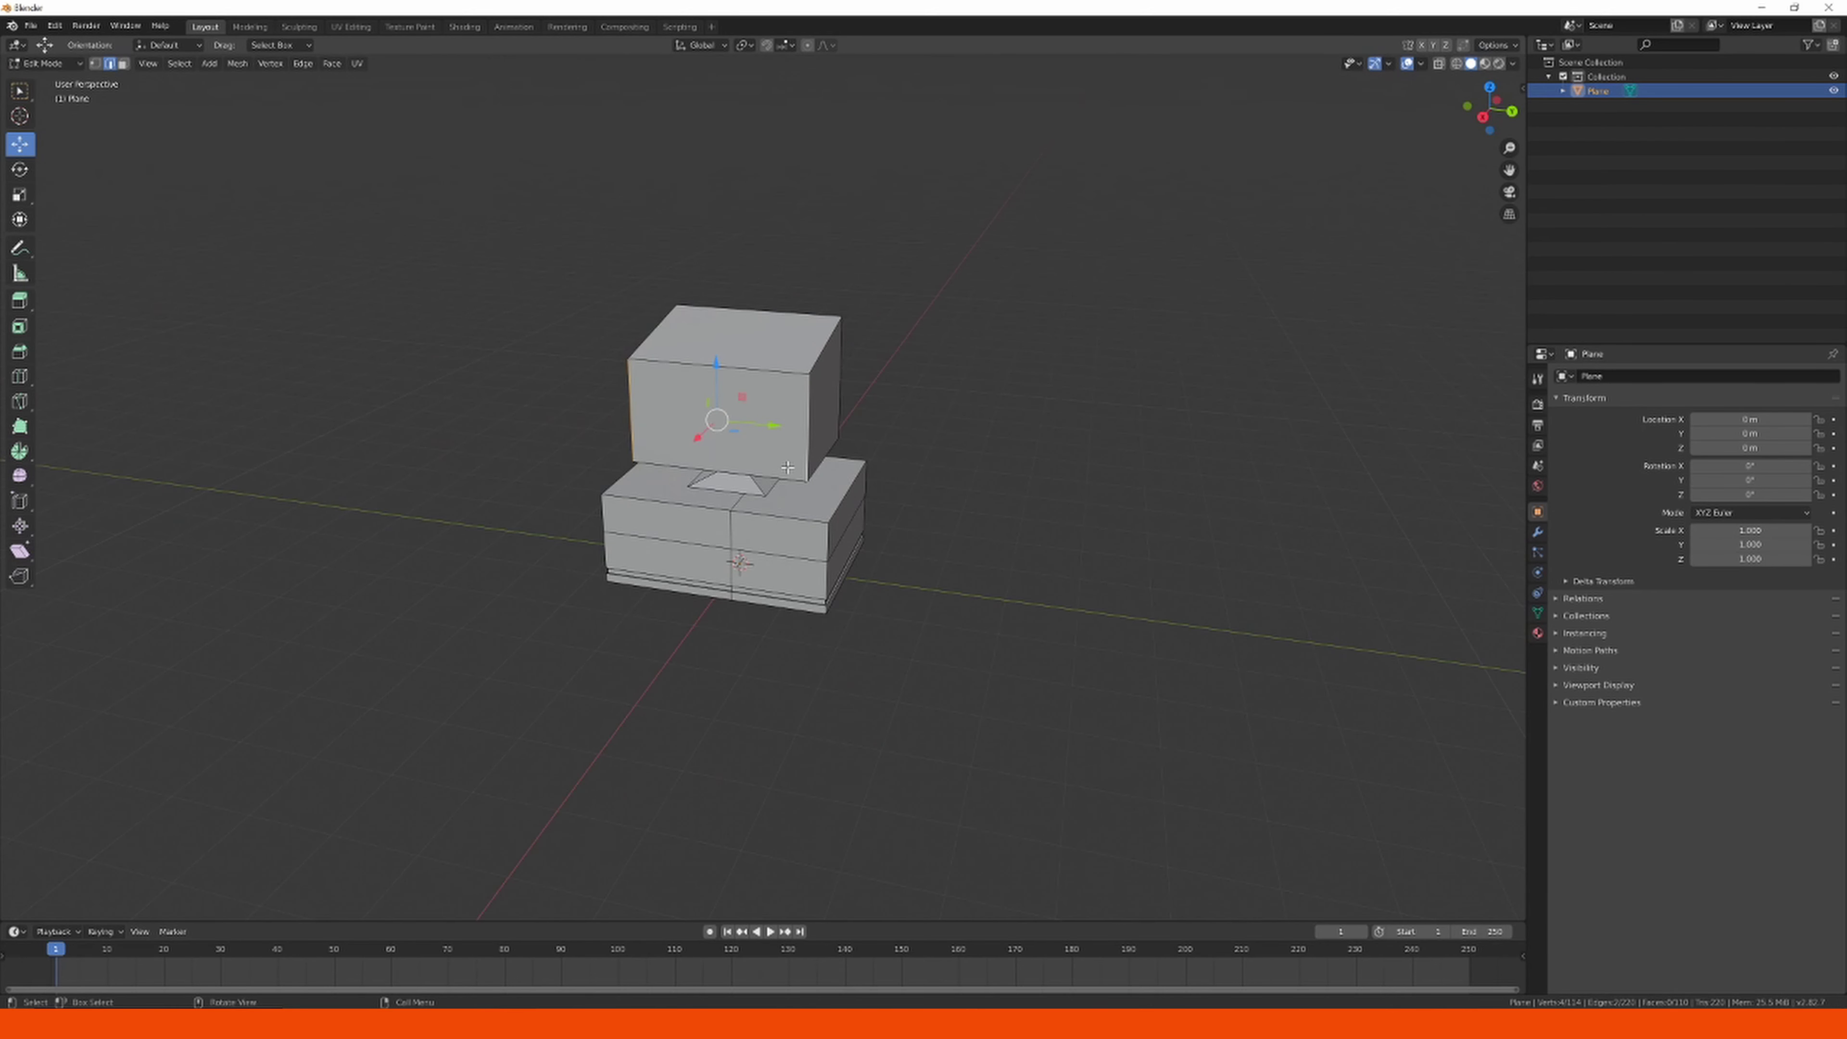
{"action": "key", "text": "s"}
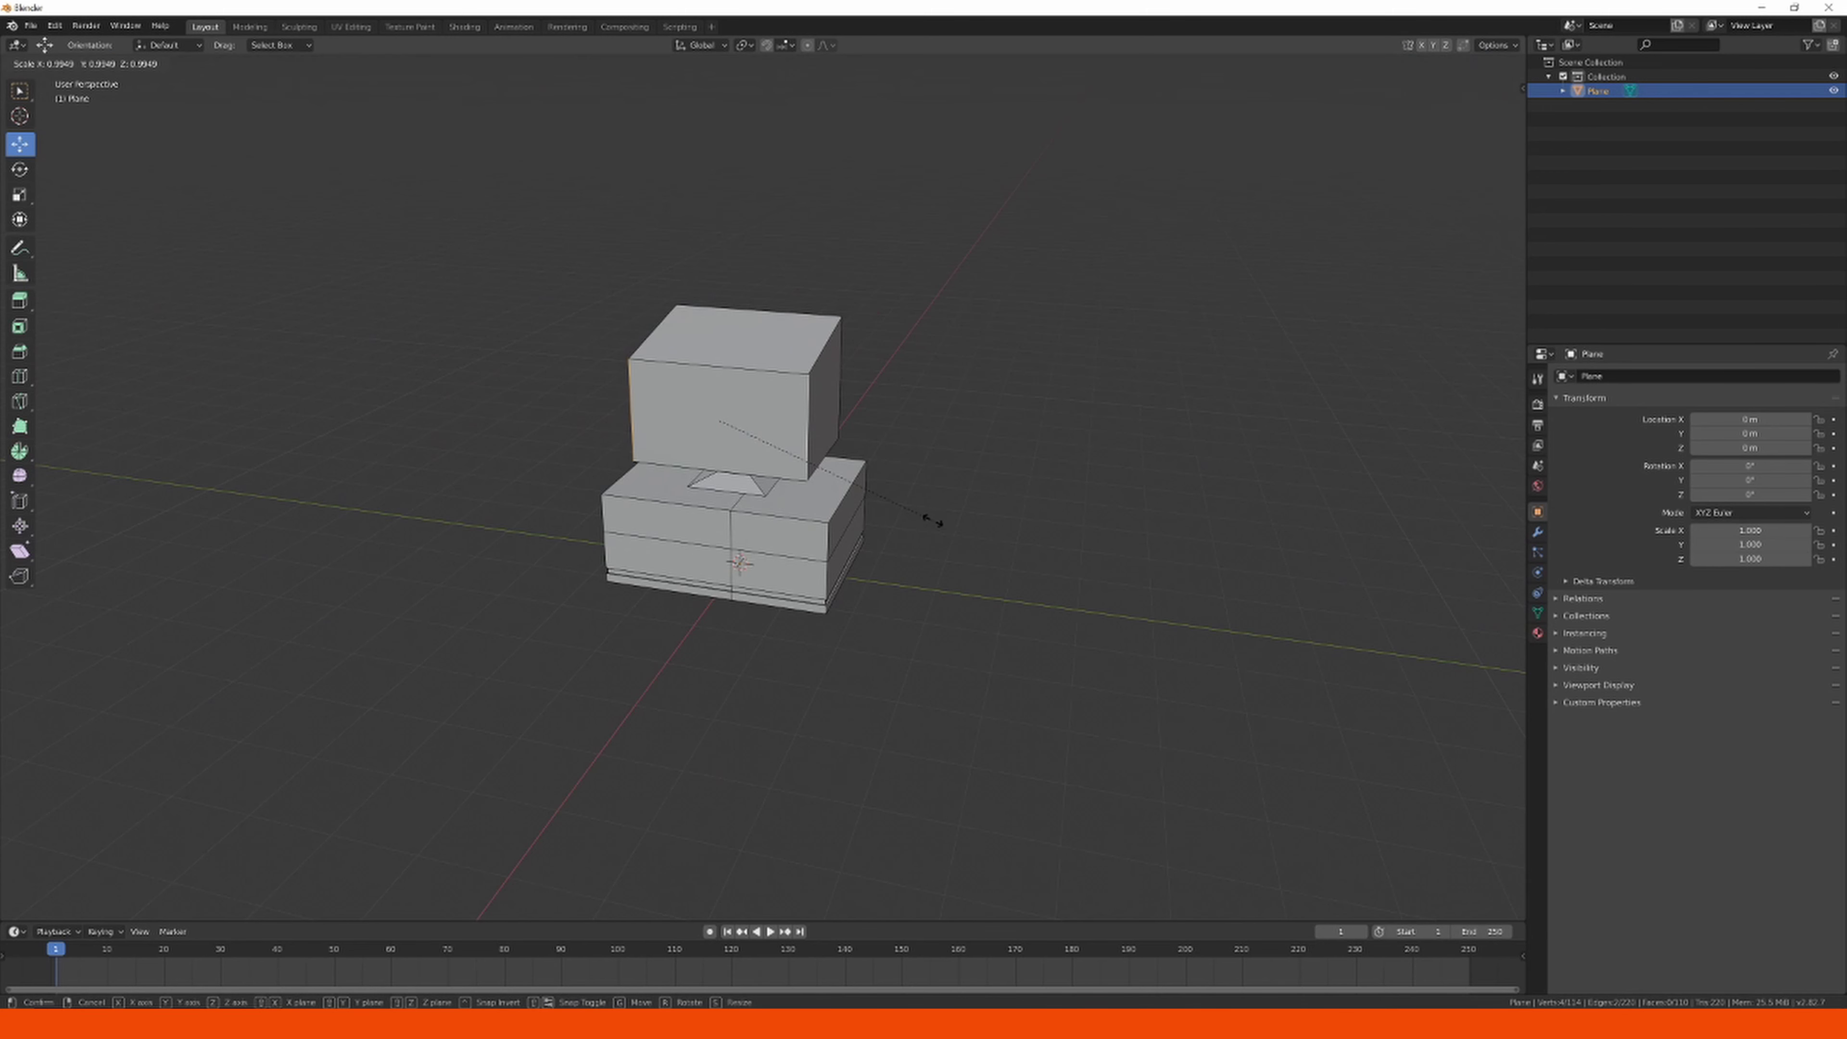
{"action": "key", "text": "y"}
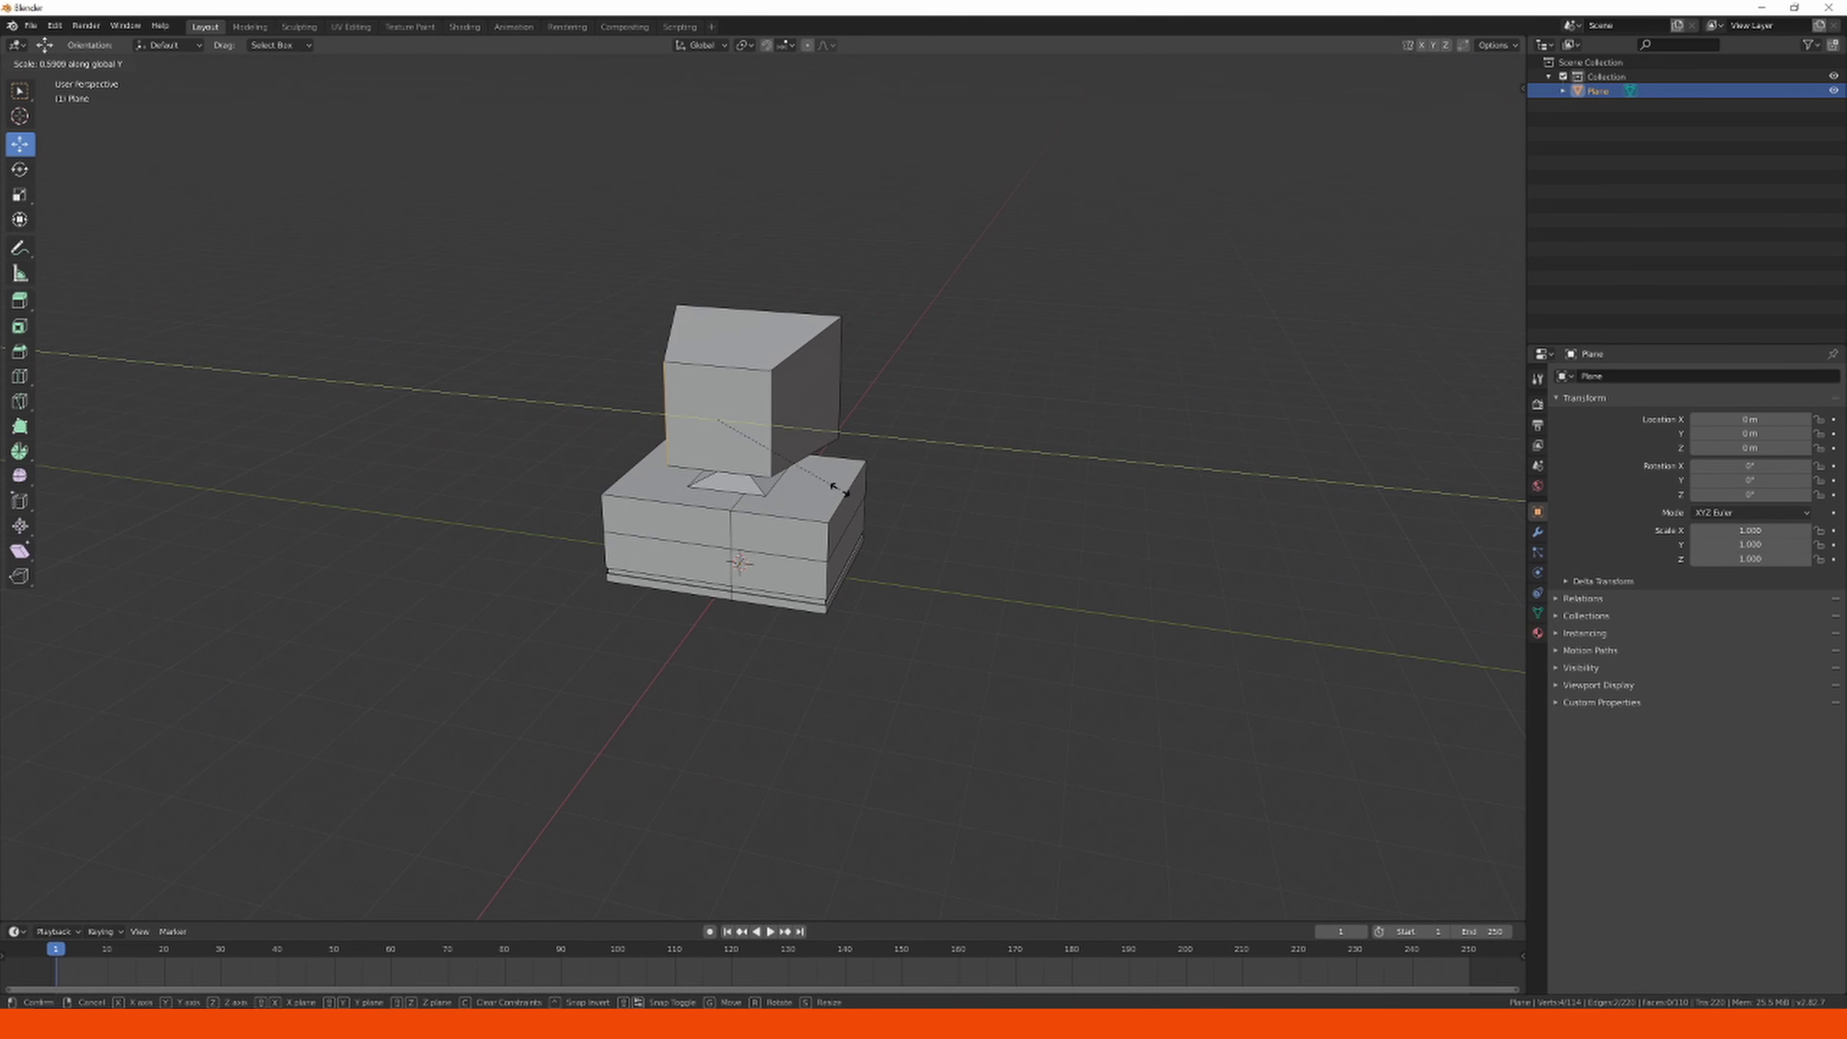
{"action": "left_click", "coordinate": [845, 494]}
Select the monitor block's narrowed back face in face mode and inset it evenly.
{"action": "middle_click_drag", "start_coordinate": [846, 494], "coordinate": [990, 536]}
{"action": "scroll", "coordinate": [990, 537], "scroll_direction": "up", "scroll_amount": 3}
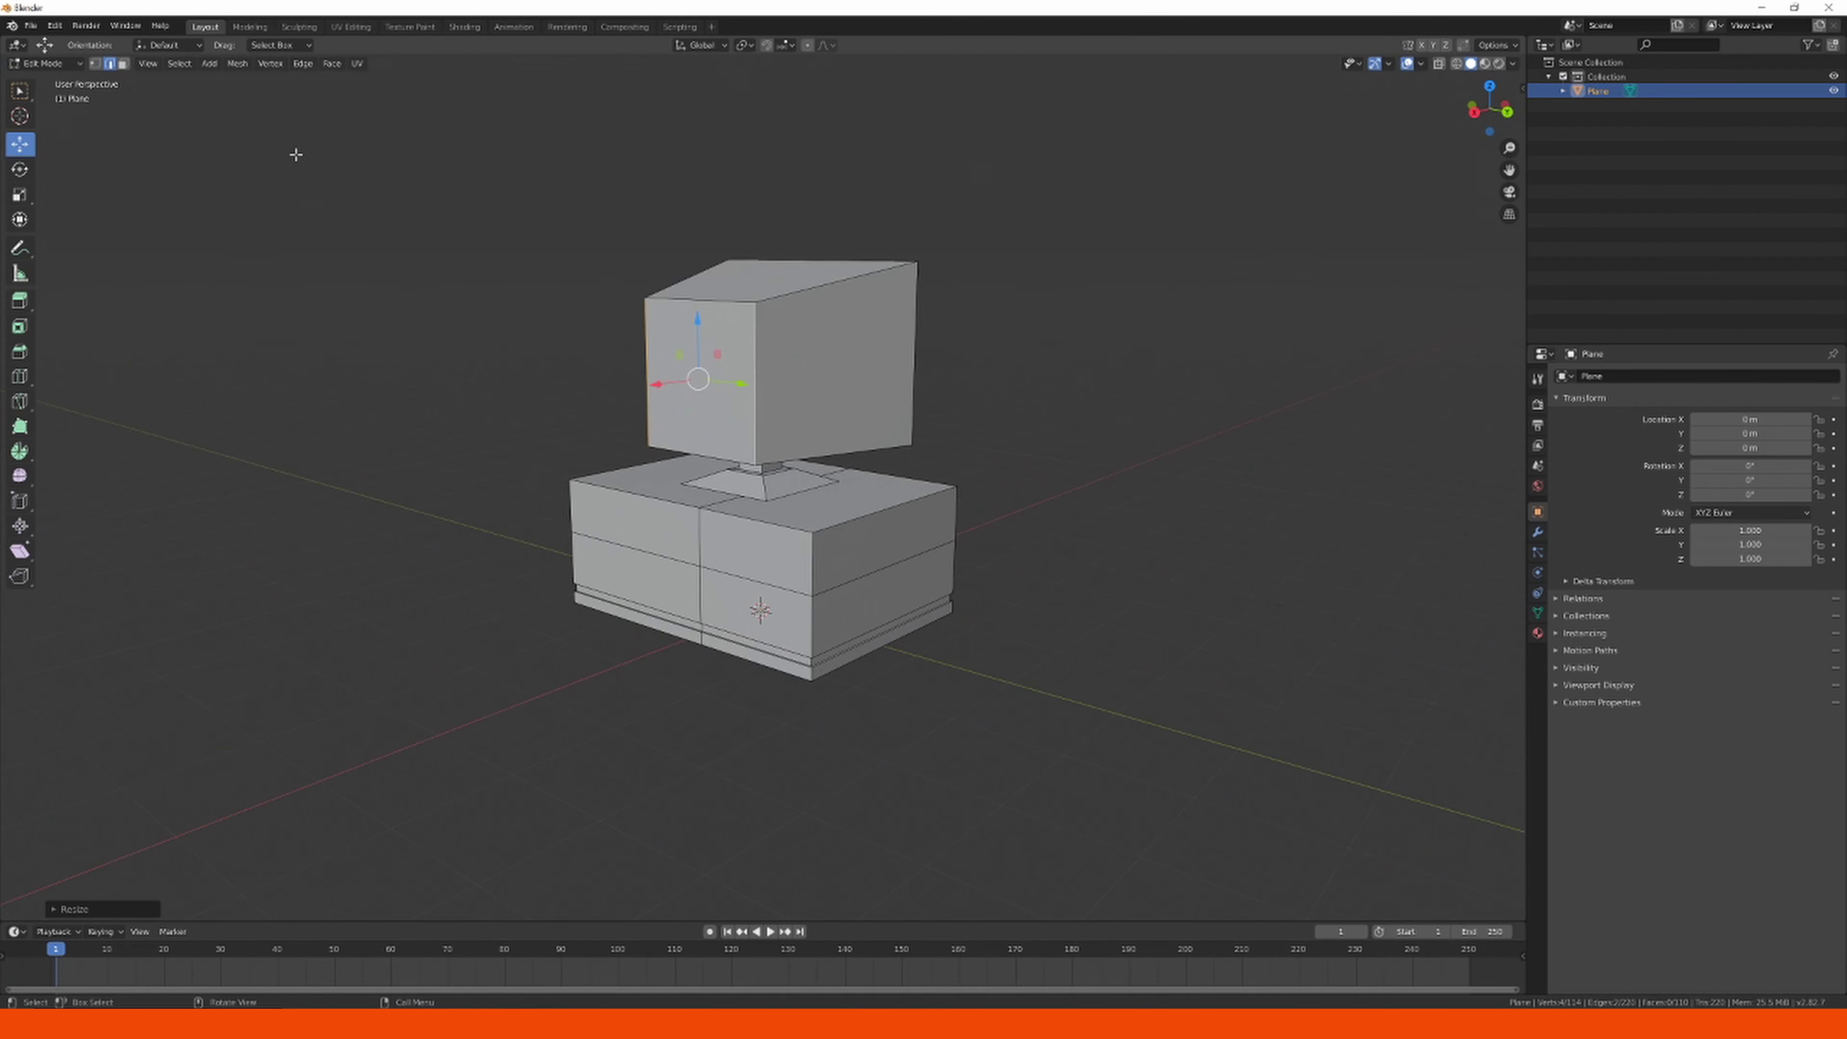
{"action": "left_click", "coordinate": [122, 64]}
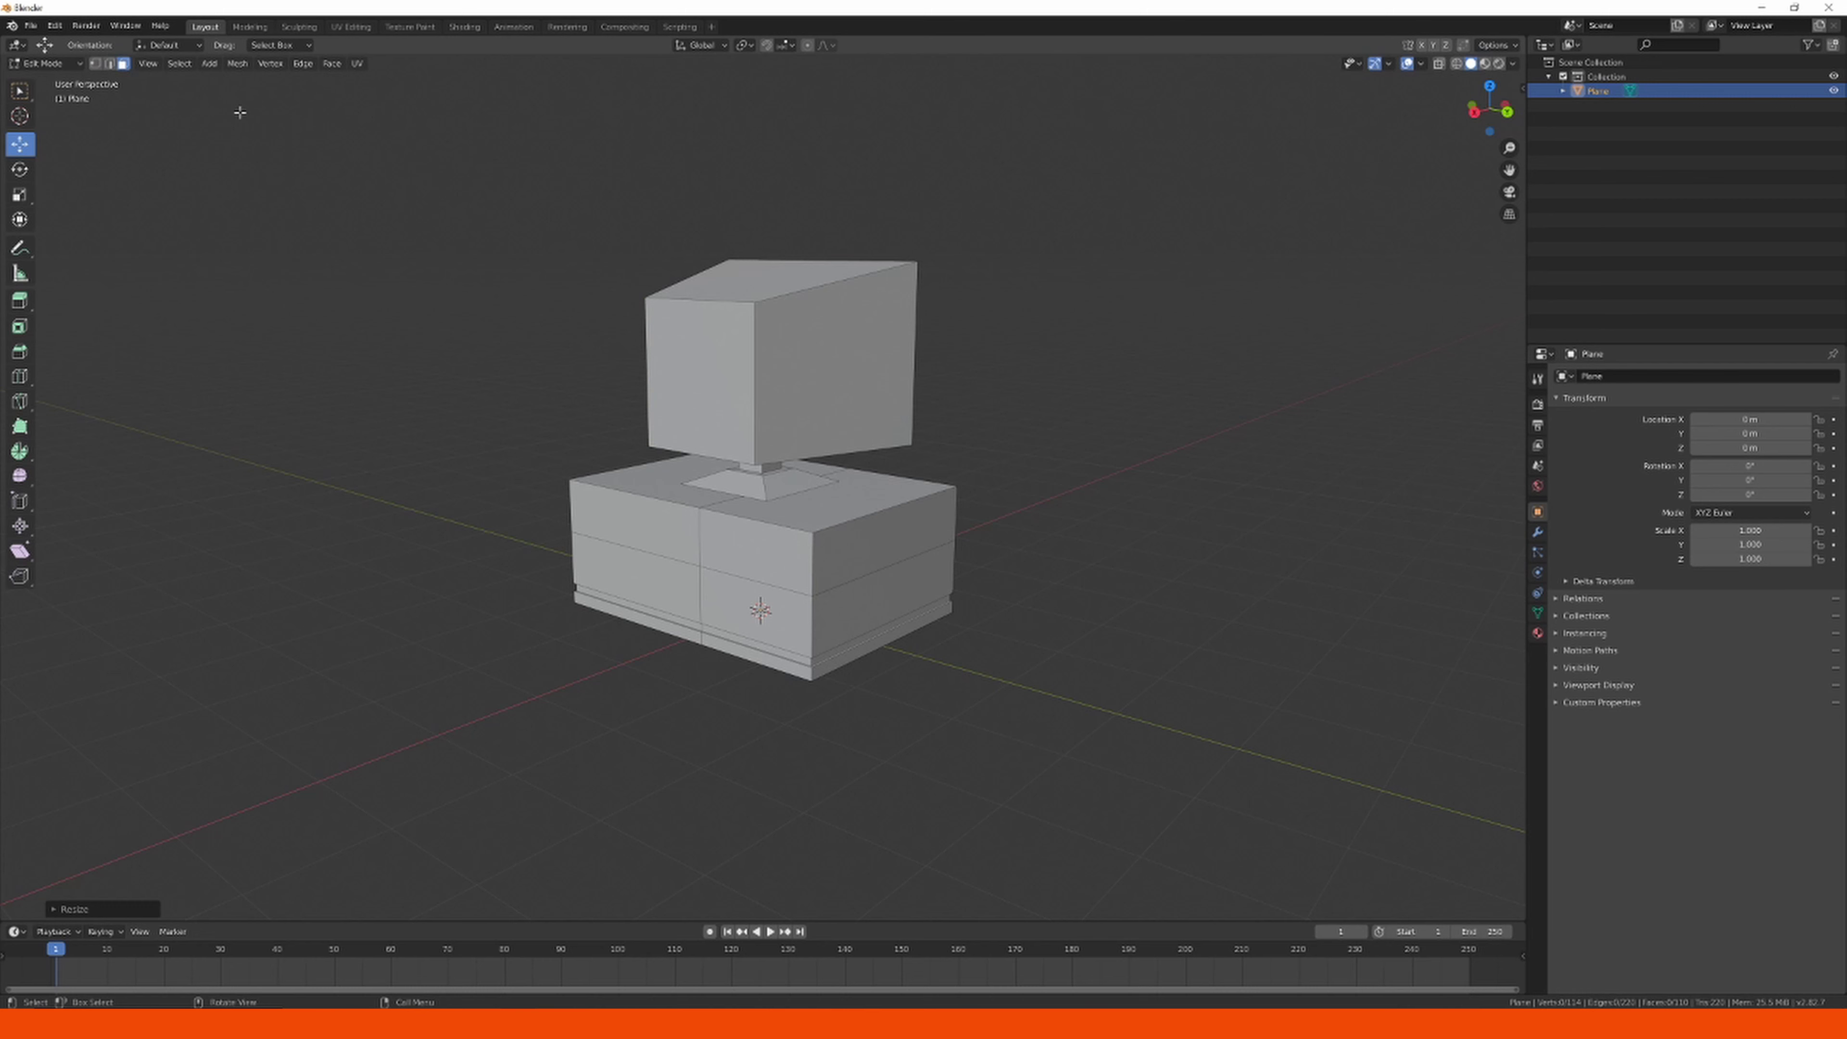
{"action": "left_click", "coordinate": [739, 382]}
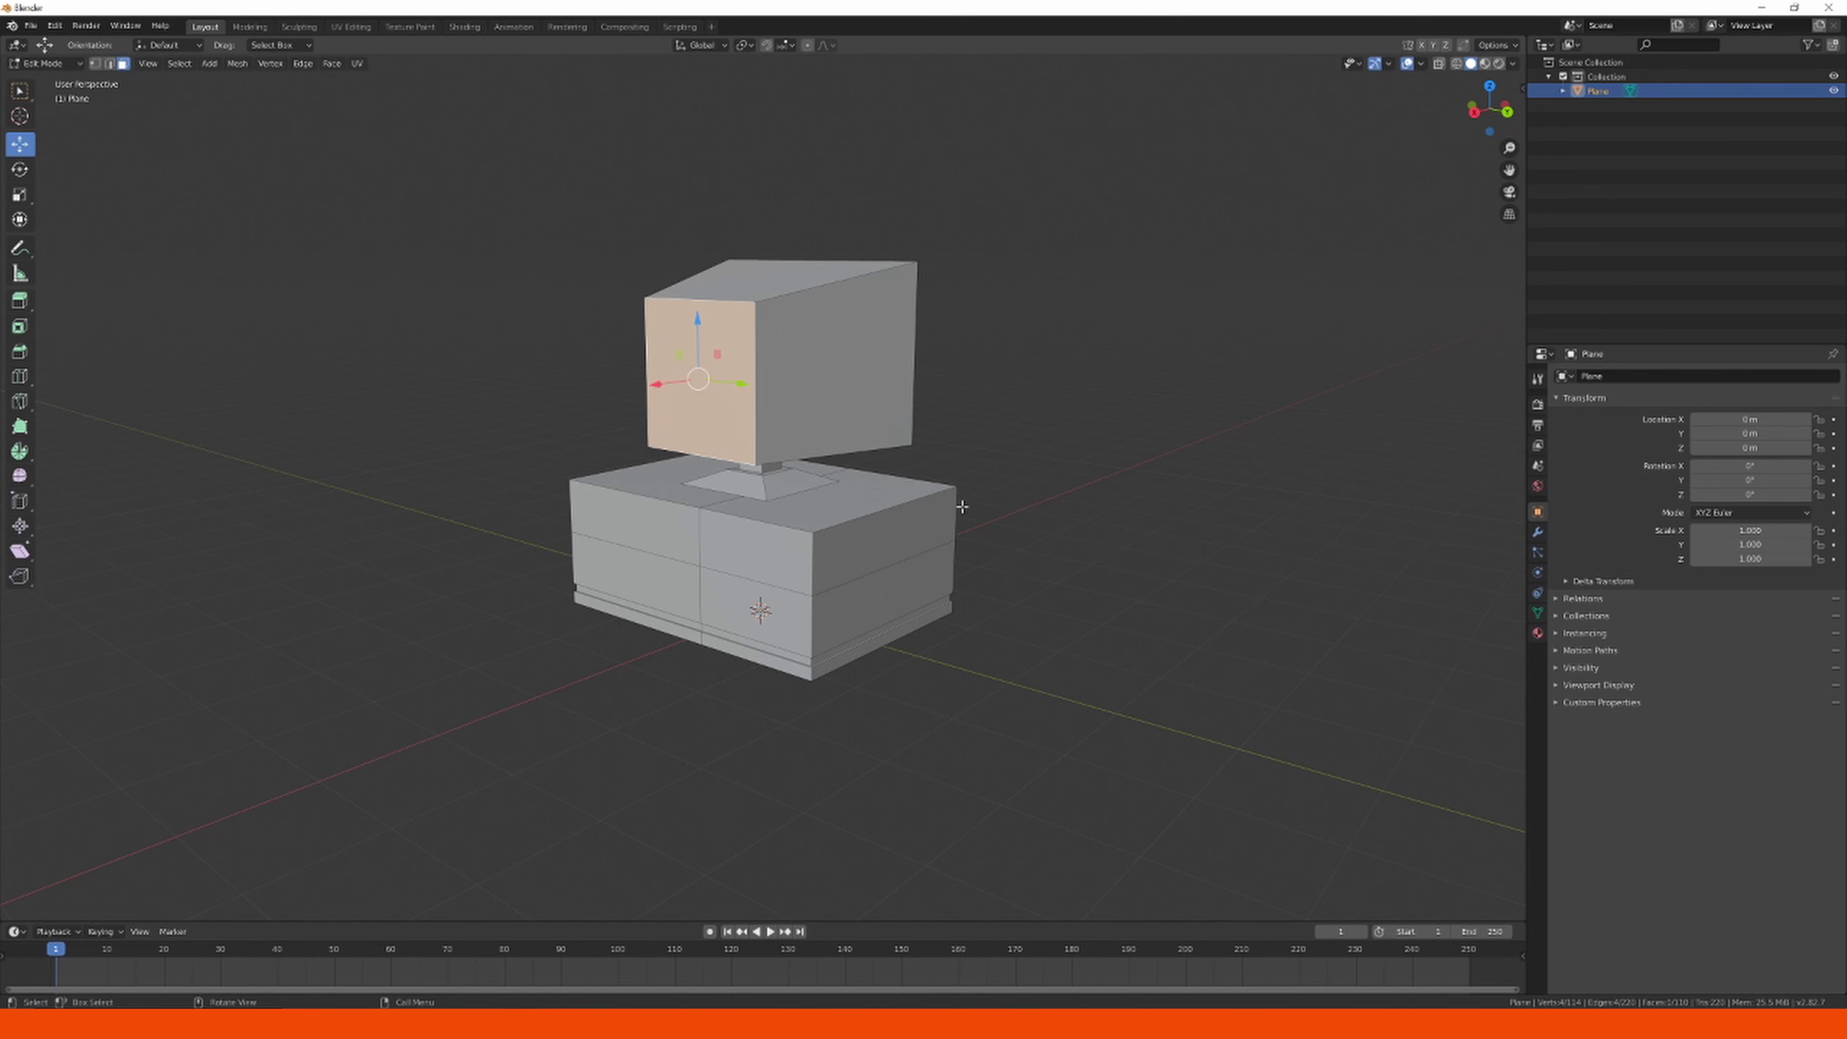
{"action": "key", "text": "i"}
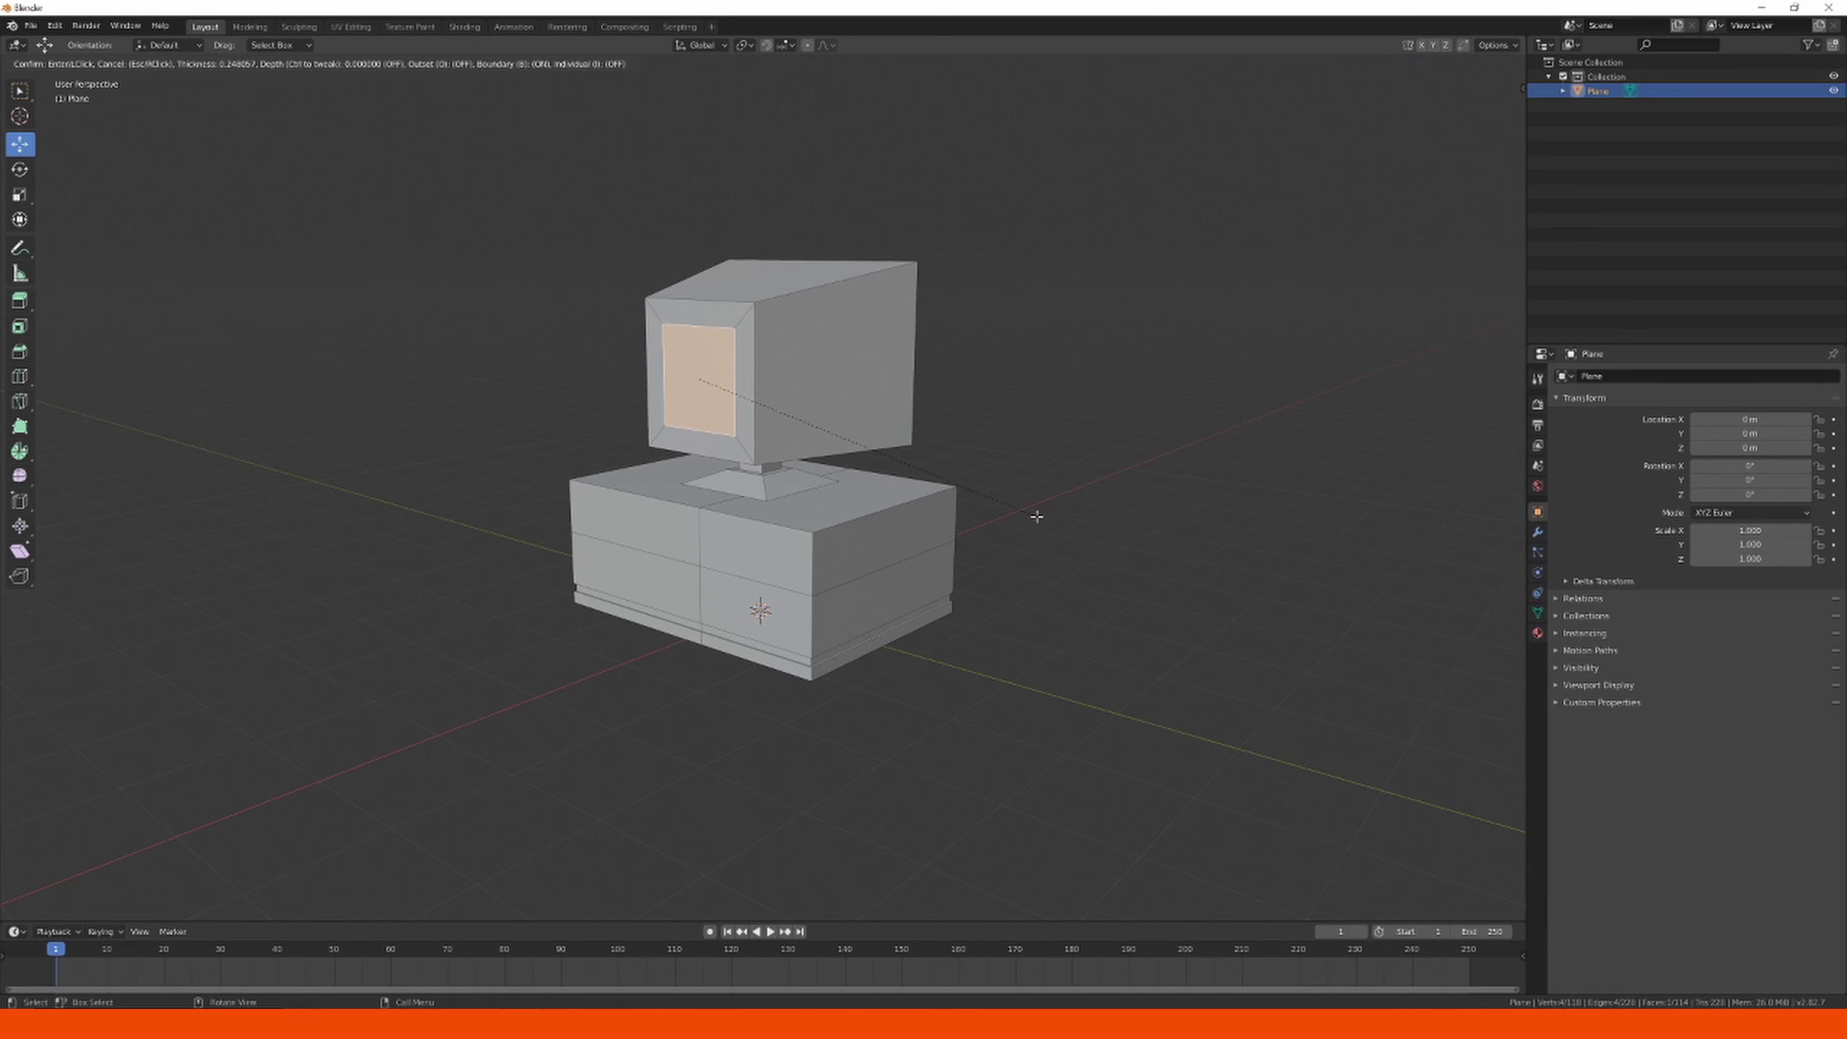
{"action": "left_click", "coordinate": [1030, 515]}
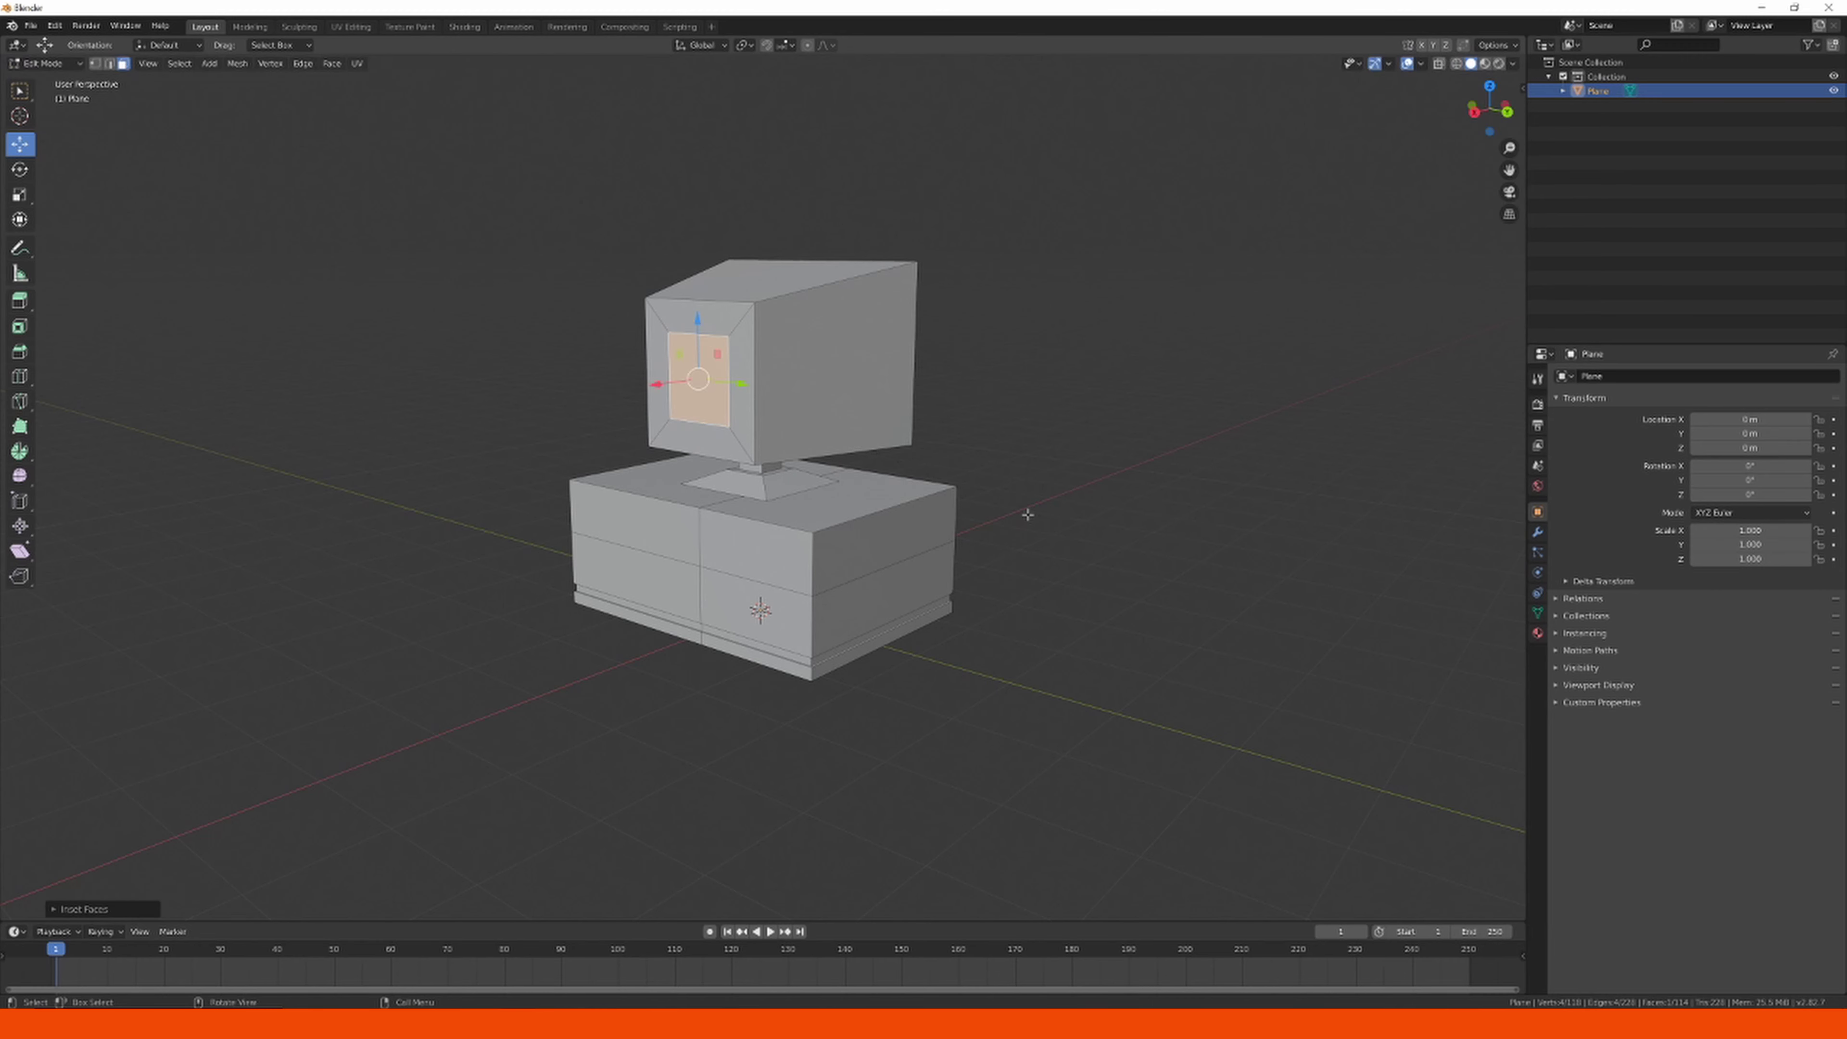
Extrude the inset back face outward into a protruding block behind the monitor.
{"action": "middle_click_drag", "start_coordinate": [1021, 516], "coordinate": [989, 528]}
{"action": "key", "text": "e"}
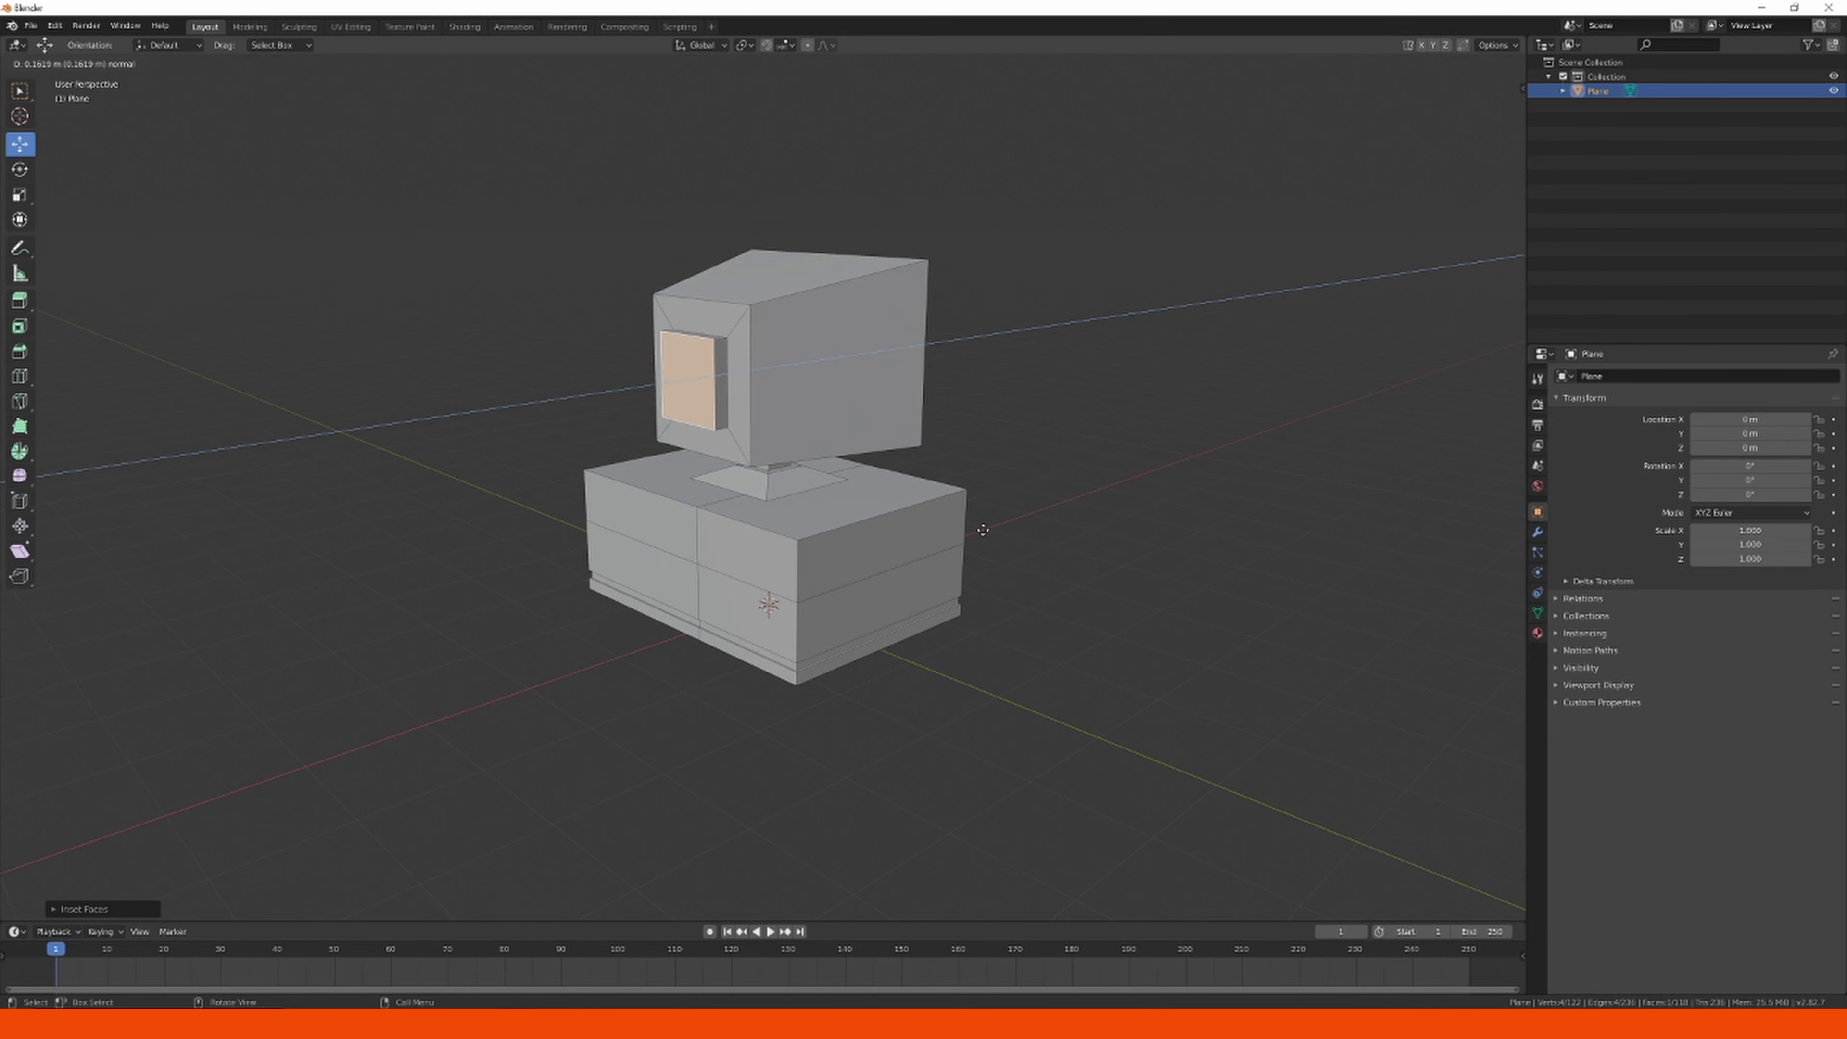
{"action": "left_click", "coordinate": [965, 535]}
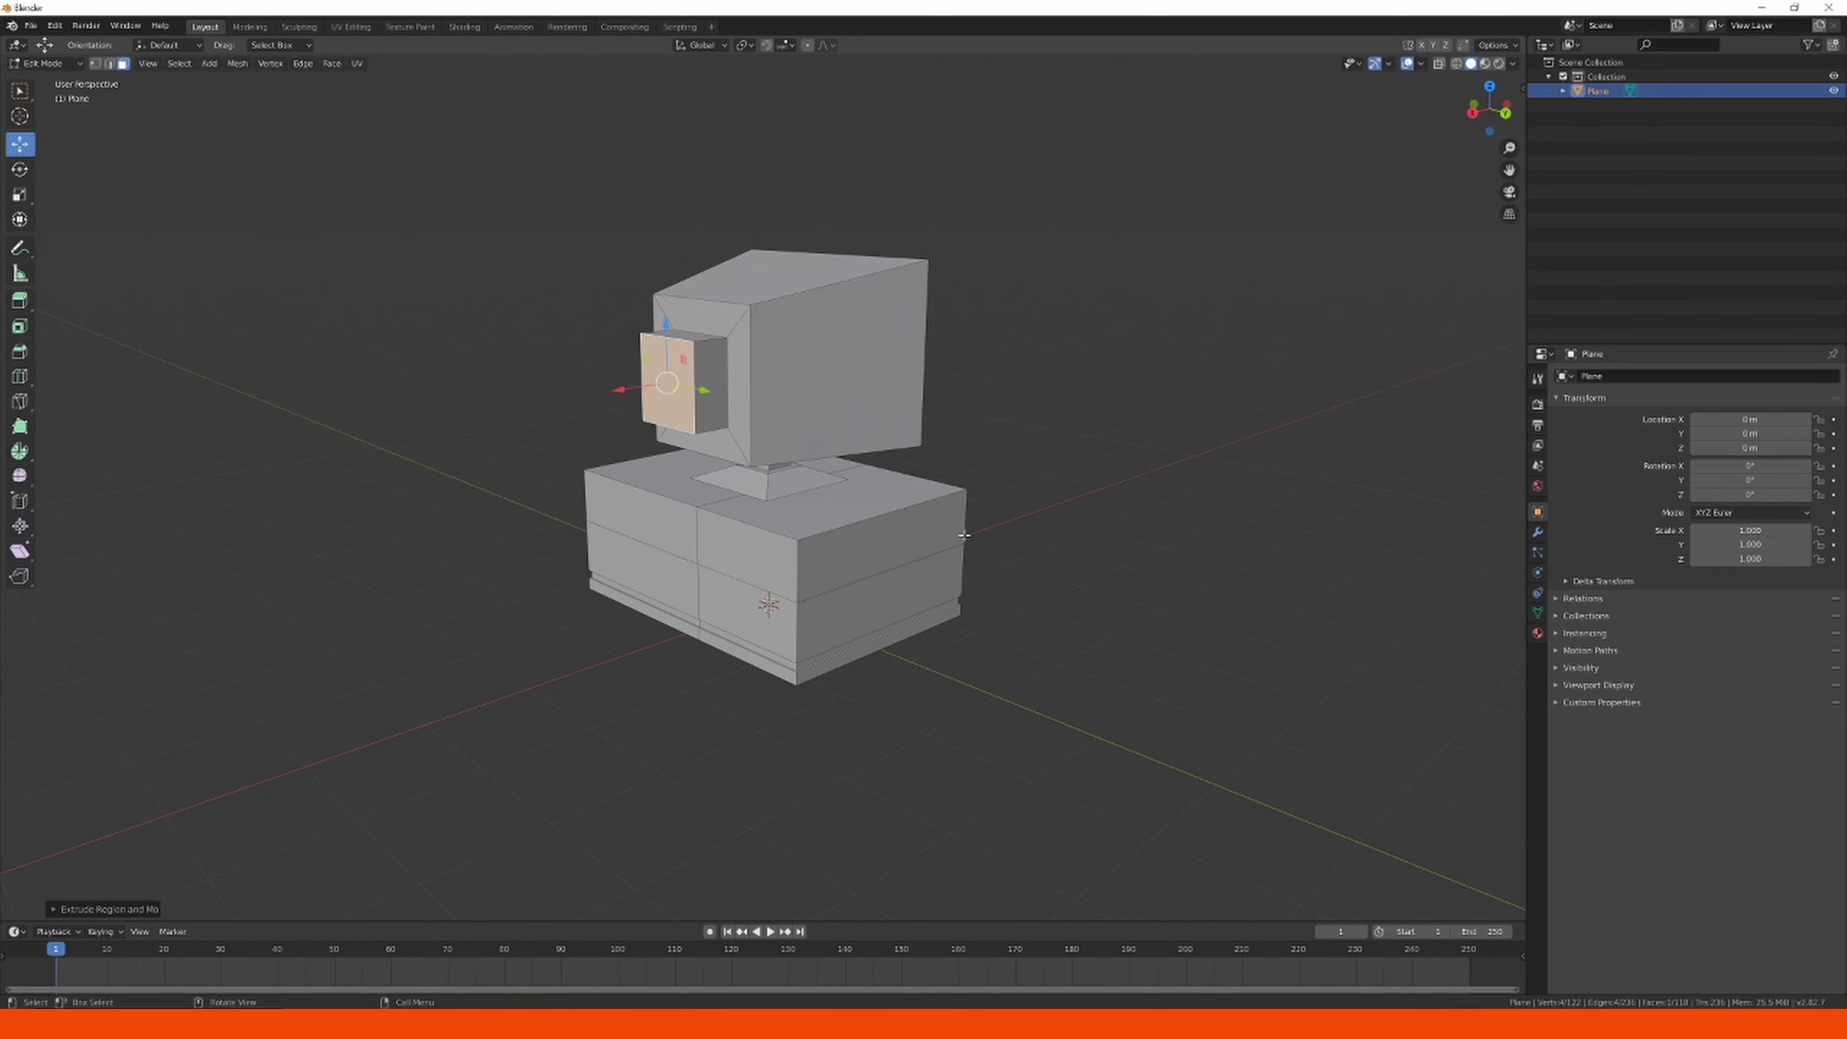
Scale the protruding block's end face down to about 0.76 so the back of the monitor tapers.
{"action": "key", "text": "s"}
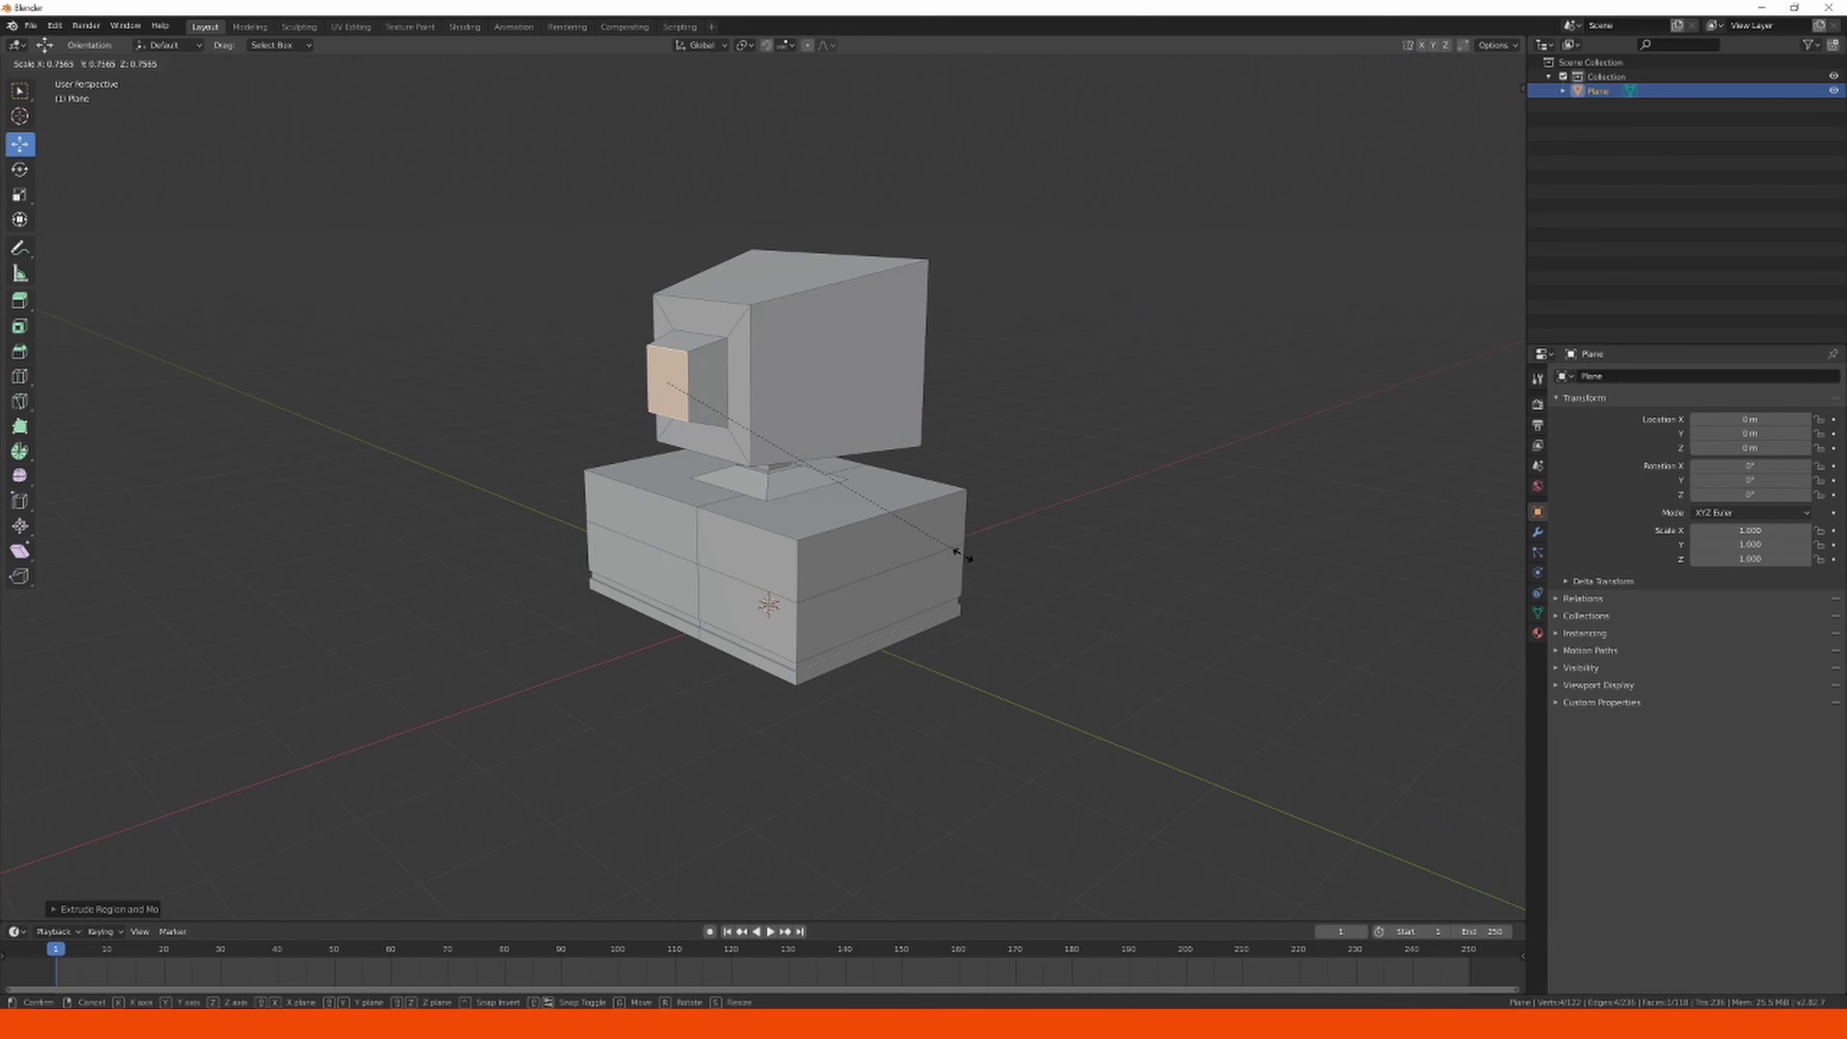
{"action": "left_click", "coordinate": [961, 555]}
Select the monitor's front face and bevel its border with a single narrow segment about 0.126 m wide.
{"action": "middle_click_drag", "start_coordinate": [961, 555], "coordinate": [905, 501]}
{"action": "scroll", "coordinate": [849, 383], "scroll_direction": "up", "scroll_amount": 3}
{"action": "left_click", "coordinate": [892, 435]}
{"action": "scroll", "coordinate": [891, 438], "scroll_direction": "down", "scroll_amount": 2}
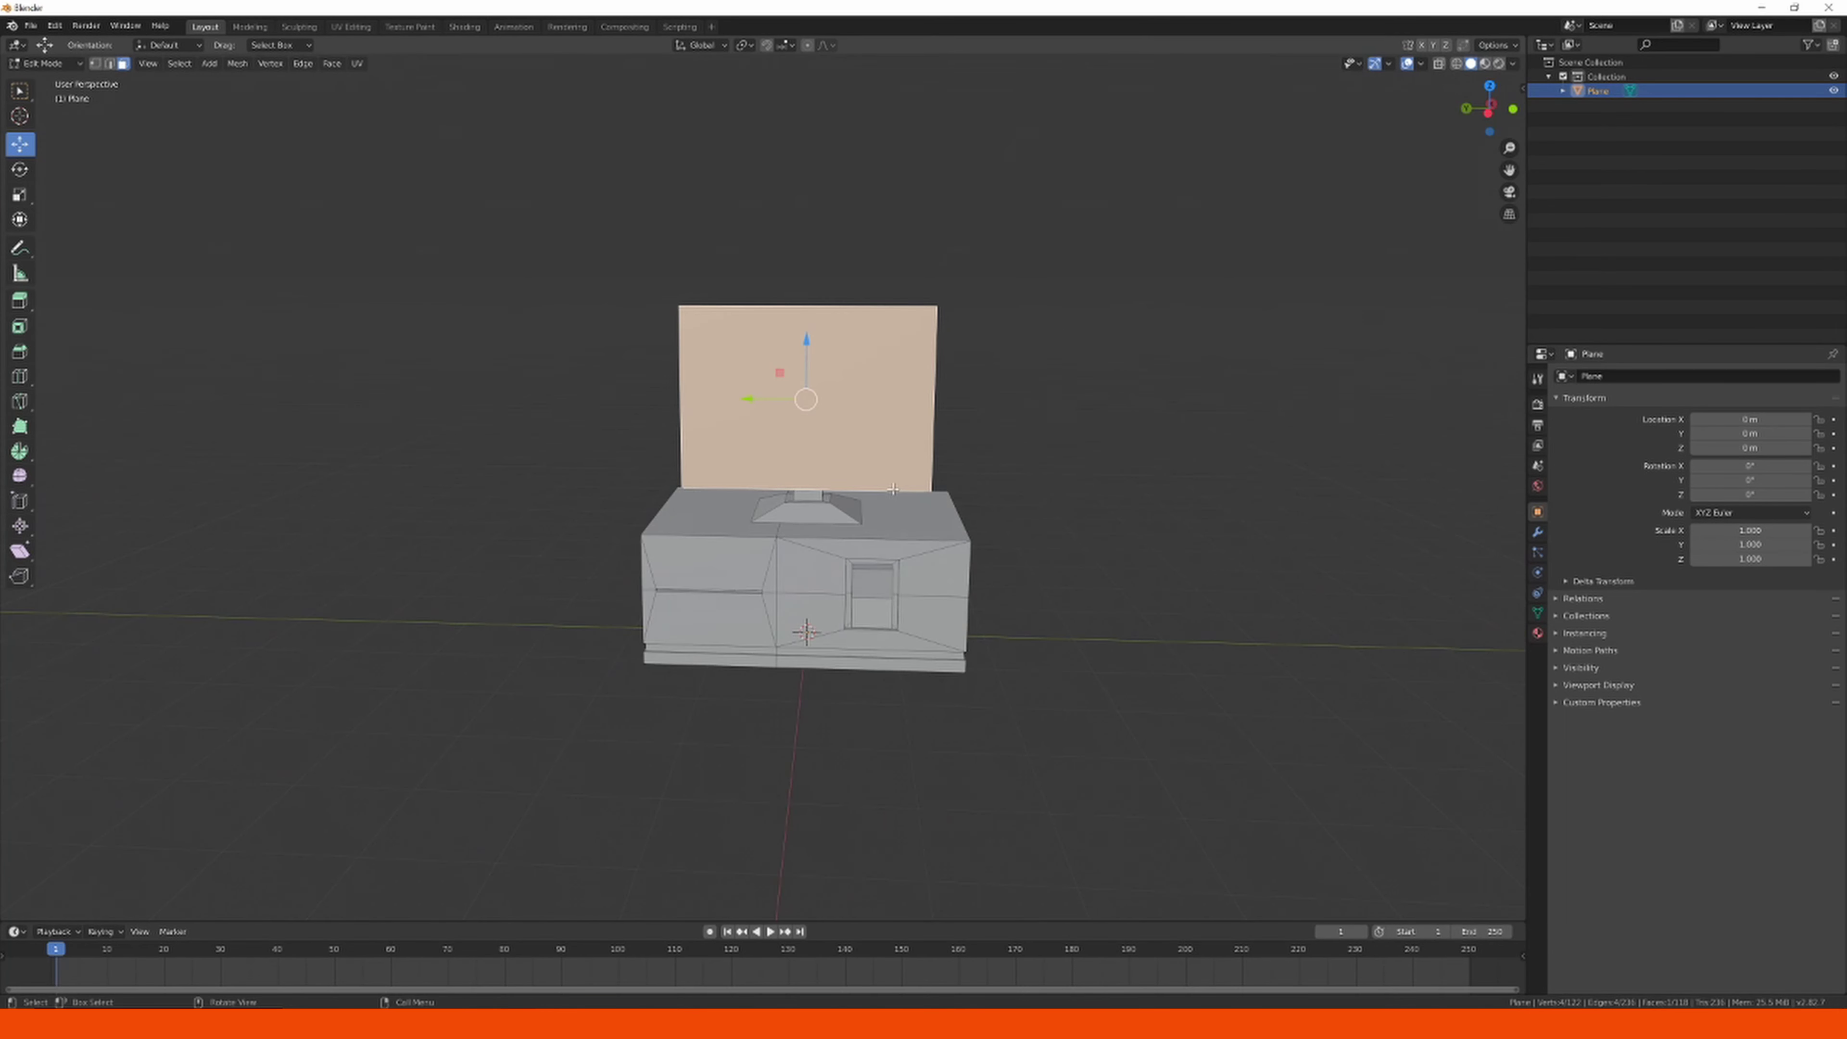
{"action": "key", "text": "ctrl+b"}
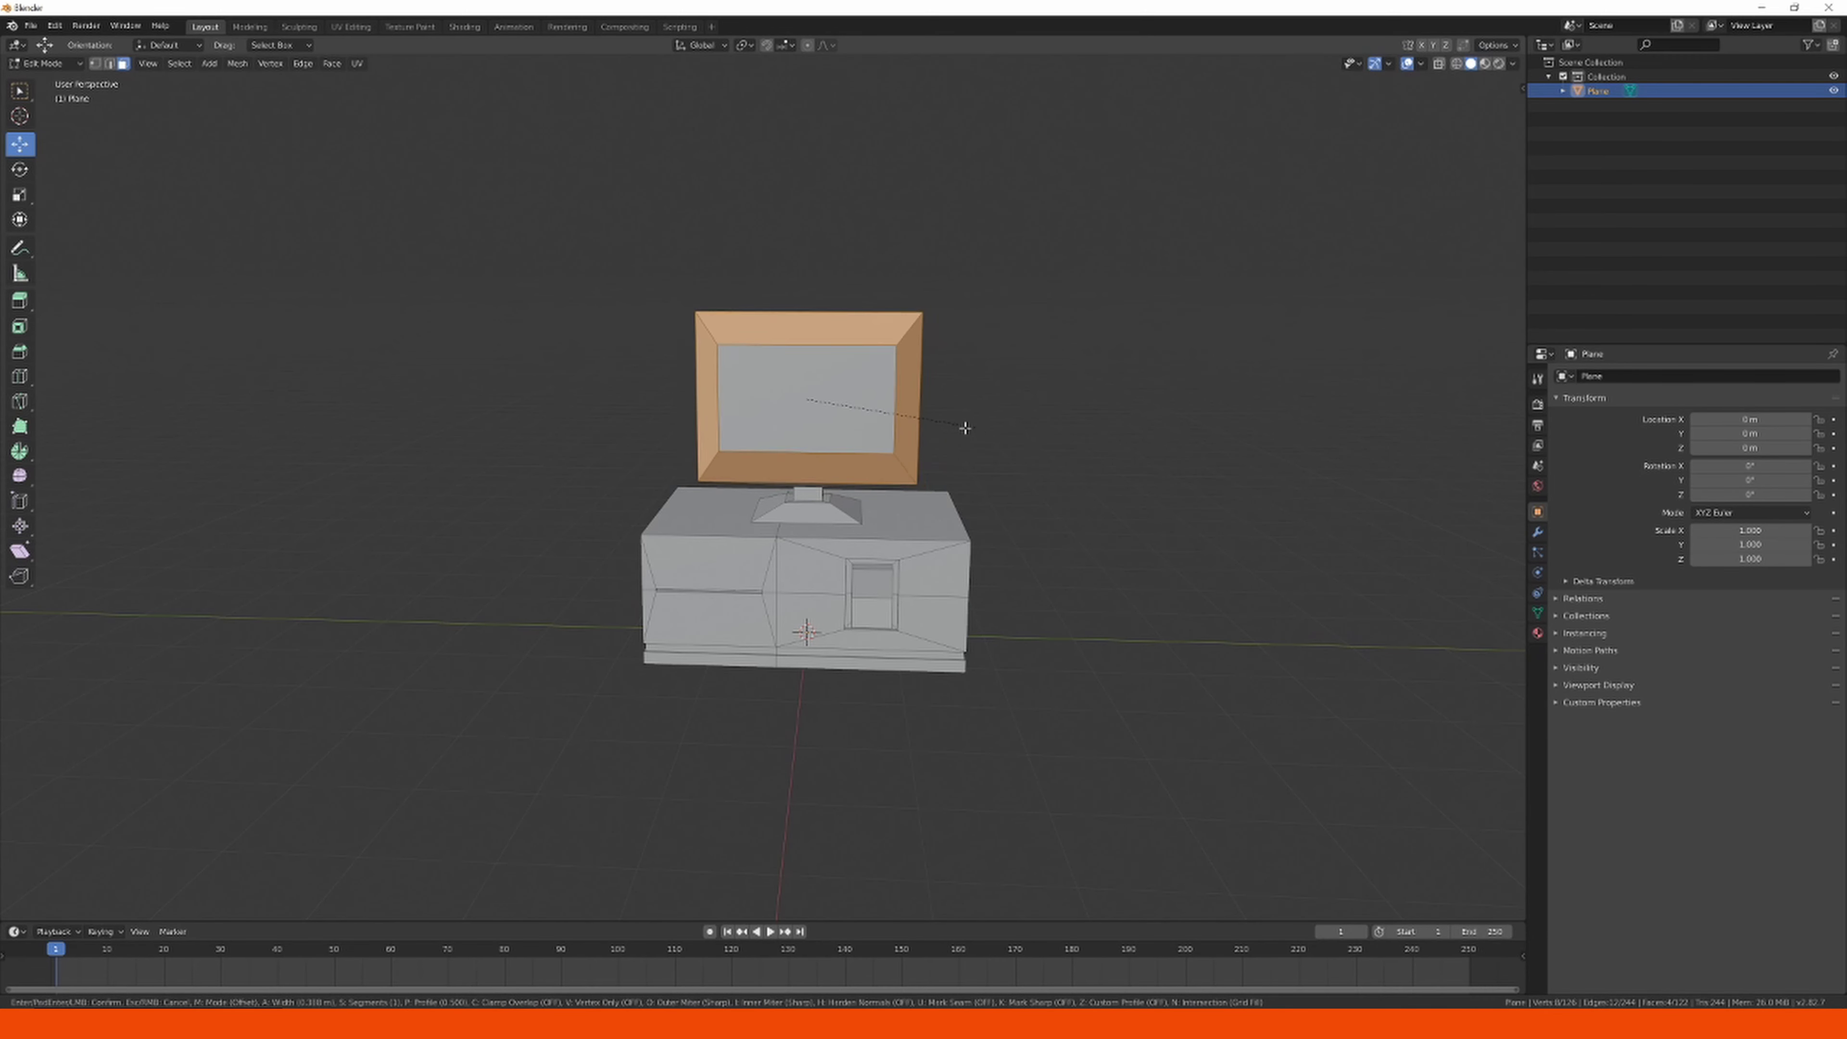
{"action": "scroll", "coordinate": [960, 425], "scroll_direction": "up", "scroll_amount": 1}
{"action": "scroll", "coordinate": [962, 423], "scroll_direction": "up", "scroll_amount": 7}
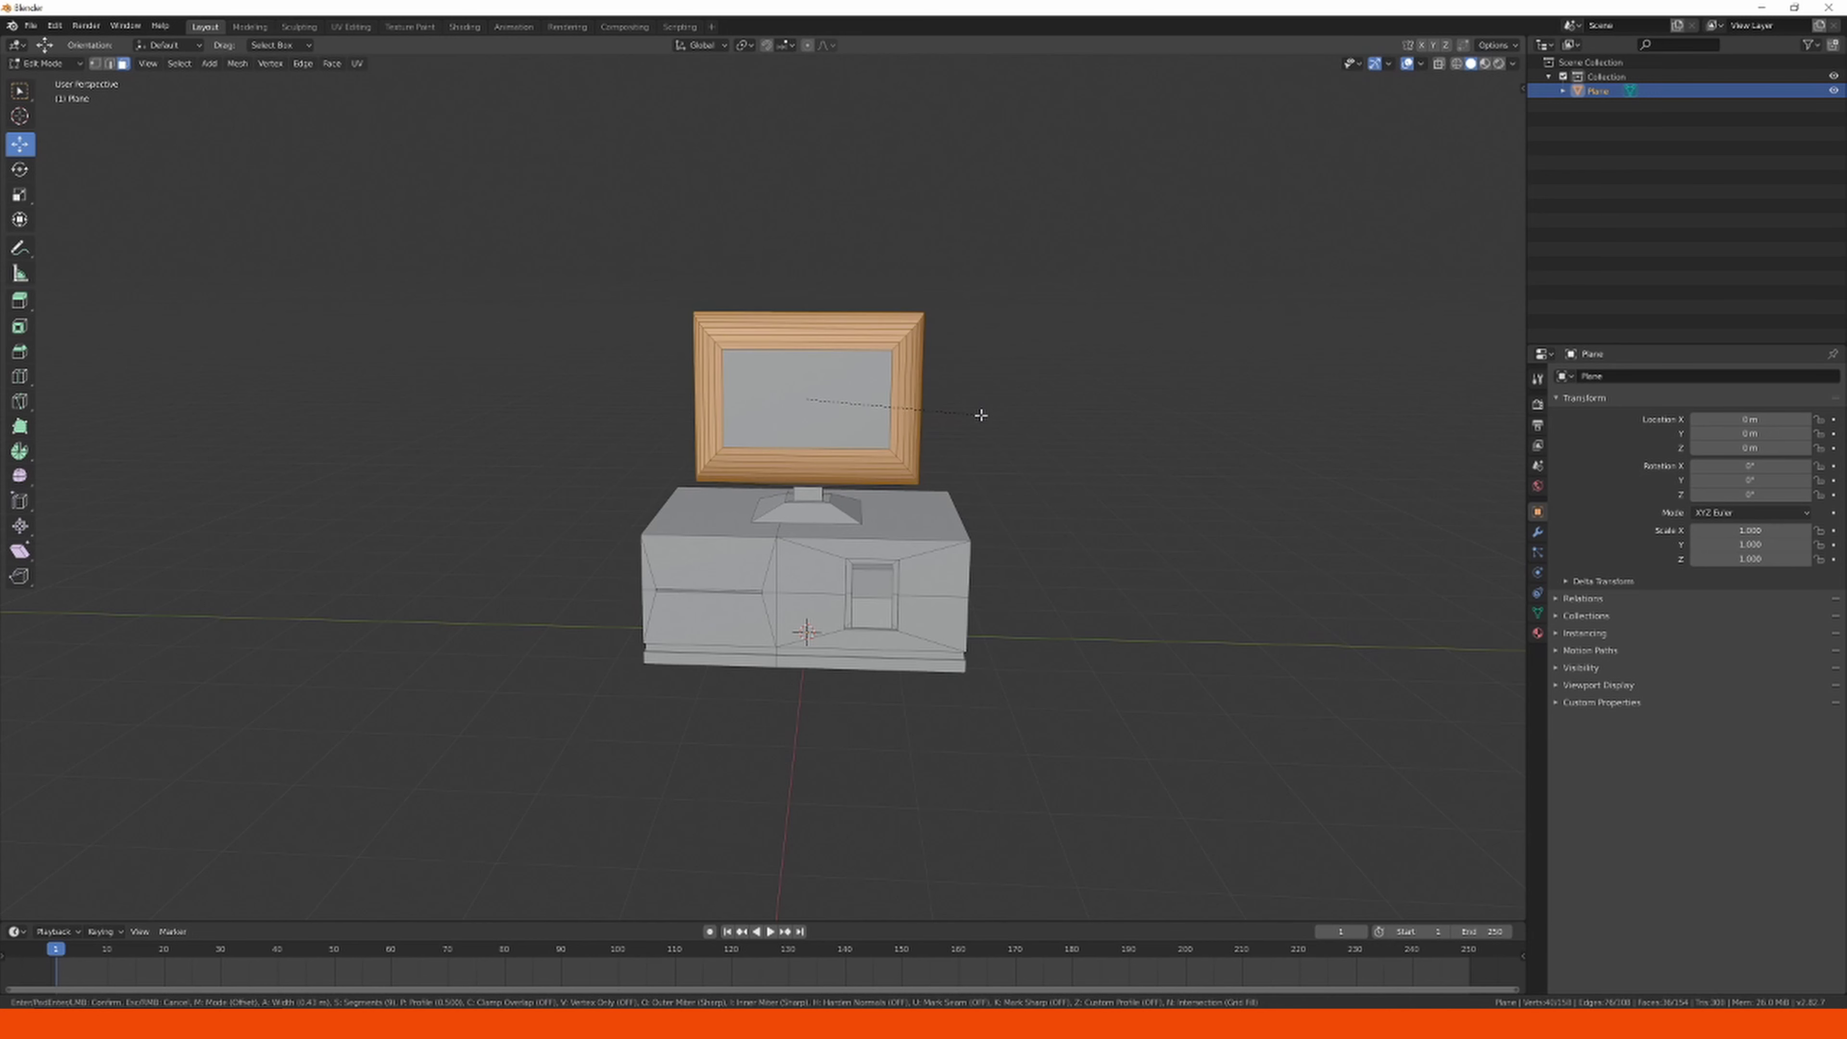
{"action": "scroll", "coordinate": [981, 415], "scroll_direction": "down", "scroll_amount": 8}
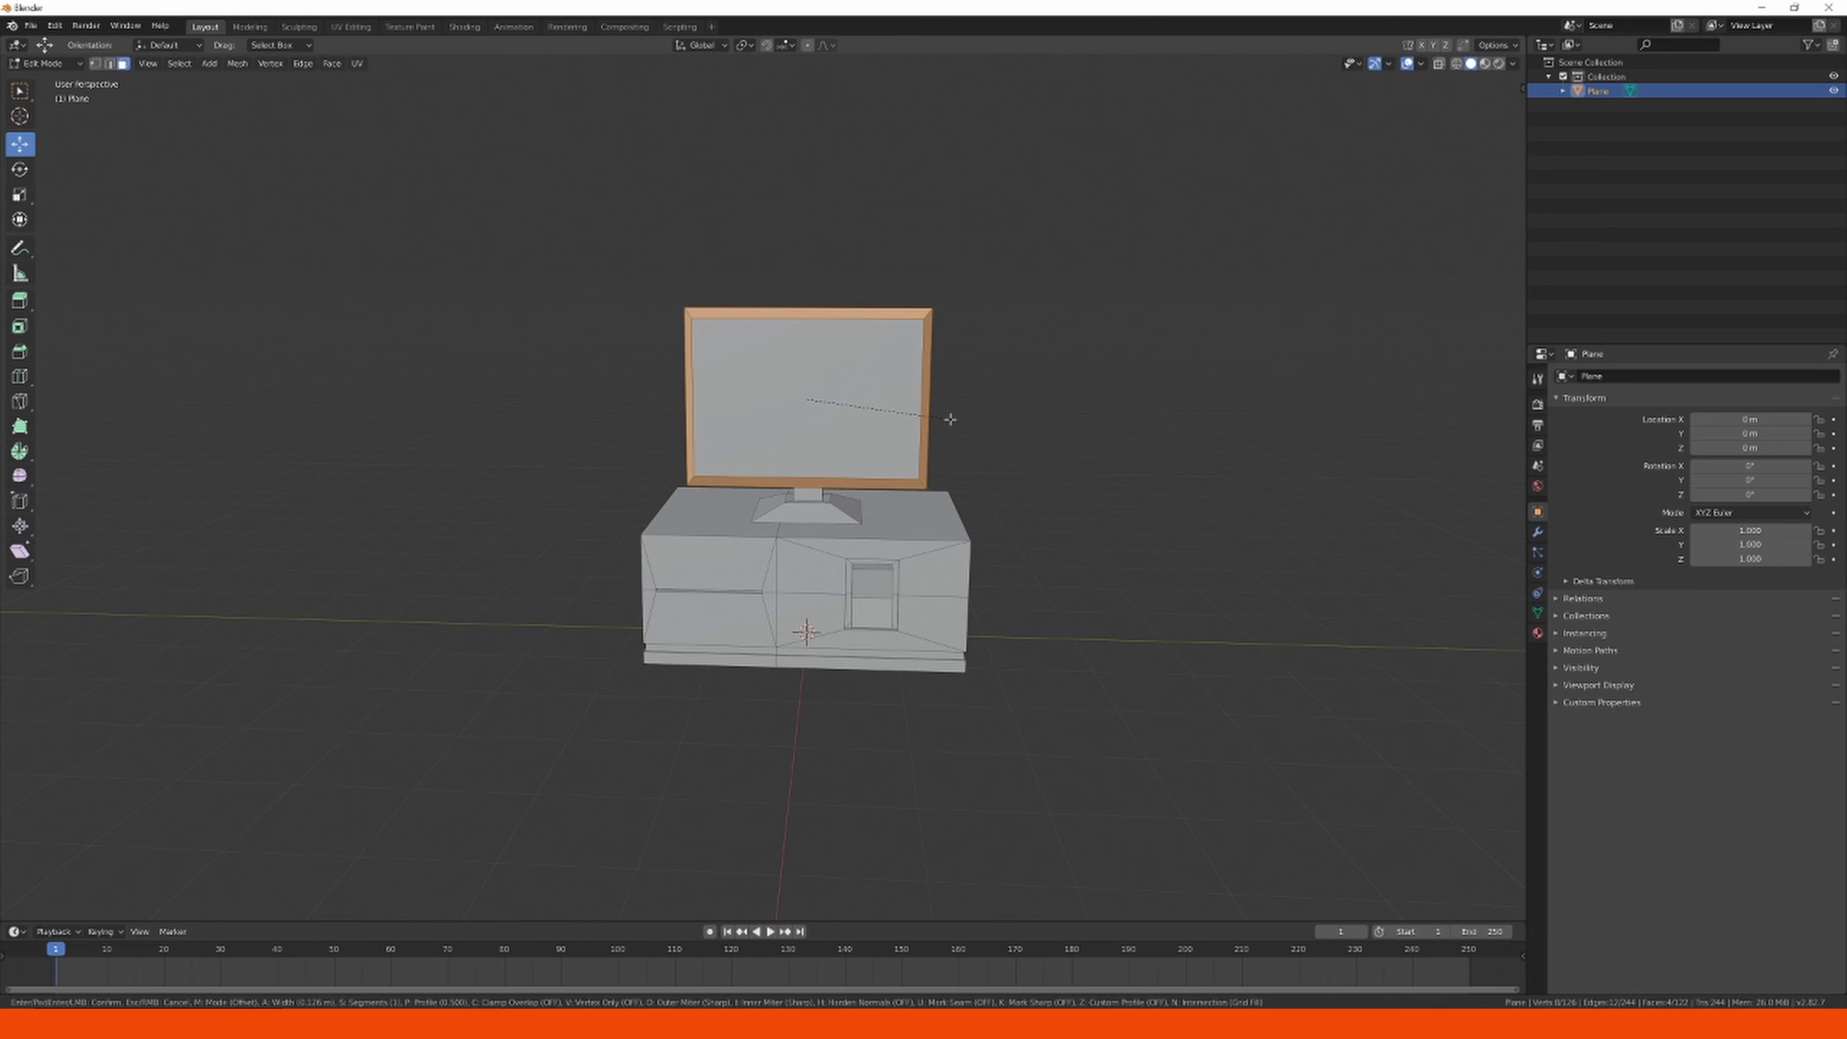
{"action": "left_click", "coordinate": [950, 419]}
Inset the monitor's front face by about 0.2 m for the screen and shift the inset face slightly up along Z.
{"action": "left_click", "coordinate": [886, 434]}
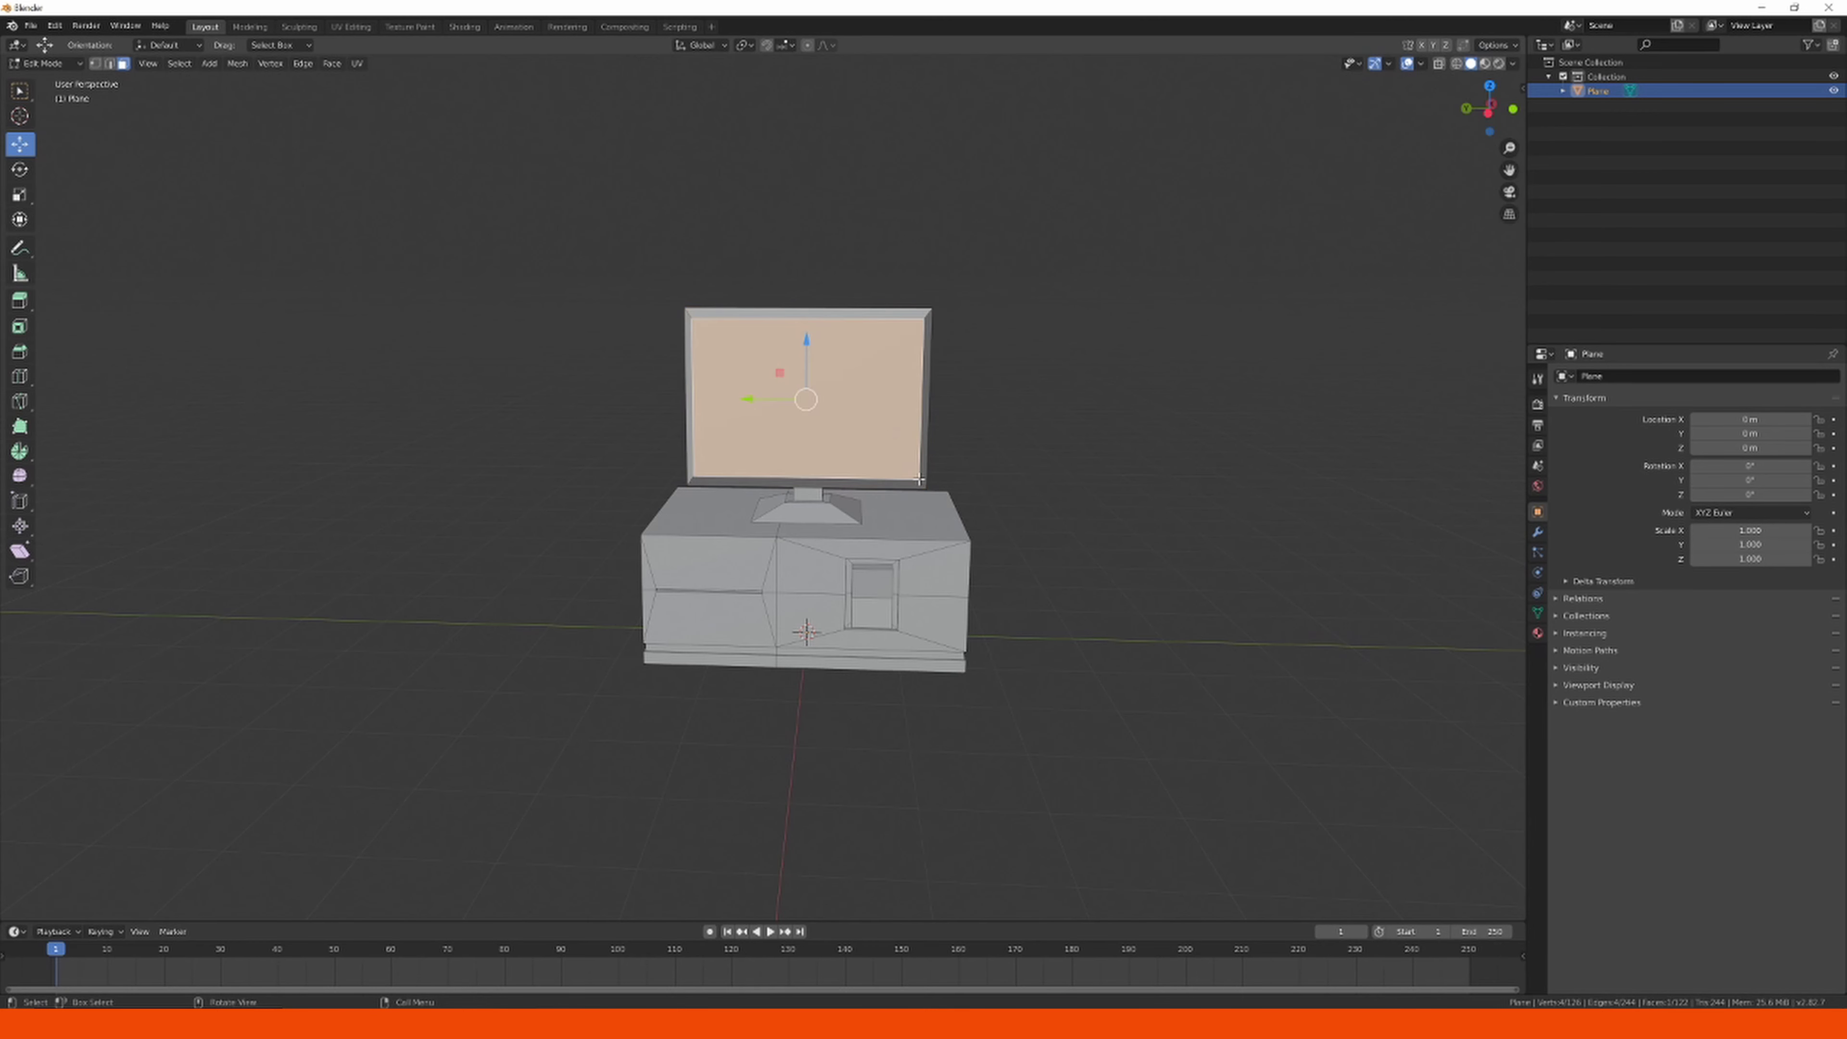
{"action": "scroll", "coordinate": [953, 544], "scroll_direction": "up", "scroll_amount": 4}
{"action": "middle_click_drag", "start_coordinate": [953, 544], "coordinate": [1100, 668]}
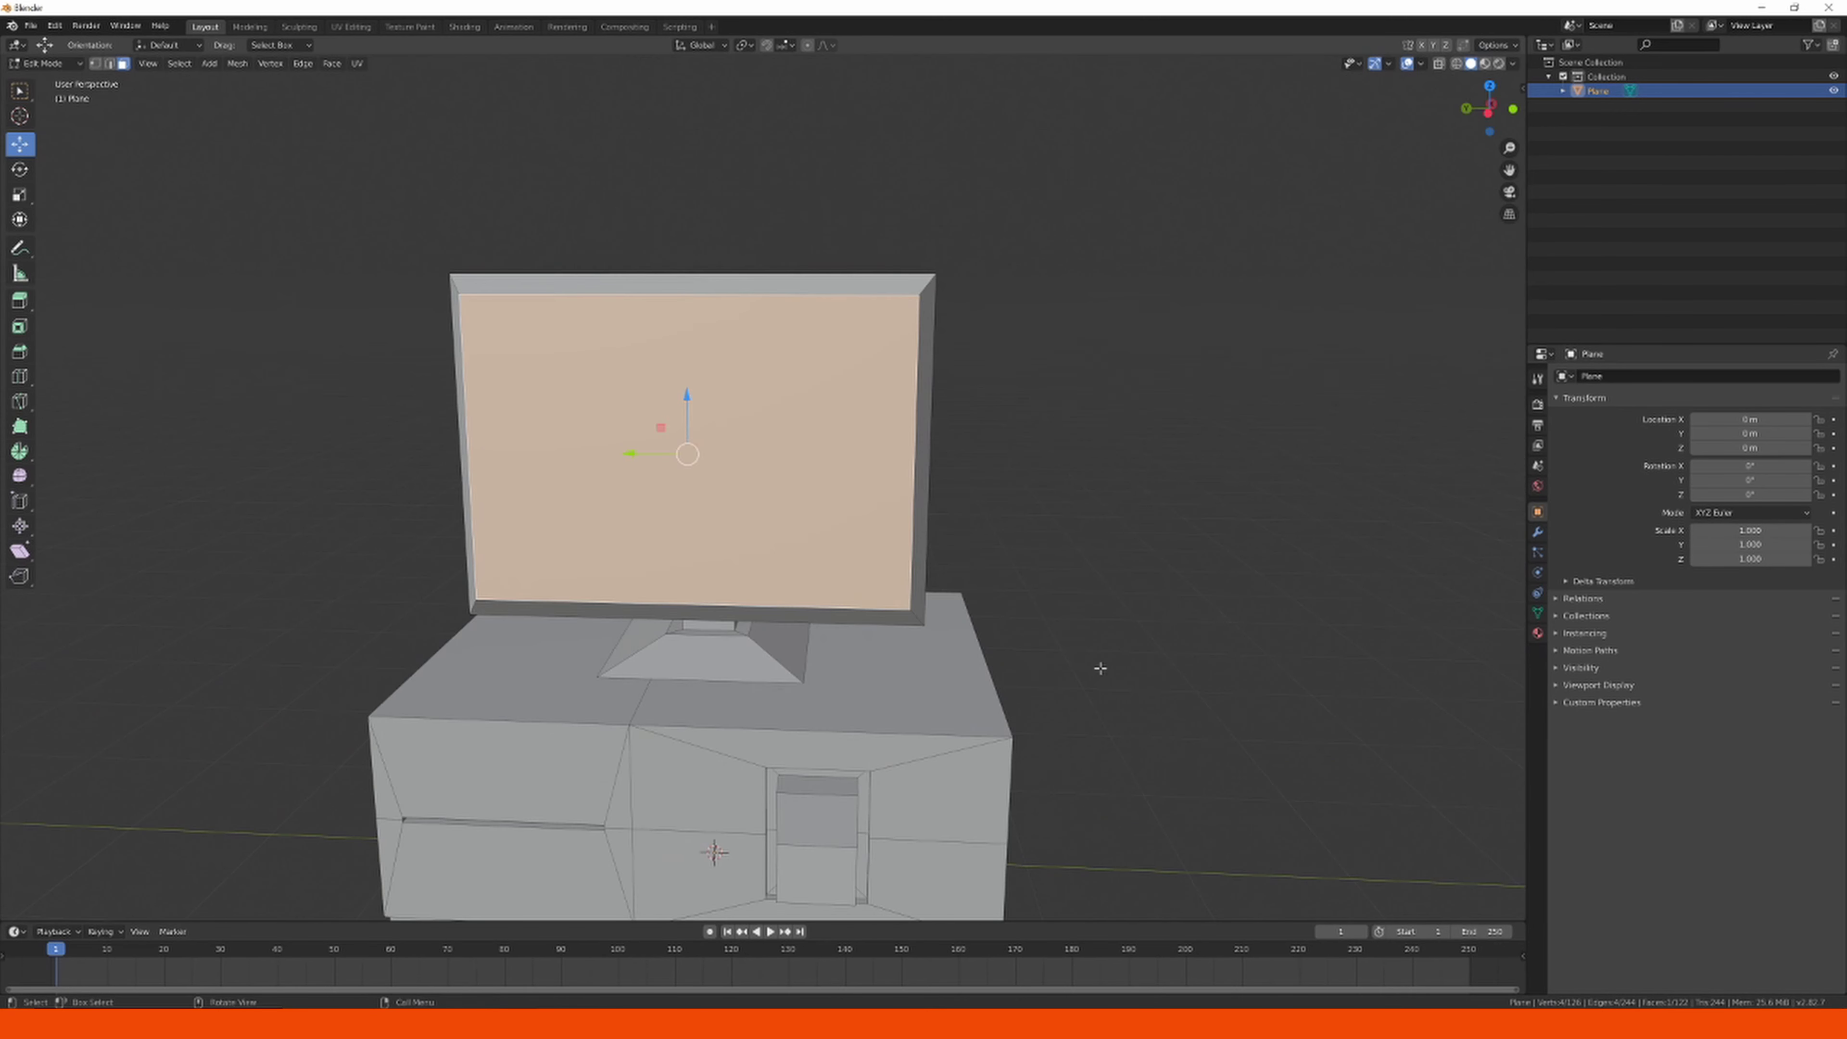
{"action": "key", "text": "i"}
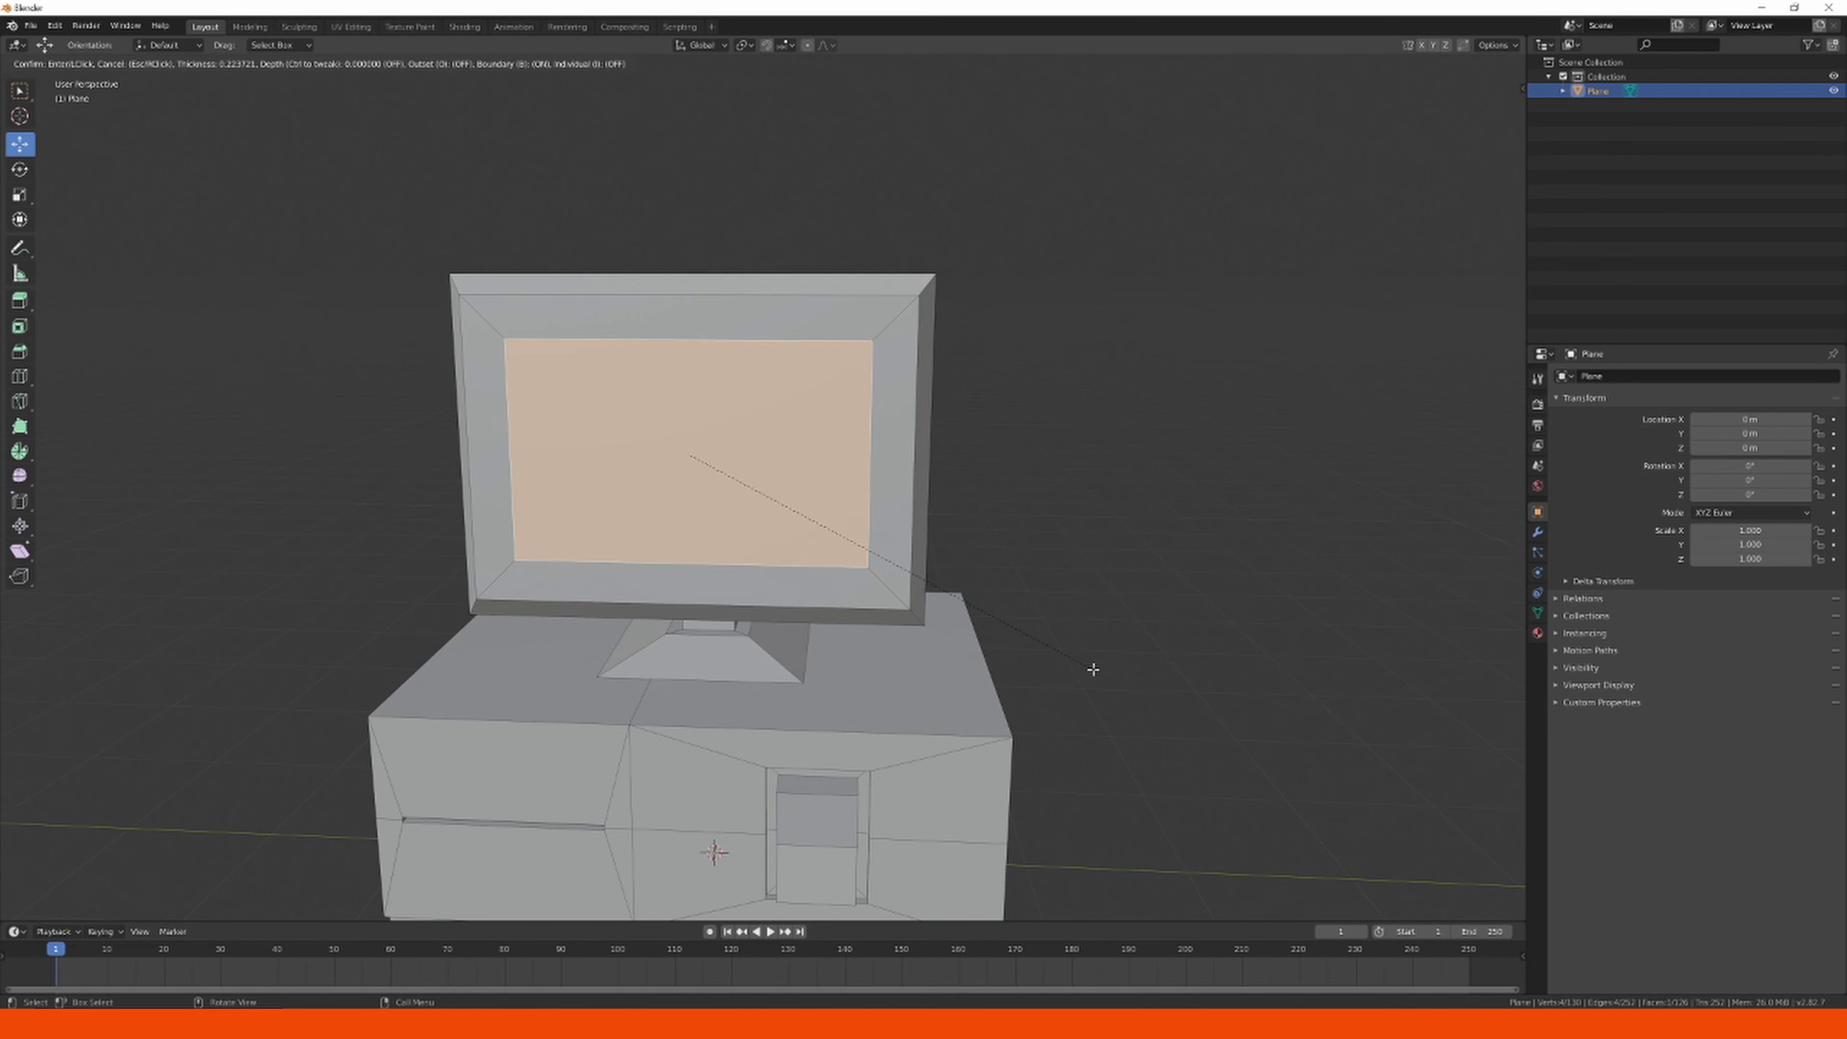
{"action": "left_click", "coordinate": [1096, 668]}
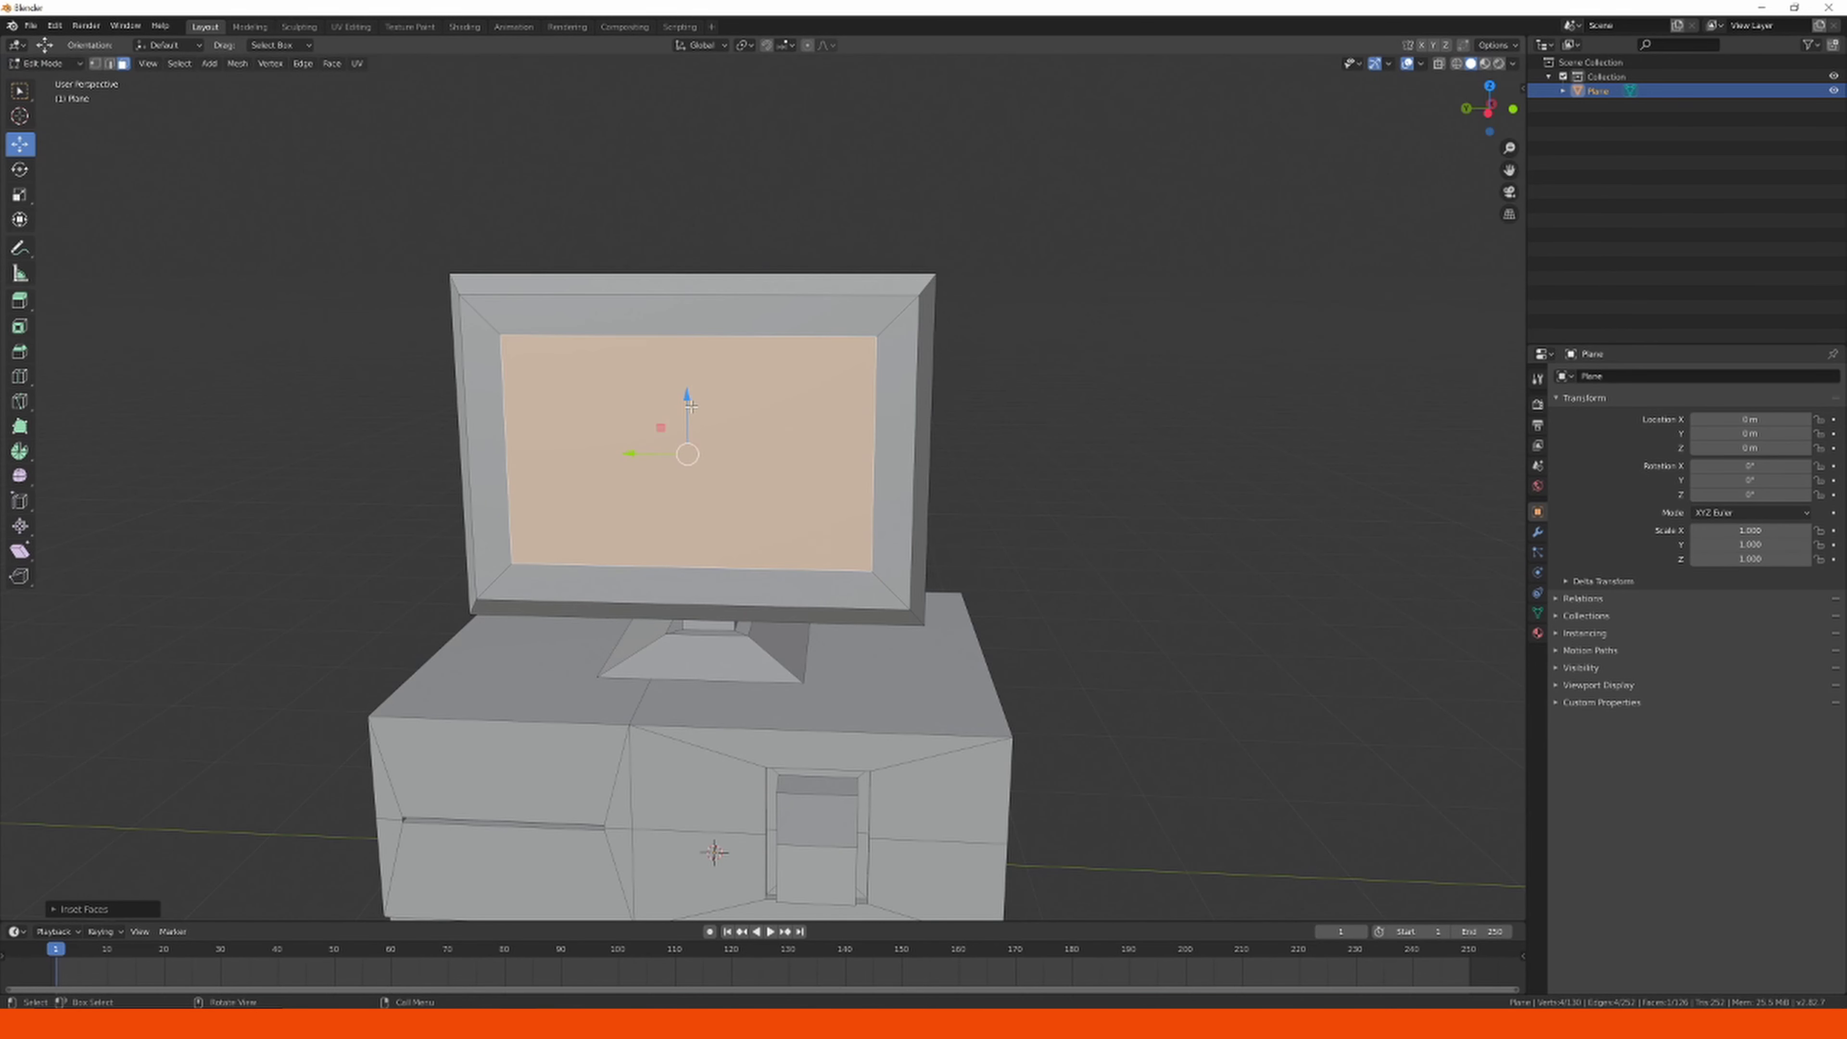
{"action": "left_click_drag", "start_coordinate": [686, 398], "coordinate": [686, 380]}
Extrude the inset screen face about 0.07 m inward to recess it into the monitor.
{"action": "middle_click_drag", "start_coordinate": [686, 380], "coordinate": [906, 502]}
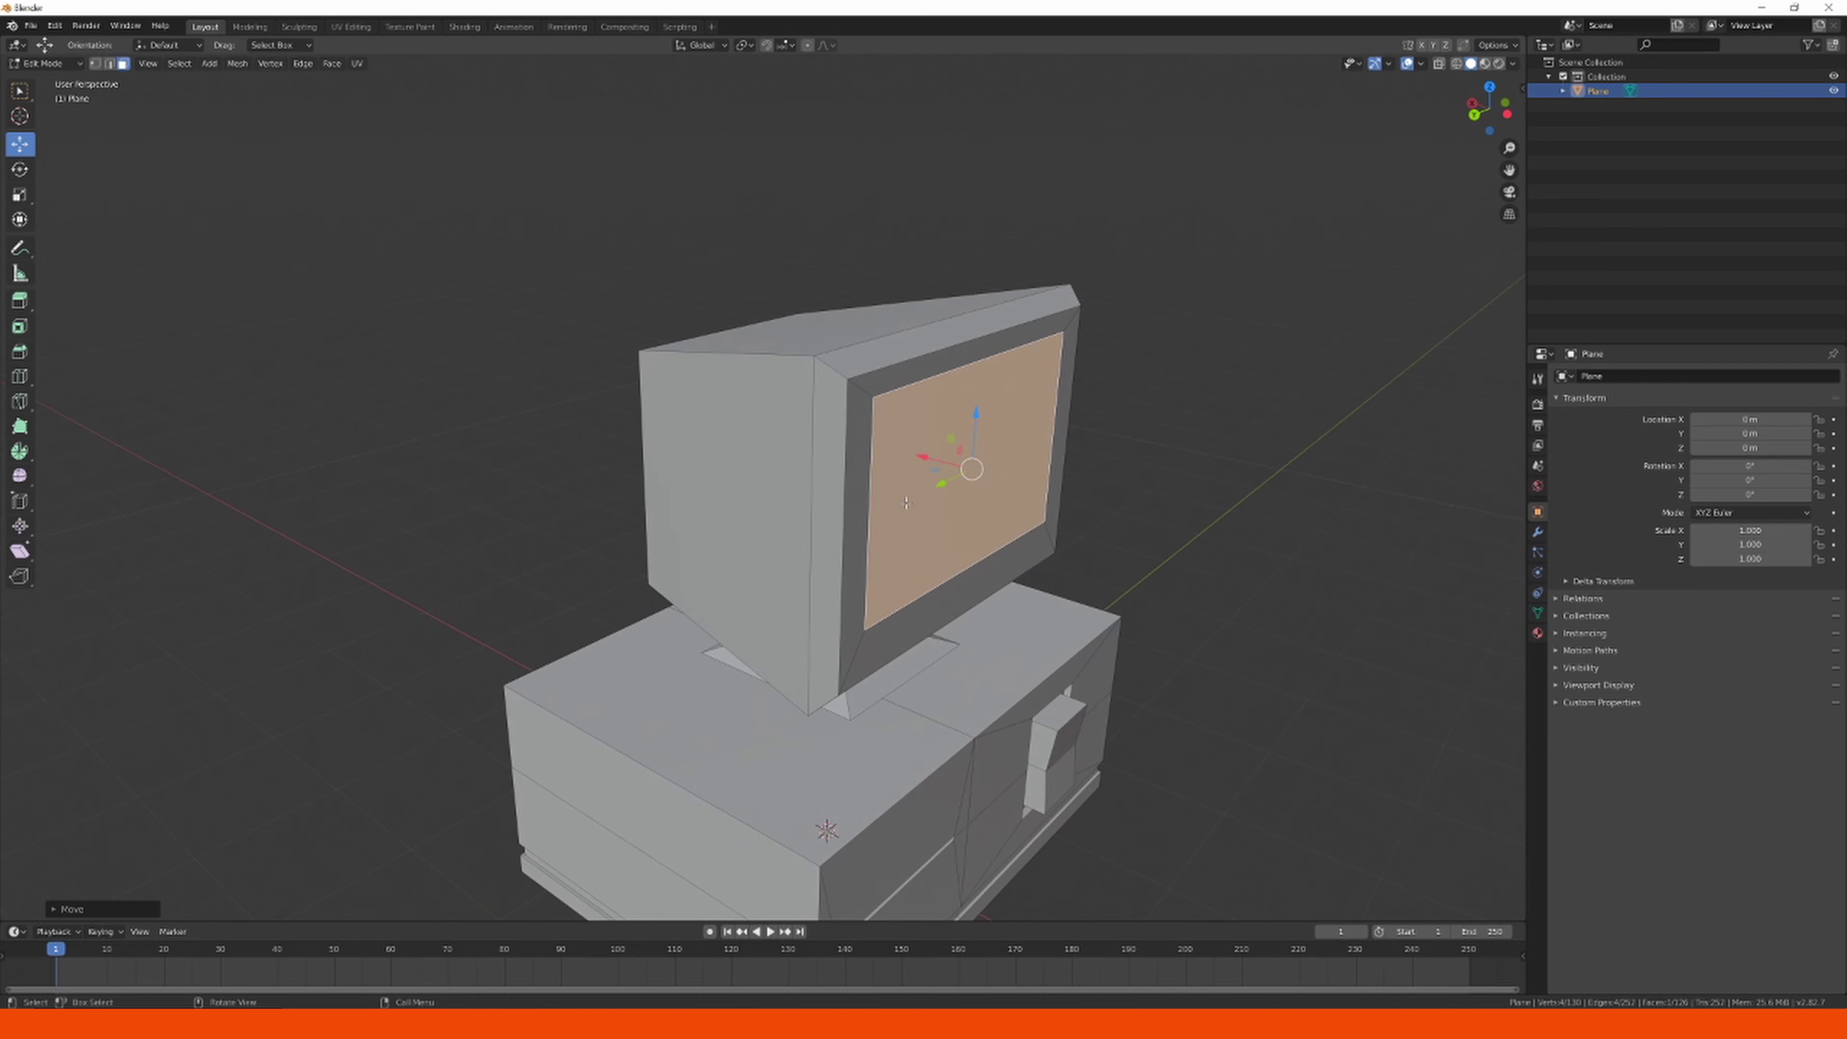
{"action": "key", "text": "e"}
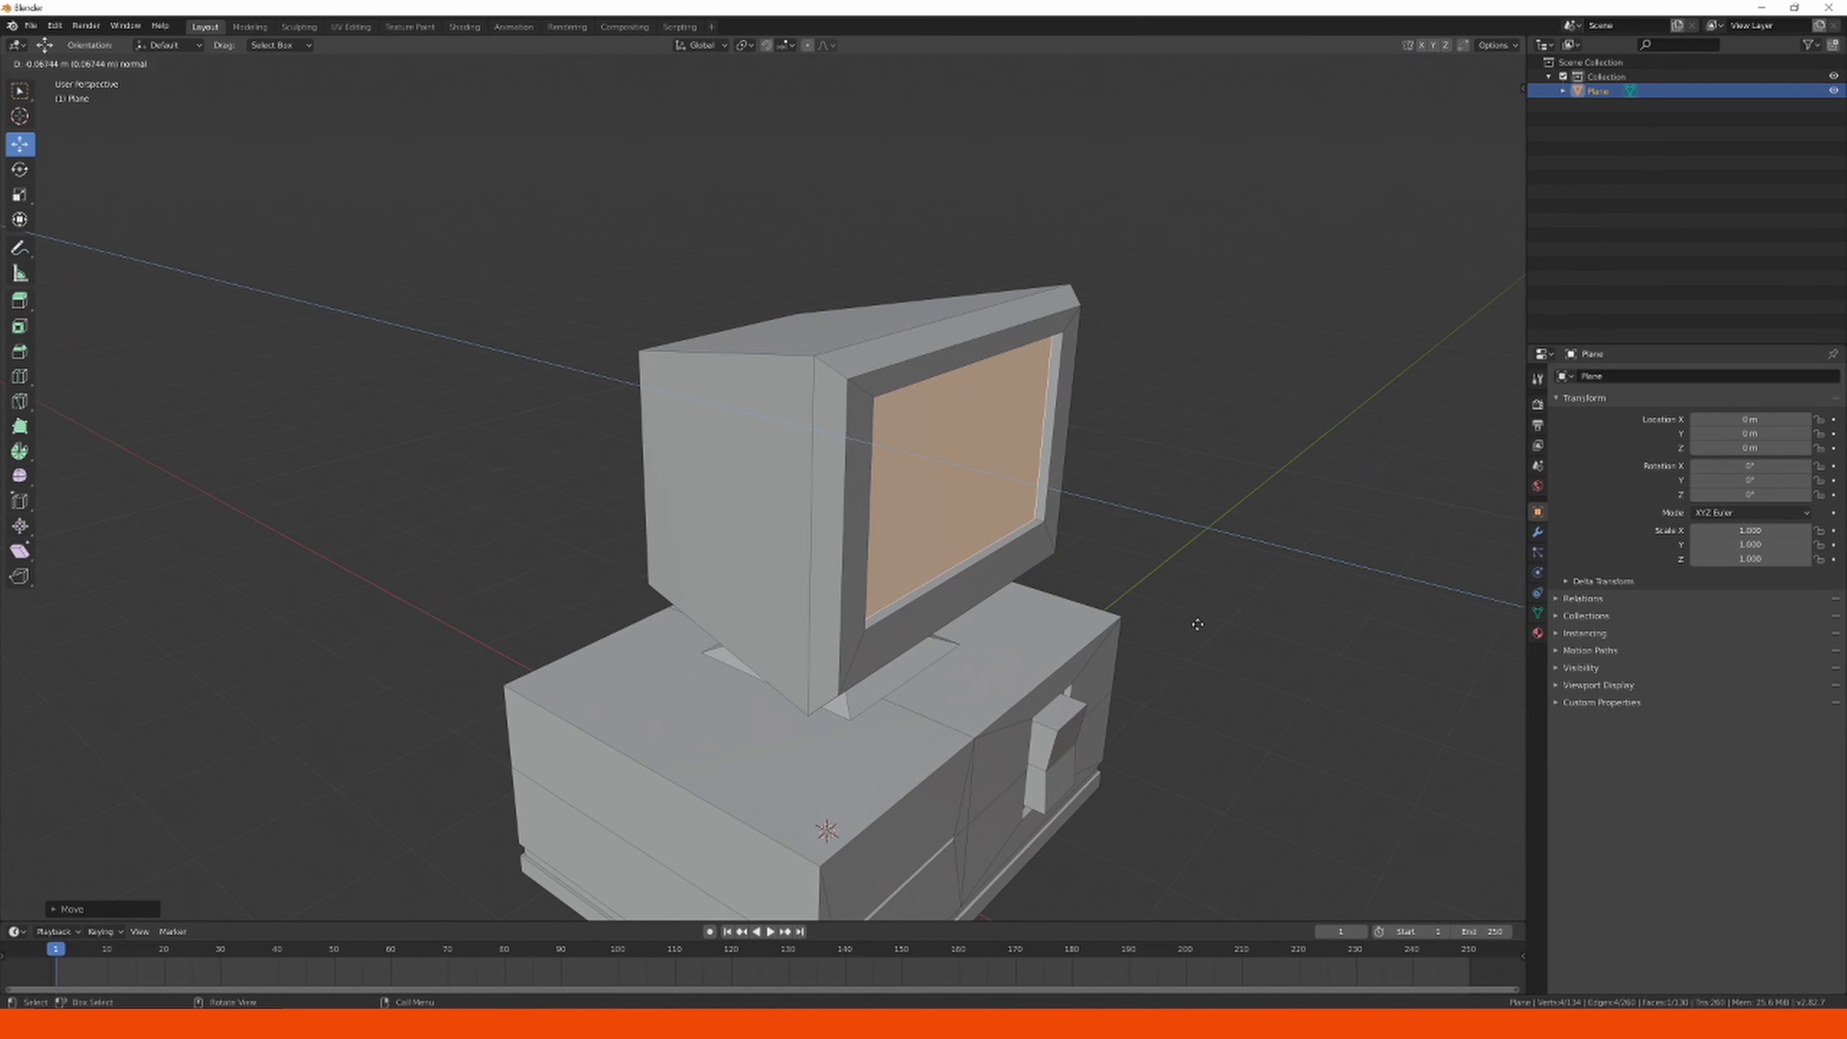
{"action": "left_click", "coordinate": [1196, 623]}
Select the recessed screen face and move it slightly deeper into the monitor along X.
{"action": "scroll", "coordinate": [1191, 623], "scroll_direction": "down", "scroll_amount": 5}
{"action": "middle_click_drag", "start_coordinate": [1126, 631], "coordinate": [982, 603]}
{"action": "left_click", "coordinate": [951, 496]}
{"action": "middle_click_drag", "start_coordinate": [951, 495], "coordinate": [1103, 541]}
{"action": "scroll", "coordinate": [908, 507], "scroll_direction": "up", "scroll_amount": 3}
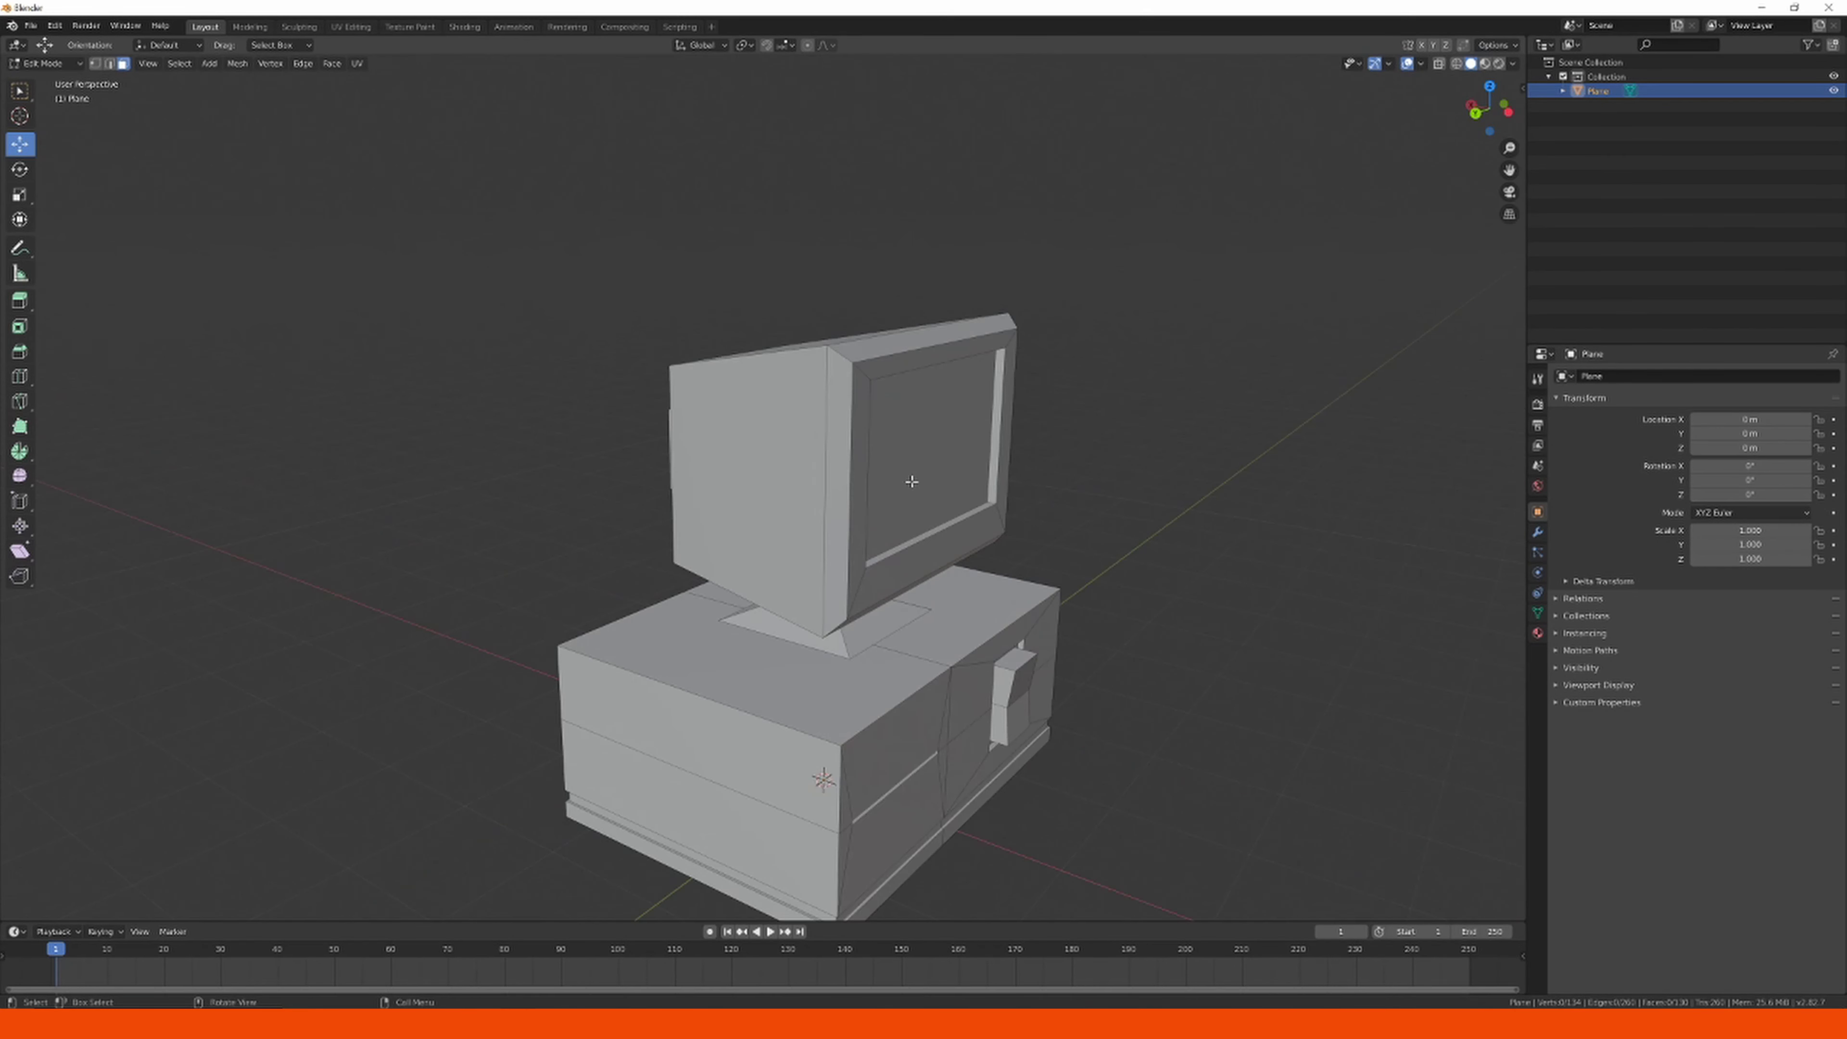
{"action": "left_click", "coordinate": [944, 494]}
{"action": "left_click_drag", "start_coordinate": [884, 441], "coordinate": [878, 441]}
Deselect the screen face and examine the whole computer model from the front, side and back.
{"action": "scroll", "coordinate": [956, 549], "scroll_direction": "down", "scroll_amount": 4}
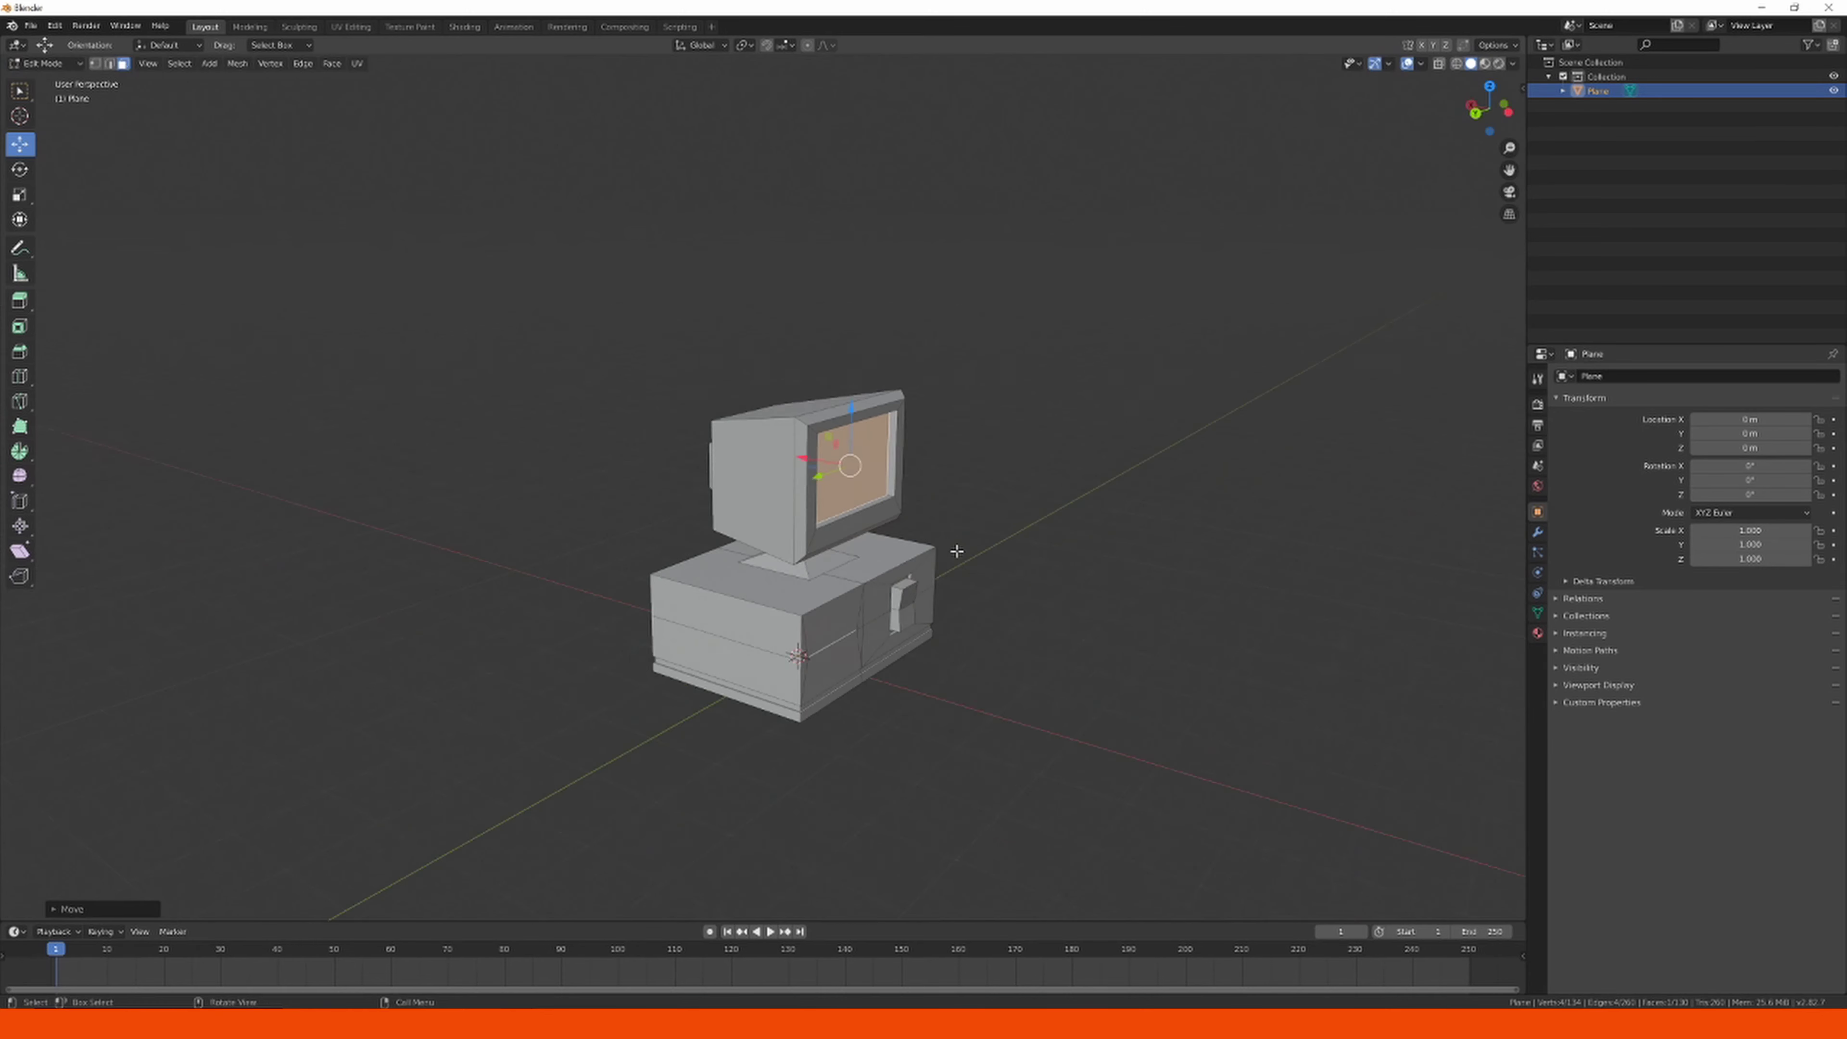
{"action": "mouse_move", "coordinate": [956, 549]}
{"action": "middle_mouse_down"}
{"action": "mouse_move", "coordinate": [853, 528]}
{"action": "mouse_move", "coordinate": [881, 542]}
{"action": "mouse_move", "coordinate": [941, 524]}
{"action": "mouse_move", "coordinate": [899, 519]}
{"action": "mouse_move", "coordinate": [929, 524]}
{"action": "middle_mouse_up"}
{"action": "left_click", "coordinate": [870, 503]}
{"action": "scroll", "coordinate": [870, 529], "scroll_direction": "up", "scroll_amount": 3}
{"action": "scroll", "coordinate": [870, 529], "scroll_direction": "down", "scroll_amount": 5}
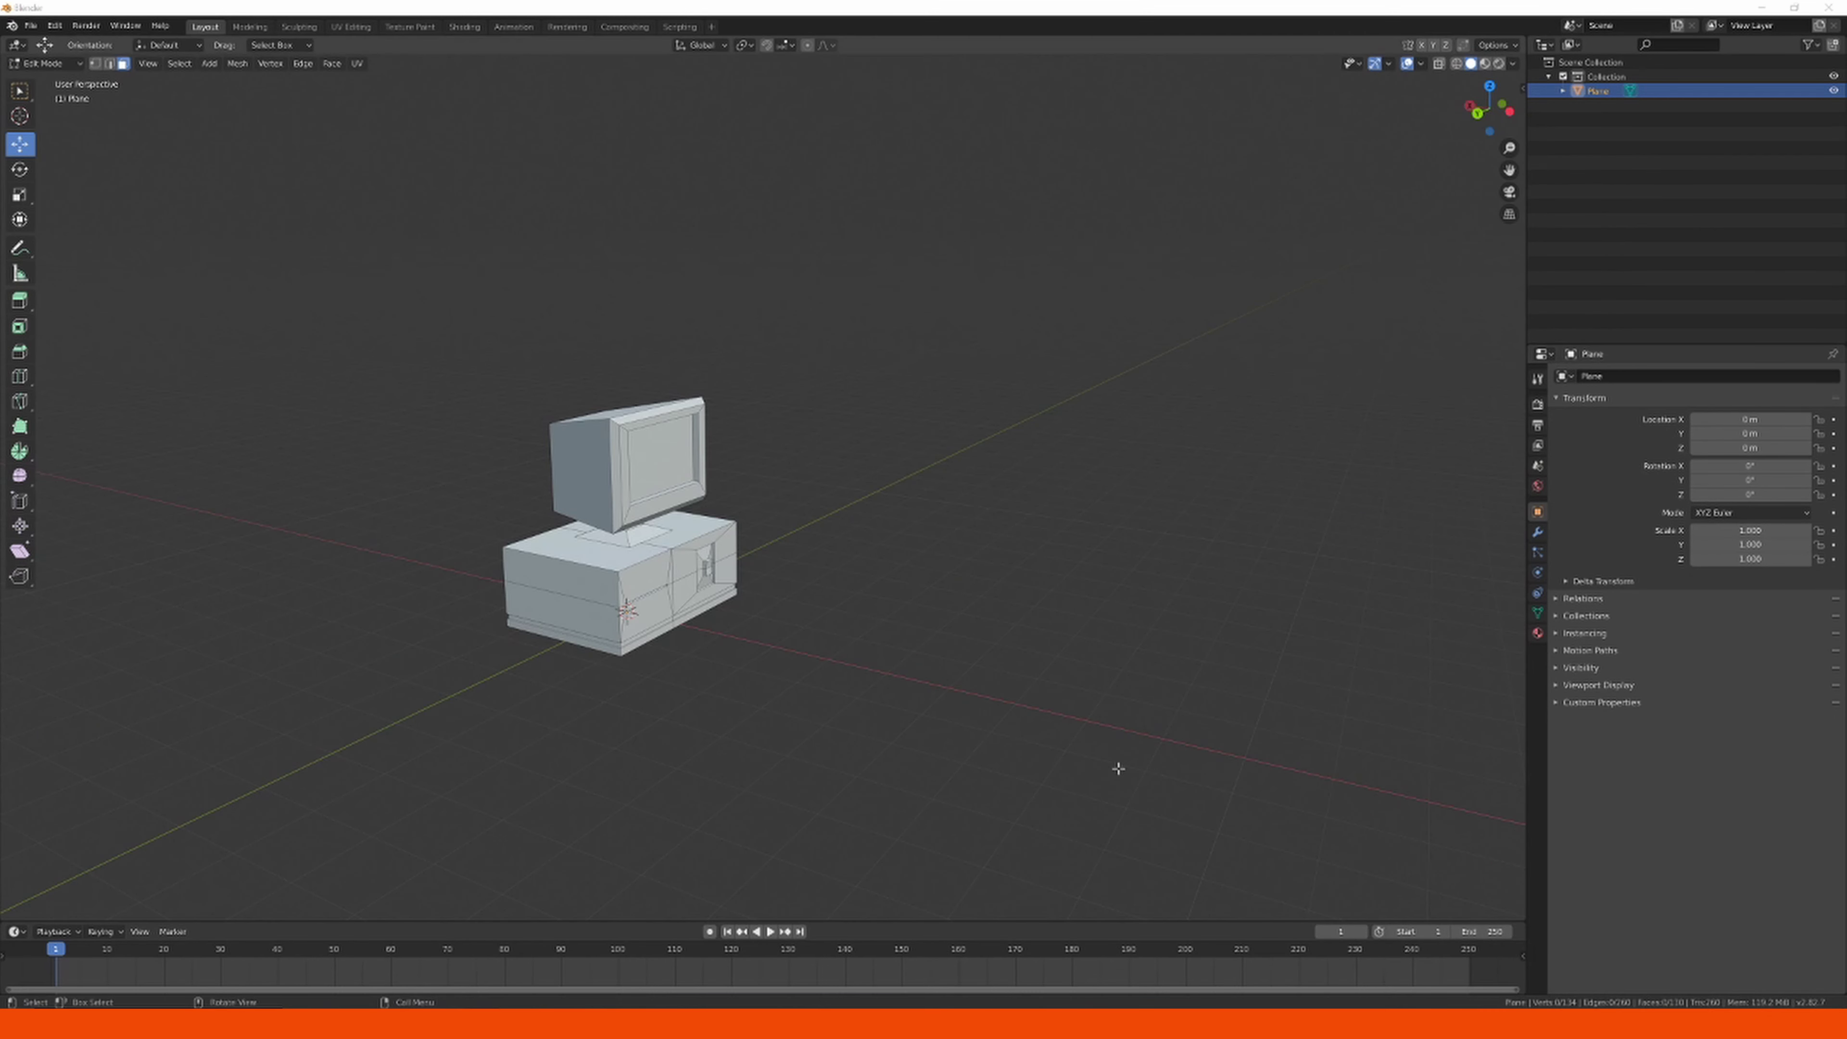
{"action": "scroll", "coordinate": [1030, 748], "scroll_direction": "down", "scroll_amount": 4}
{"action": "middle_click_drag", "start_coordinate": [1028, 748], "coordinate": [859, 783]}
{"action": "scroll", "coordinate": [942, 749], "scroll_direction": "up", "scroll_amount": 5}
{"action": "middle_click_drag", "start_coordinate": [948, 688], "coordinate": [1132, 665]}
{"action": "middle_click_drag", "start_coordinate": [240, 655], "coordinate": [678, 464], "text": "shift"}
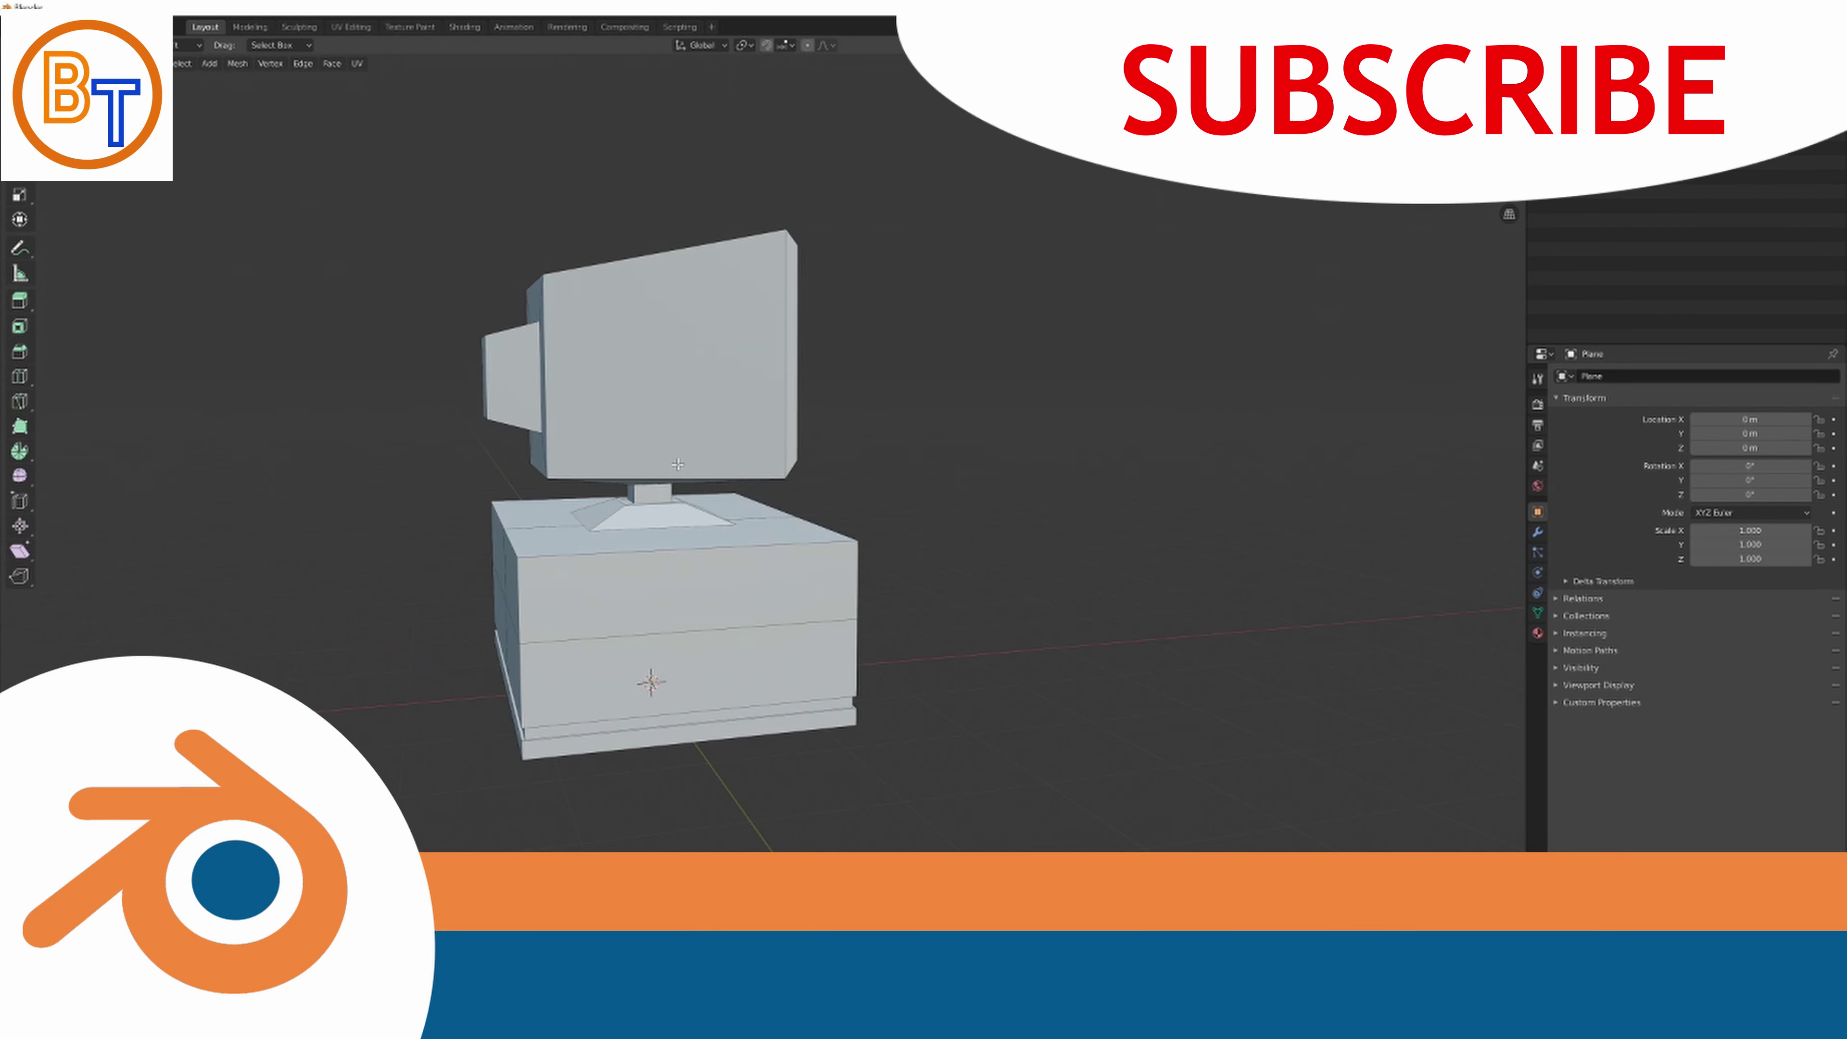
{"action": "key", "text": "KP_1"}
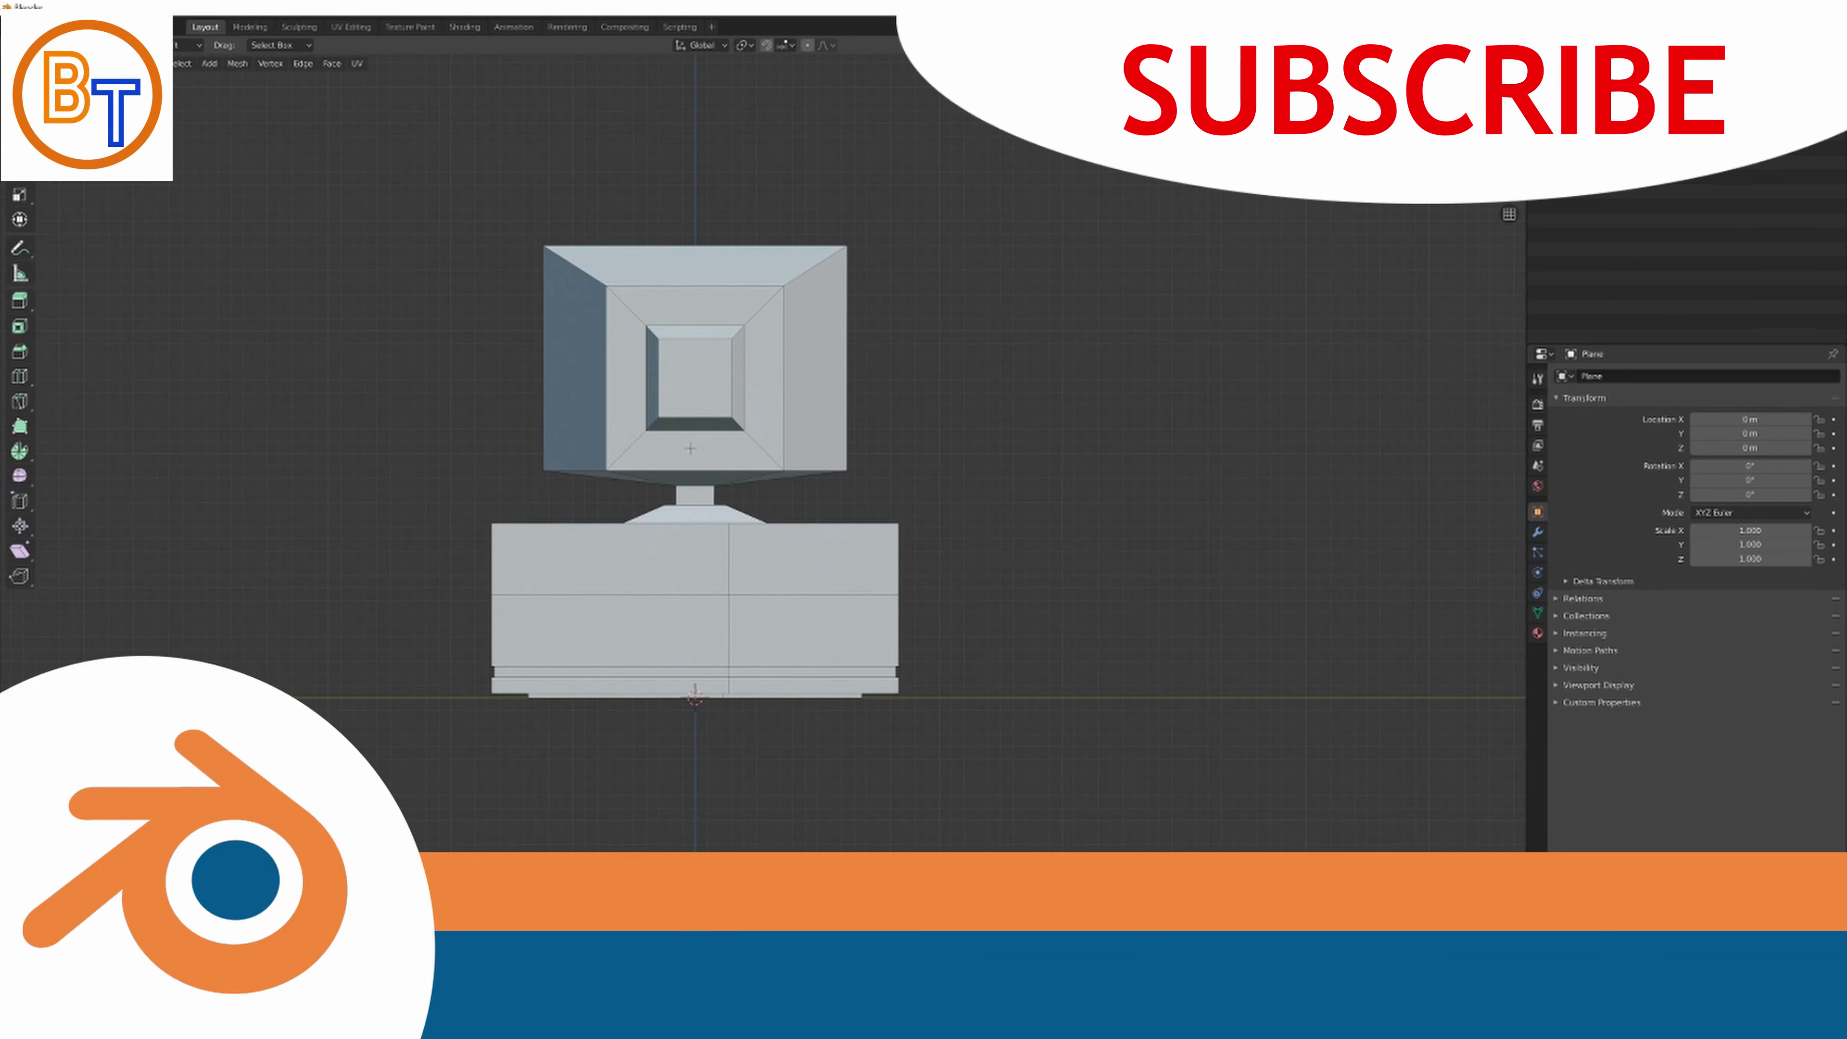
{"action": "middle_click_drag", "start_coordinate": [691, 447], "coordinate": [845, 556]}
{"action": "scroll", "coordinate": [929, 449], "scroll_direction": "up", "scroll_amount": 2}
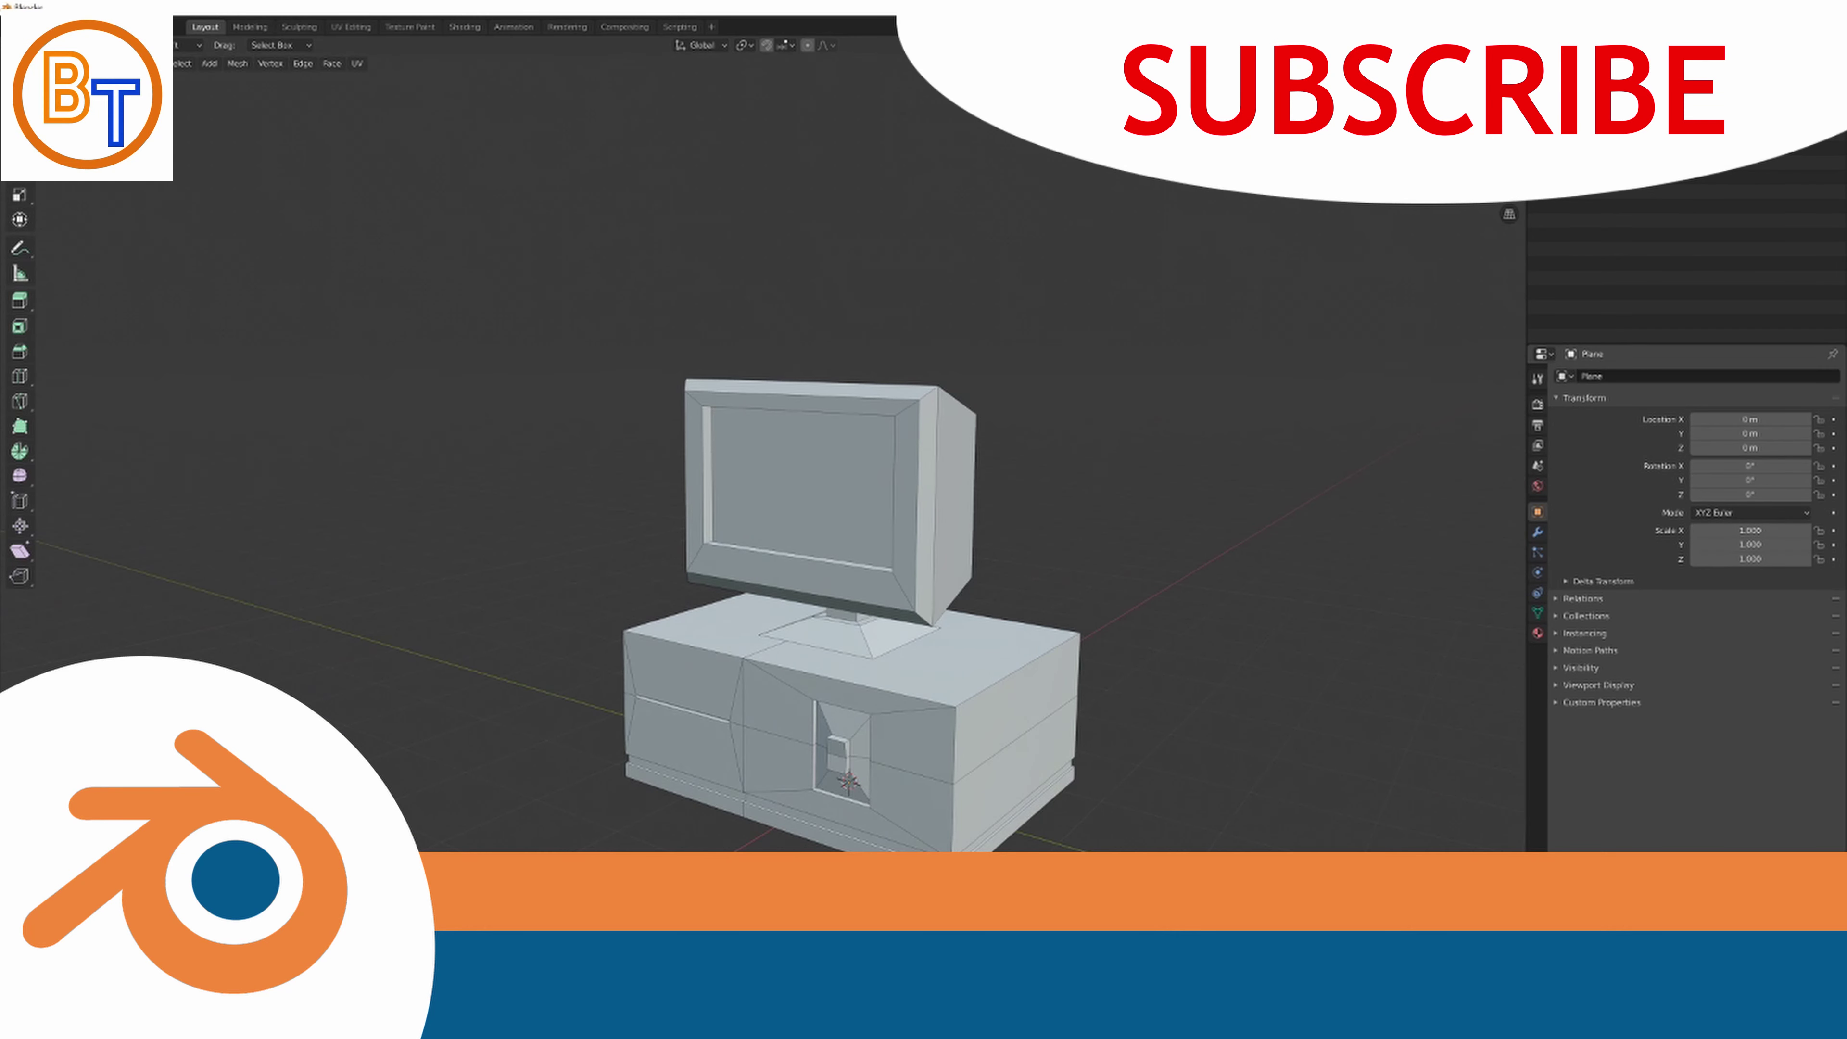